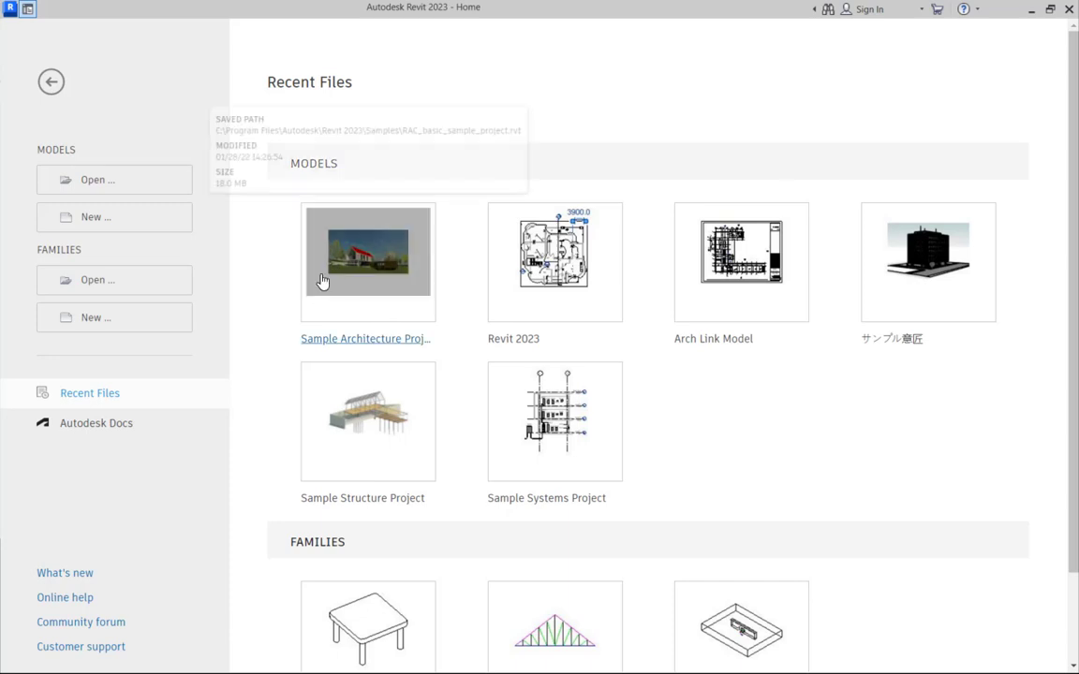
- Create a new project from the Metric-Structural Template
{"action": "scroll", "coordinate": [351, 398], "scroll_direction": "down", "scroll_amount": 2}
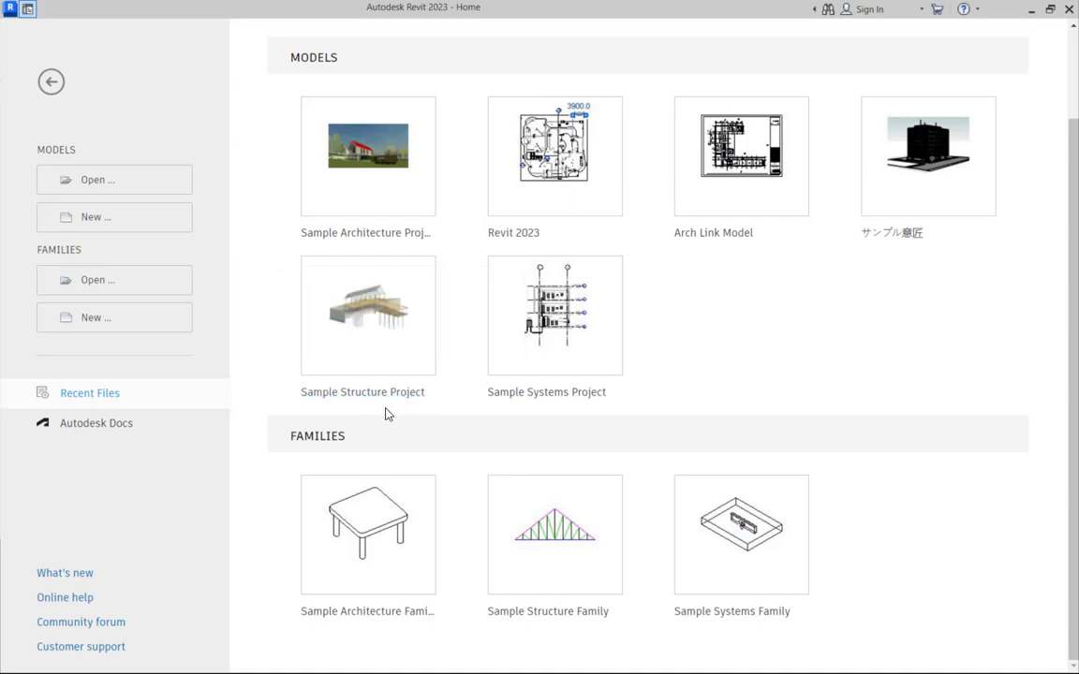
{"action": "left_click", "coordinate": [125, 227]}
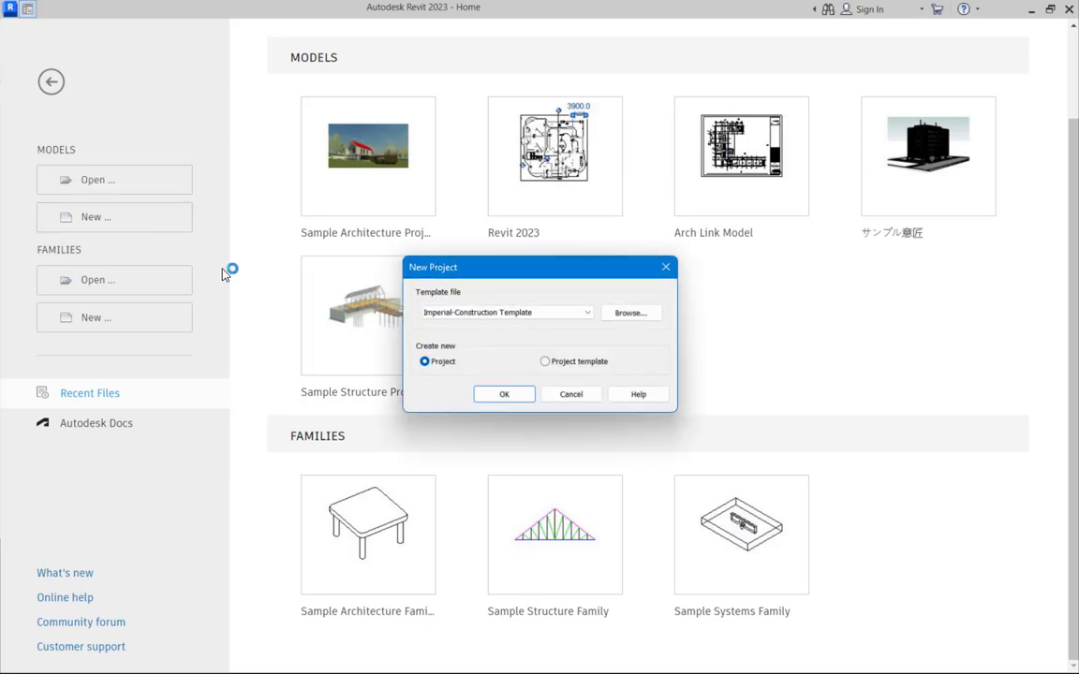
{"action": "left_click", "coordinate": [470, 313]}
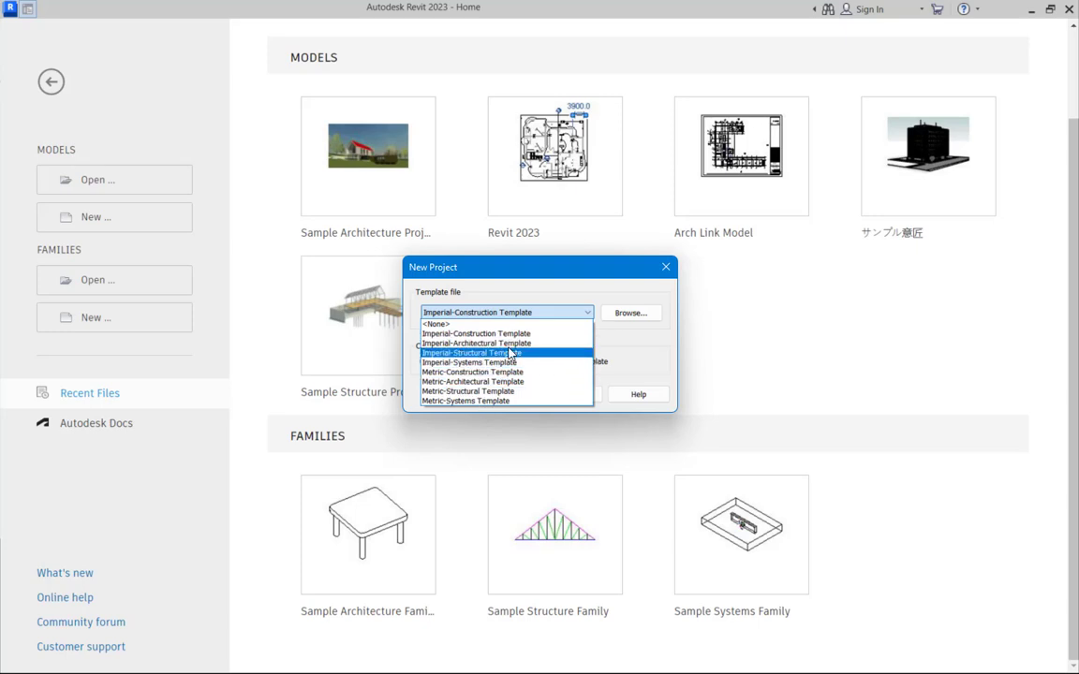
{"action": "left_click", "coordinate": [480, 391]}
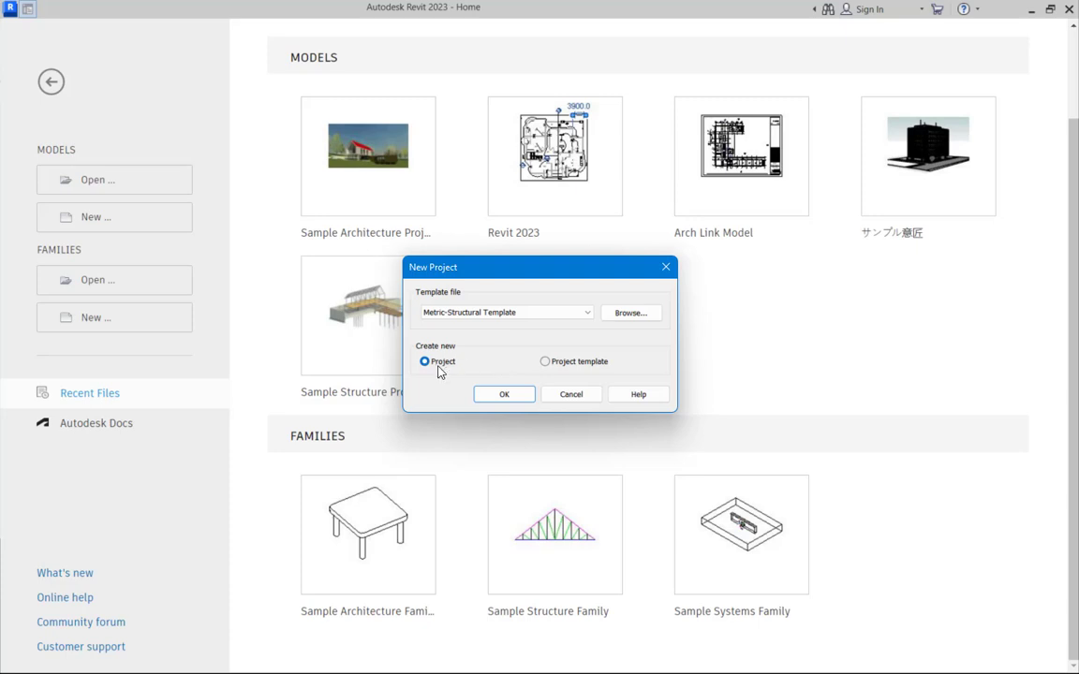
{"action": "left_click", "coordinate": [504, 394]}
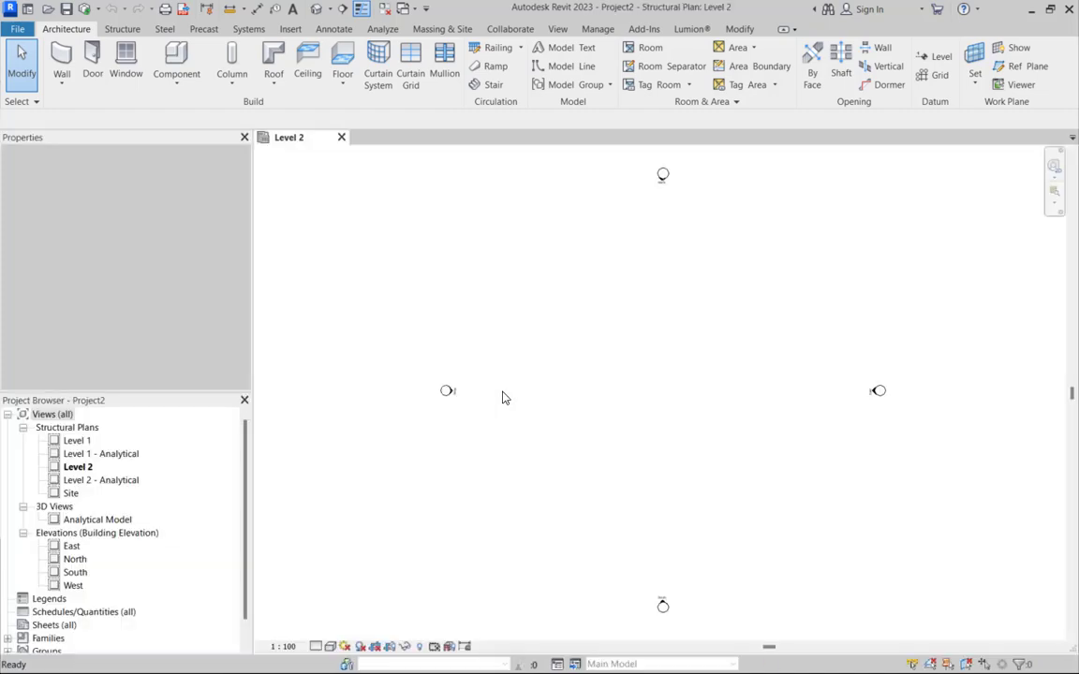
- Look over the elevation markers in the Level 2 structural plan and the project's list of views
{"action": "scroll", "coordinate": [502, 398], "scroll_direction": "down", "scroll_amount": 3}
{"action": "scroll", "coordinate": [485, 408], "scroll_direction": "up", "scroll_amount": 3}
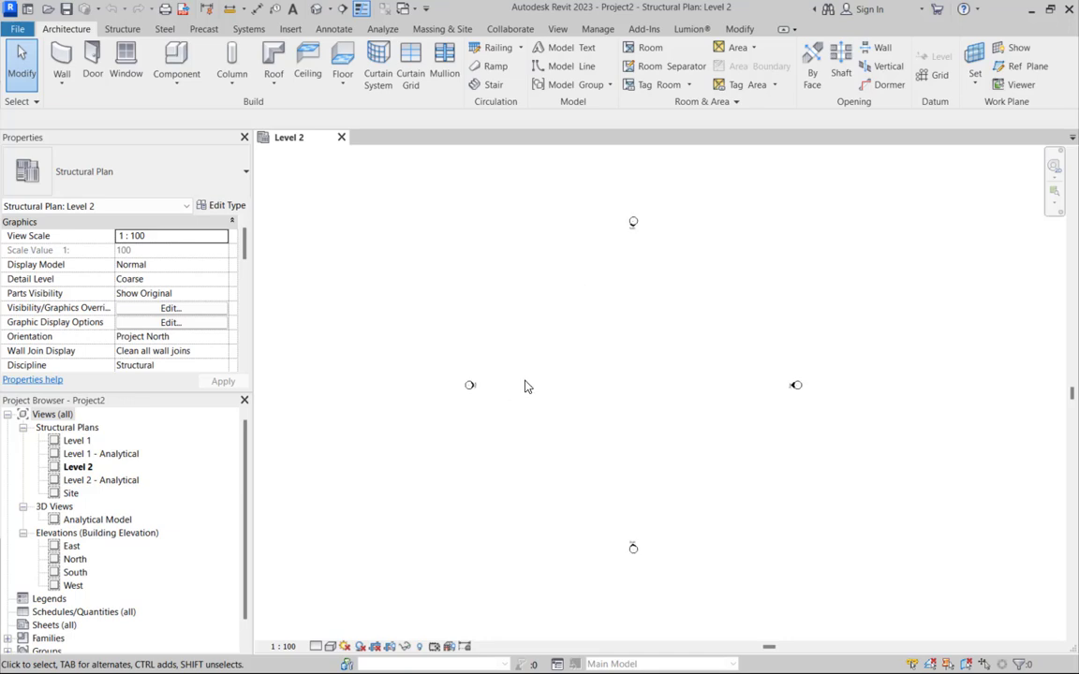
{"action": "scroll", "coordinate": [527, 383], "scroll_direction": "down", "scroll_amount": 2}
{"action": "scroll", "coordinate": [549, 378], "scroll_direction": "up", "scroll_amount": 2}
{"action": "scroll", "coordinate": [551, 382], "scroll_direction": "down", "scroll_amount": 1}
{"action": "scroll", "coordinate": [550, 381], "scroll_direction": "down", "scroll_amount": 1}
{"action": "scroll", "coordinate": [95, 458], "scroll_direction": "down", "scroll_amount": 1}
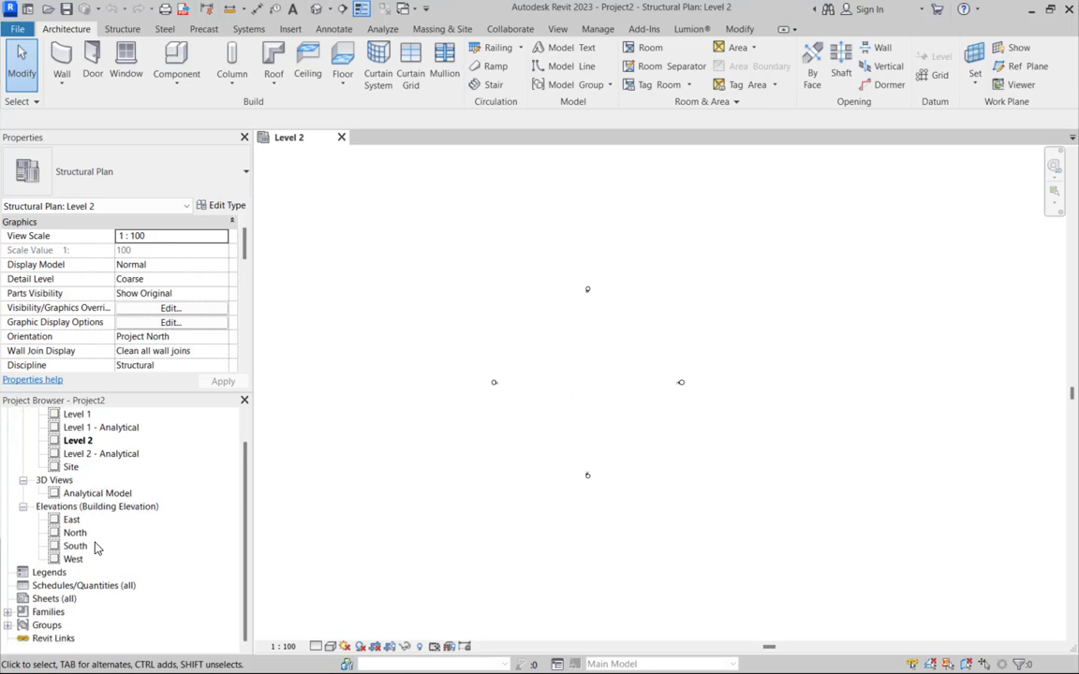
{"action": "scroll", "coordinate": [95, 549], "scroll_direction": "up", "scroll_amount": 1}
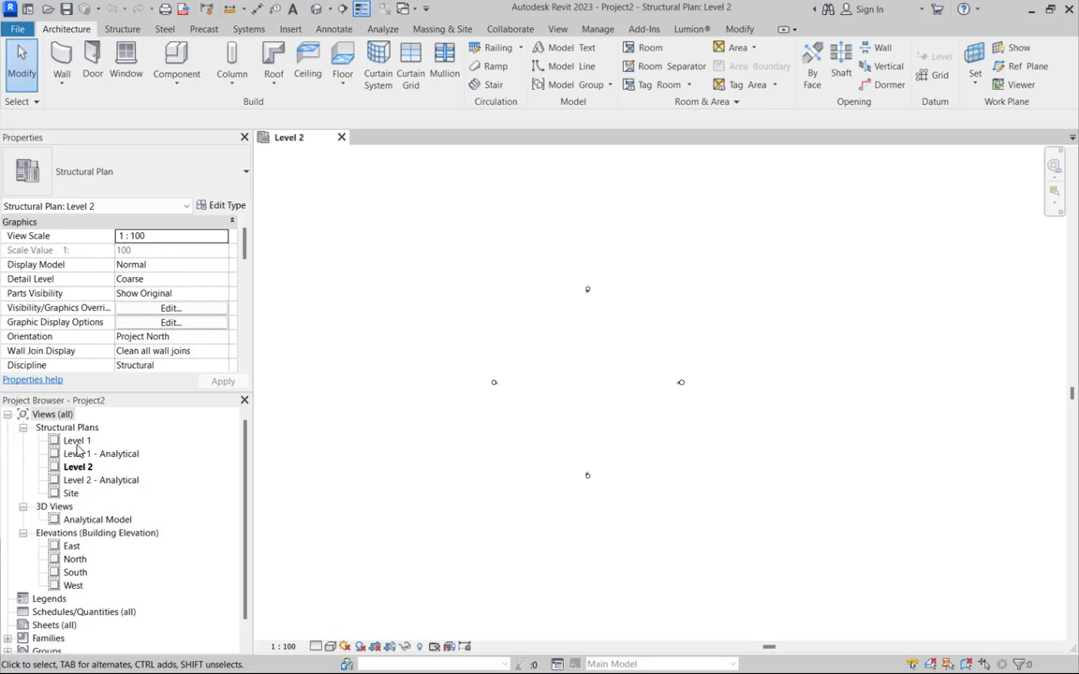
- Open the East and North elevations and examine their level lines
{"action": "left_click", "coordinate": [54, 549]}
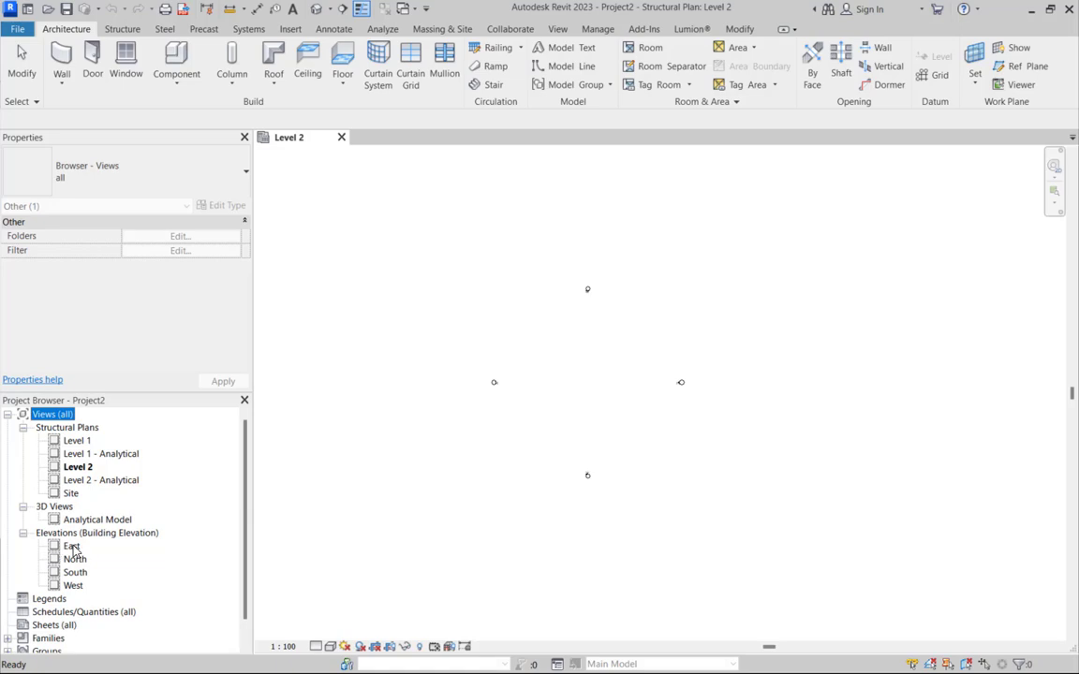
{"action": "double_click", "coordinate": [69, 548]}
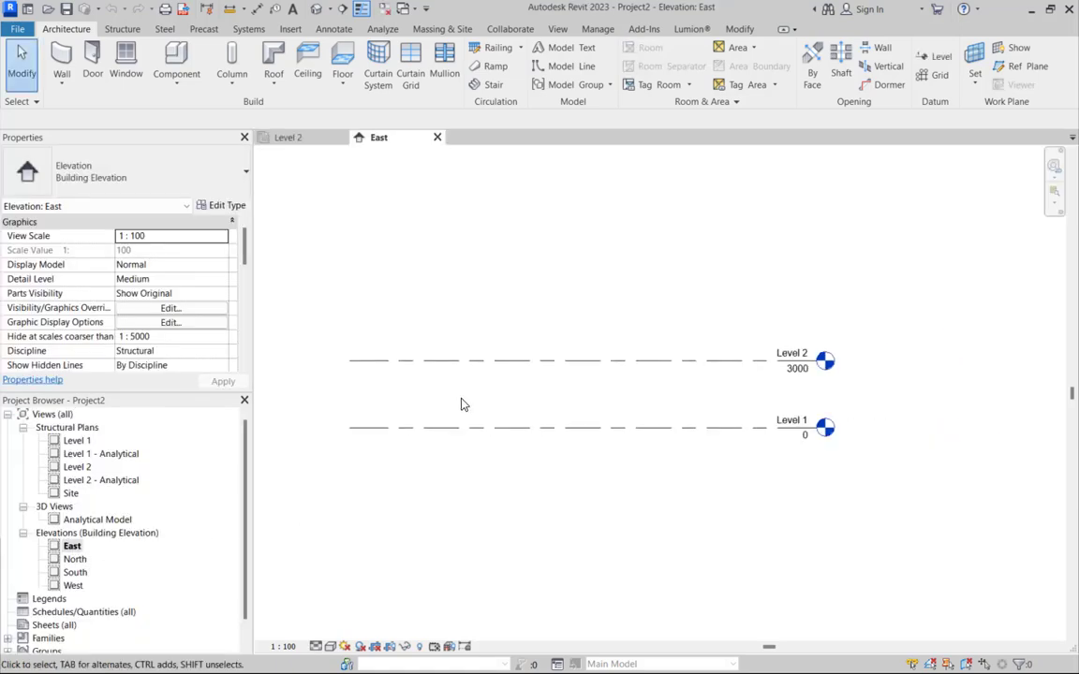
{"action": "scroll", "coordinate": [806, 437], "scroll_direction": "up", "scroll_amount": 2}
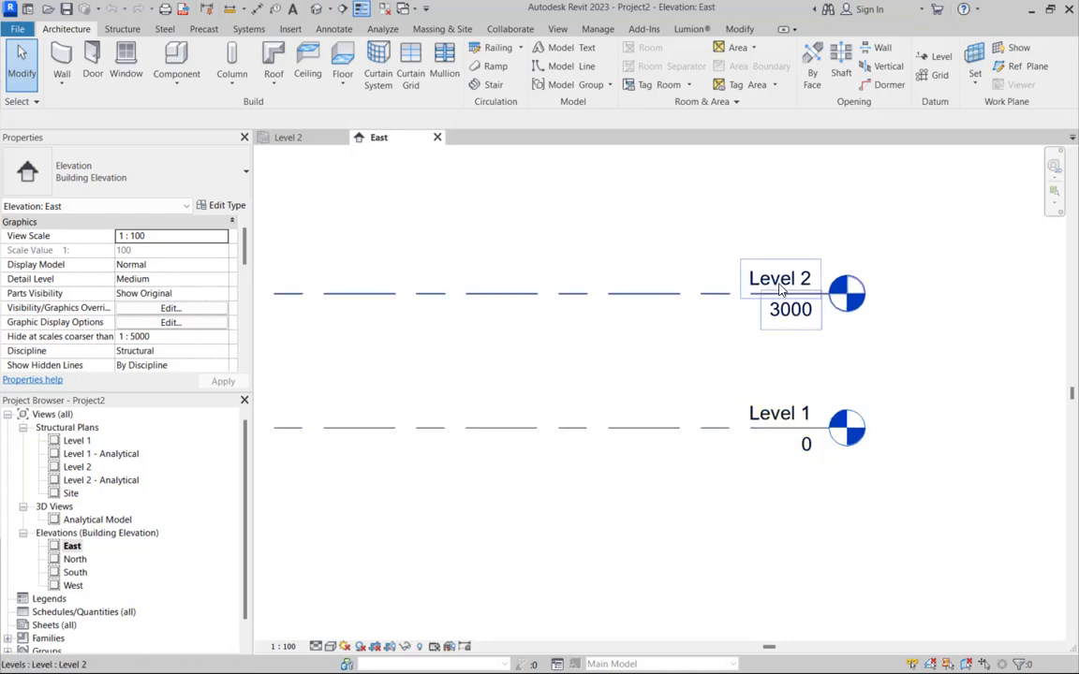
{"action": "double_click", "coordinate": [73, 559]}
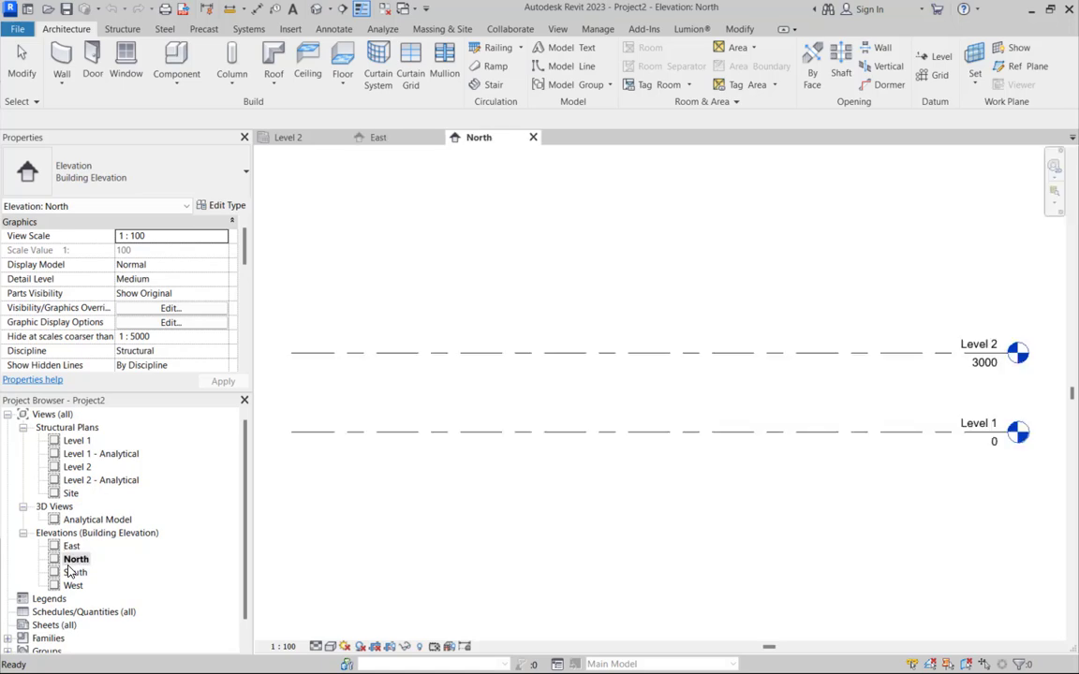
{"action": "scroll", "coordinate": [389, 462], "scroll_direction": "down", "scroll_amount": 4}
{"action": "scroll", "coordinate": [631, 443], "scroll_direction": "up", "scroll_amount": 6}
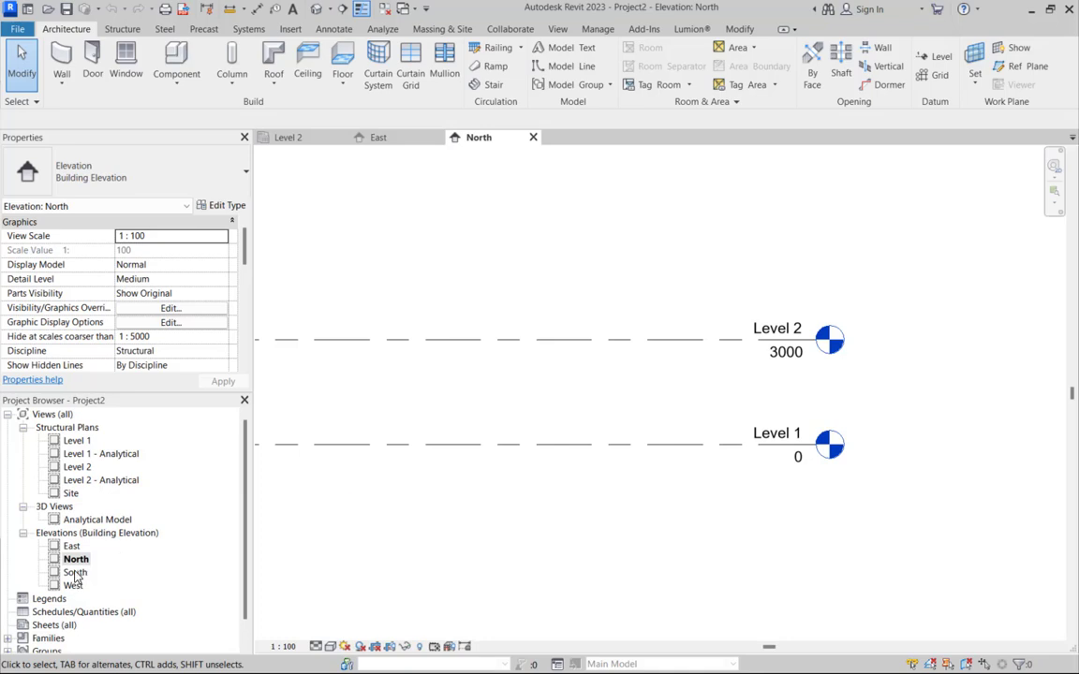
{"action": "scroll", "coordinate": [74, 581], "scroll_direction": "down", "scroll_amount": 1}
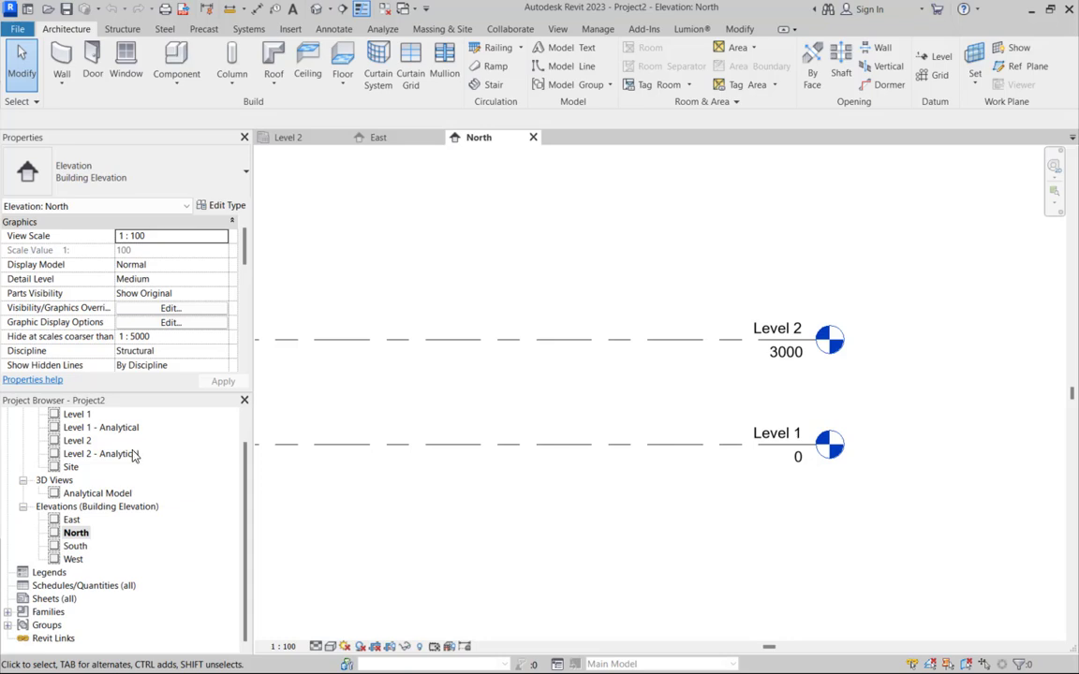
- Open the Level 1 structural plan and draw a horizontal building section across it, spanning past the east and west elevation markers
{"action": "scroll", "coordinate": [106, 454], "scroll_direction": "up", "scroll_amount": 1}
{"action": "double_click", "coordinate": [76, 441]}
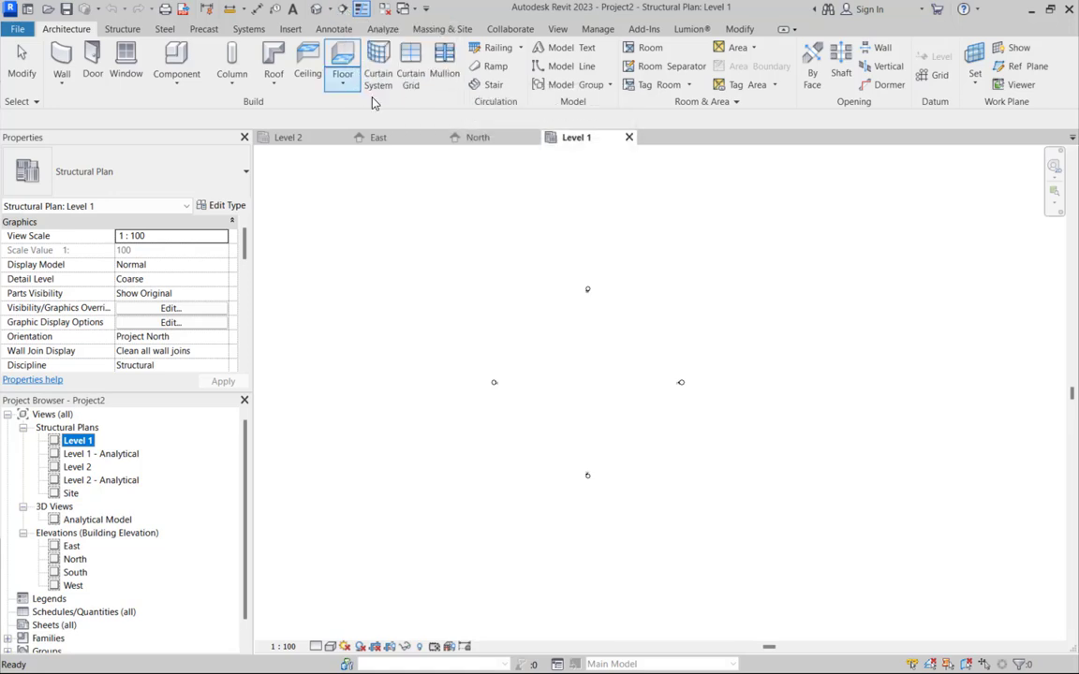
{"action": "left_click", "coordinate": [560, 30]}
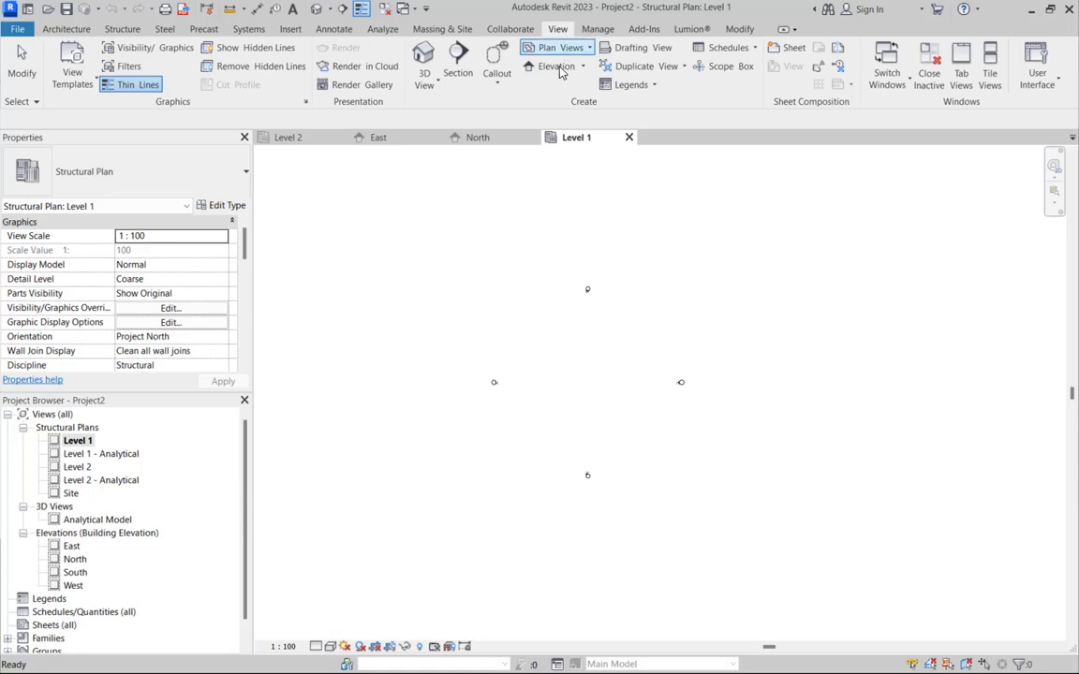
{"action": "left_click", "coordinate": [459, 62]}
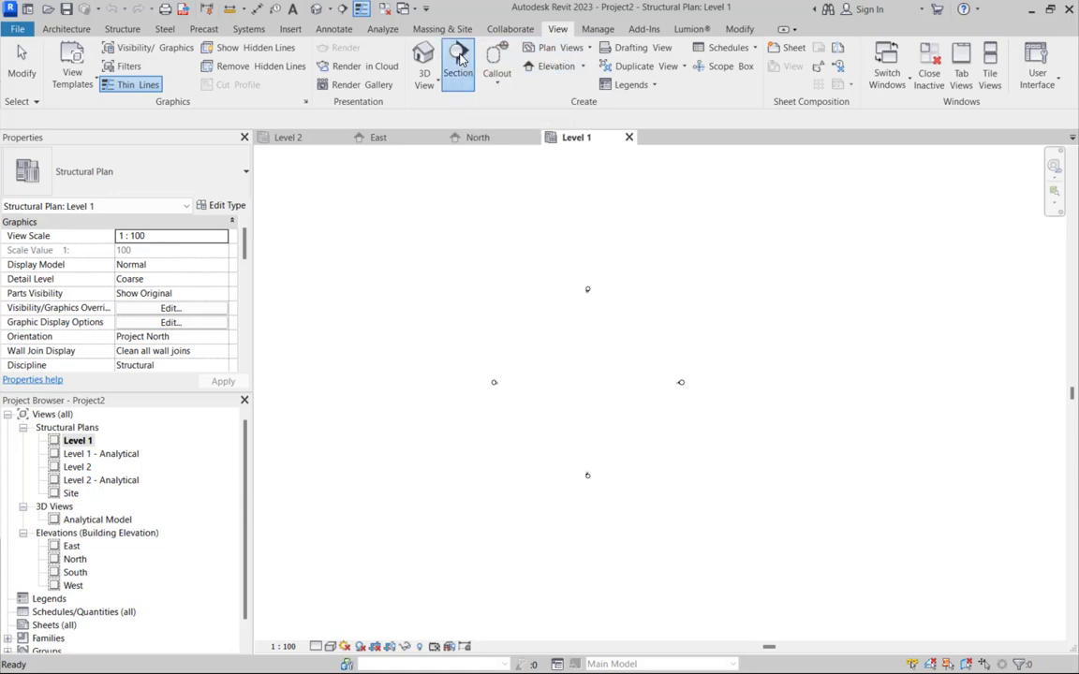
{"action": "left_click", "coordinate": [686, 391]}
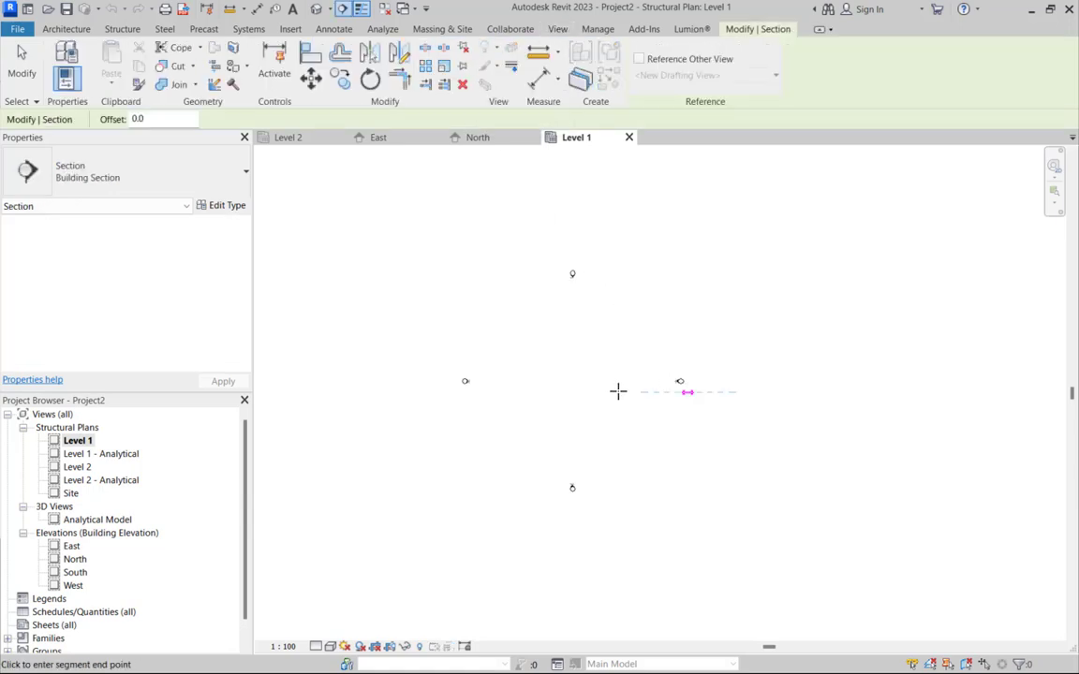
{"action": "left_click", "coordinate": [433, 392]}
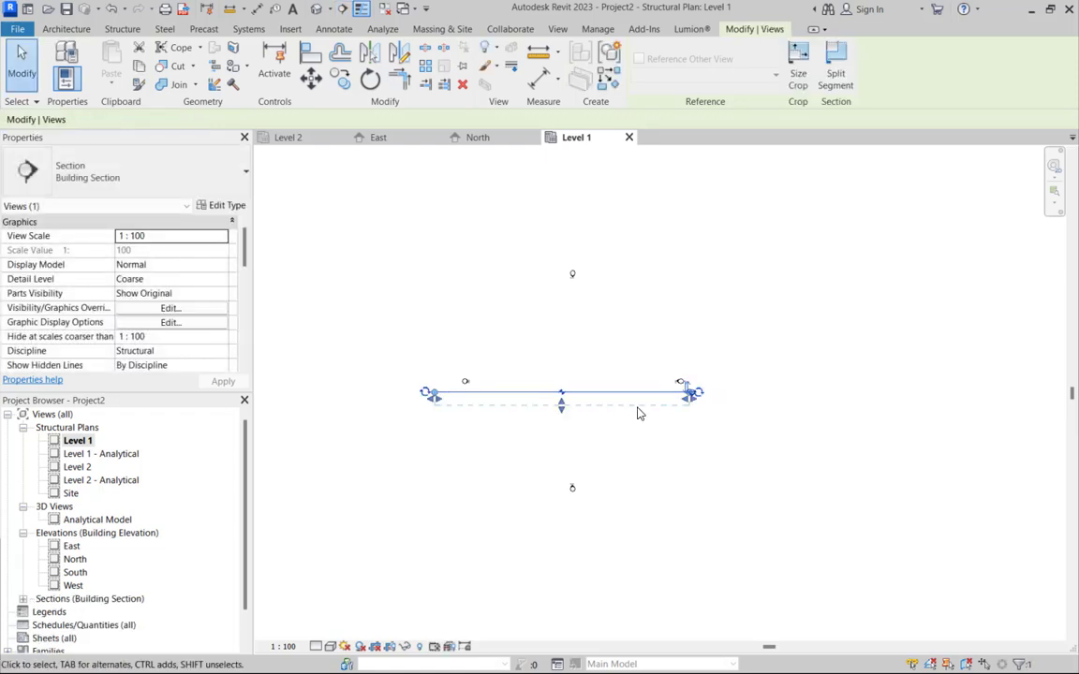
{"action": "left_click", "coordinate": [643, 363]}
- Open the section's view from its section head in the Level 1 plan
{"action": "scroll", "coordinate": [681, 401], "scroll_direction": "up", "scroll_amount": 5}
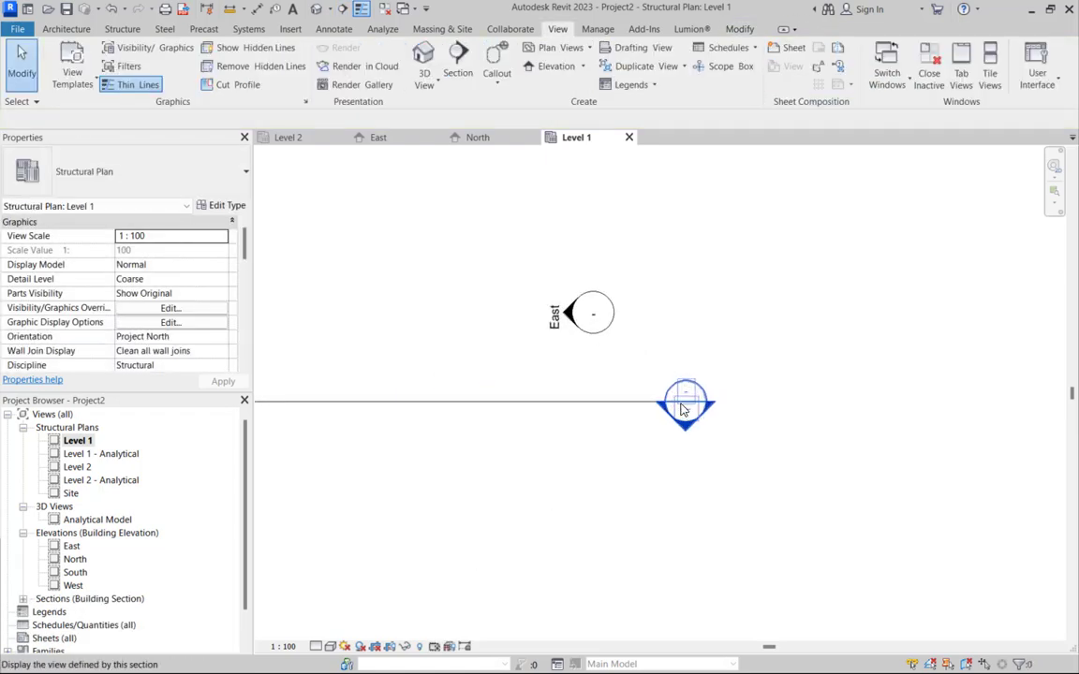
{"action": "double_click", "coordinate": [693, 426]}
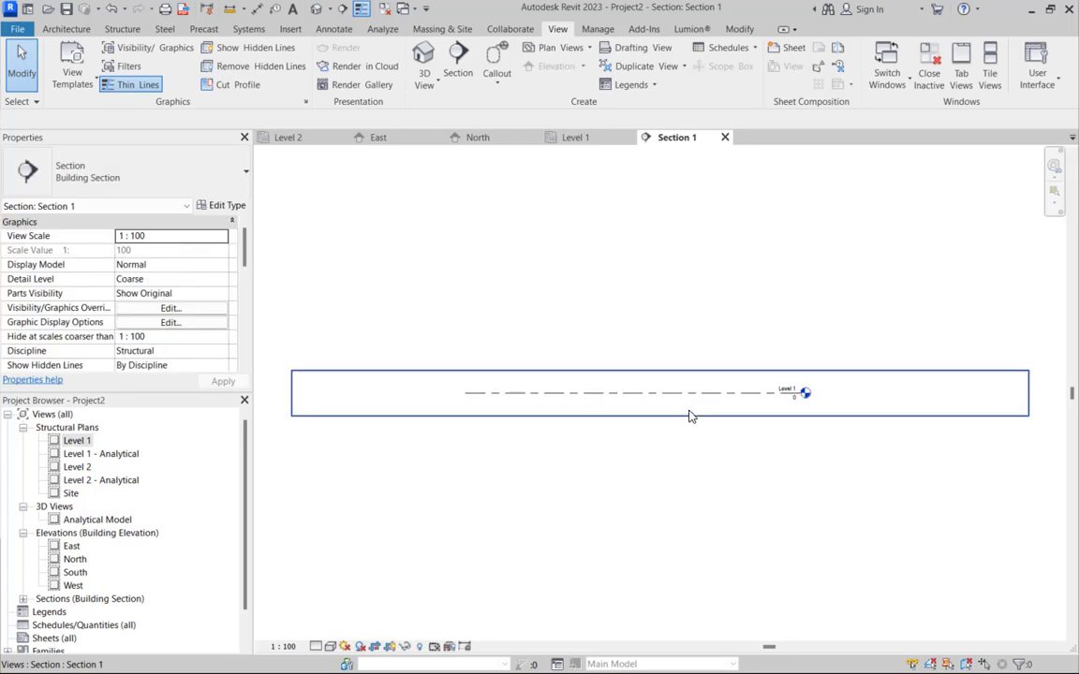
{"action": "scroll", "coordinate": [658, 381], "scroll_direction": "down", "scroll_amount": 1}
{"action": "scroll", "coordinate": [689, 402], "scroll_direction": "up", "scroll_amount": 2}
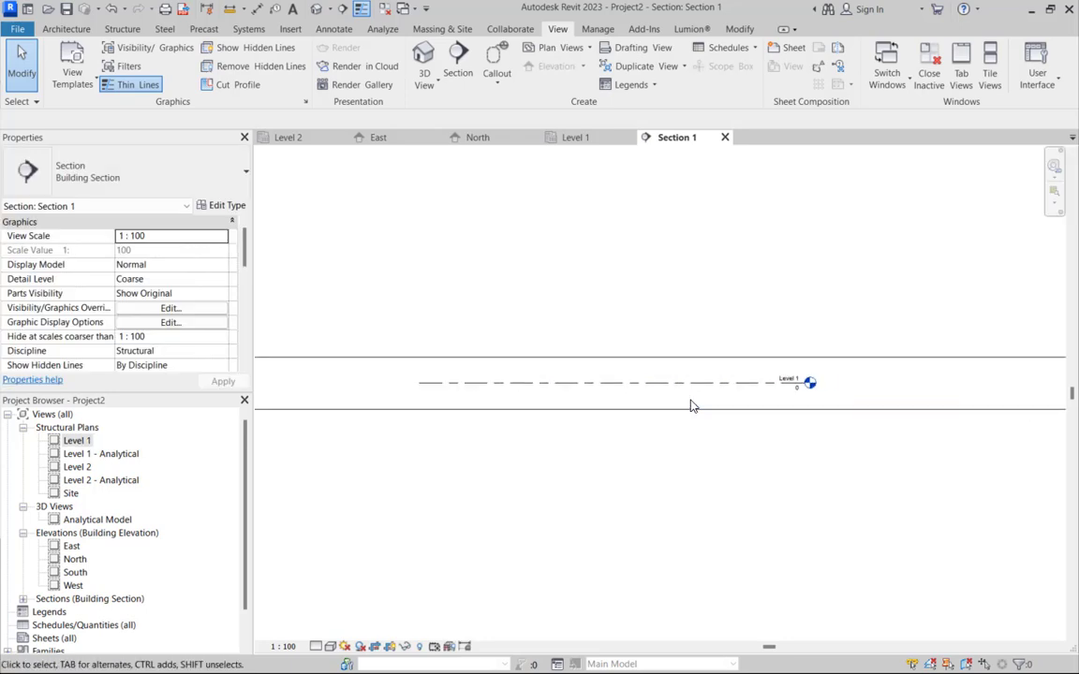
{"action": "scroll", "coordinate": [682, 378], "scroll_direction": "down", "scroll_amount": 1}
{"action": "scroll", "coordinate": [672, 323], "scroll_direction": "down", "scroll_amount": 1}
- Extend the section view's crop region upward past Level 2, leaving clear space above that level
{"action": "left_click", "coordinate": [643, 350]}
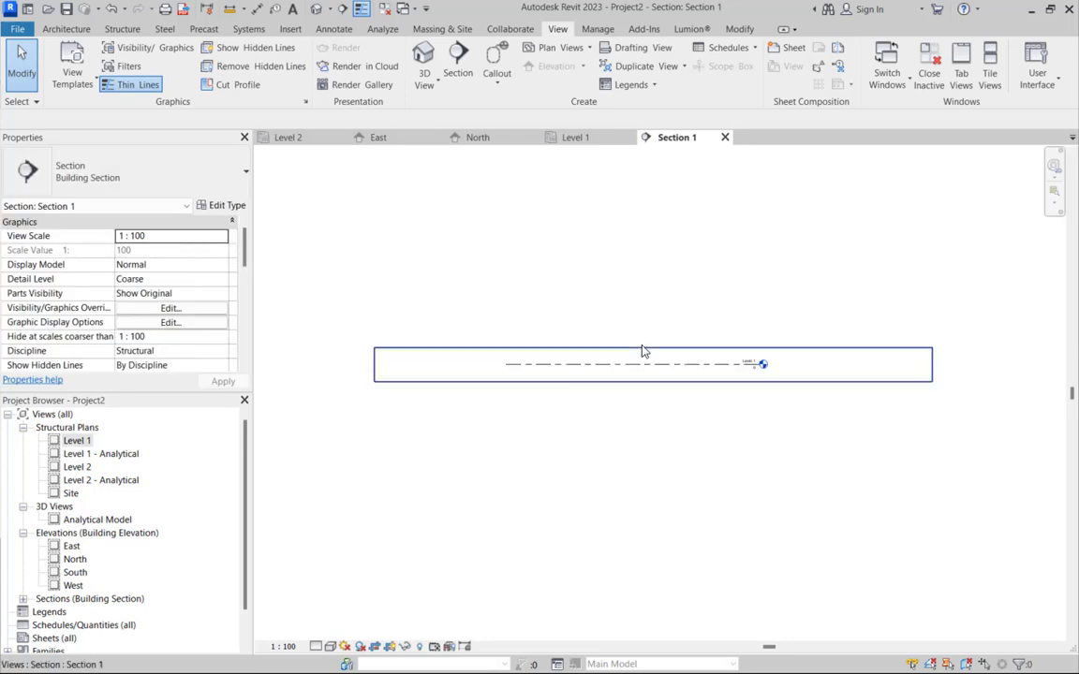
{"action": "left_click_drag", "start_coordinate": [650, 350], "coordinate": [650, 291]}
{"action": "left_click", "coordinate": [759, 362]}
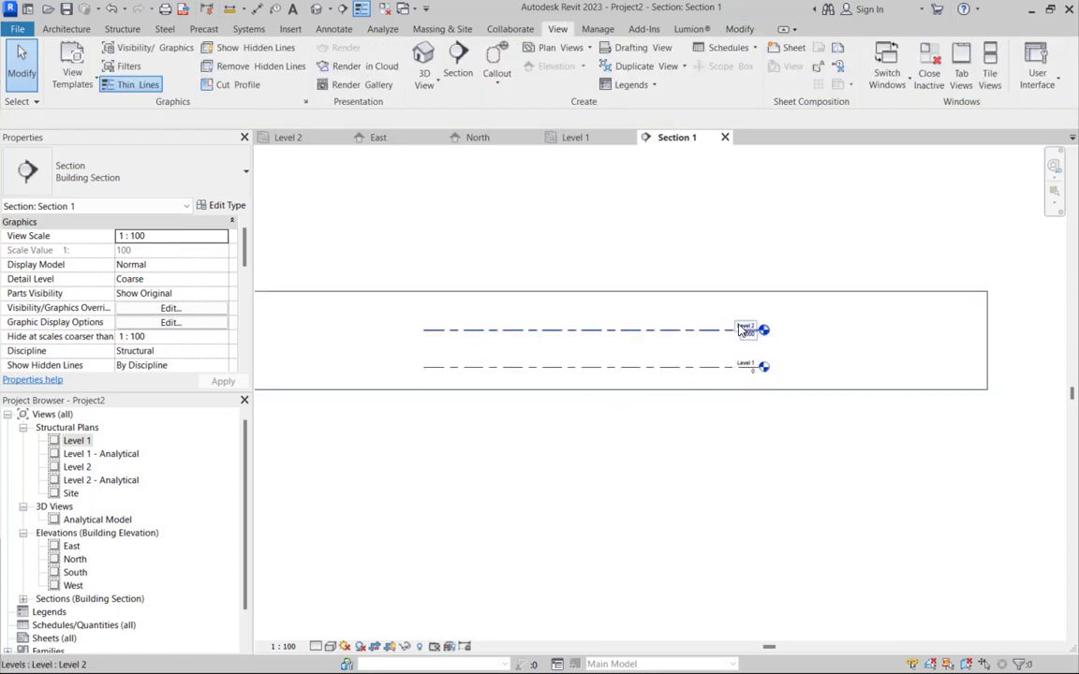
{"action": "scroll", "coordinate": [576, 328], "scroll_direction": "down", "scroll_amount": 2}
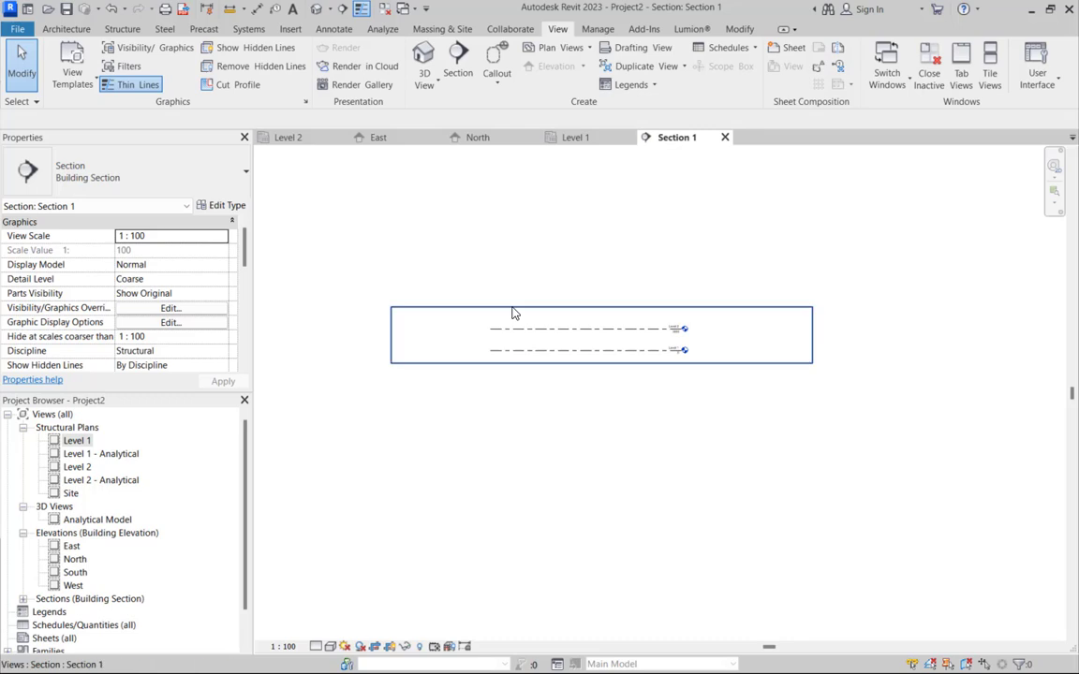
{"action": "left_click", "coordinate": [518, 308]}
{"action": "scroll", "coordinate": [689, 337], "scroll_direction": "up", "scroll_amount": 5}
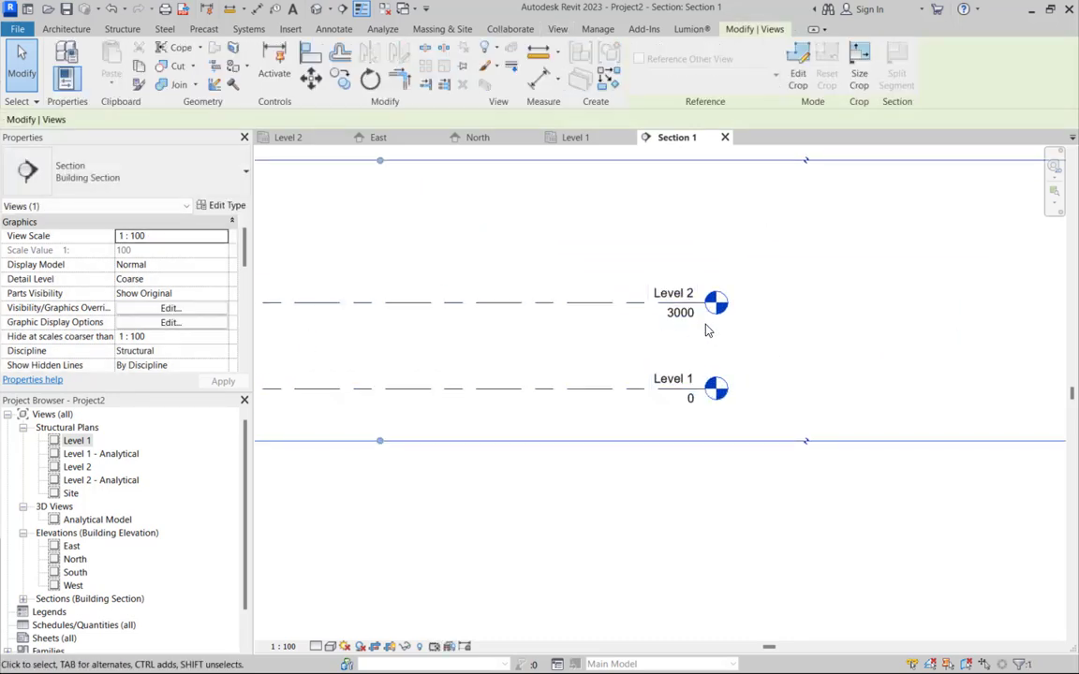
{"action": "scroll", "coordinate": [707, 330], "scroll_direction": "down", "scroll_amount": 2}
{"action": "scroll", "coordinate": [707, 330], "scroll_direction": "down", "scroll_amount": 4}
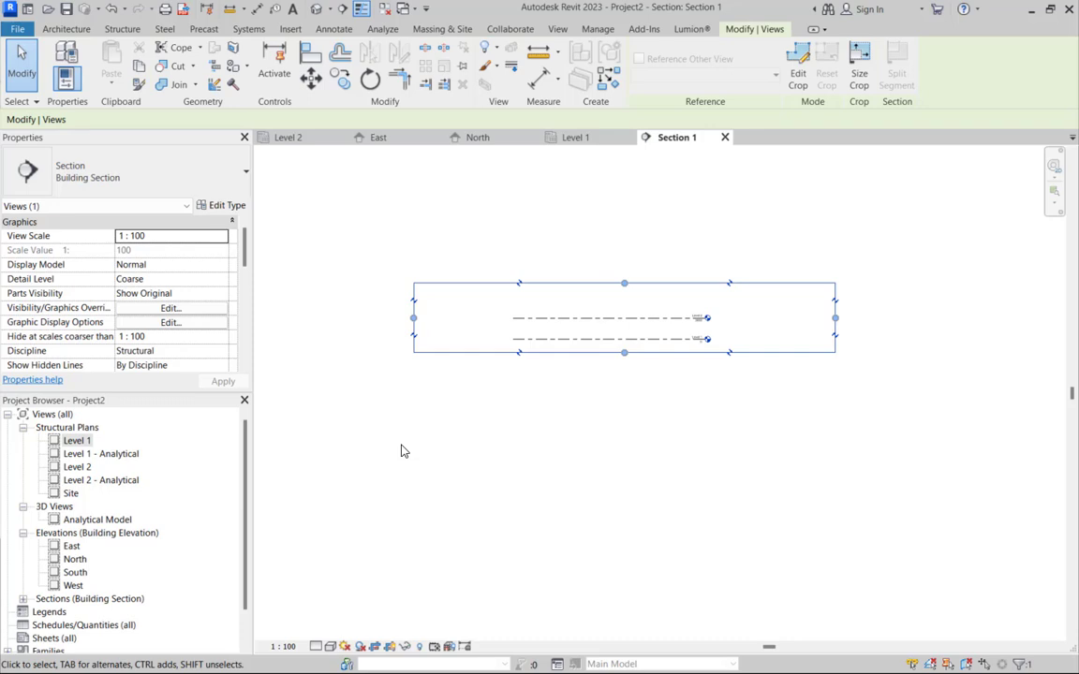
{"action": "scroll", "coordinate": [374, 469], "scroll_direction": "down", "scroll_amount": 1}
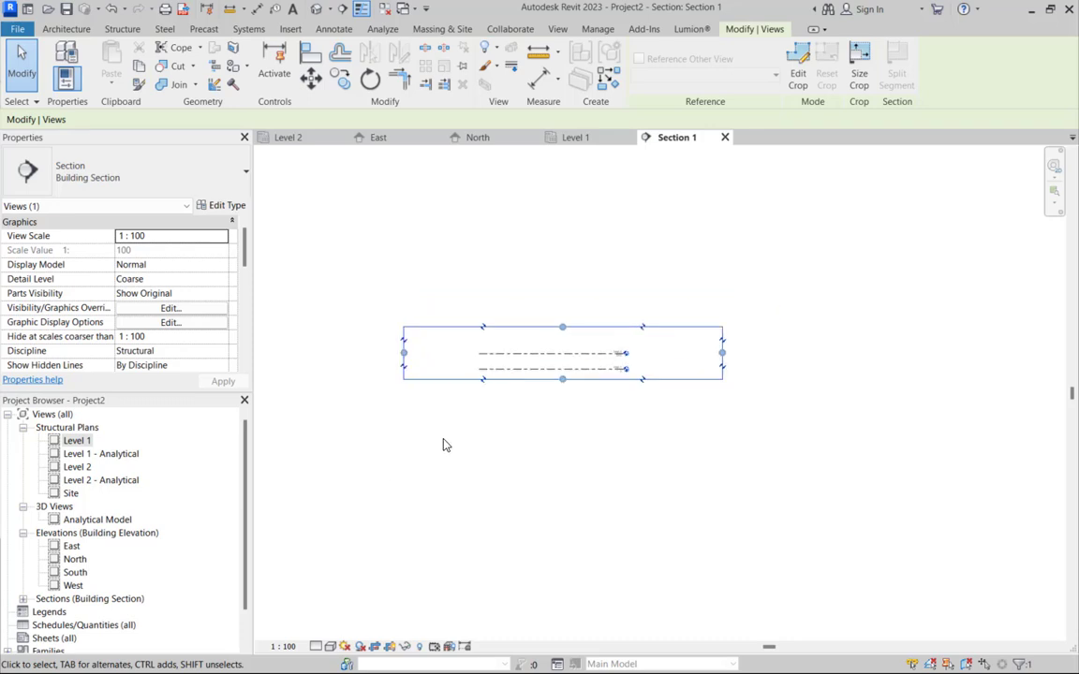
{"action": "scroll", "coordinate": [461, 432], "scroll_direction": "up", "scroll_amount": 1}
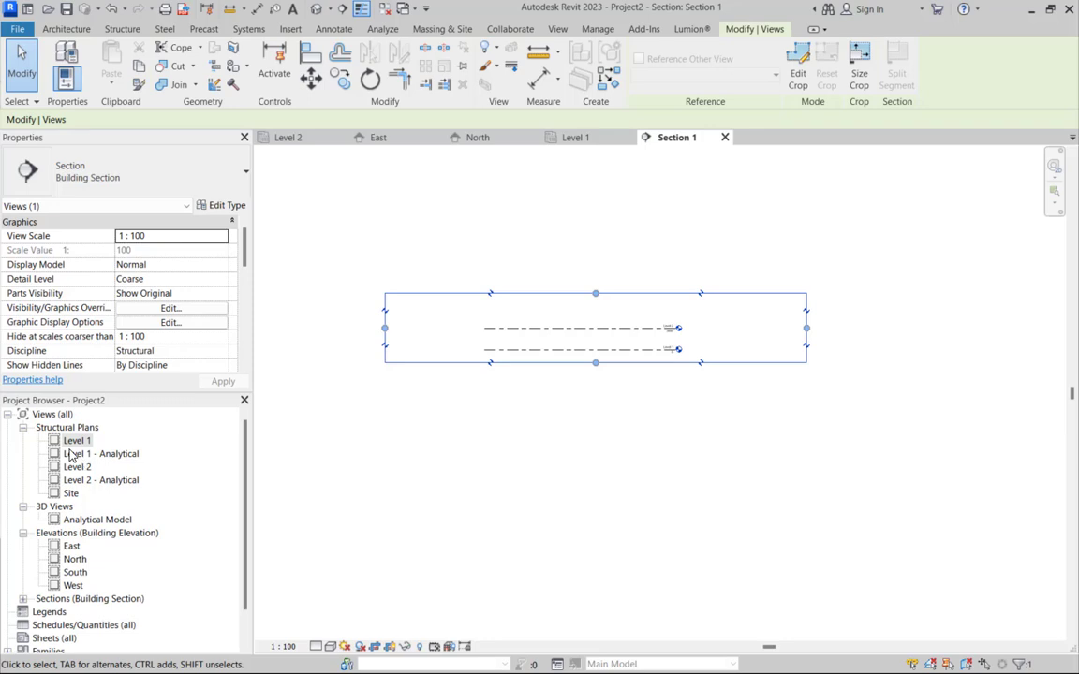
{"action": "left_click", "coordinate": [328, 475]}
- Return to the Level 1 structural plan and bring the whole section line and all four elevation markers into view
{"action": "double_click", "coordinate": [78, 440]}
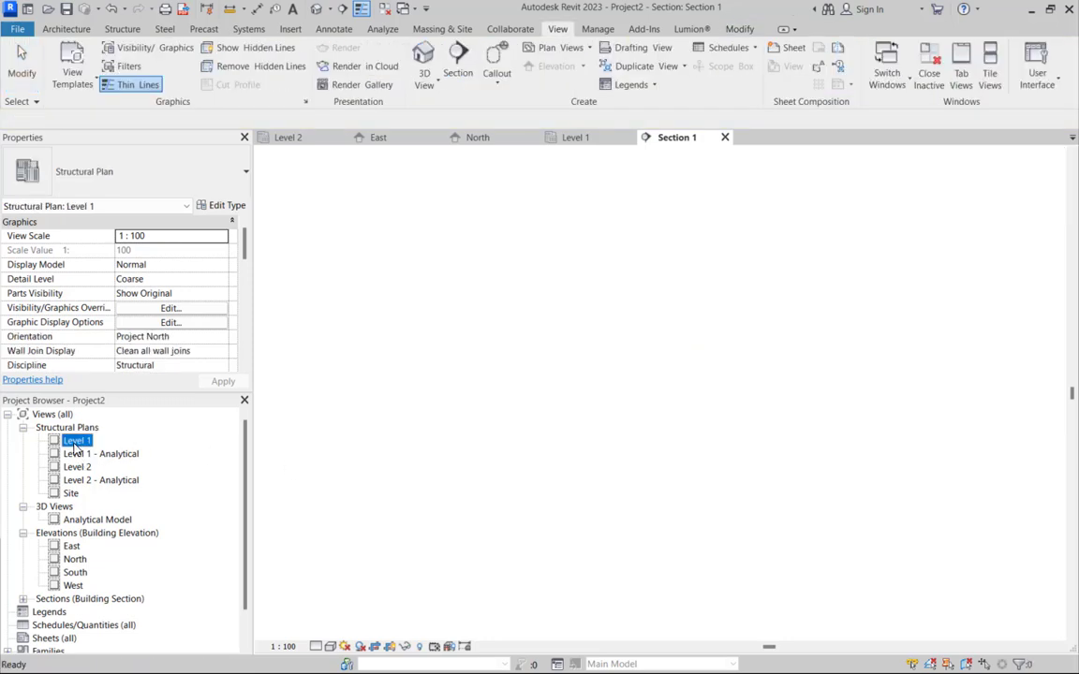
{"action": "scroll", "coordinate": [599, 393], "scroll_direction": "down", "scroll_amount": 5}
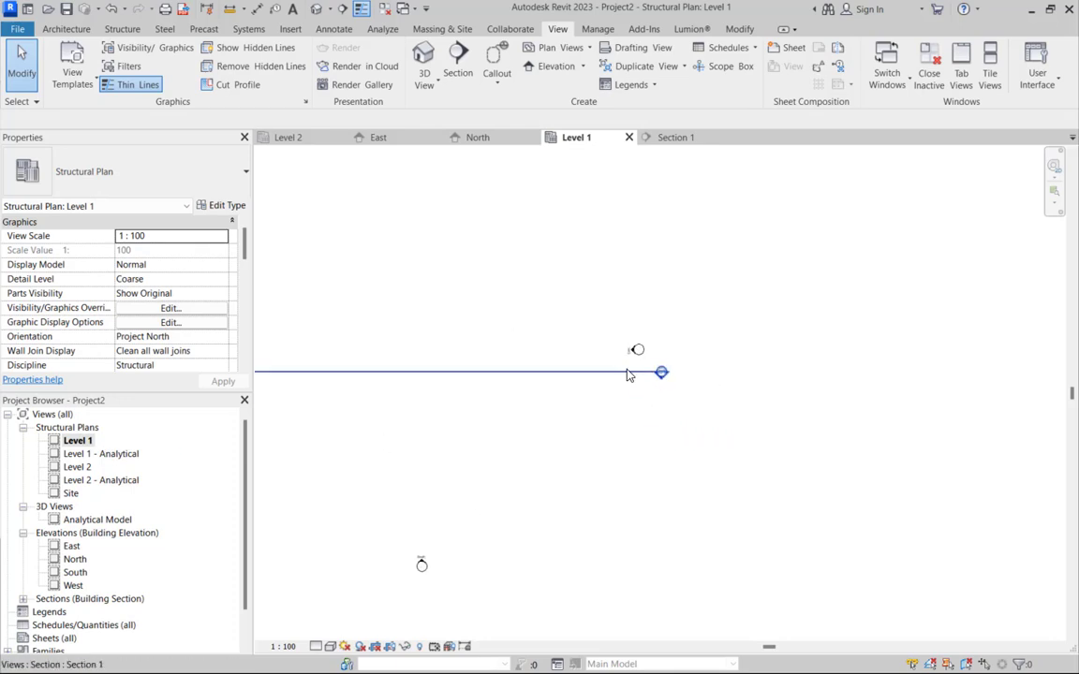
{"action": "scroll", "coordinate": [524, 361], "scroll_direction": "up", "scroll_amount": 1}
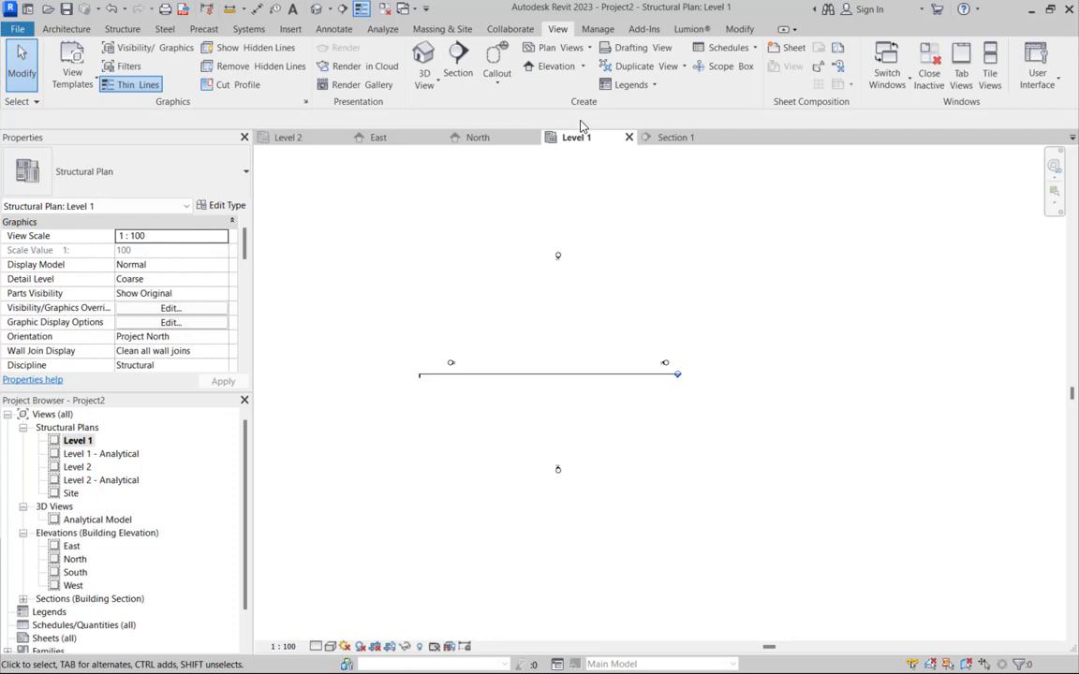
- Open the Project Information and examine its identity, IFC and other parameters, including issue date, status, client, address and project name
{"action": "left_click", "coordinate": [597, 29]}
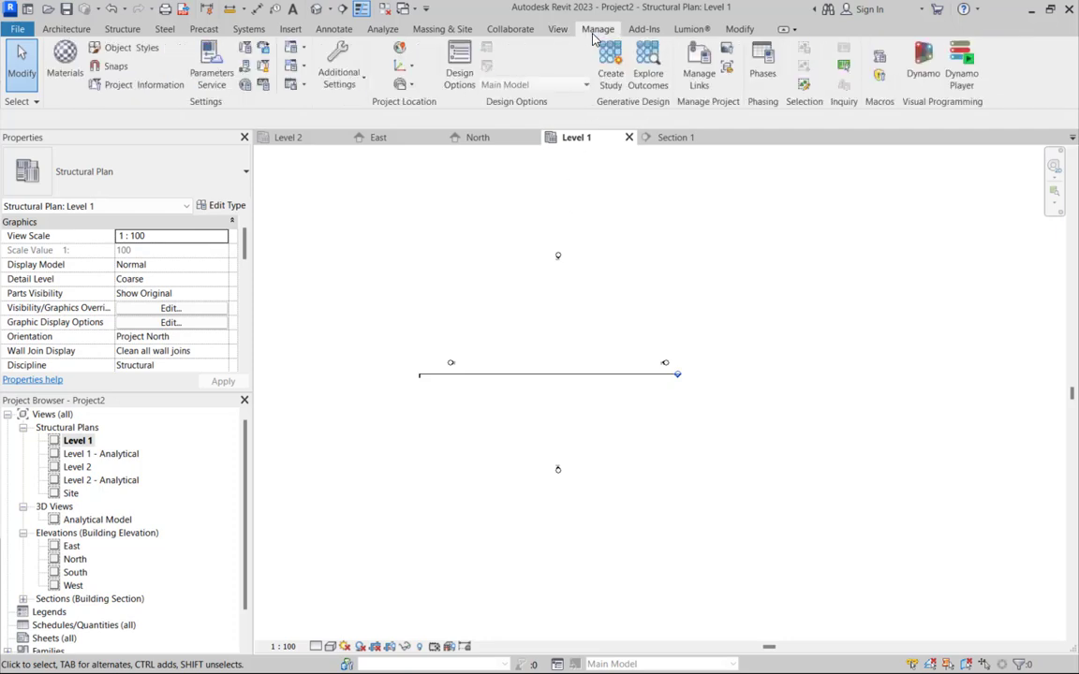
{"action": "left_click", "coordinate": [128, 87]}
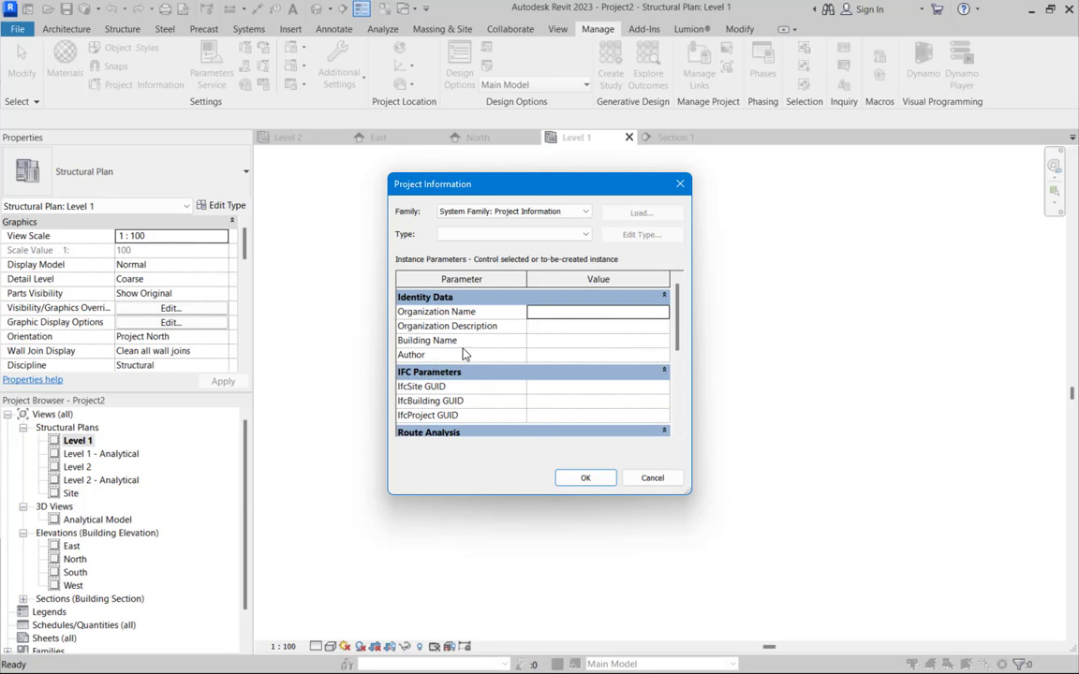
{"action": "scroll", "coordinate": [468, 354], "scroll_direction": "down", "scroll_amount": 2}
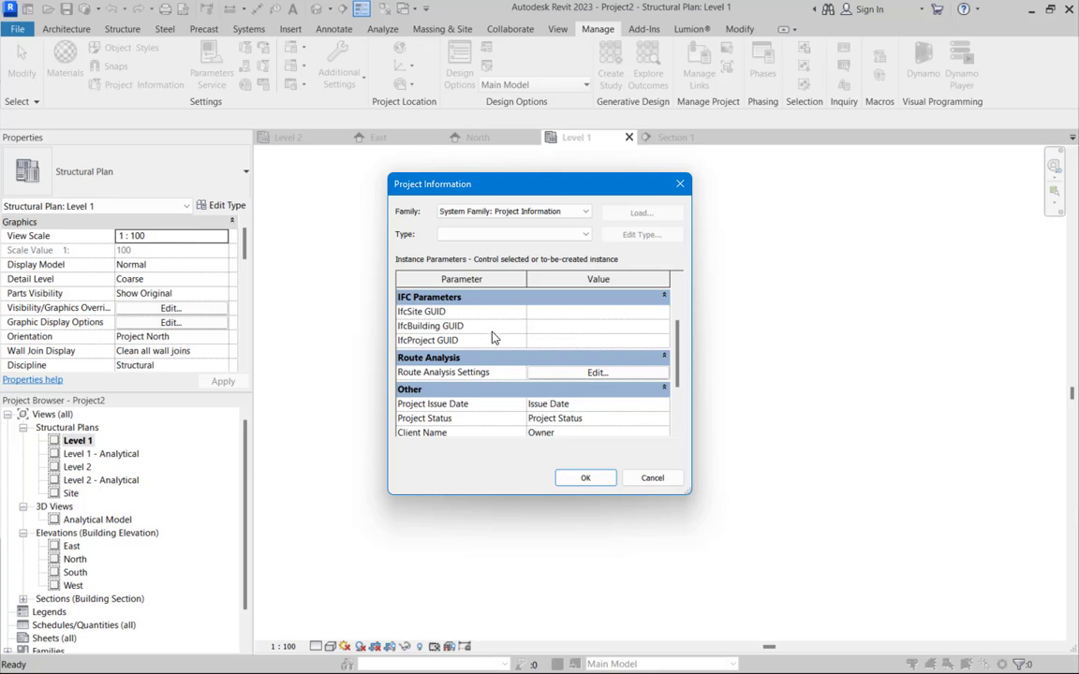
{"action": "scroll", "coordinate": [494, 339], "scroll_direction": "down", "scroll_amount": 1}
{"action": "scroll", "coordinate": [506, 345], "scroll_direction": "down", "scroll_amount": 1}
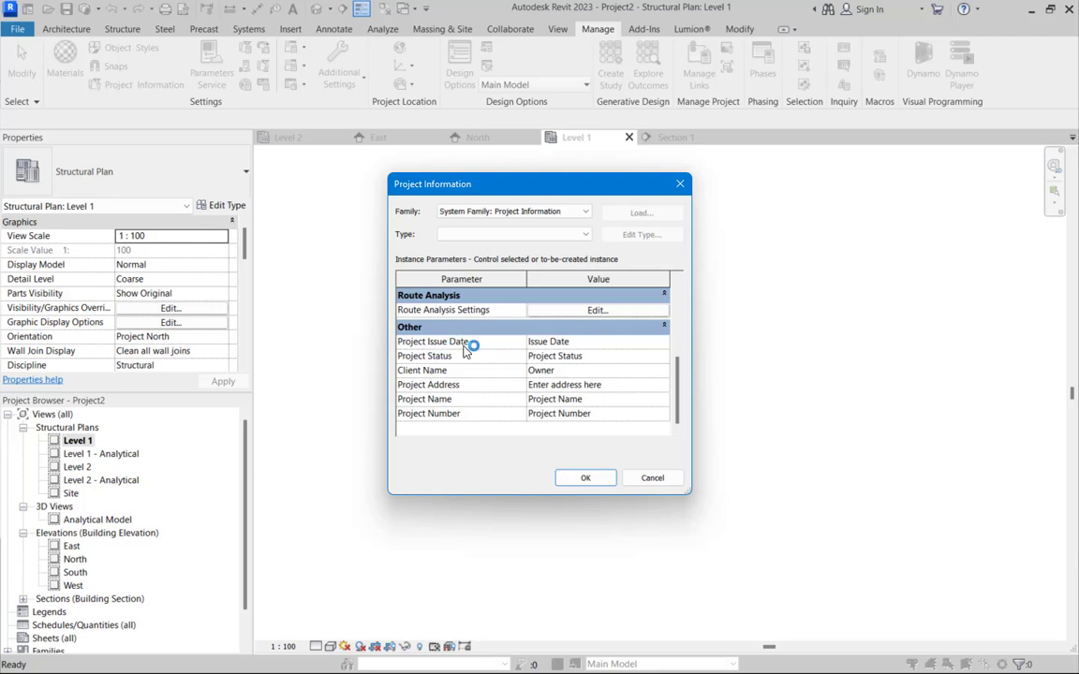
{"action": "left_click", "coordinate": [562, 342]}
{"action": "left_click", "coordinate": [597, 360]}
{"action": "left_click", "coordinate": [596, 381]}
{"action": "left_click", "coordinate": [590, 370]}
{"action": "left_click", "coordinate": [602, 401]}
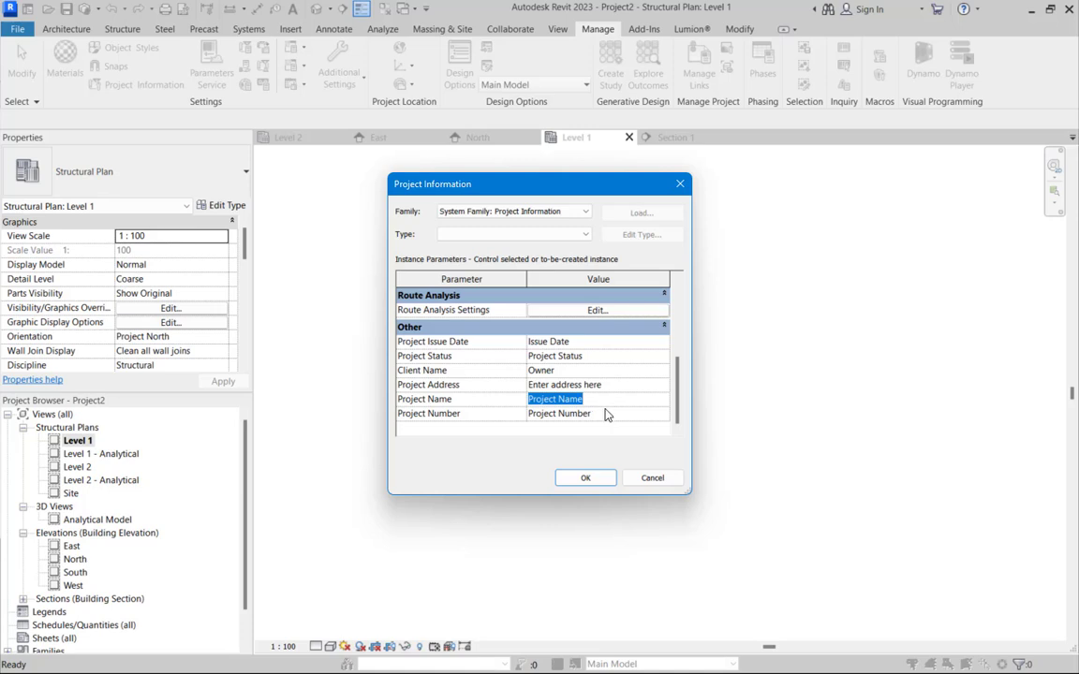
- Set the project number to A1 and the project name to "structural model"
{"action": "left_click", "coordinate": [608, 418]}
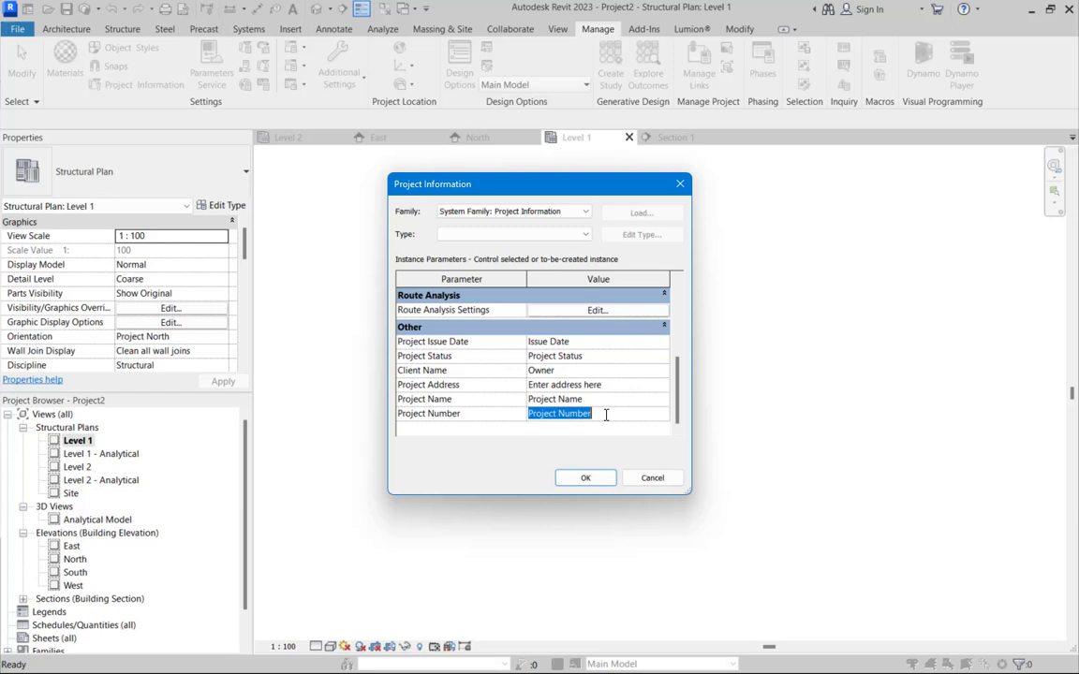
{"action": "type", "text": "A1"}
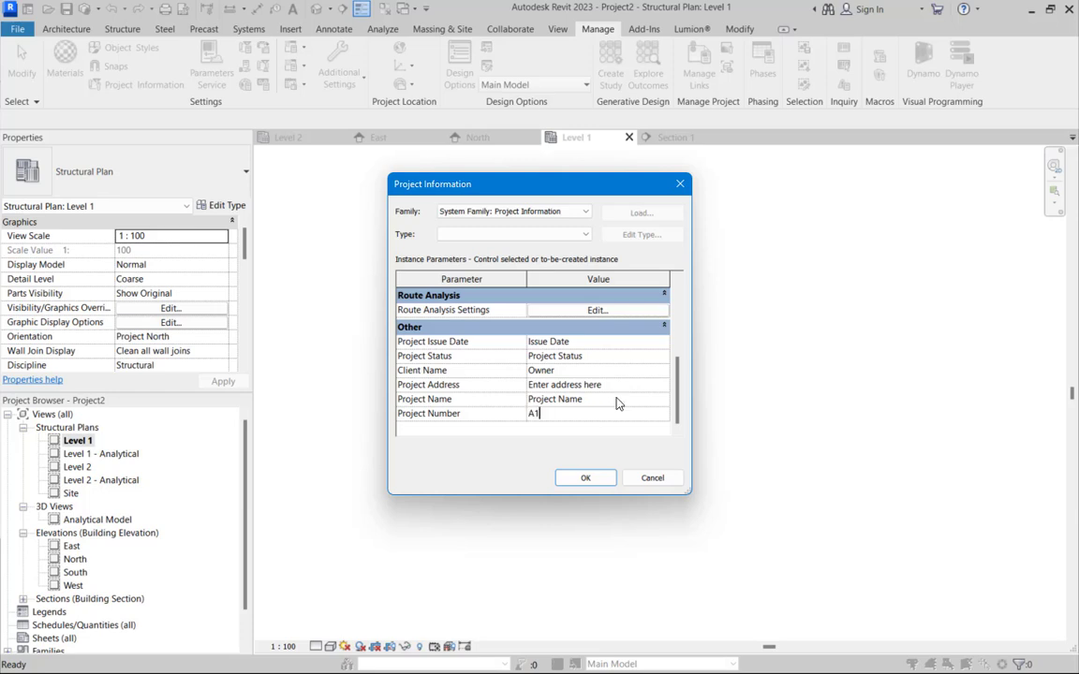
{"action": "left_click", "coordinate": [617, 400]}
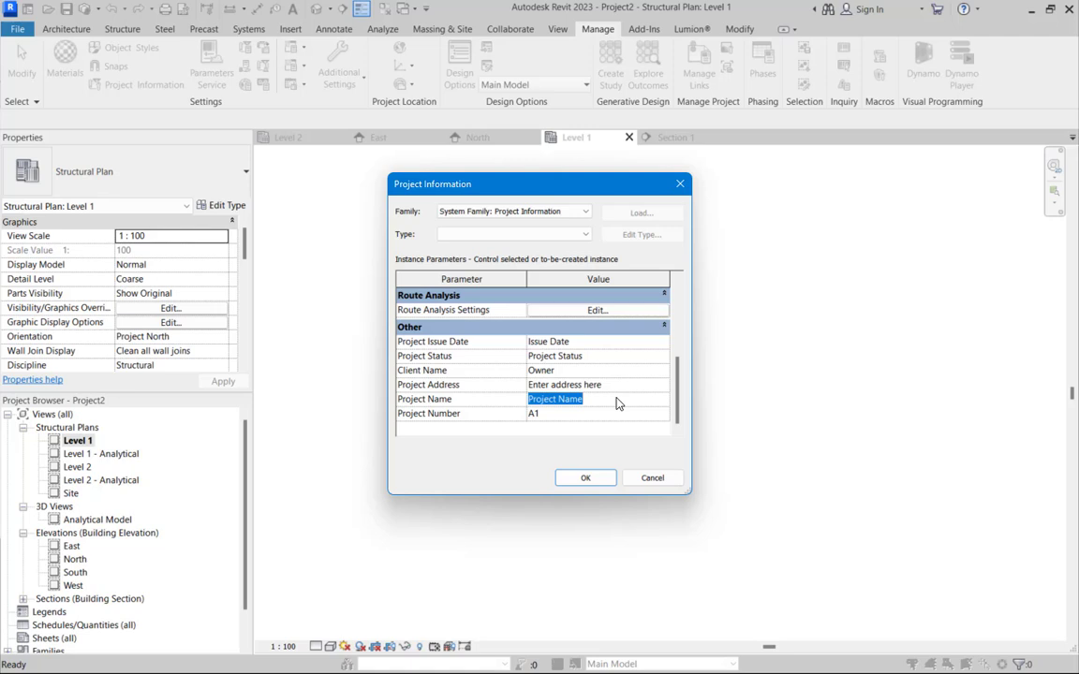
{"action": "type", "text": "s"}
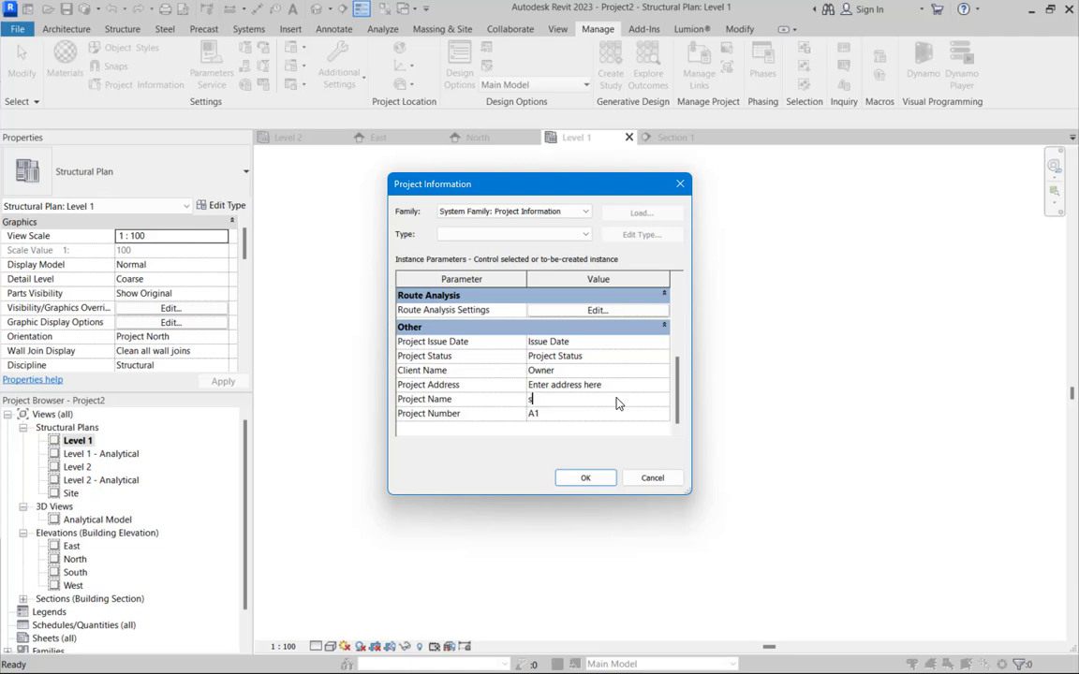
{"action": "type", "text": "tructural model"}
- Replace the placeholder project address with UK
{"action": "left_click", "coordinate": [632, 385]}
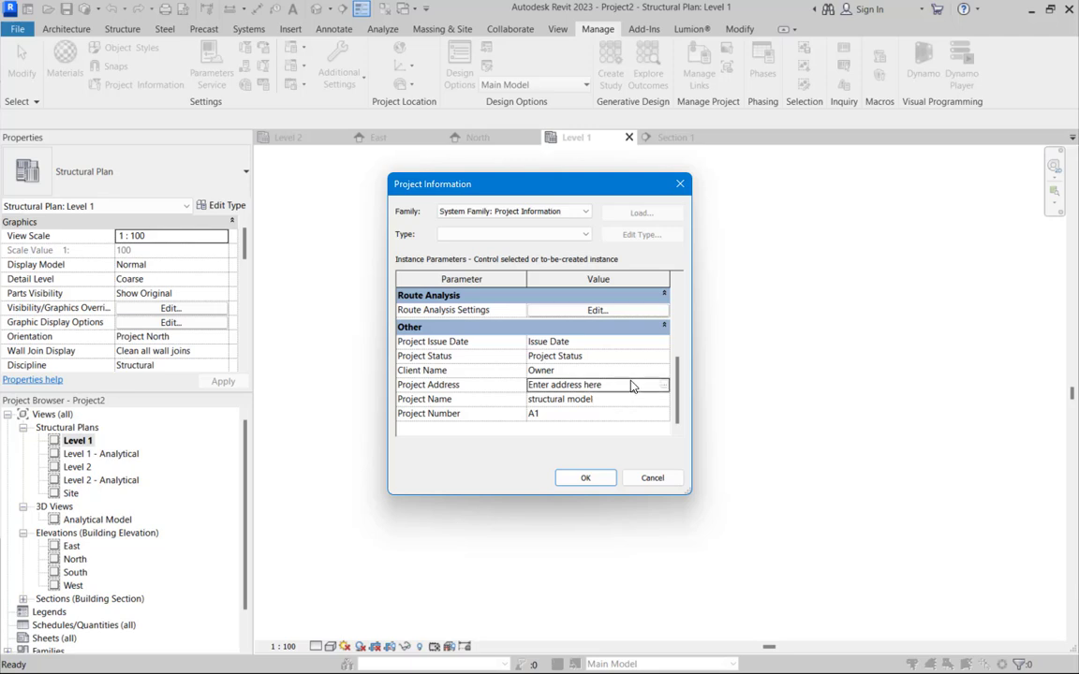
{"action": "left_click", "coordinate": [631, 385]}
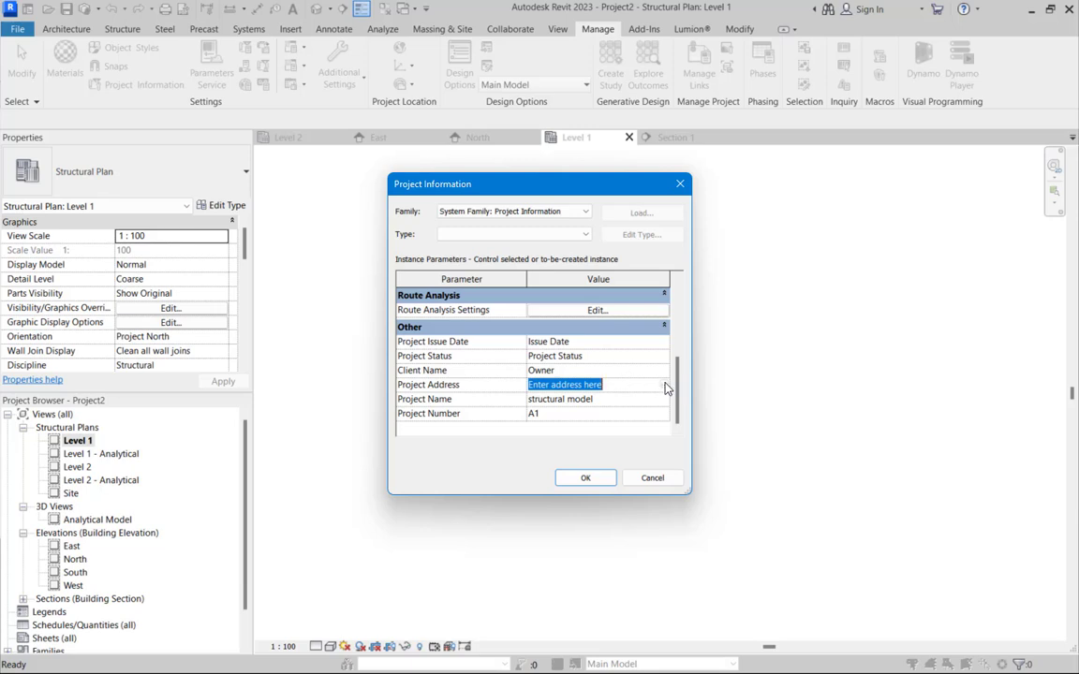
{"action": "left_click", "coordinate": [666, 388]}
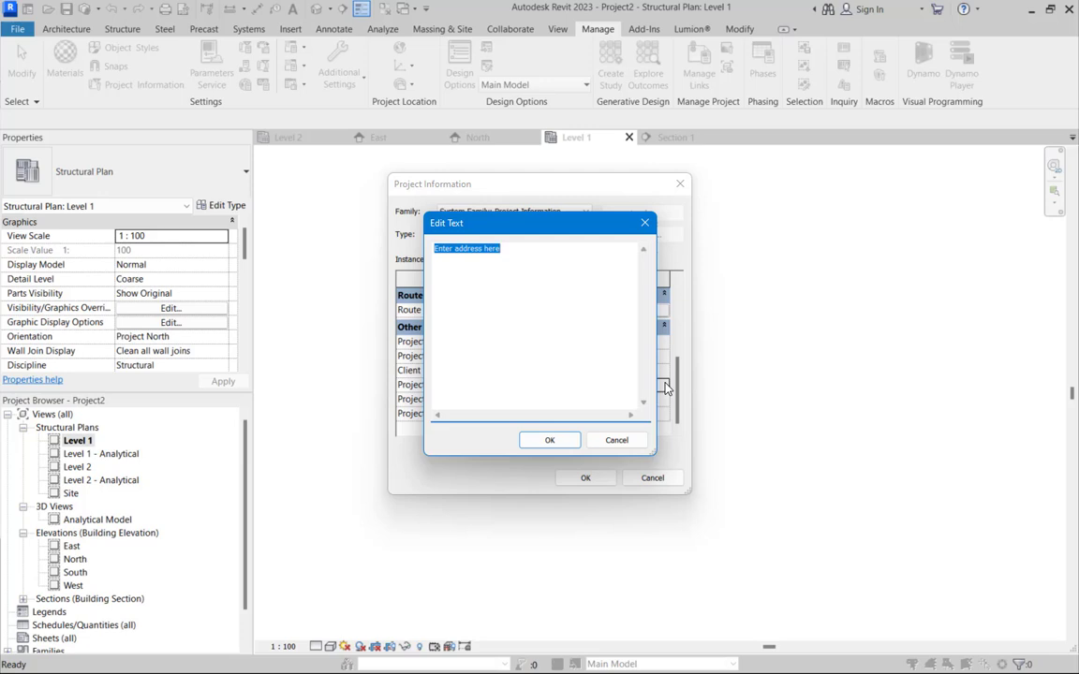
{"action": "type", "text": "u"}
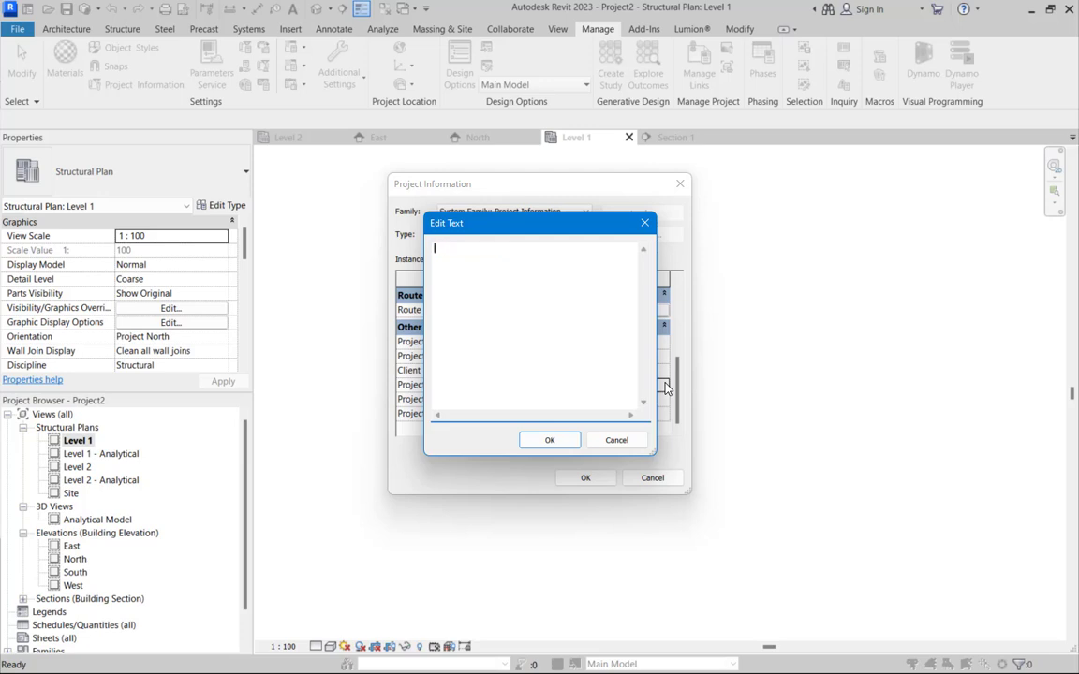
{"action": "type", "text": "K"}
{"action": "left_click", "coordinate": [552, 440]}
- Enter the client's name and apply the project information
{"action": "left_click", "coordinate": [575, 374]}
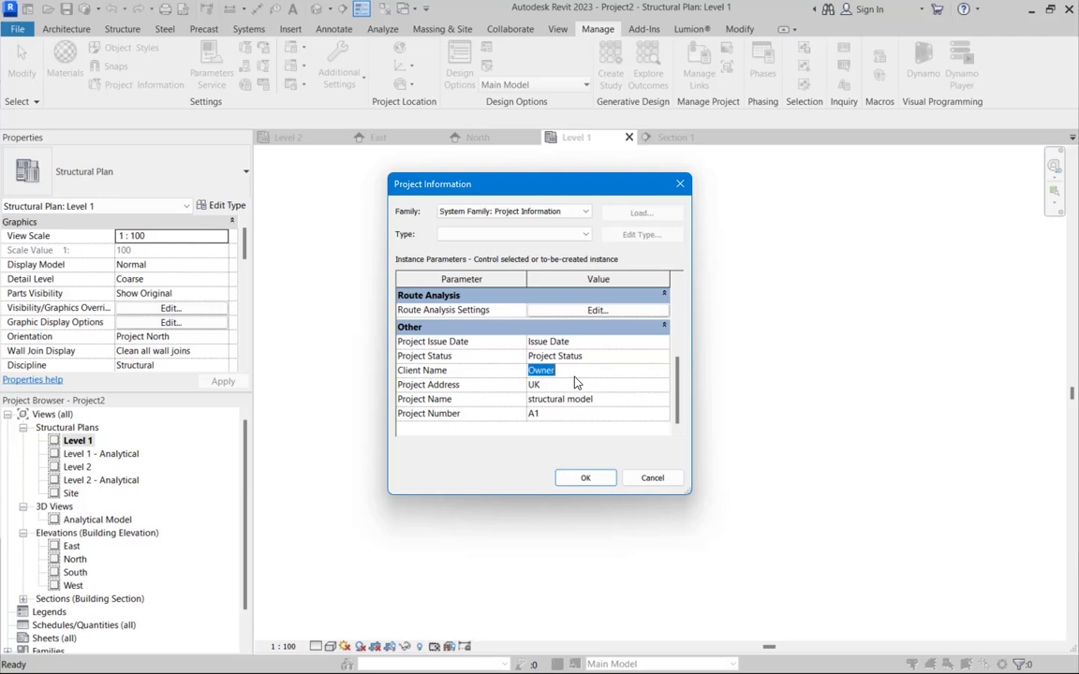
{"action": "type", "text": "Queen Eli"}
{"action": "scroll", "coordinate": [585, 372], "scroll_direction": "up", "scroll_amount": 2}
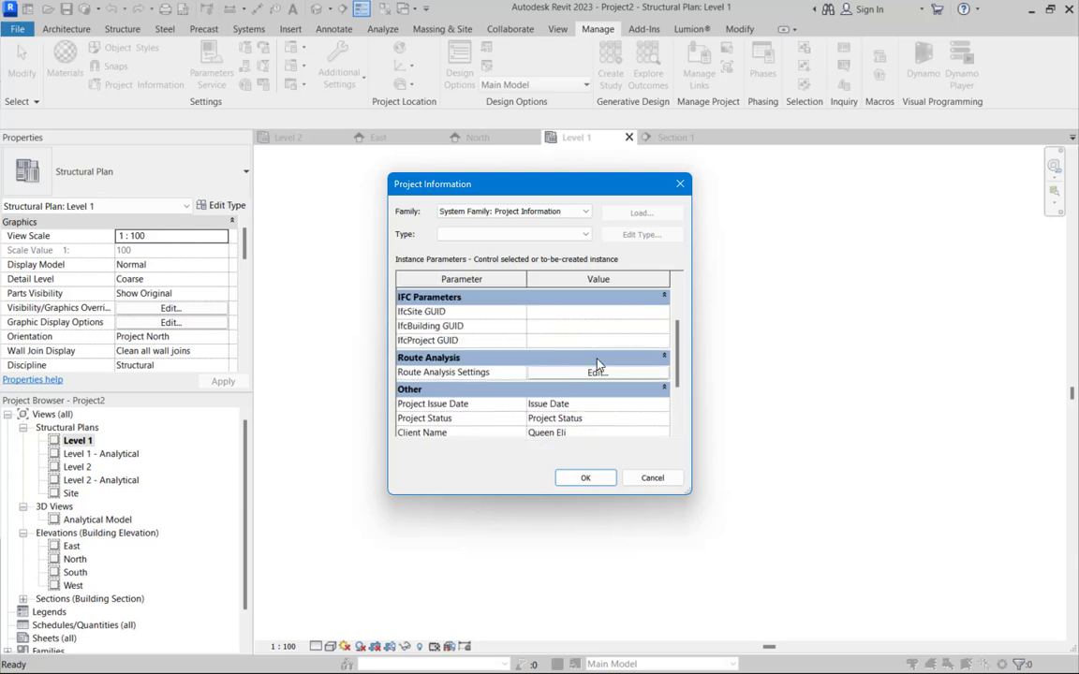
{"action": "scroll", "coordinate": [592, 417], "scroll_direction": "down", "scroll_amount": 3}
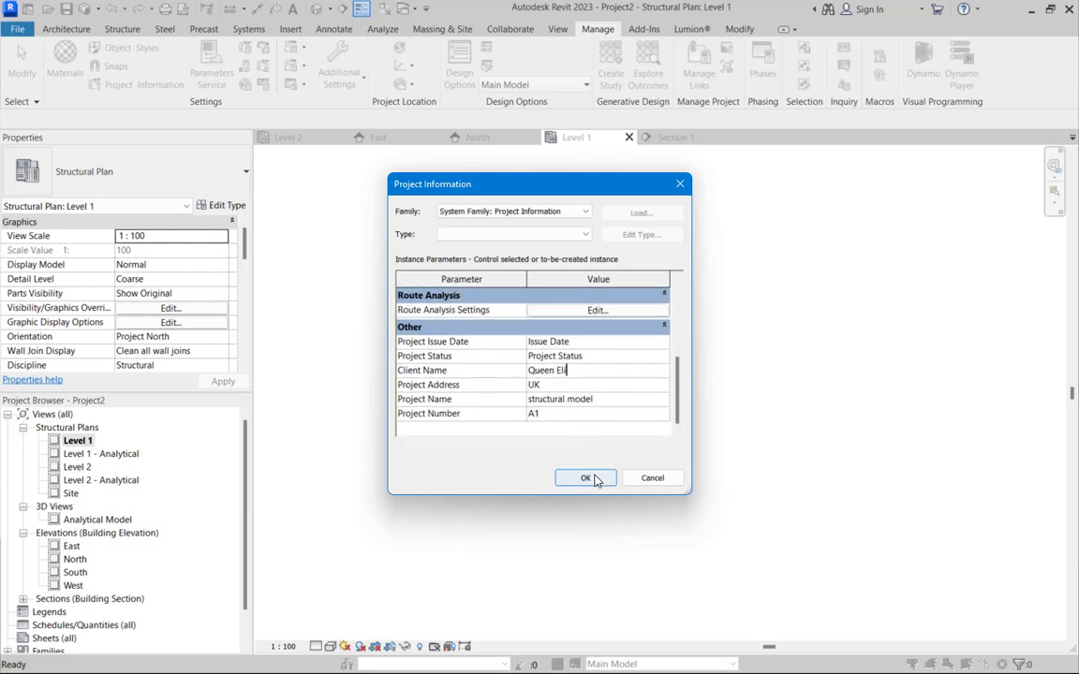
{"action": "scroll", "coordinate": [610, 397], "scroll_direction": "up", "scroll_amount": 1}
{"action": "scroll", "coordinate": [609, 382], "scroll_direction": "down", "scroll_amount": 1}
{"action": "left_click", "coordinate": [590, 479]}
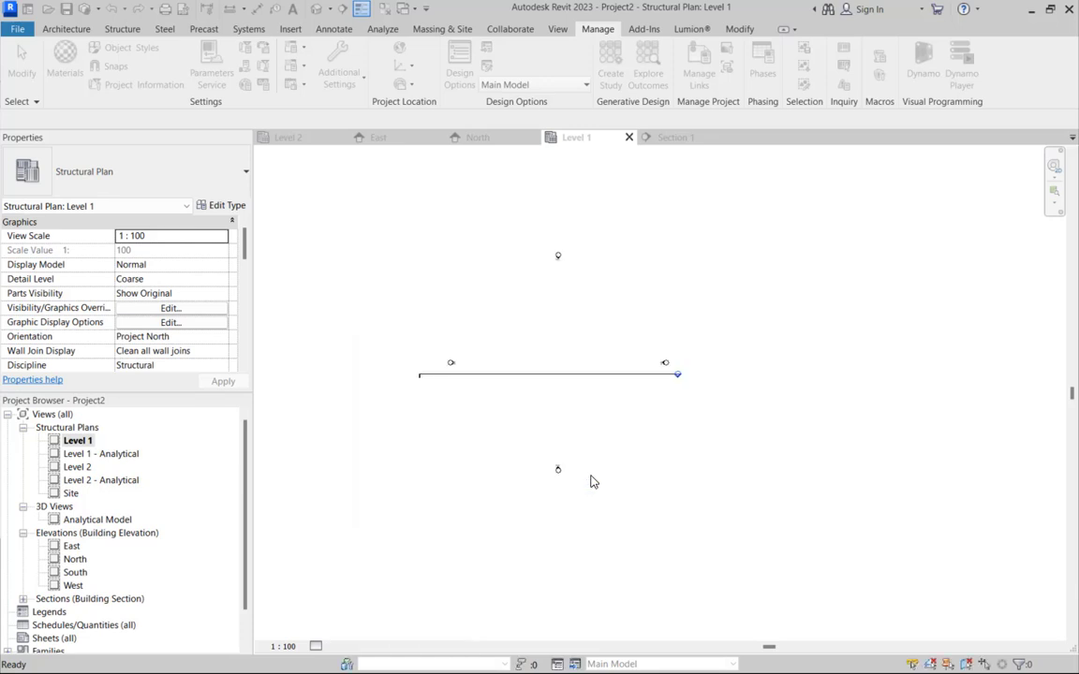
- Open the Project Units and examine the measurement units available for the Length format
{"action": "scroll", "coordinate": [570, 430], "scroll_direction": "down", "scroll_amount": 2}
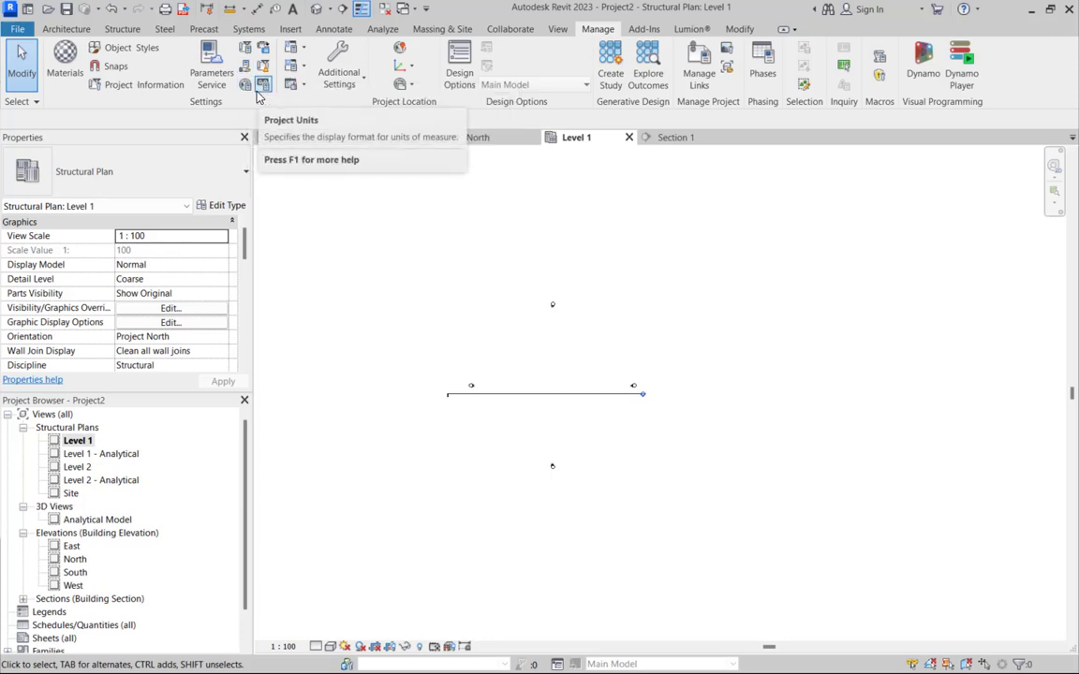
{"action": "left_click", "coordinate": [262, 89]}
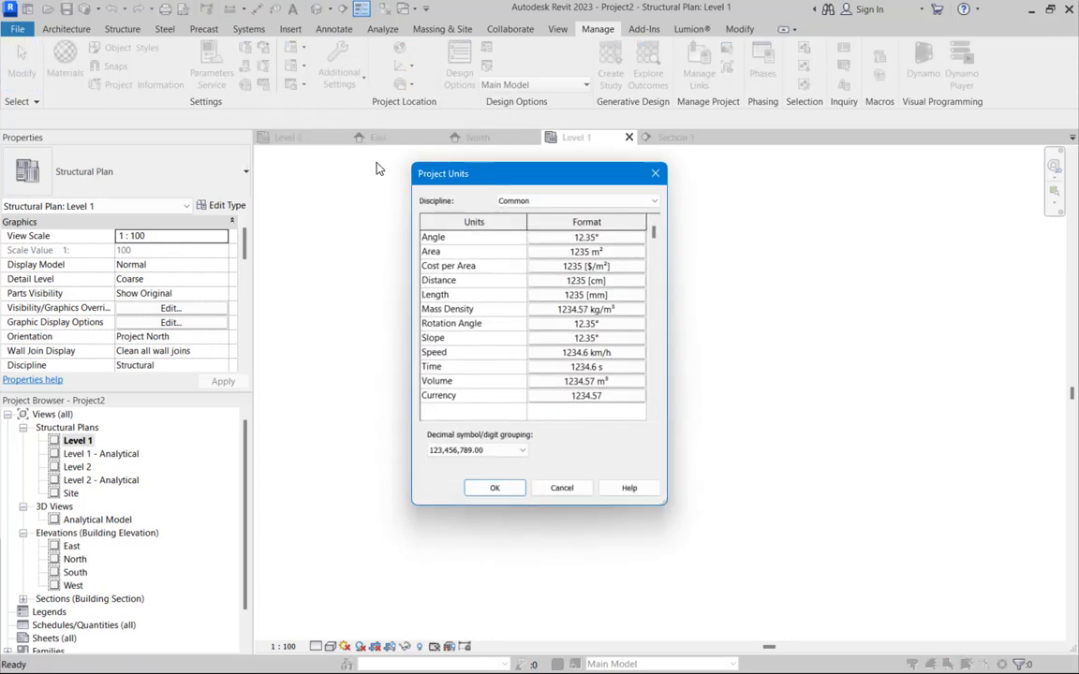
{"action": "left_click", "coordinate": [588, 295]}
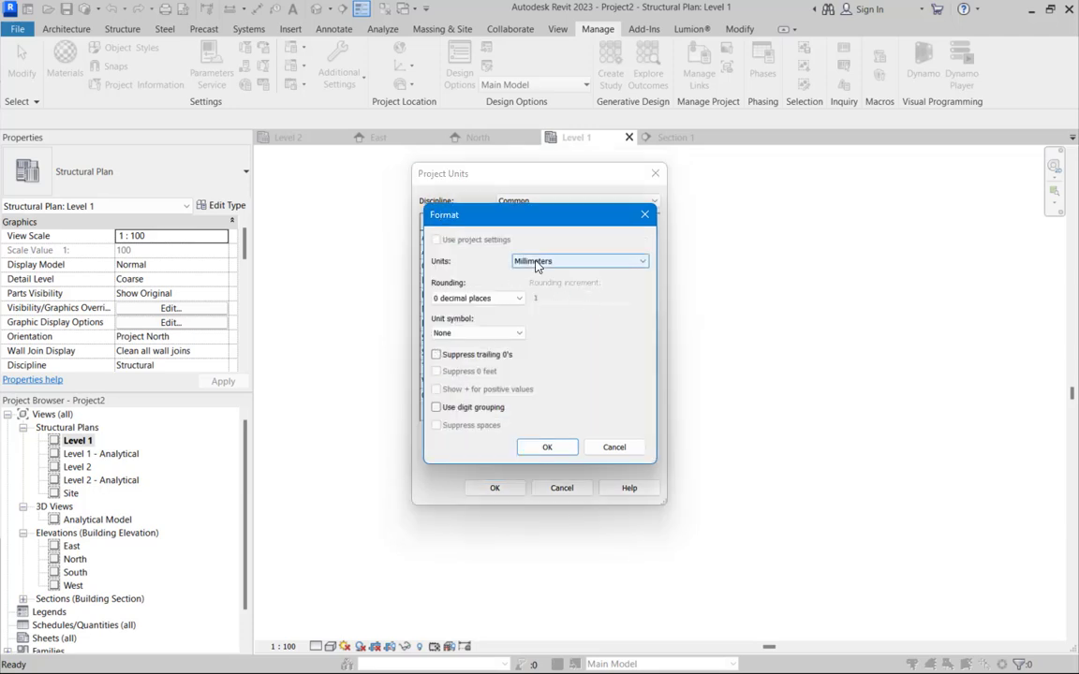
{"action": "left_click", "coordinate": [537, 264]}
{"action": "left_click", "coordinate": [536, 263]}
{"action": "left_click", "coordinate": [537, 264]}
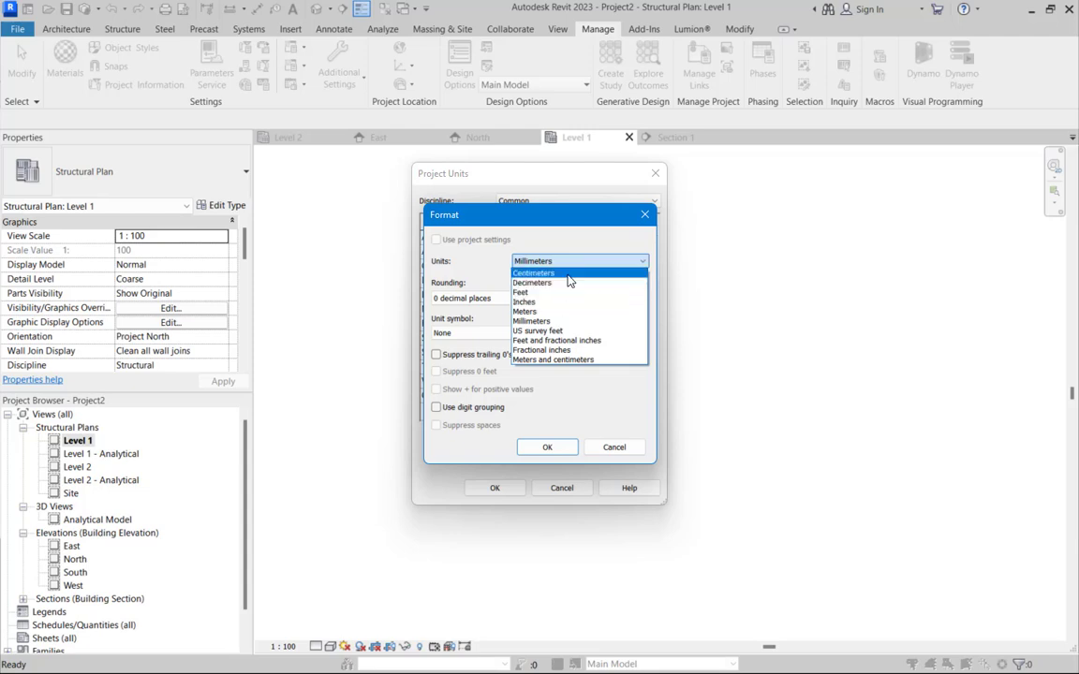
{"action": "left_click", "coordinate": [490, 269]}
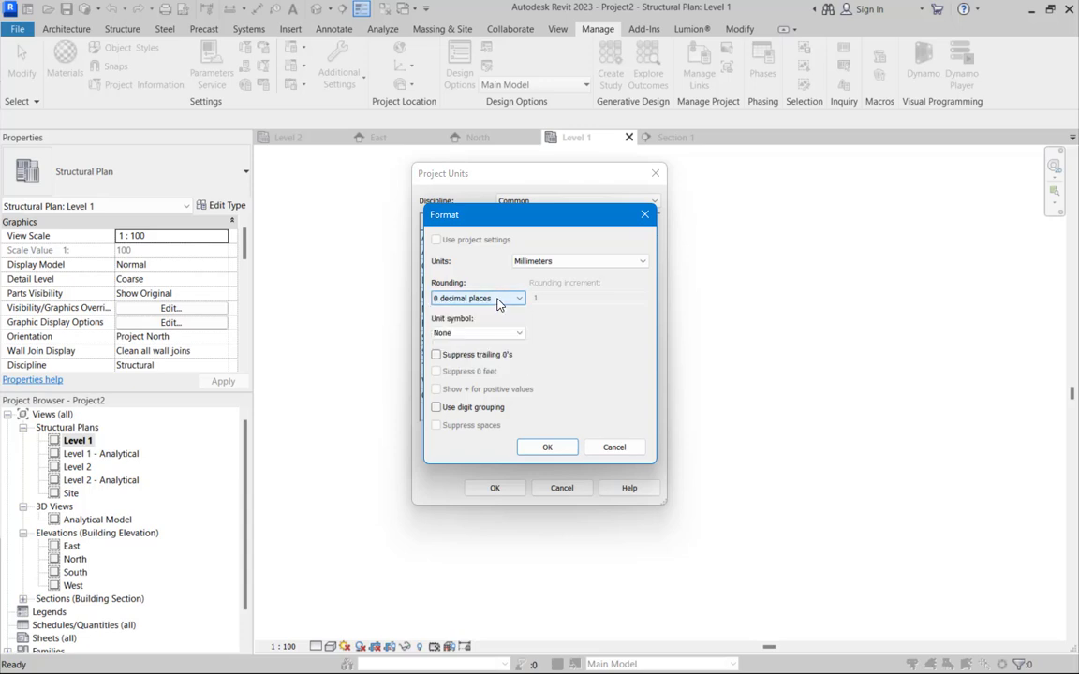
- Examine the rounding and unit symbol options for Length, keeping 0 decimal places and no symbol, and accept the format
{"action": "left_click", "coordinate": [497, 300]}
{"action": "left_click", "coordinate": [497, 300]}
{"action": "left_click", "coordinate": [497, 300]}
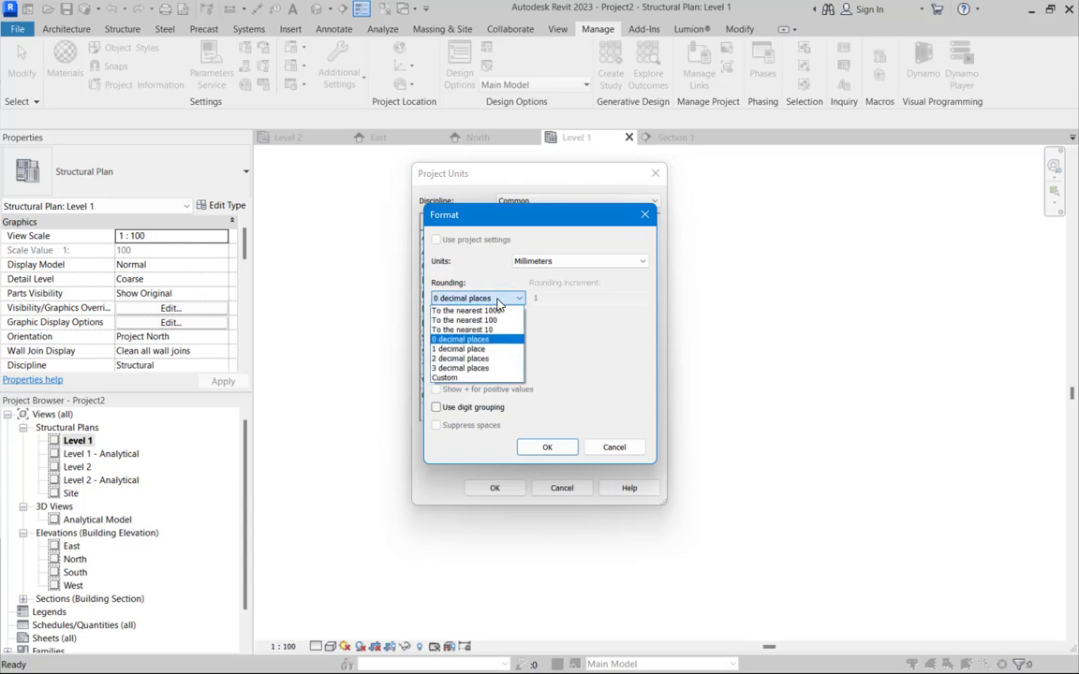
{"action": "left_click", "coordinate": [556, 342]}
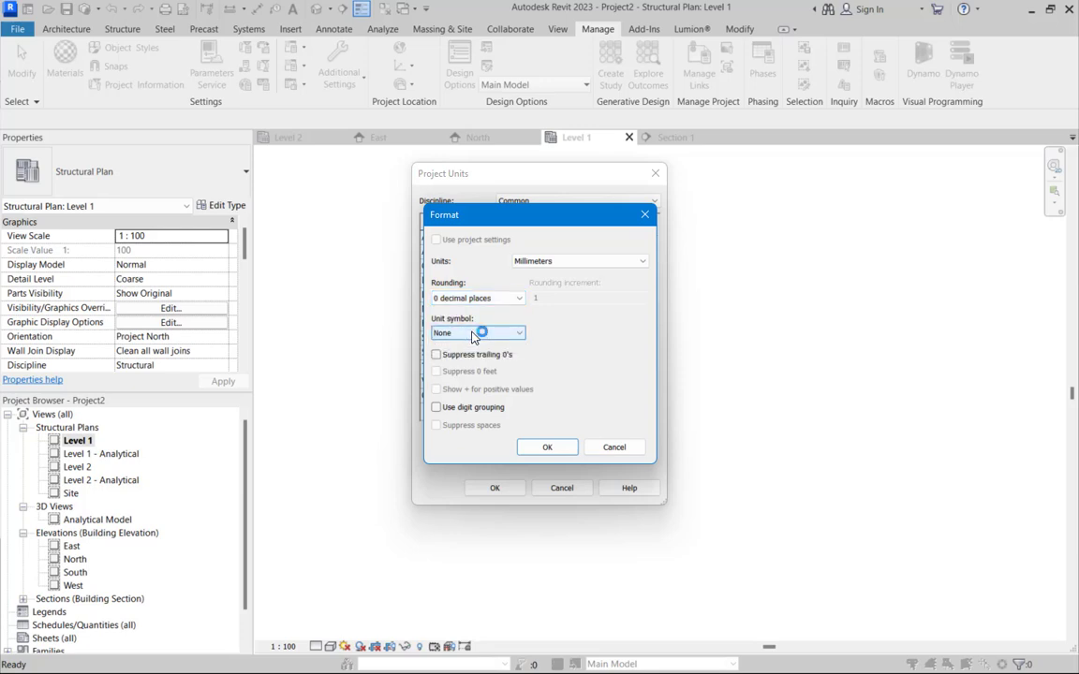
{"action": "left_click", "coordinate": [473, 335]}
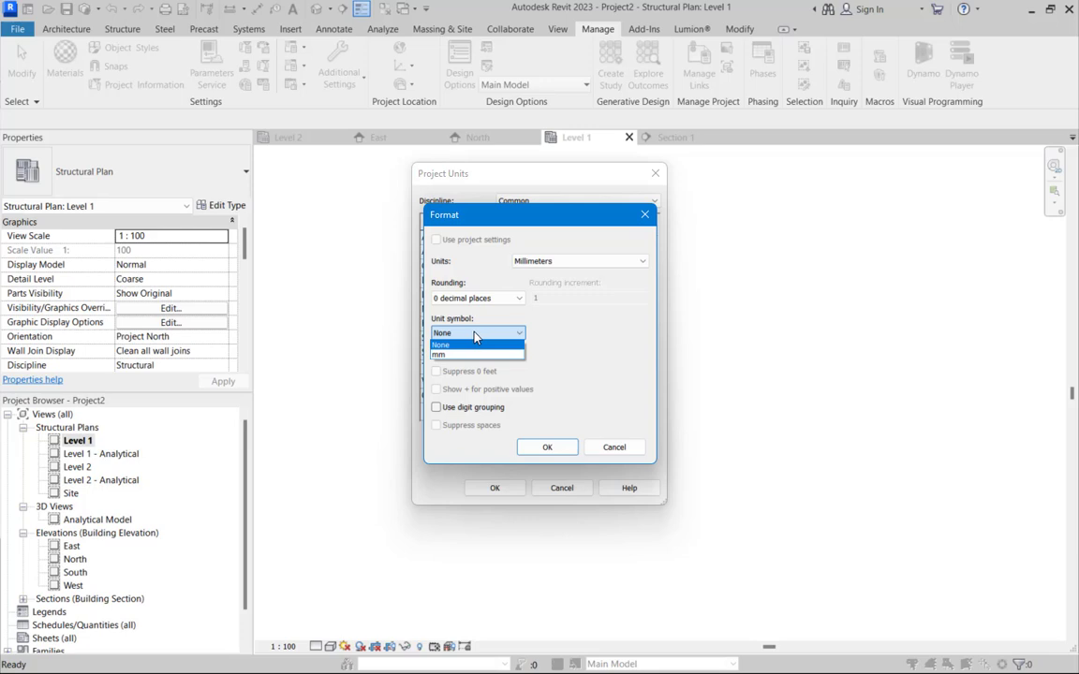
{"action": "left_click", "coordinate": [549, 449]}
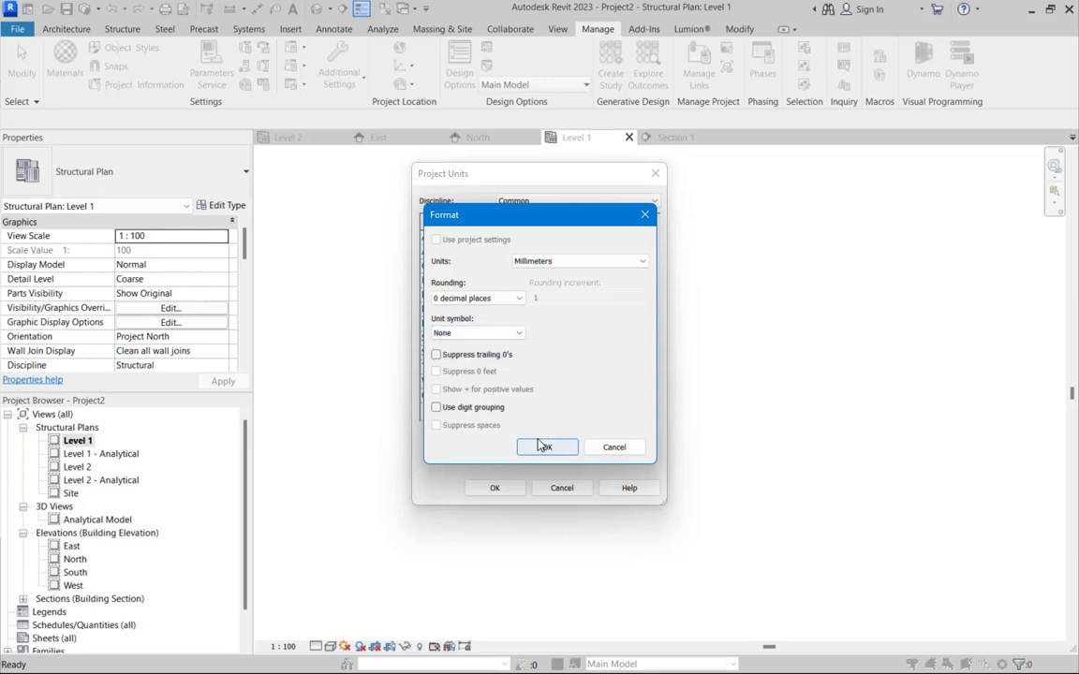
{"action": "left_click", "coordinate": [544, 447]}
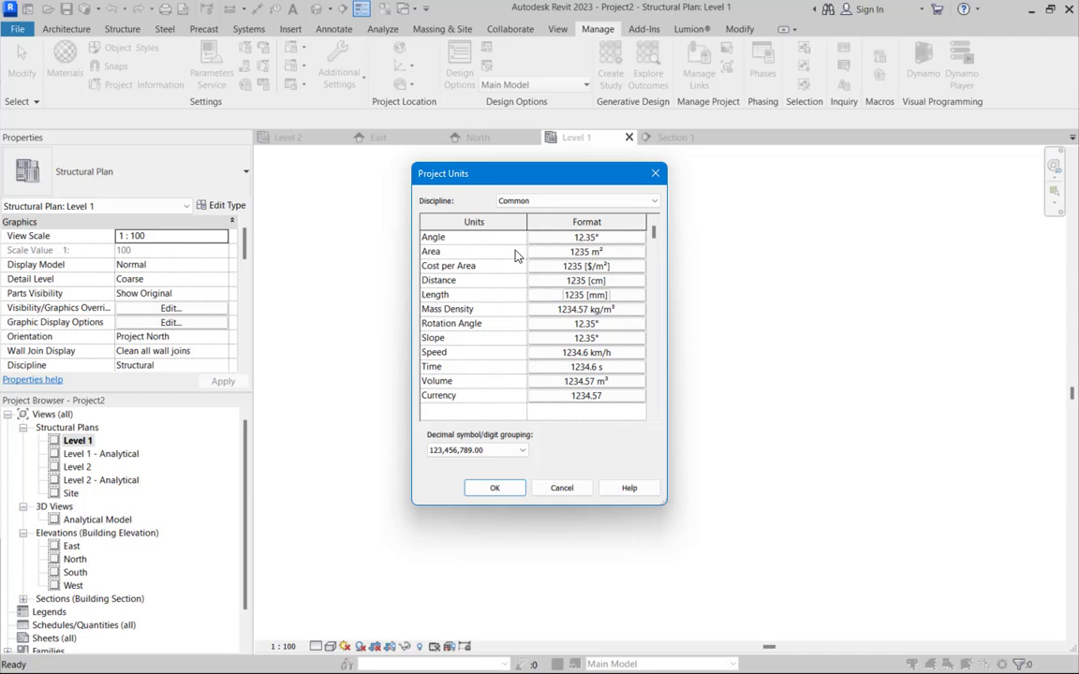
- Examine the units available for the Area format, then close it and the Project Units without applying changes
{"action": "left_click", "coordinate": [573, 252]}
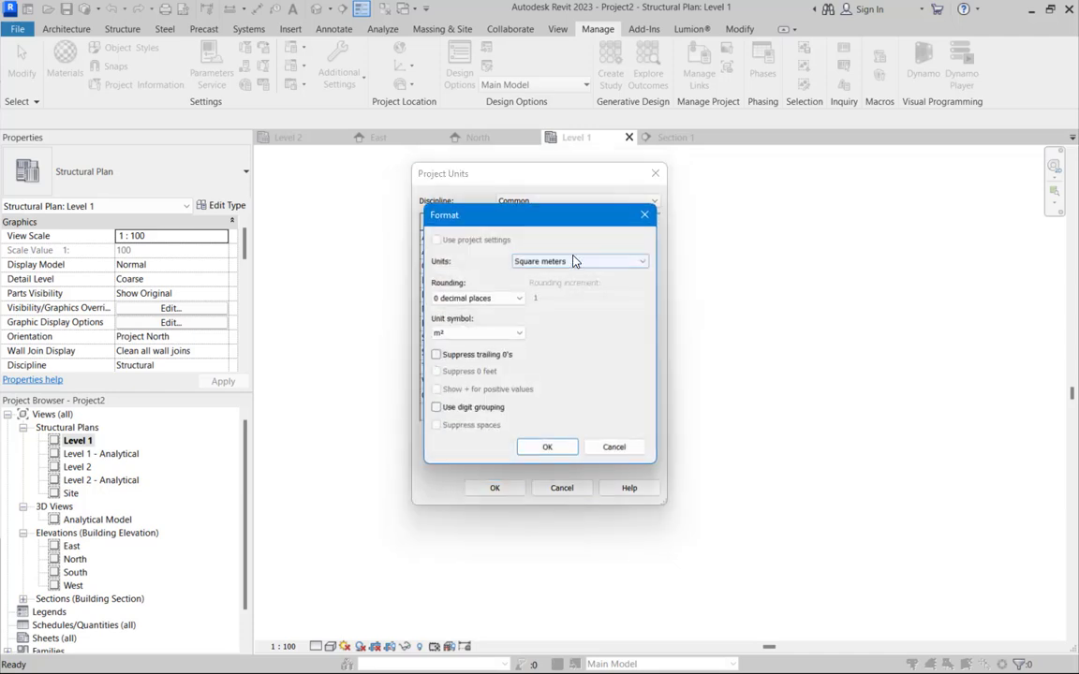
{"action": "left_click", "coordinate": [575, 261]}
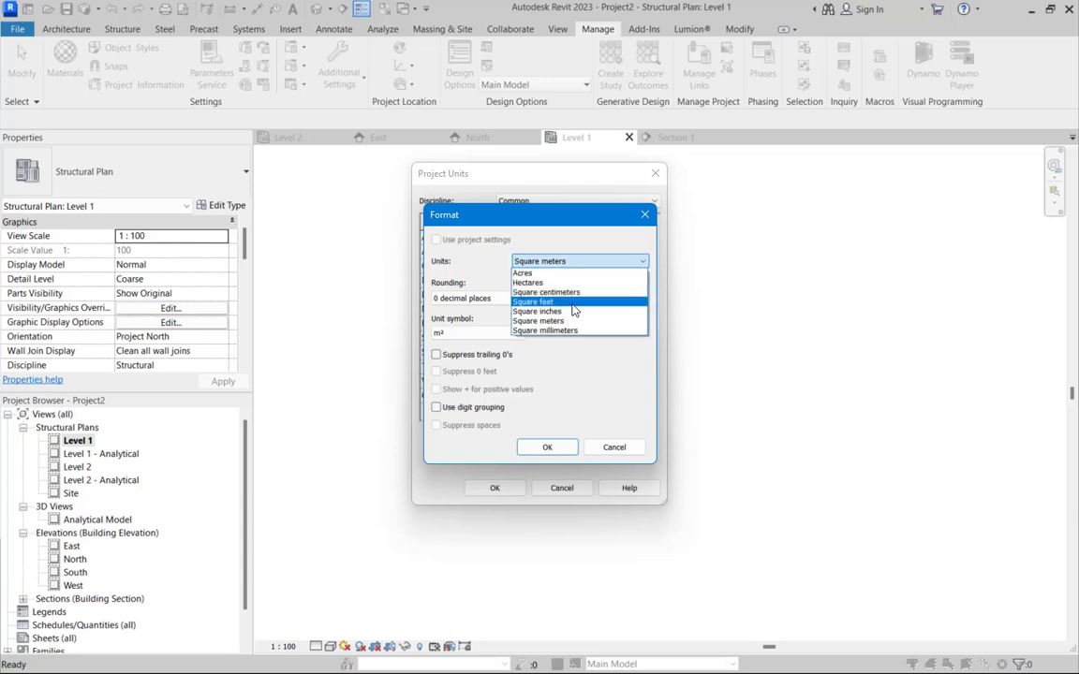
{"action": "left_click", "coordinate": [644, 216]}
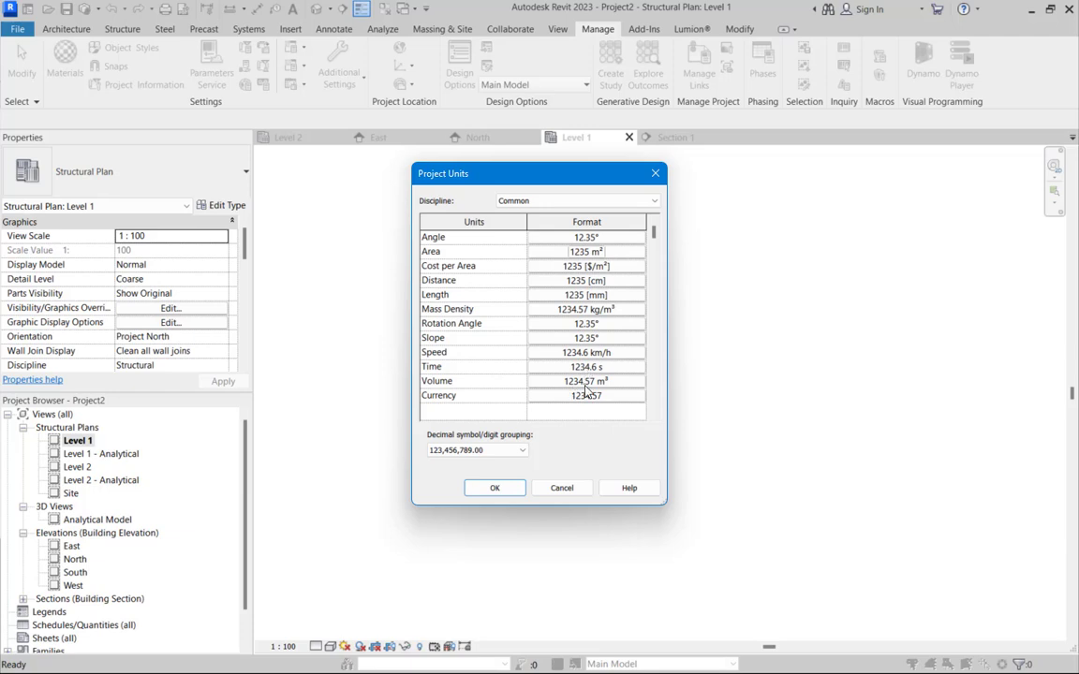
{"action": "left_click", "coordinate": [559, 487]}
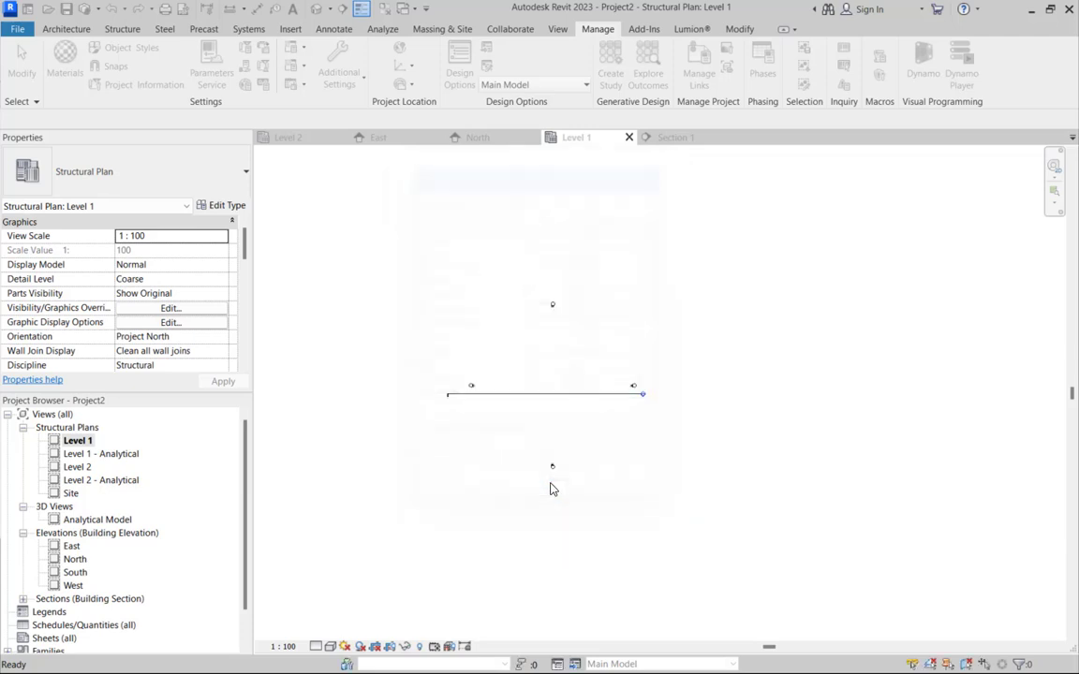
- Open the North elevation and bring the Level 1 and Level 2 heads into close view
{"action": "scroll", "coordinate": [548, 392], "scroll_direction": "down", "scroll_amount": 1}
{"action": "scroll", "coordinate": [548, 391], "scroll_direction": "up", "scroll_amount": 3}
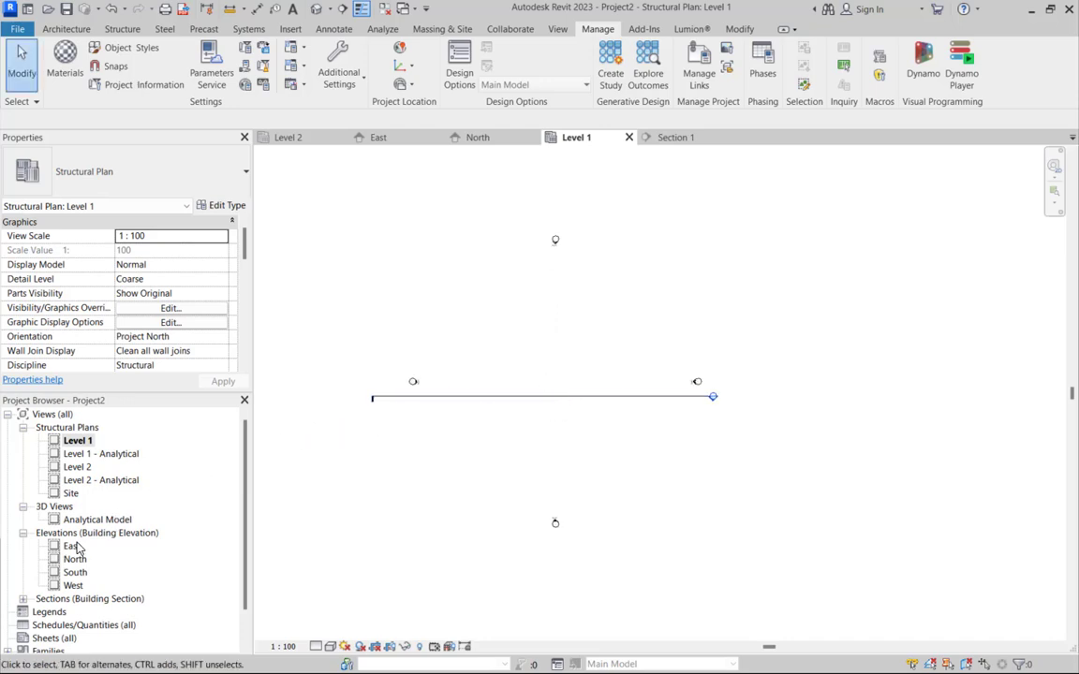
{"action": "scroll", "coordinate": [453, 378], "scroll_direction": "down", "scroll_amount": 1}
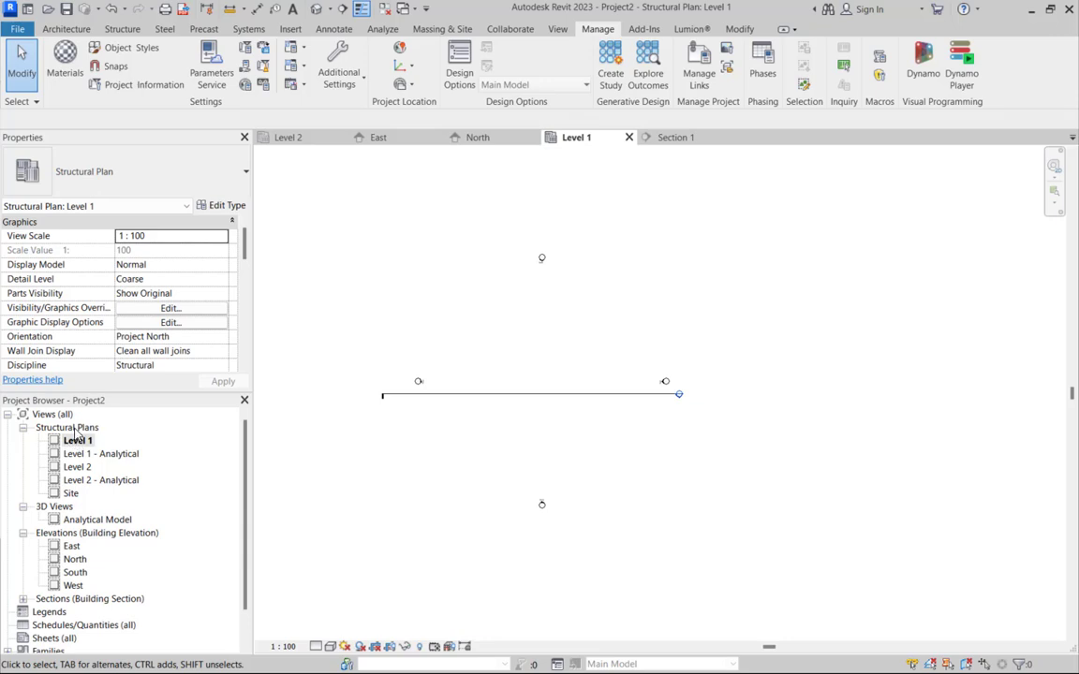
{"action": "double_click", "coordinate": [75, 559]}
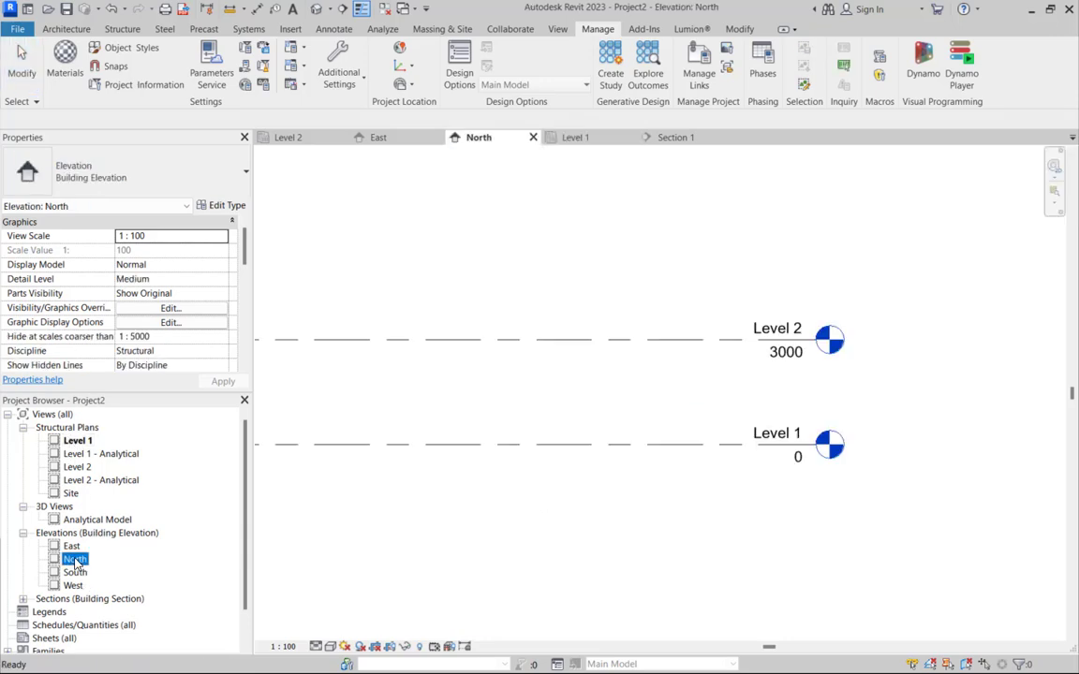
{"action": "scroll", "coordinate": [645, 409], "scroll_direction": "up", "scroll_amount": 3}
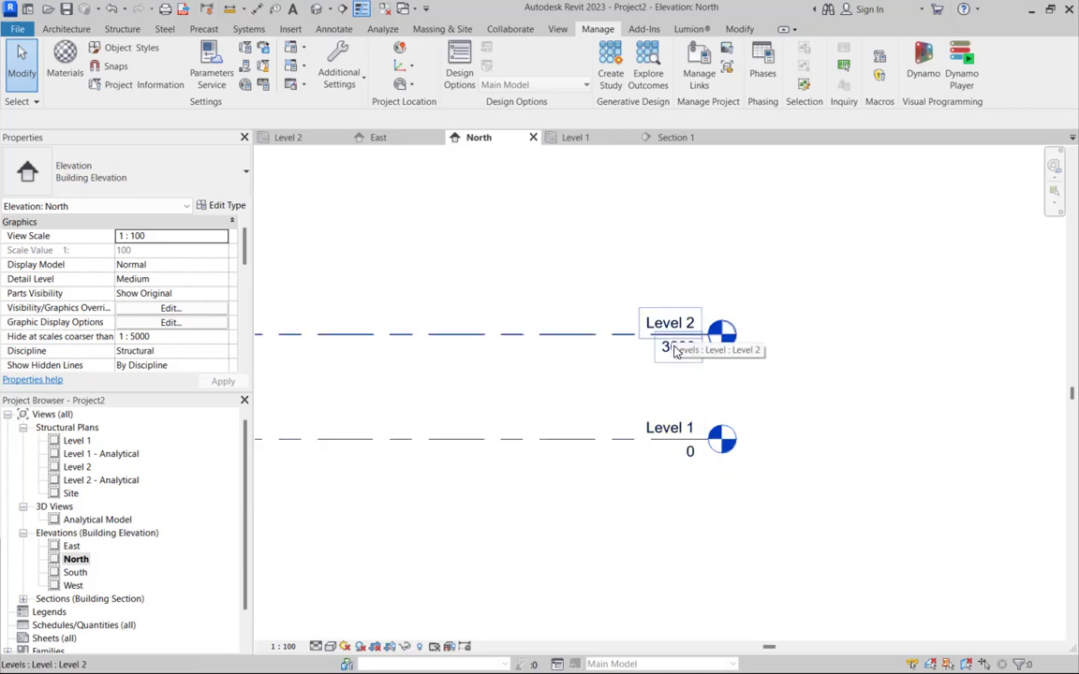
- Delete both existing levels, Level 1 and Level 2, from the North elevation together with their associated plan views
{"action": "scroll", "coordinate": [652, 459], "scroll_direction": "down", "scroll_amount": 2}
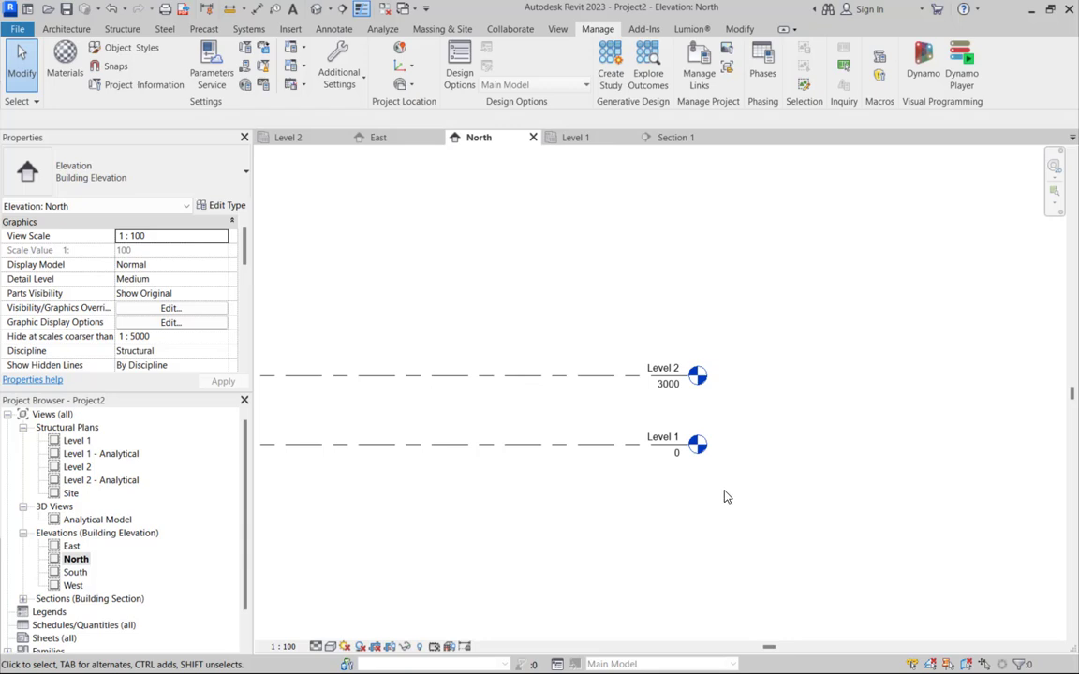
{"action": "left_click_drag", "start_coordinate": [731, 497], "coordinate": [571, 317]}
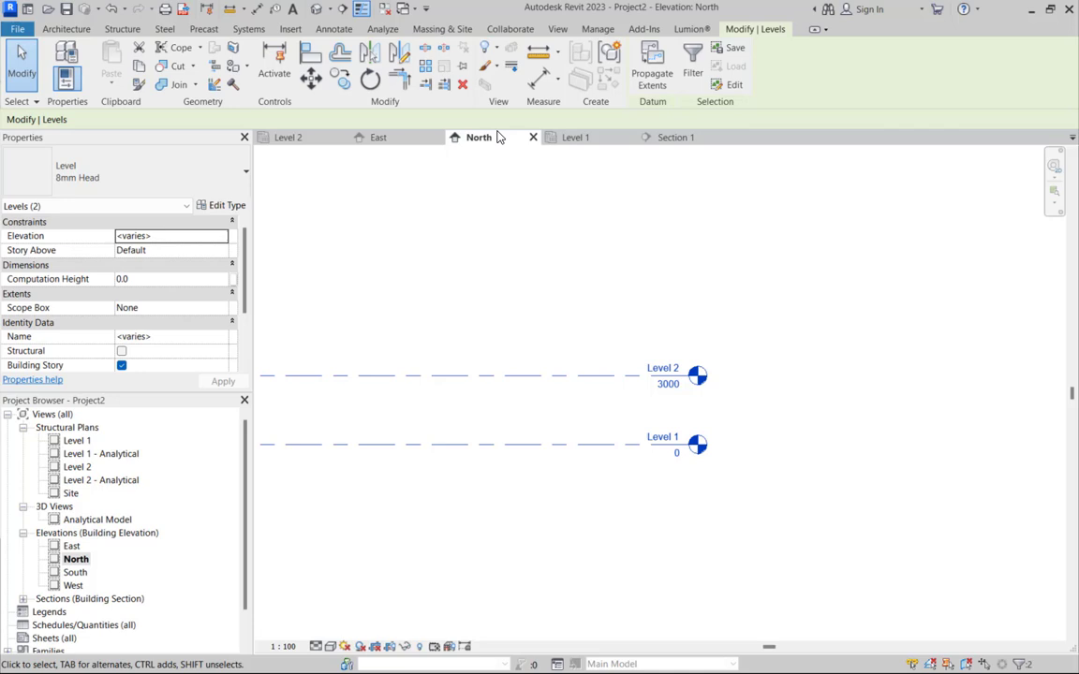
{"action": "left_click", "coordinate": [462, 85]}
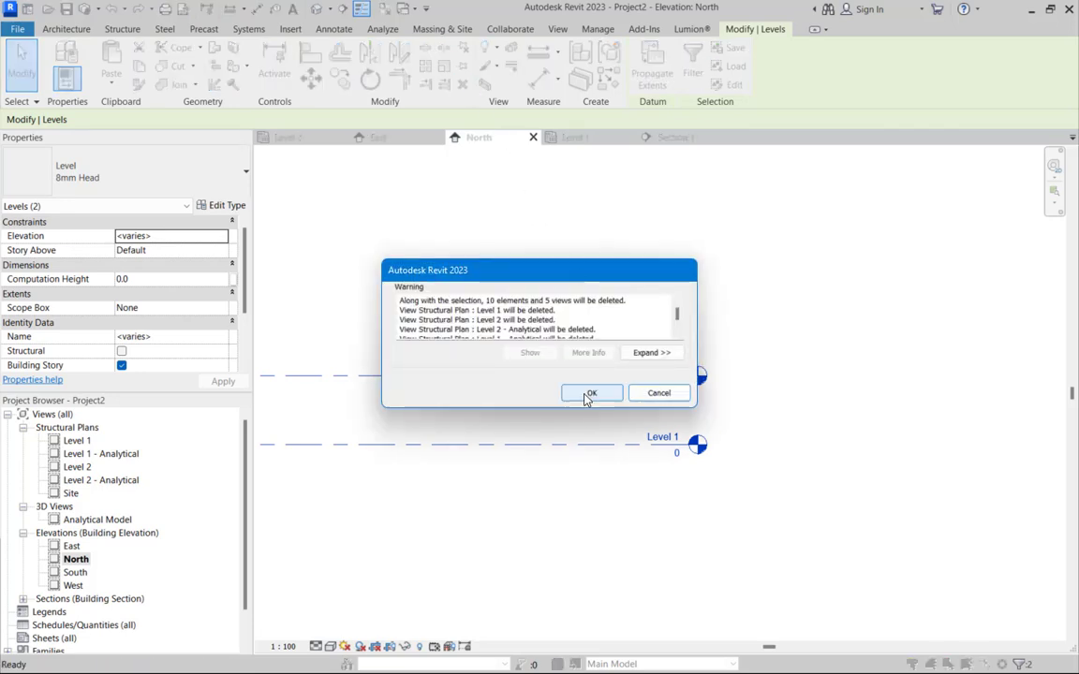
{"action": "left_click", "coordinate": [587, 393]}
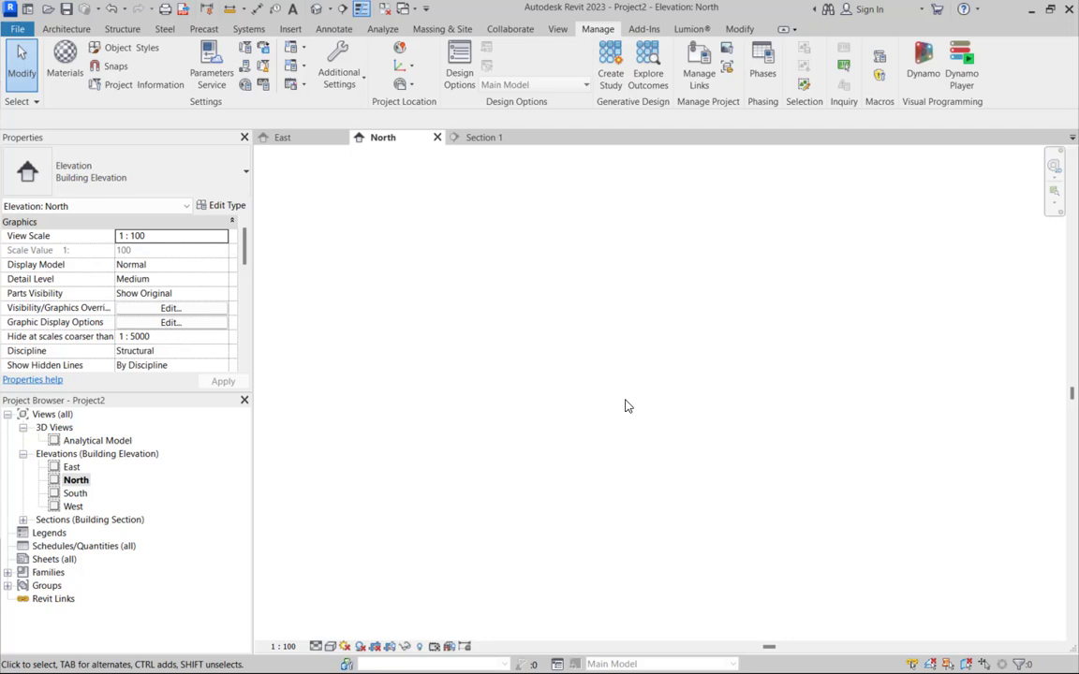
- Draw one new horizontal level line in the empty North elevation at an elevation of about 669 mm
{"action": "left_click", "coordinate": [125, 28]}
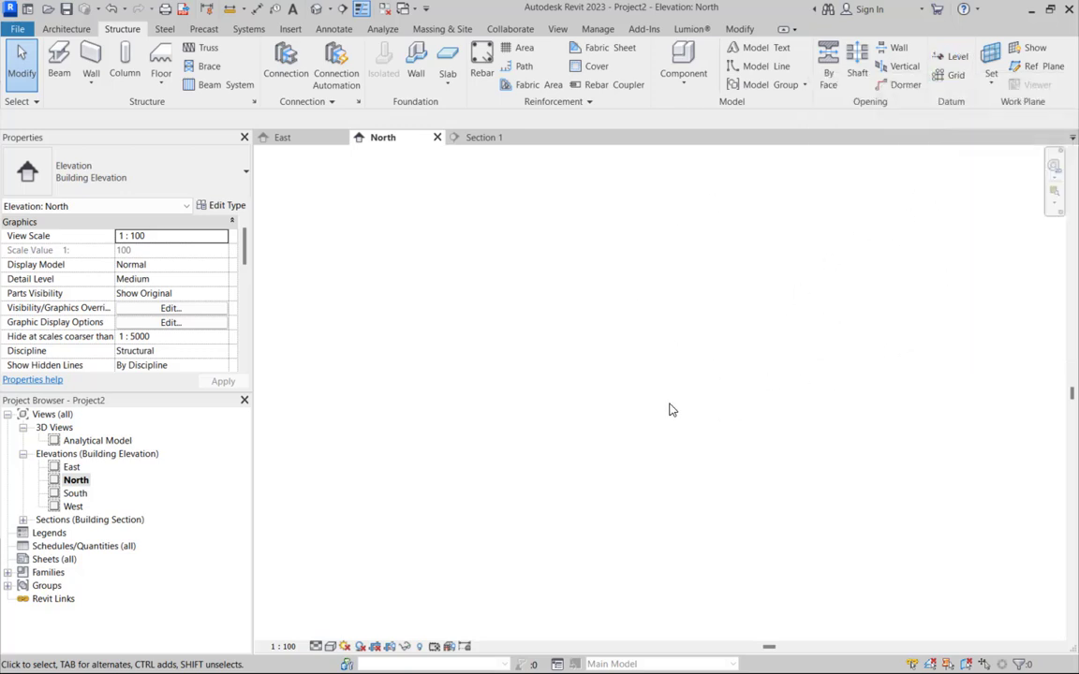
{"action": "left_click", "coordinate": [957, 58]}
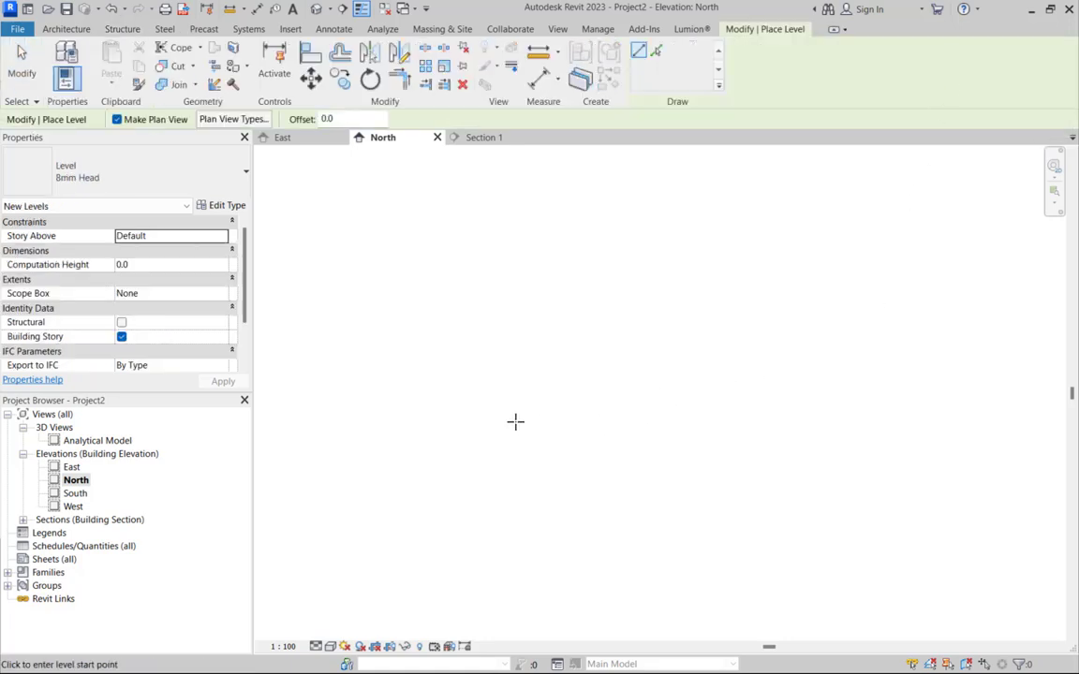
{"action": "left_click", "coordinate": [456, 428]}
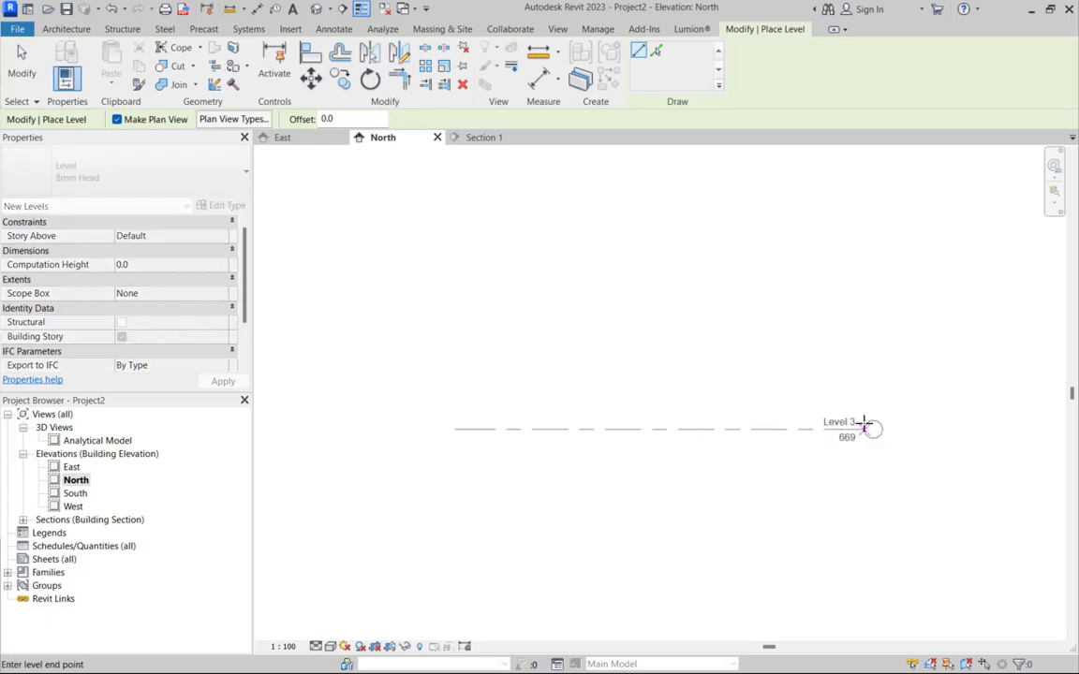
{"action": "left_click", "coordinate": [872, 429]}
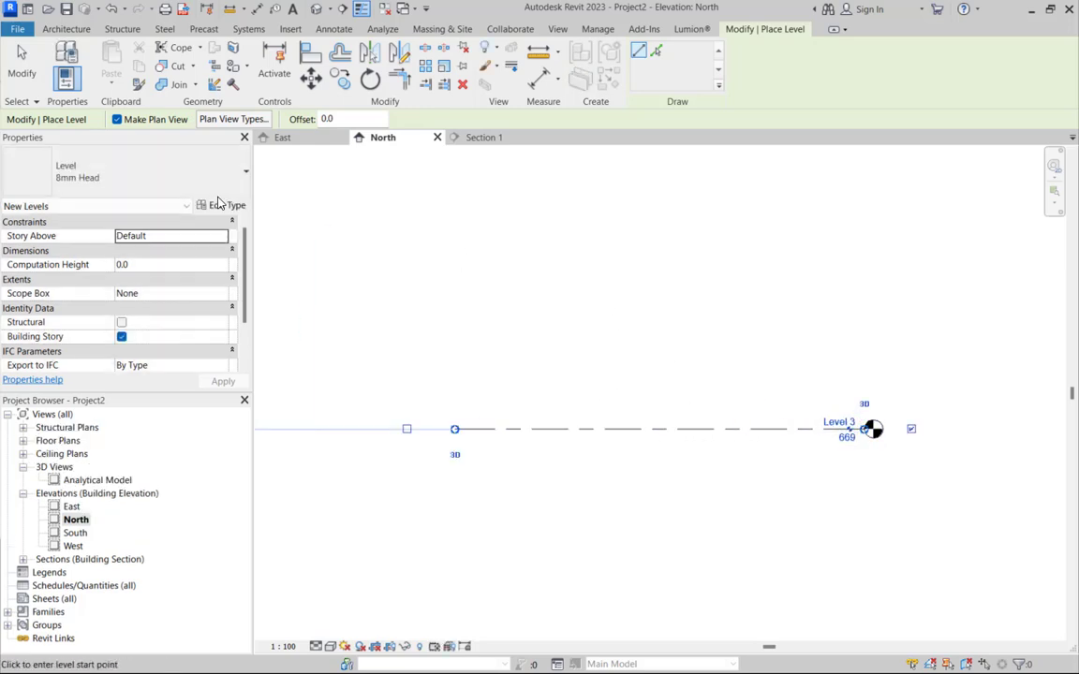
{"action": "left_click", "coordinate": [22, 65]}
- Rename the new level as Level 1 and rename its corresponding views to match
{"action": "left_click", "coordinate": [765, 431]}
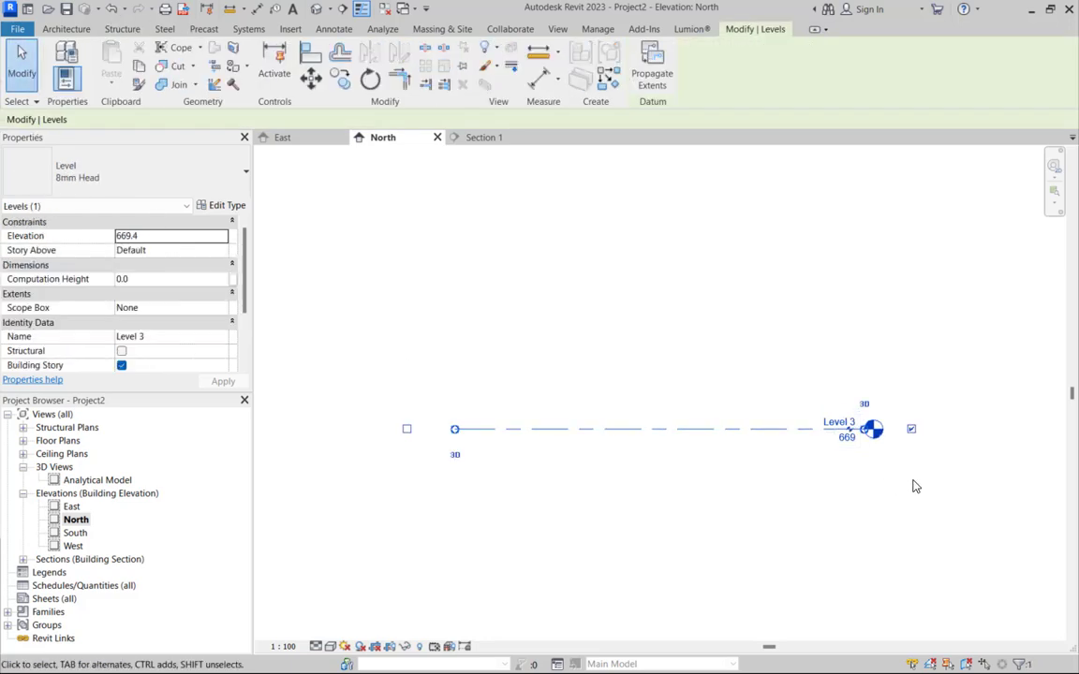
{"action": "scroll", "coordinate": [848, 428], "scroll_direction": "up", "scroll_amount": 4}
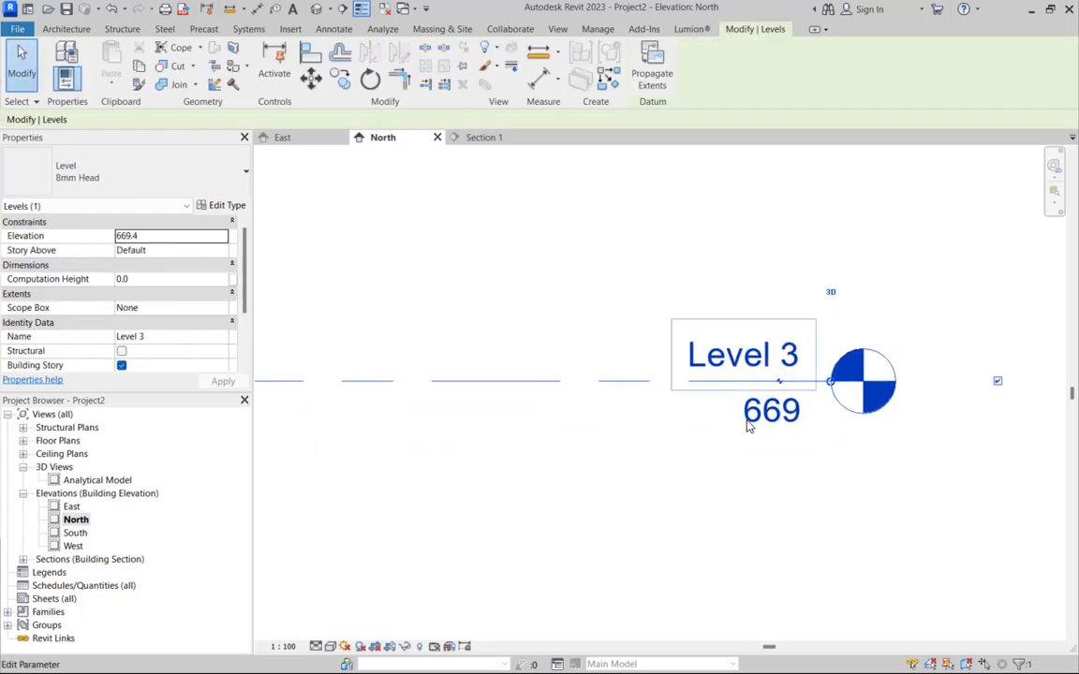
{"action": "scroll", "coordinate": [775, 371], "scroll_direction": "down", "scroll_amount": 1}
{"action": "scroll", "coordinate": [776, 370], "scroll_direction": "down", "scroll_amount": 6}
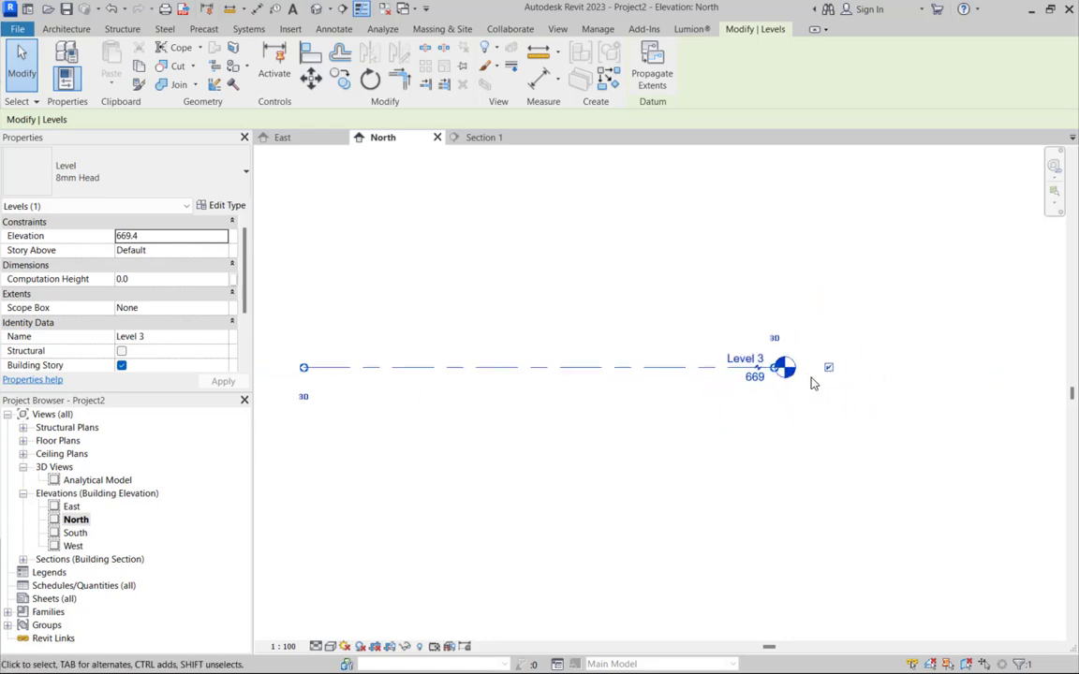
{"action": "scroll", "coordinate": [810, 379], "scroll_direction": "up", "scroll_amount": 5}
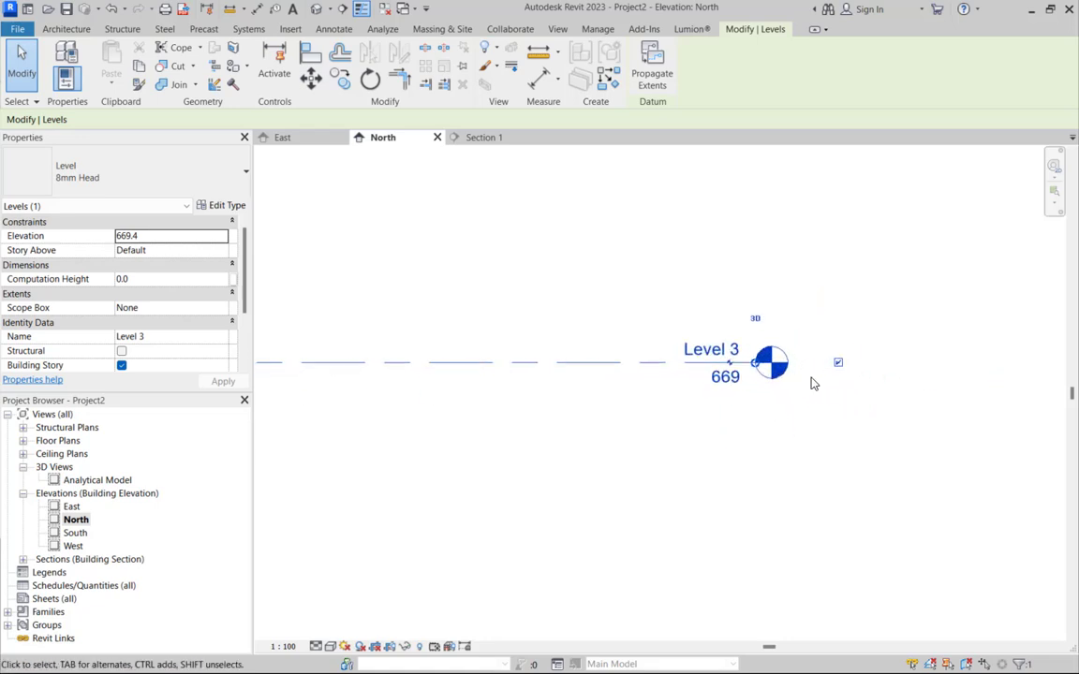
{"action": "left_click", "coordinate": [681, 341]}
{"action": "left_click_drag", "start_coordinate": [683, 345], "coordinate": [697, 345]}
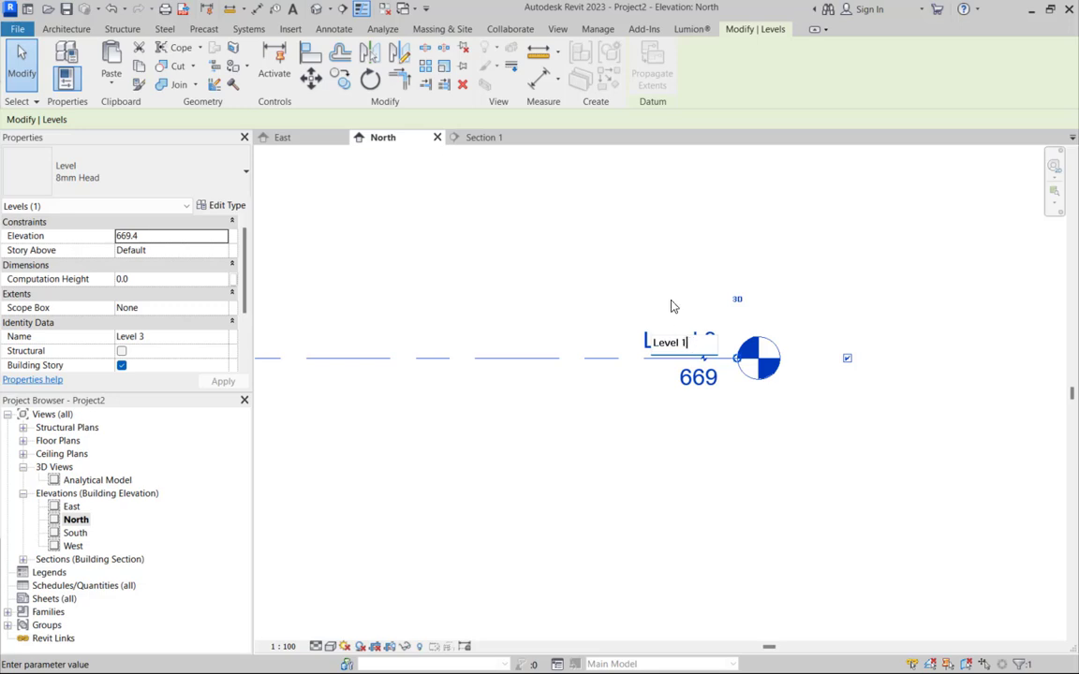
{"action": "left_click", "coordinate": [727, 253]}
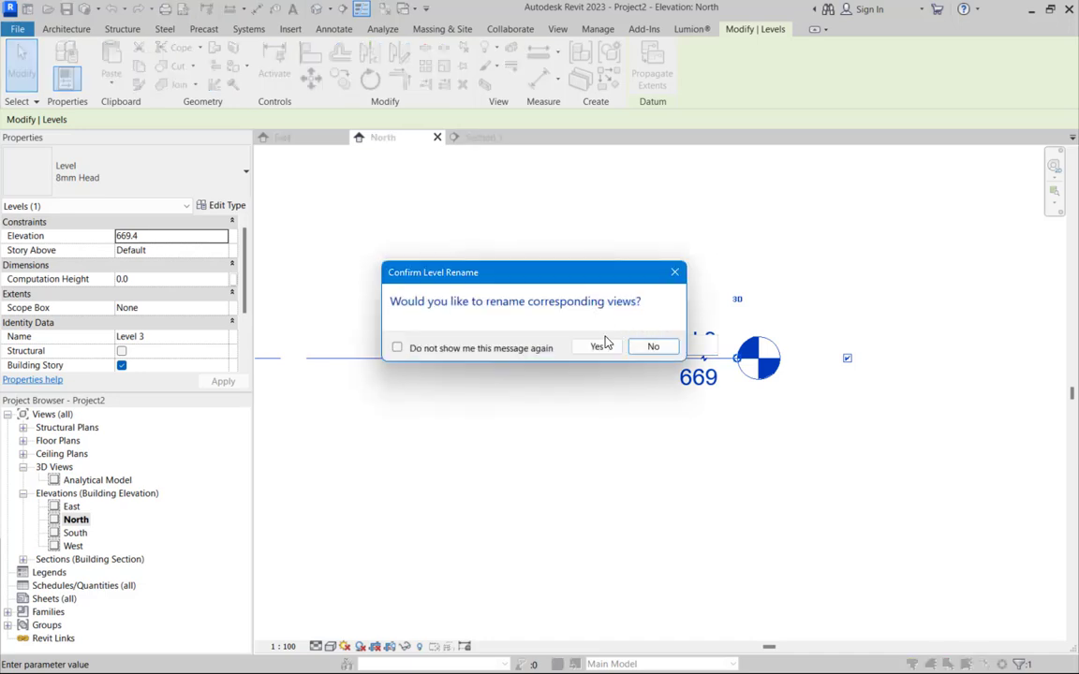
{"action": "left_click", "coordinate": [596, 348]}
- Set the elevation of Level 1 to 0 and deselect the level
{"action": "scroll", "coordinate": [698, 387], "scroll_direction": "up", "scroll_amount": 3}
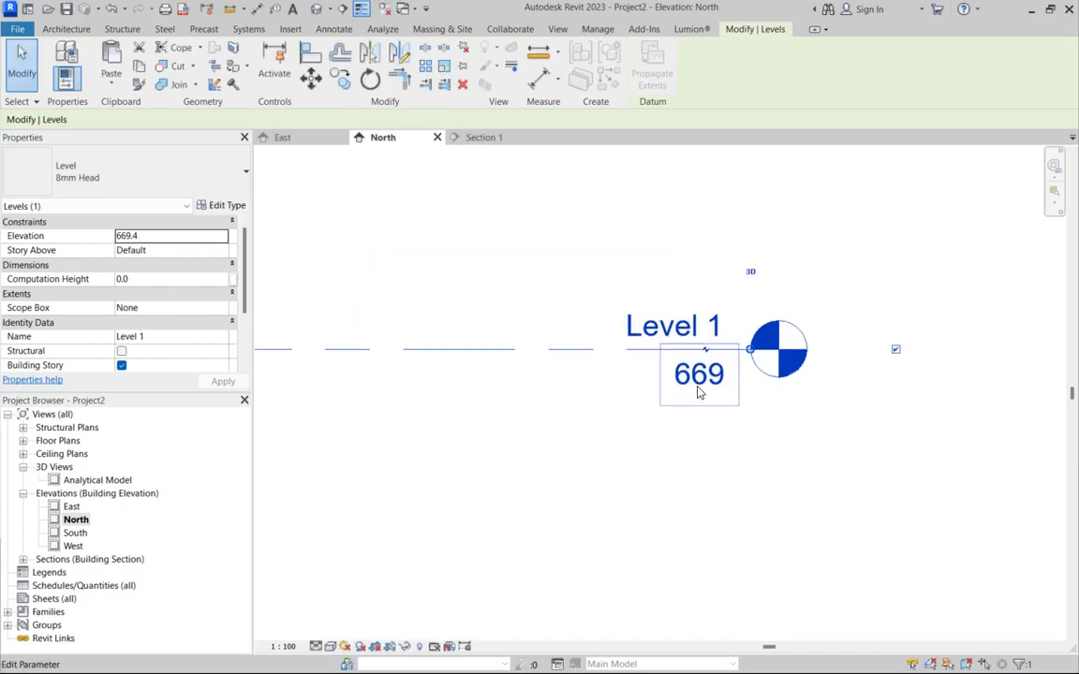
{"action": "left_click", "coordinate": [698, 387]}
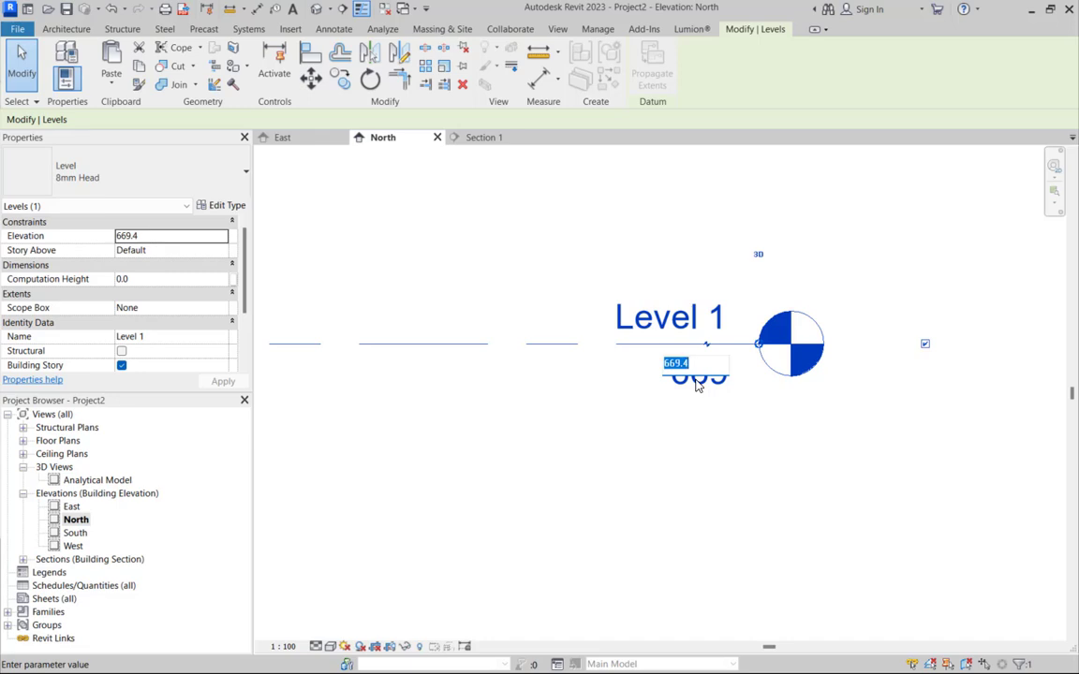
{"action": "type", "text": "0"}
{"action": "key", "text": "Return"}
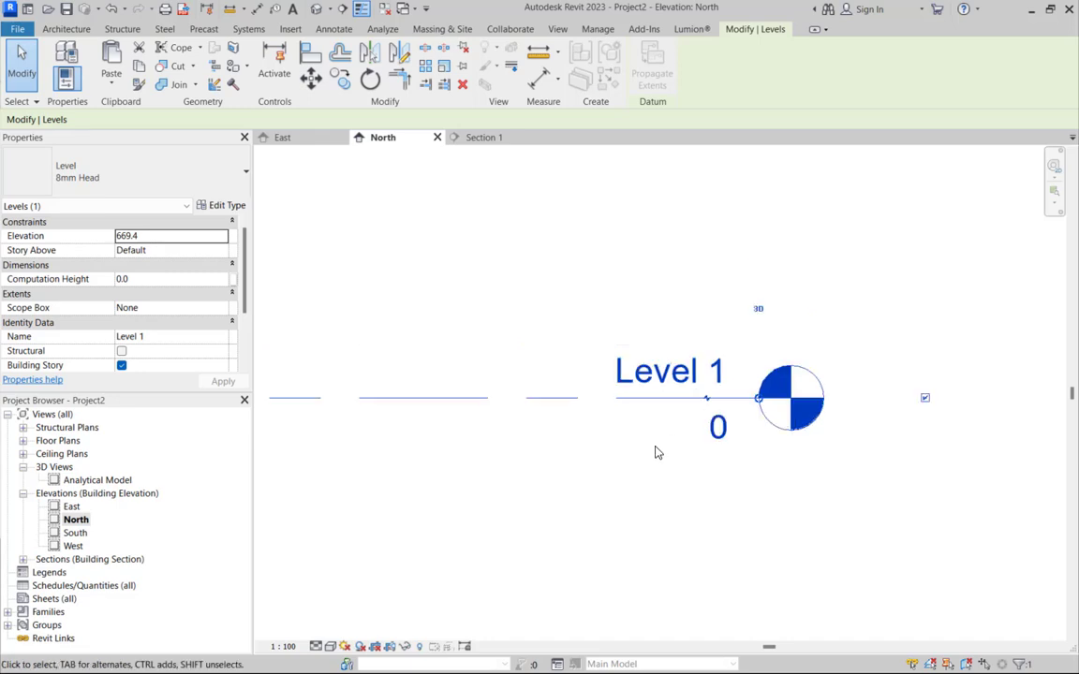
{"action": "scroll", "coordinate": [713, 417], "scroll_direction": "down", "scroll_amount": 3}
{"action": "scroll", "coordinate": [701, 362], "scroll_direction": "down", "scroll_amount": 5}
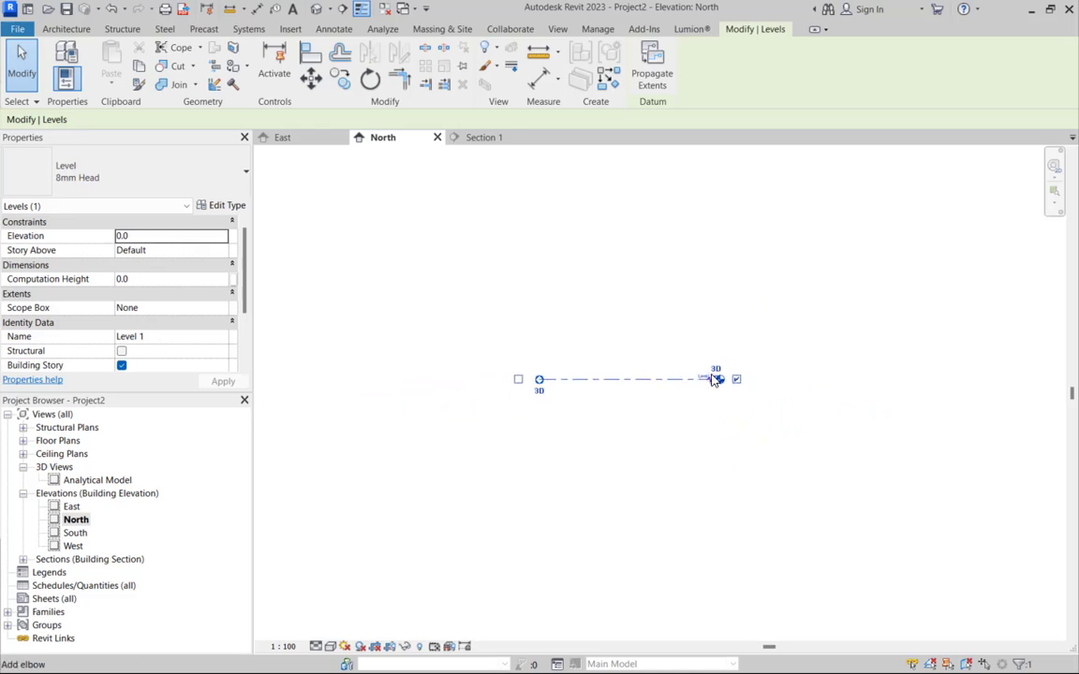
{"action": "scroll", "coordinate": [684, 332], "scroll_direction": "up", "scroll_amount": 4}
{"action": "left_click", "coordinate": [684, 331]}
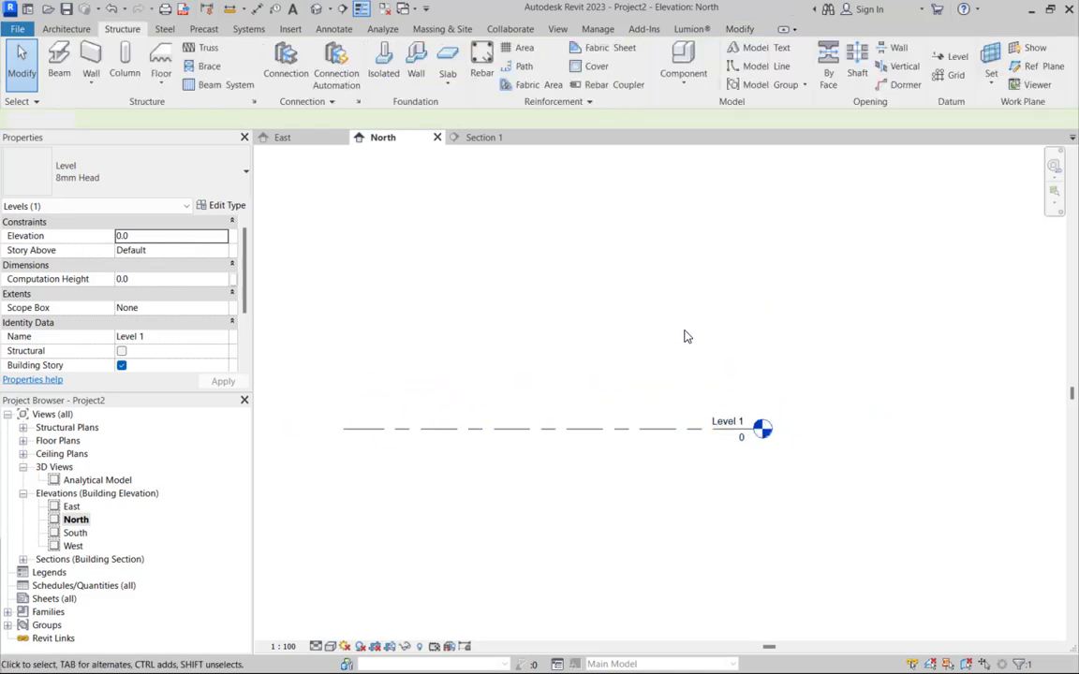
- Select the Level 1 line and hide the level head at its right end
{"action": "left_click", "coordinate": [616, 429]}
{"action": "scroll", "coordinate": [705, 385], "scroll_direction": "up", "scroll_amount": 1}
{"action": "scroll", "coordinate": [706, 385], "scroll_direction": "down", "scroll_amount": 2}
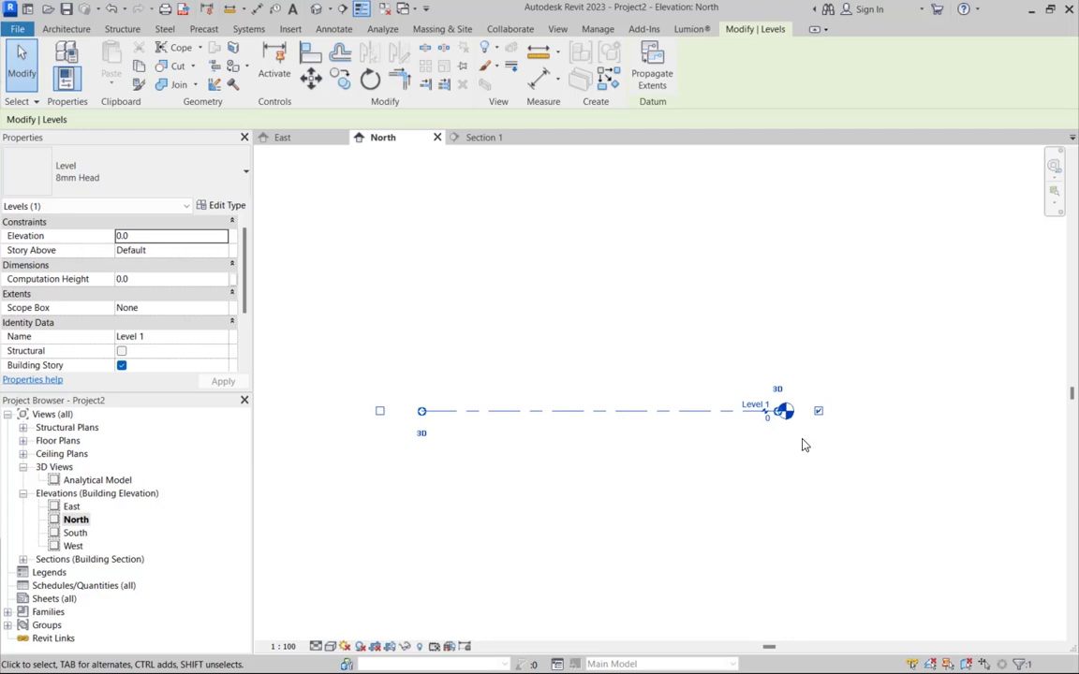
{"action": "scroll", "coordinate": [824, 435], "scroll_direction": "up", "scroll_amount": 4}
{"action": "scroll", "coordinate": [857, 374], "scroll_direction": "down", "scroll_amount": 2}
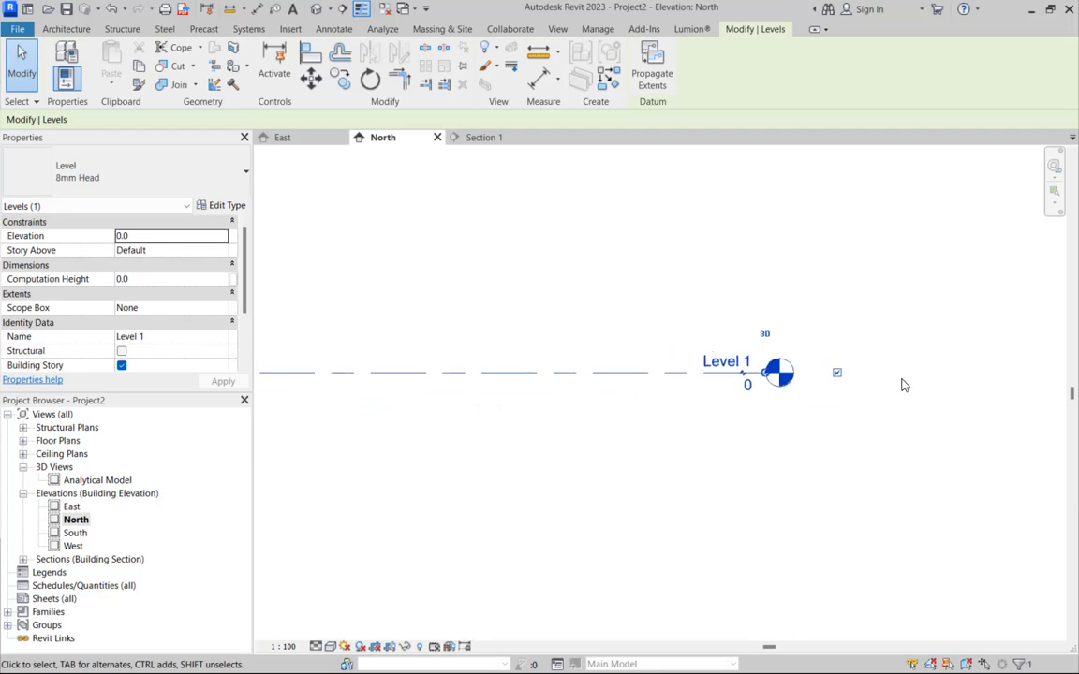
{"action": "scroll", "coordinate": [899, 382], "scroll_direction": "down", "scroll_amount": 2}
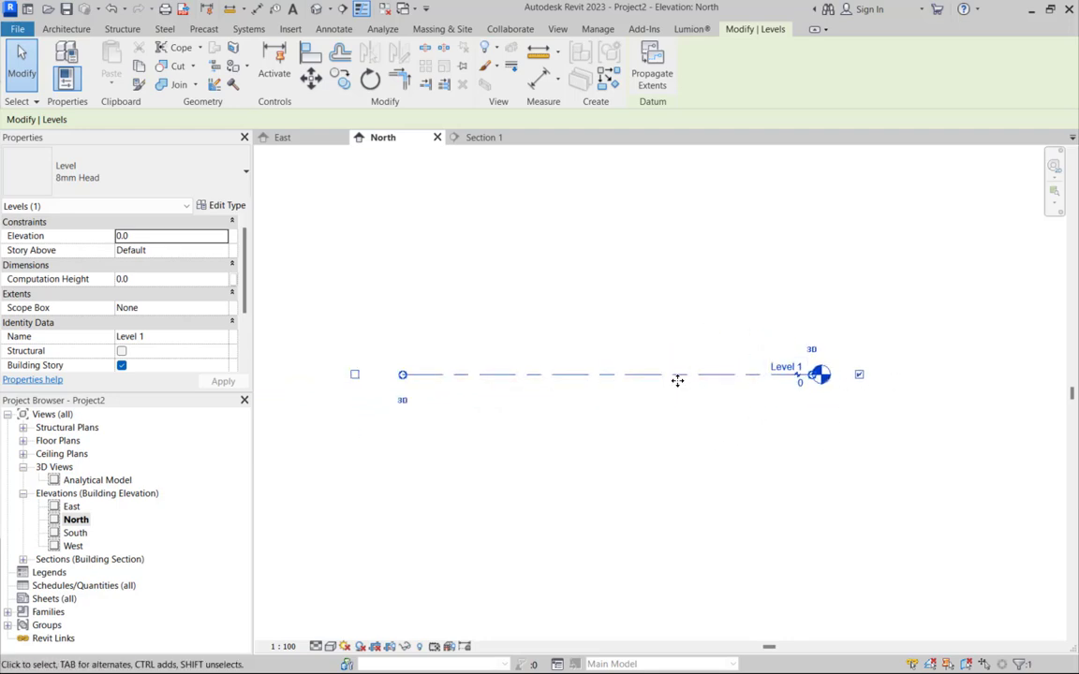
{"action": "scroll", "coordinate": [866, 370], "scroll_direction": "up", "scroll_amount": 4}
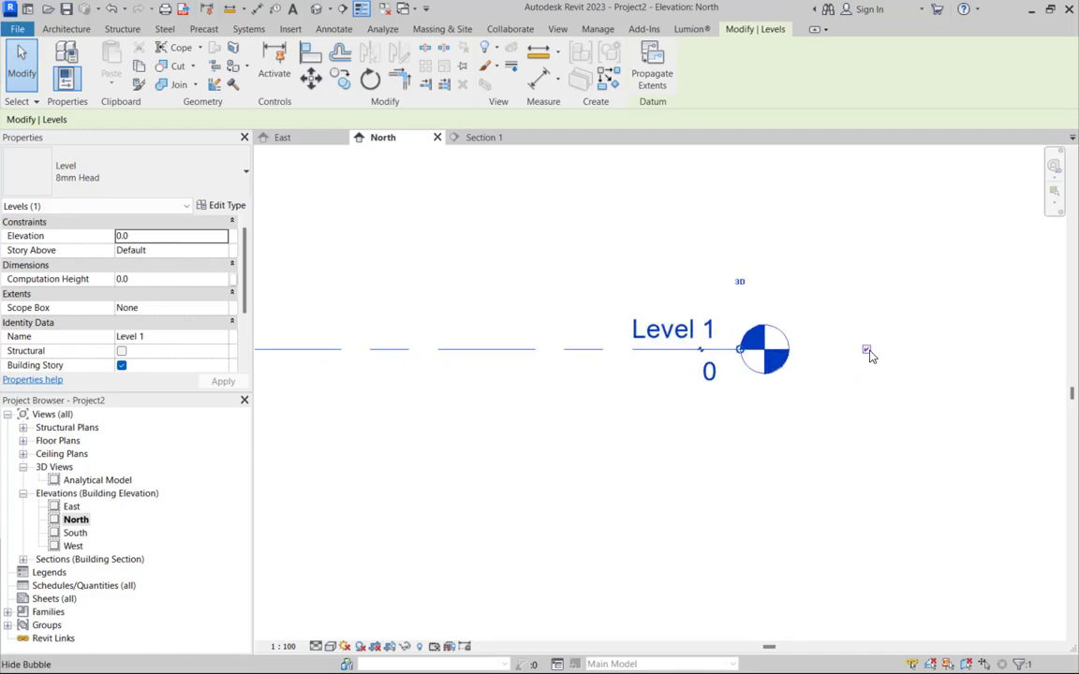
{"action": "left_click", "coordinate": [866, 351]}
{"action": "scroll", "coordinate": [895, 358], "scroll_direction": "down", "scroll_amount": 4}
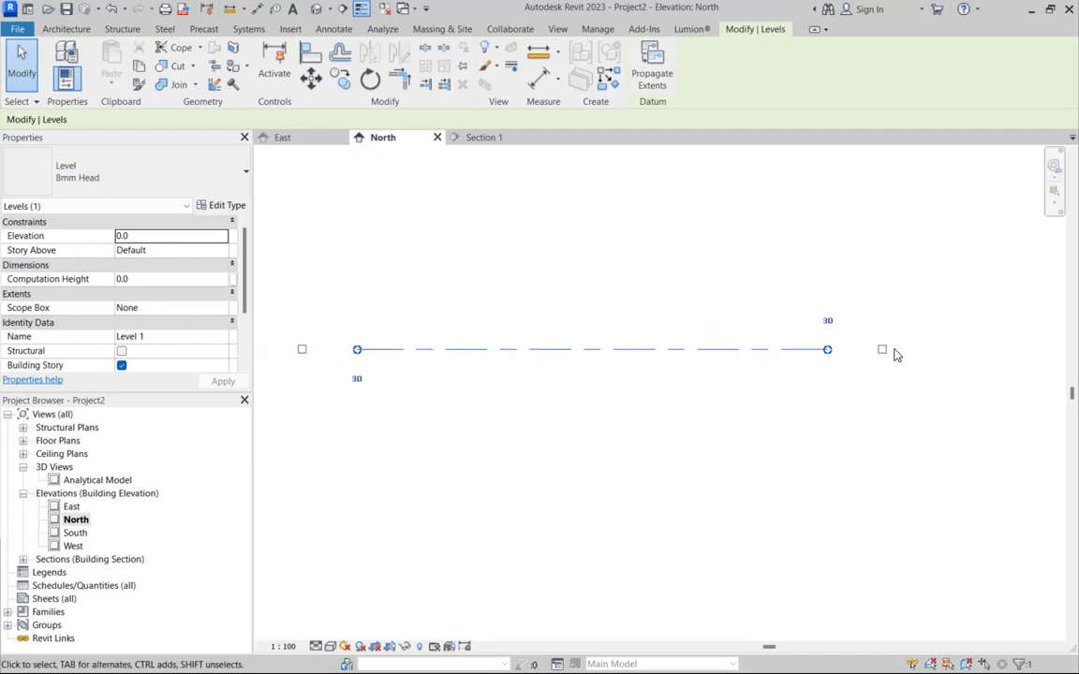
- Show the level head at both the left and right ends of the Level 1 line
{"action": "scroll", "coordinate": [599, 327], "scroll_direction": "up", "scroll_amount": 1}
{"action": "left_click", "coordinate": [548, 352]}
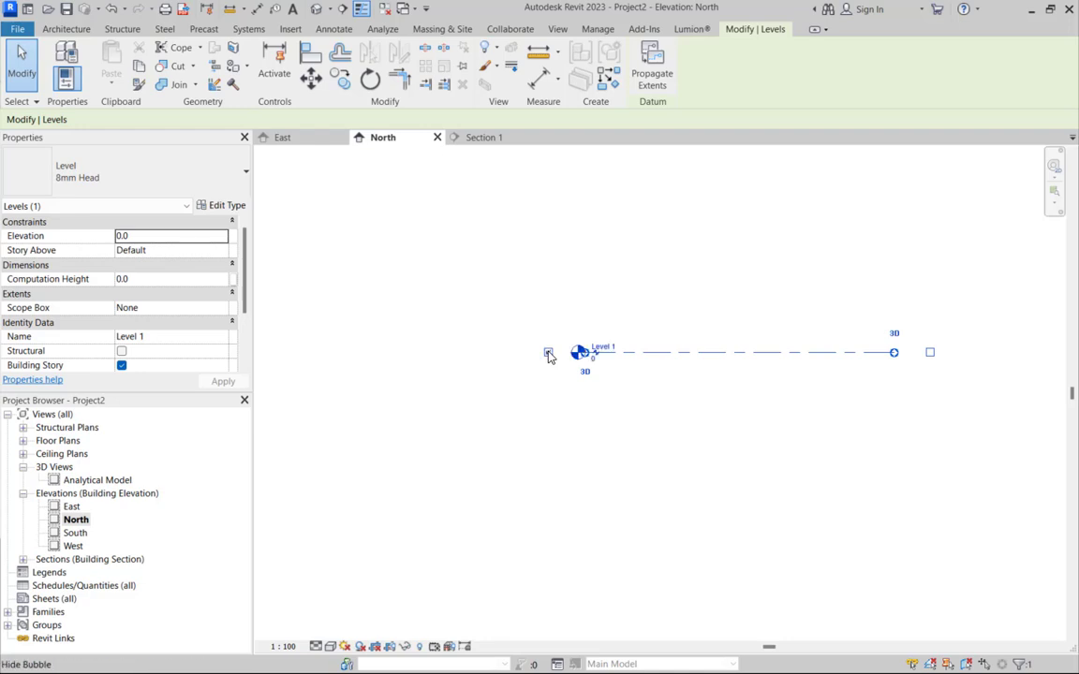
{"action": "scroll", "coordinate": [855, 369], "scroll_direction": "up", "scroll_amount": 4}
{"action": "scroll", "coordinate": [648, 400], "scroll_direction": "down", "scroll_amount": 1}
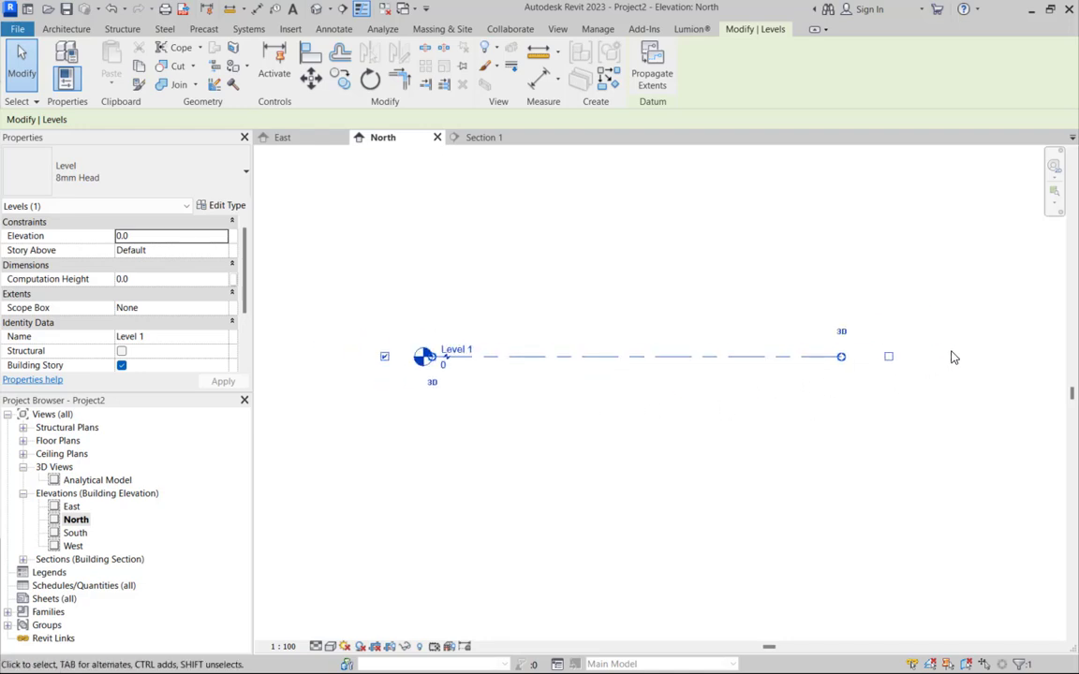
{"action": "left_click", "coordinate": [889, 357]}
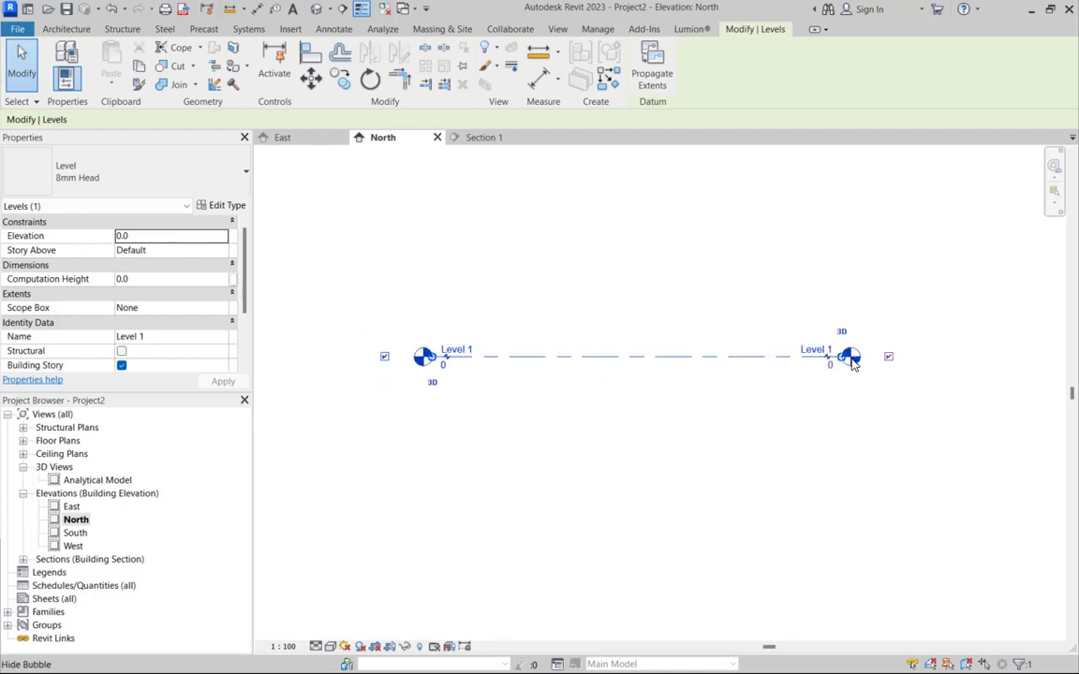
{"action": "scroll", "coordinate": [731, 384], "scroll_direction": "up", "scroll_amount": 1}
{"action": "scroll", "coordinate": [379, 375], "scroll_direction": "up", "scroll_amount": 3}
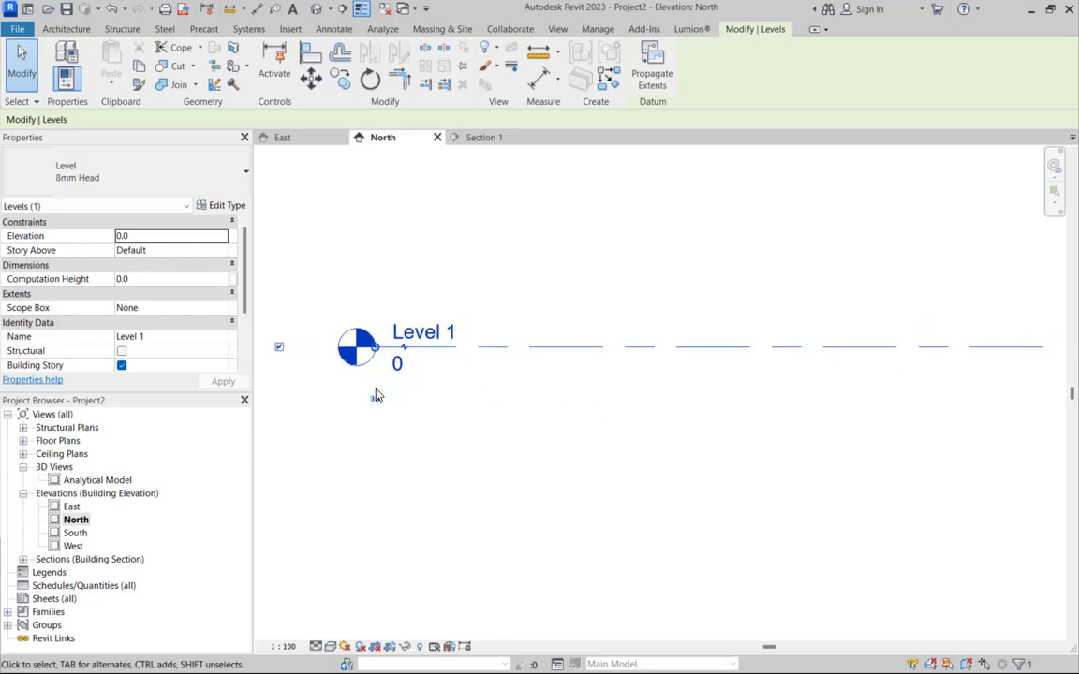
{"action": "scroll", "coordinate": [412, 384], "scroll_direction": "down", "scroll_amount": 3}
{"action": "scroll", "coordinate": [407, 388], "scroll_direction": "up", "scroll_amount": 1}
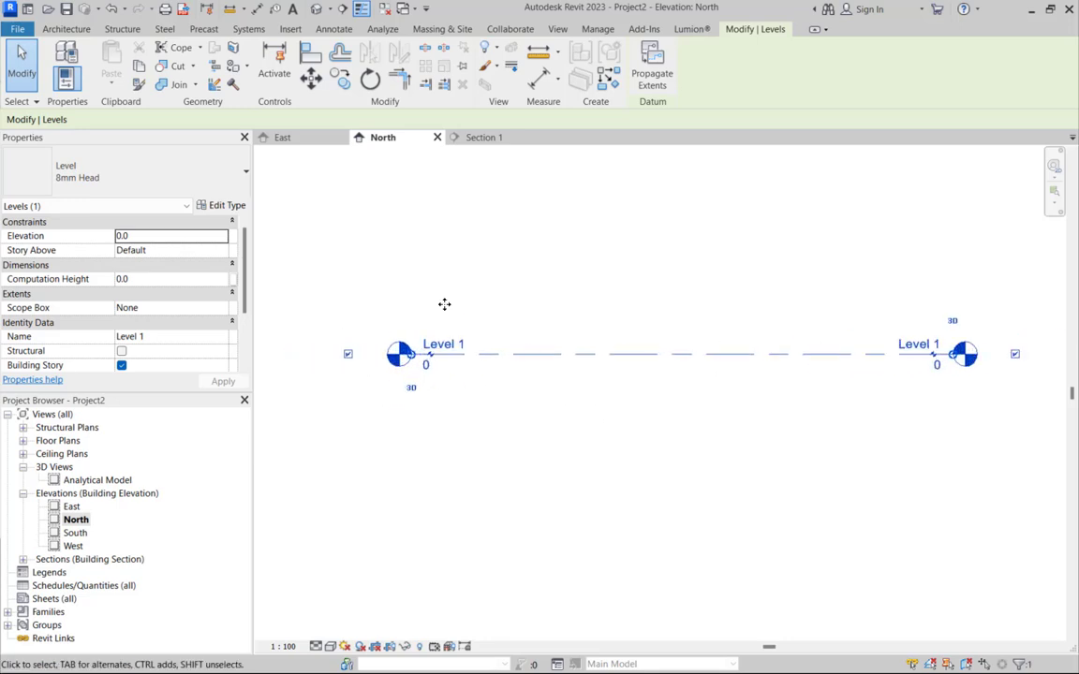
- Set the symbol of the 8mm Head level type to M_Level Head - No Bubble and apply it
{"action": "left_click", "coordinate": [215, 193]}
{"action": "left_click", "coordinate": [225, 196]}
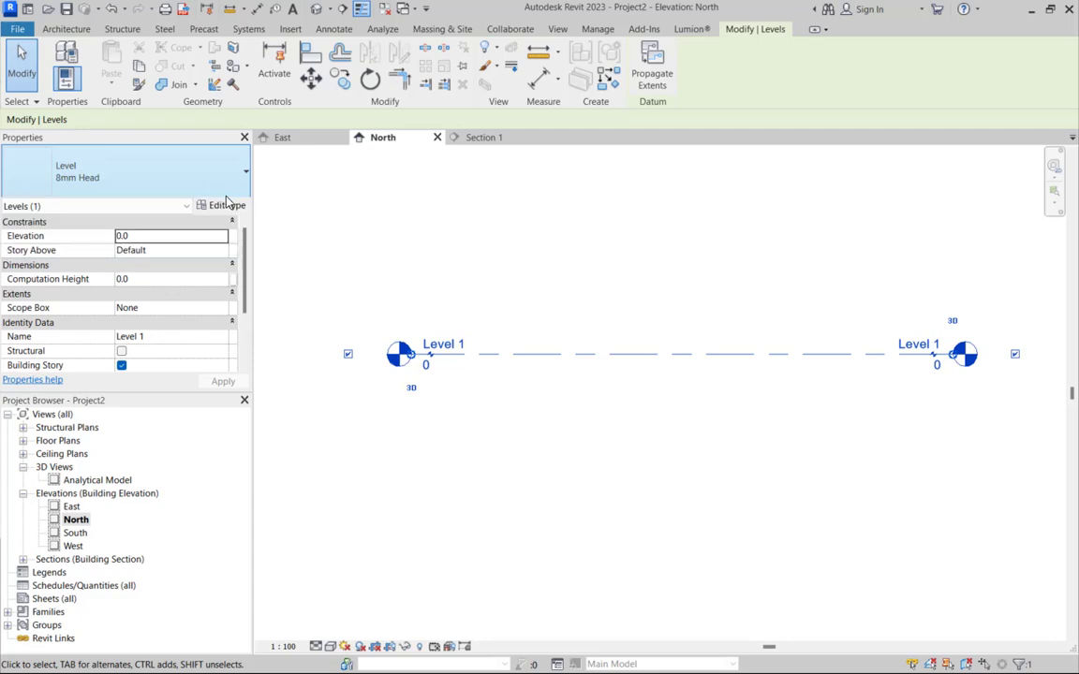
{"action": "left_click", "coordinate": [381, 282]}
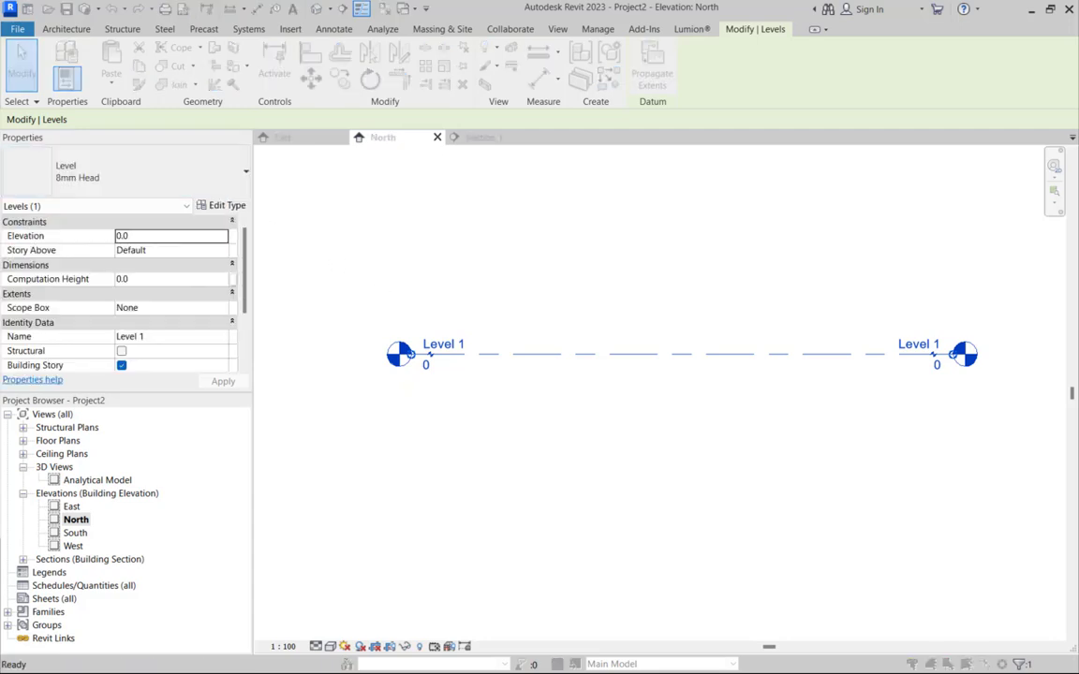
{"action": "left_click", "coordinate": [223, 205]}
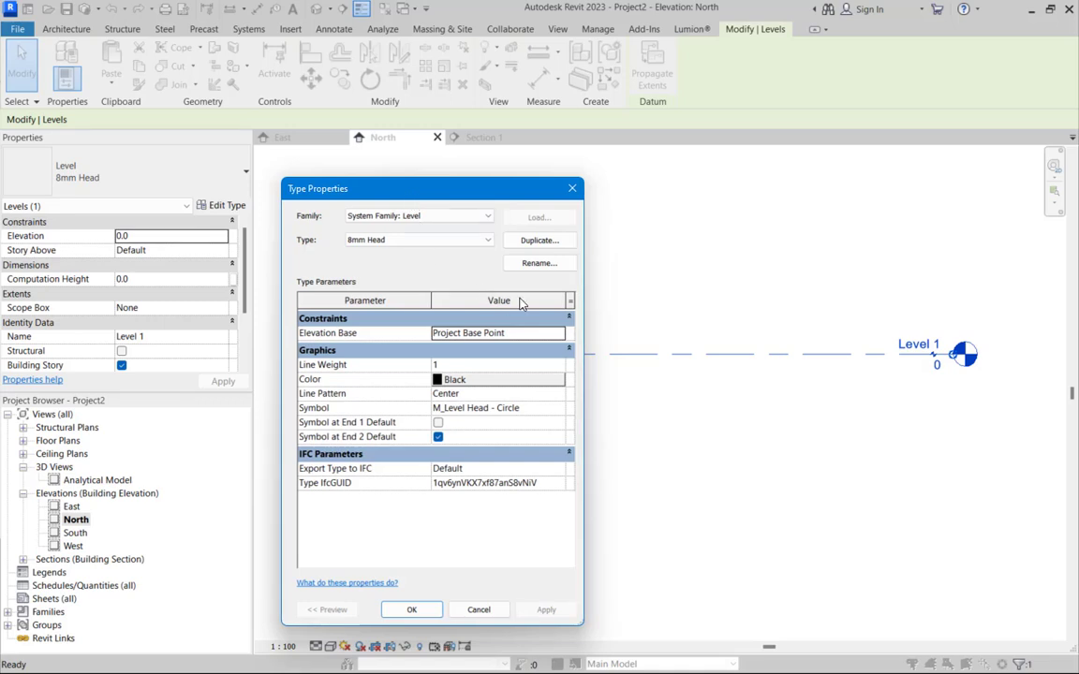
{"action": "left_click", "coordinate": [558, 413]}
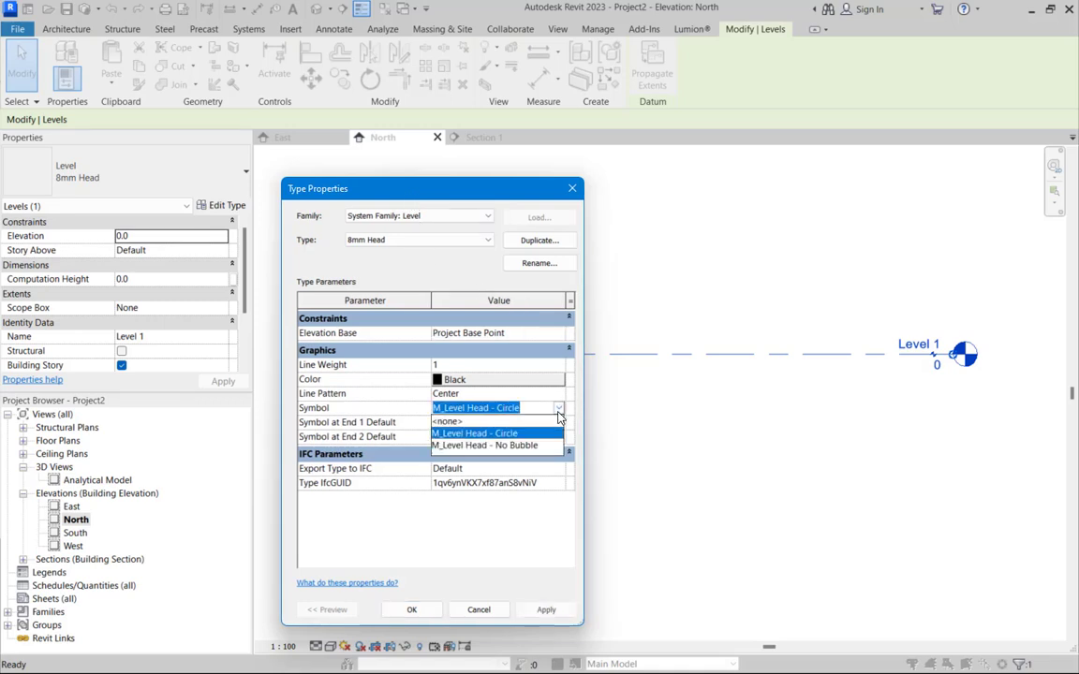
{"action": "left_click", "coordinate": [522, 446]}
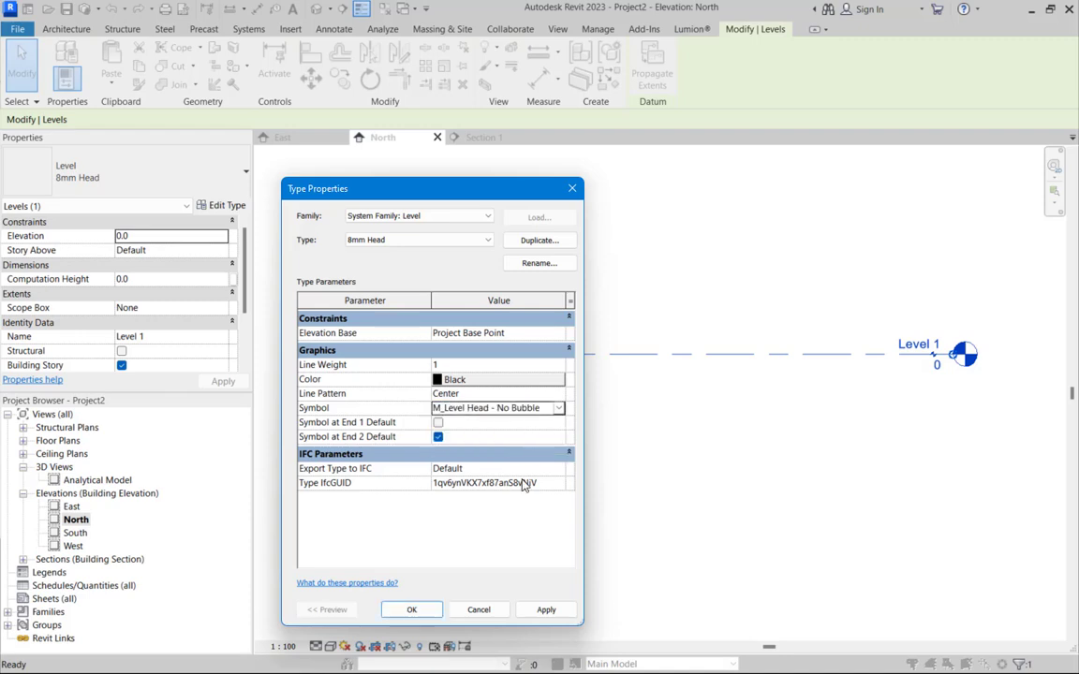
{"action": "left_click", "coordinate": [543, 611]}
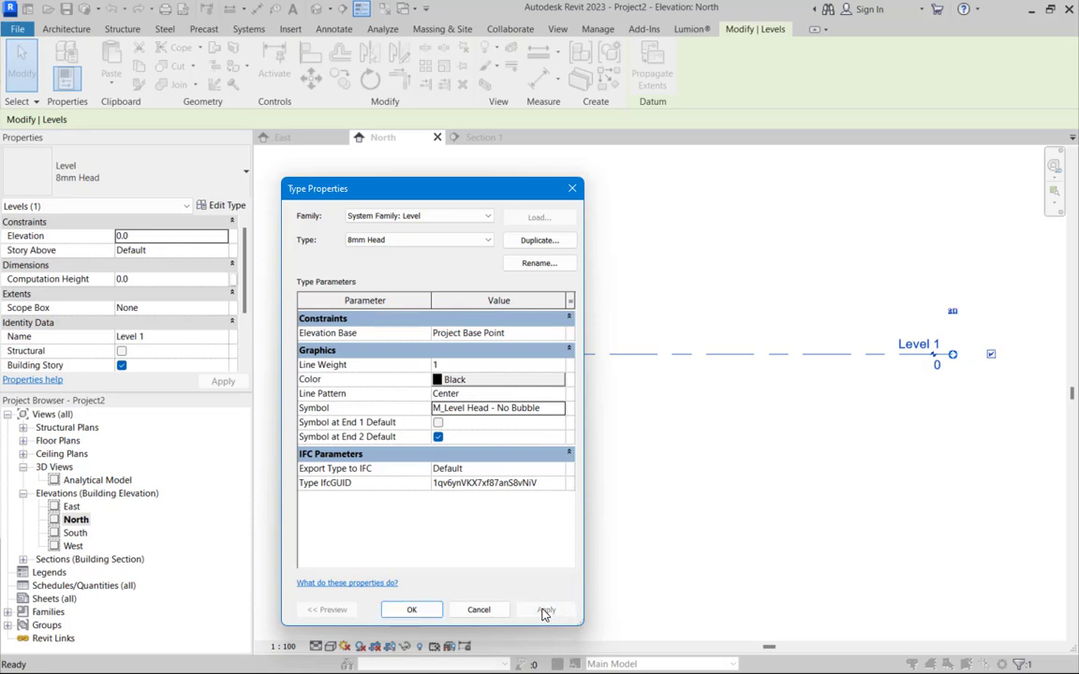
- Set the symbol of the 8mm Head level type to M_Level Head - Circle and deselect the level
{"action": "left_click", "coordinate": [559, 409]}
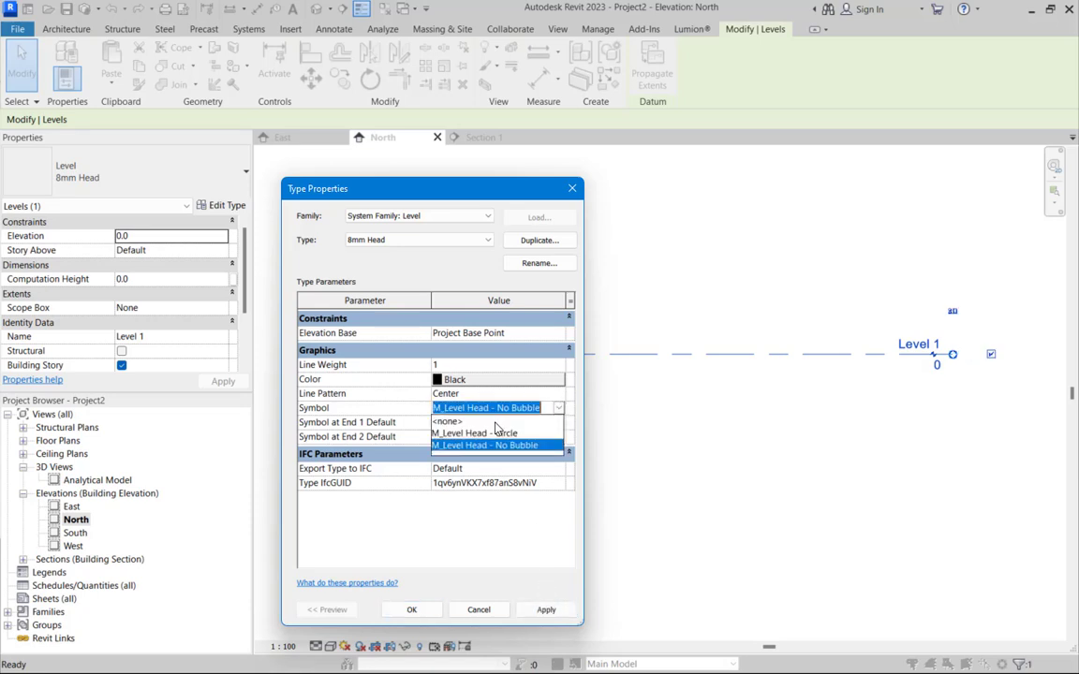
{"action": "left_click", "coordinate": [502, 435]}
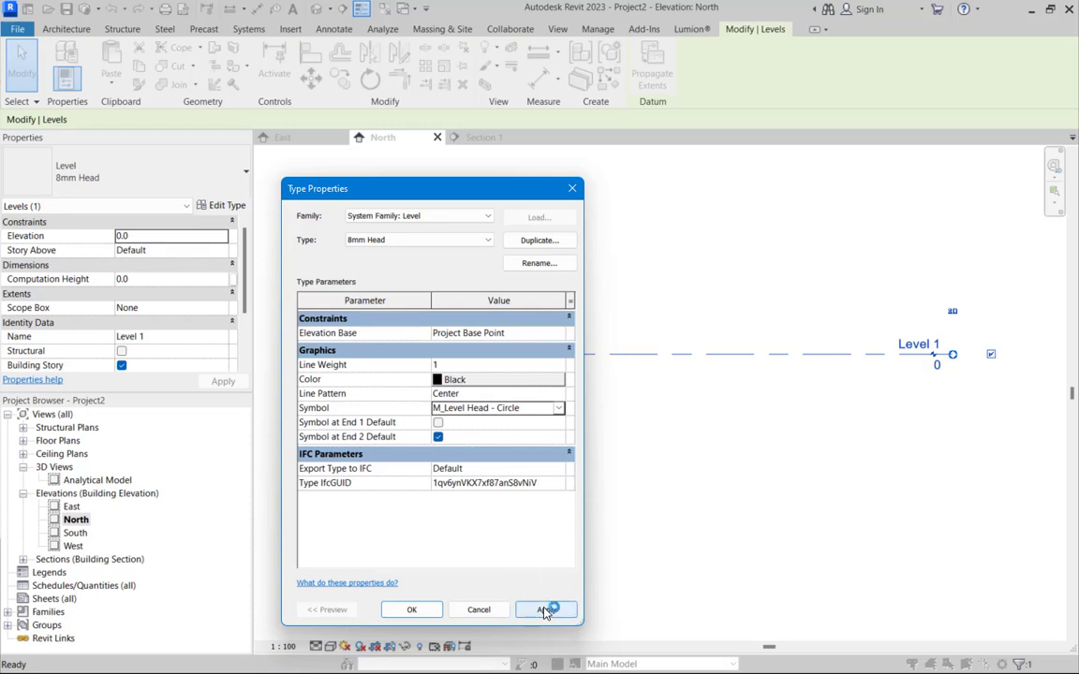
{"action": "left_click", "coordinate": [424, 611]}
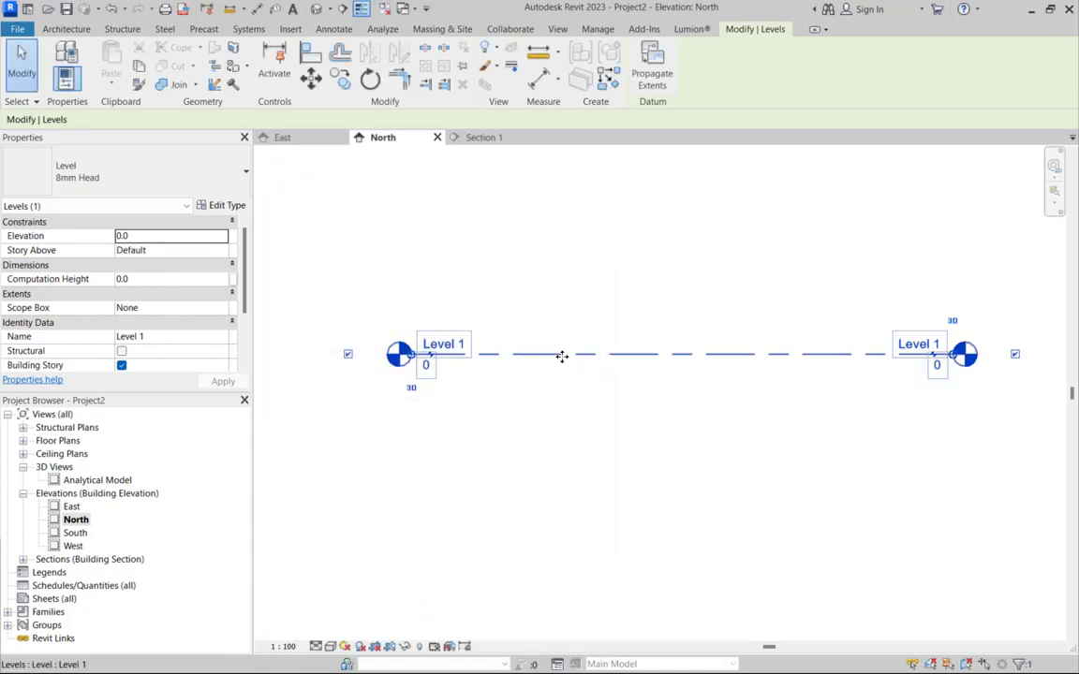
{"action": "scroll", "coordinate": [474, 421], "scroll_direction": "down", "scroll_amount": 3}
{"action": "scroll", "coordinate": [461, 409], "scroll_direction": "up", "scroll_amount": 2}
{"action": "scroll", "coordinate": [390, 384], "scroll_direction": "up", "scroll_amount": 4}
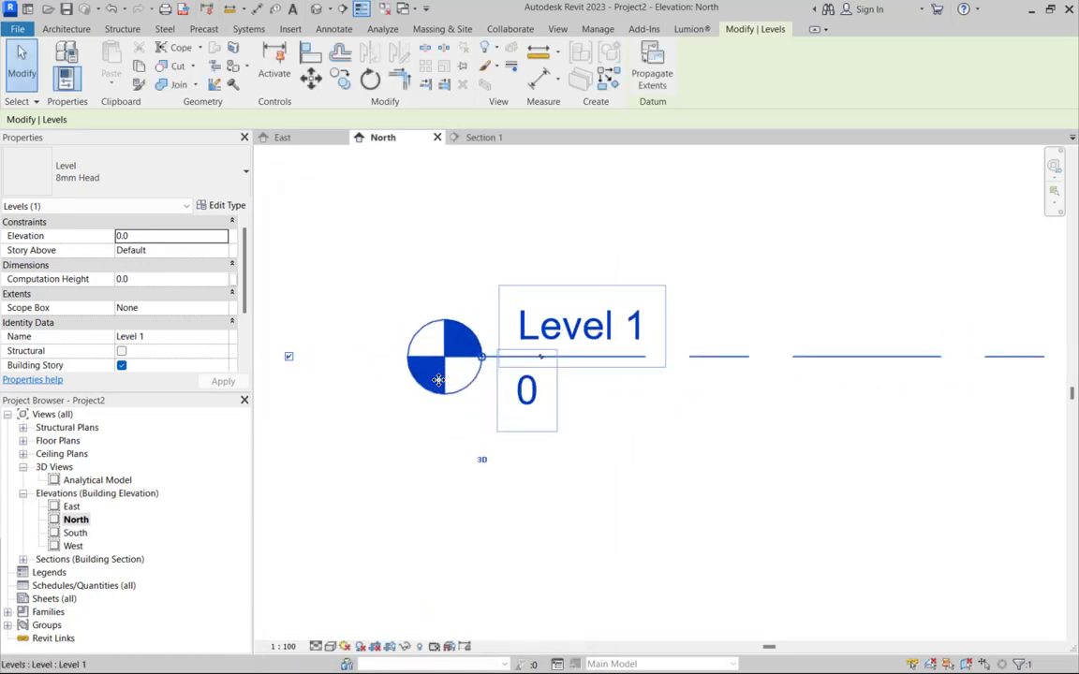
{"action": "scroll", "coordinate": [537, 409], "scroll_direction": "down", "scroll_amount": 2}
{"action": "scroll", "coordinate": [535, 443], "scroll_direction": "up", "scroll_amount": 2}
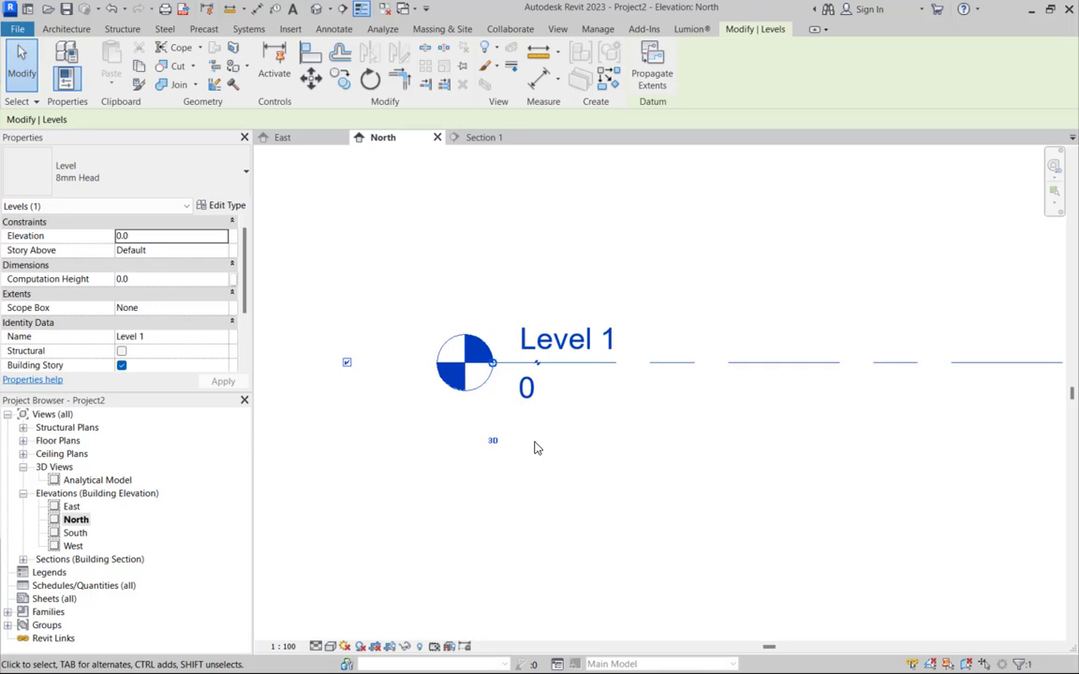
{"action": "scroll", "coordinate": [507, 286], "scroll_direction": "down", "scroll_amount": 2}
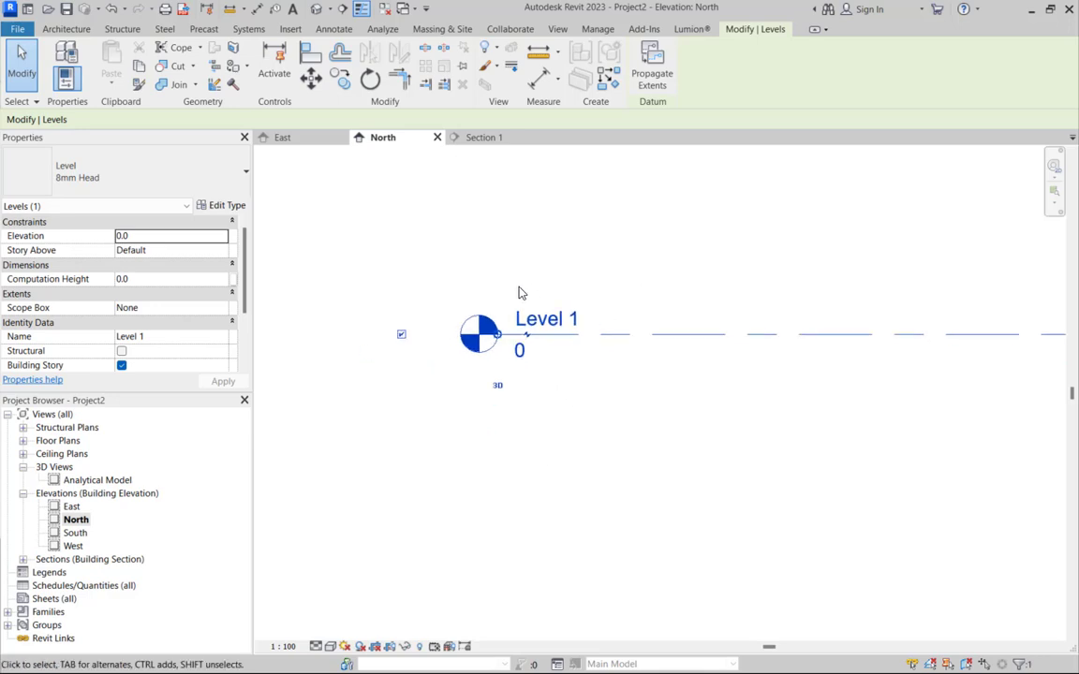
{"action": "left_click", "coordinate": [595, 395]}
{"action": "scroll", "coordinate": [492, 393], "scroll_direction": "down", "scroll_amount": 2}
{"action": "scroll", "coordinate": [485, 405], "scroll_direction": "down", "scroll_amount": 3}
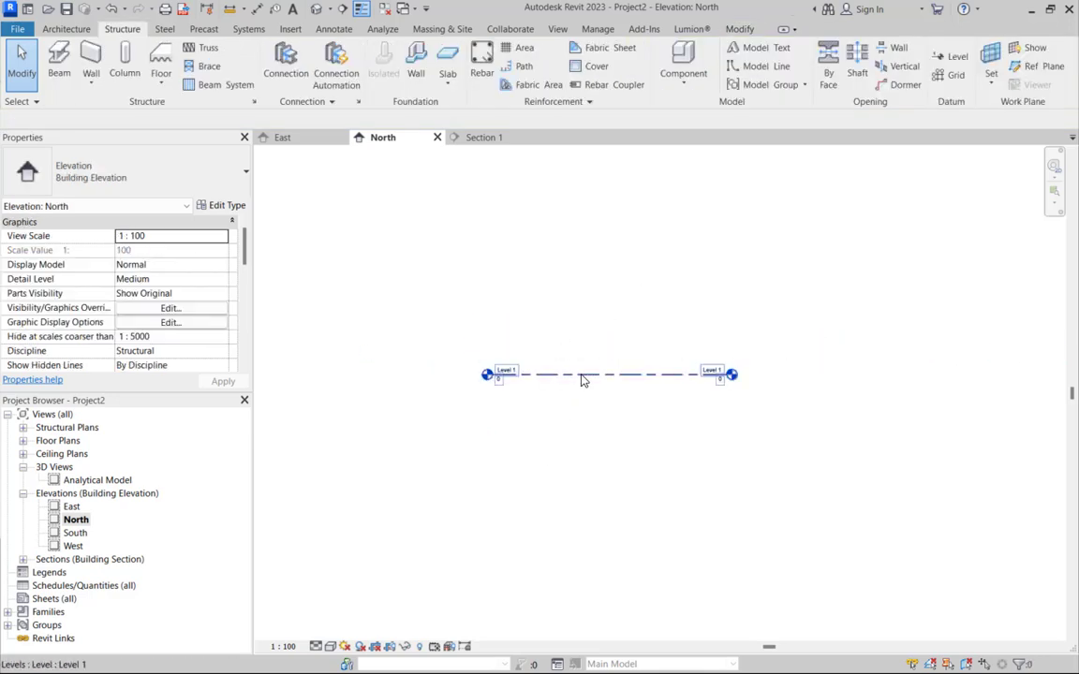
{"action": "left_click", "coordinate": [582, 375]}
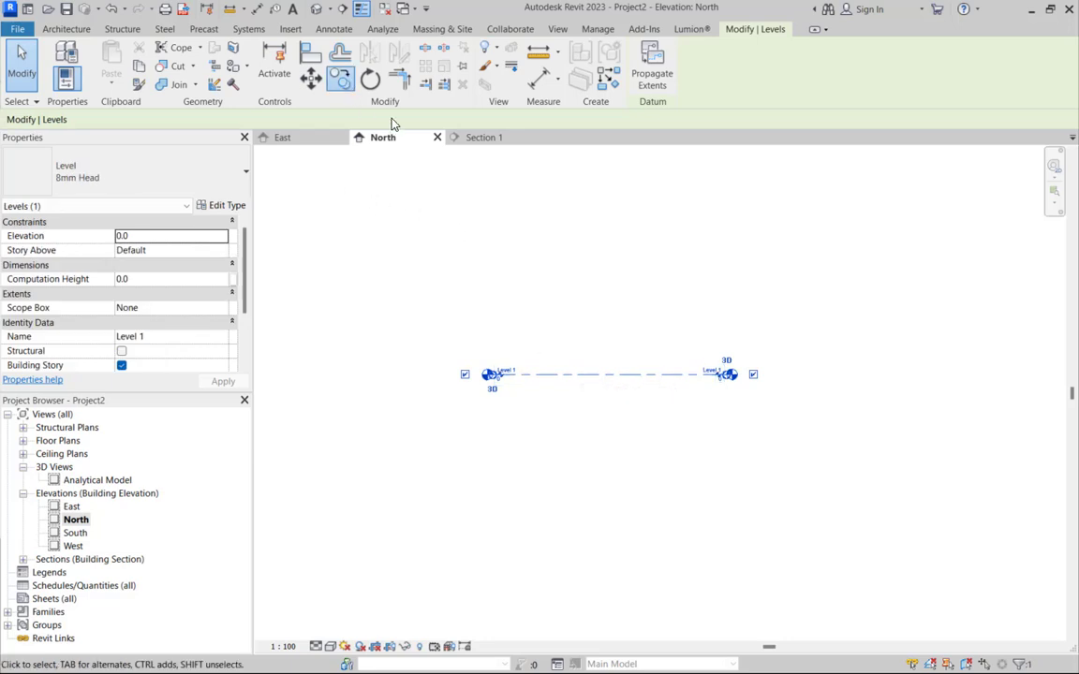
{"action": "key", "text": "m"}
{"action": "key", "text": "v"}
{"action": "scroll", "coordinate": [621, 392], "scroll_direction": "up", "scroll_amount": 2}
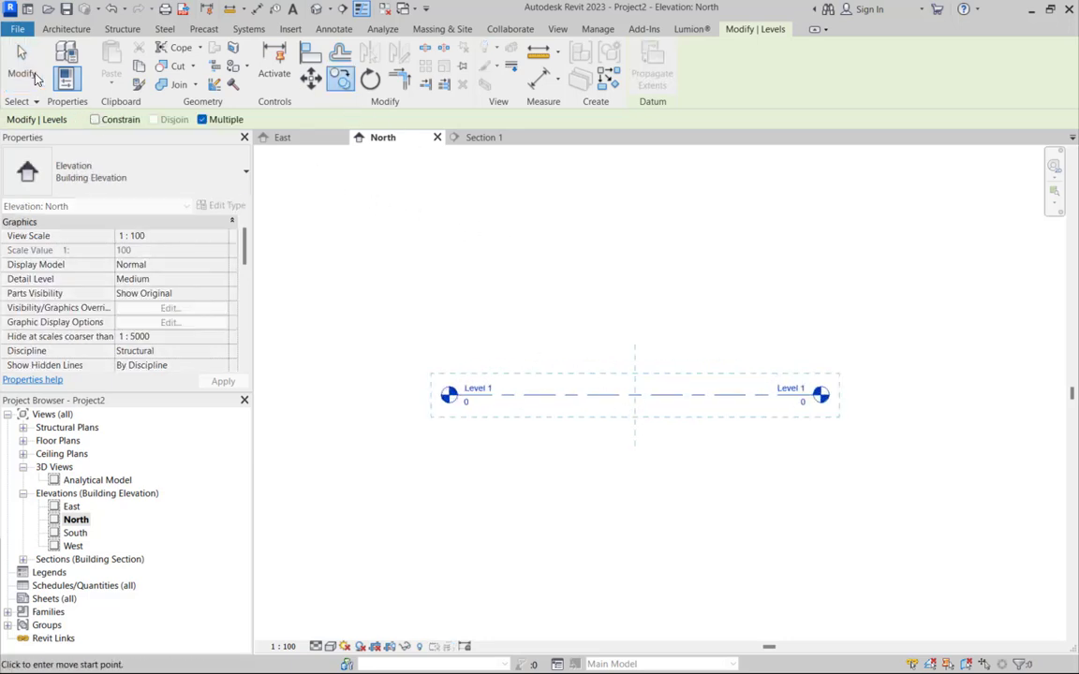
{"action": "left_click", "coordinate": [34, 75]}
- Copy the Level 1 line vertically upward by 3000 mm and end the Copy command
{"action": "left_click", "coordinate": [506, 394]}
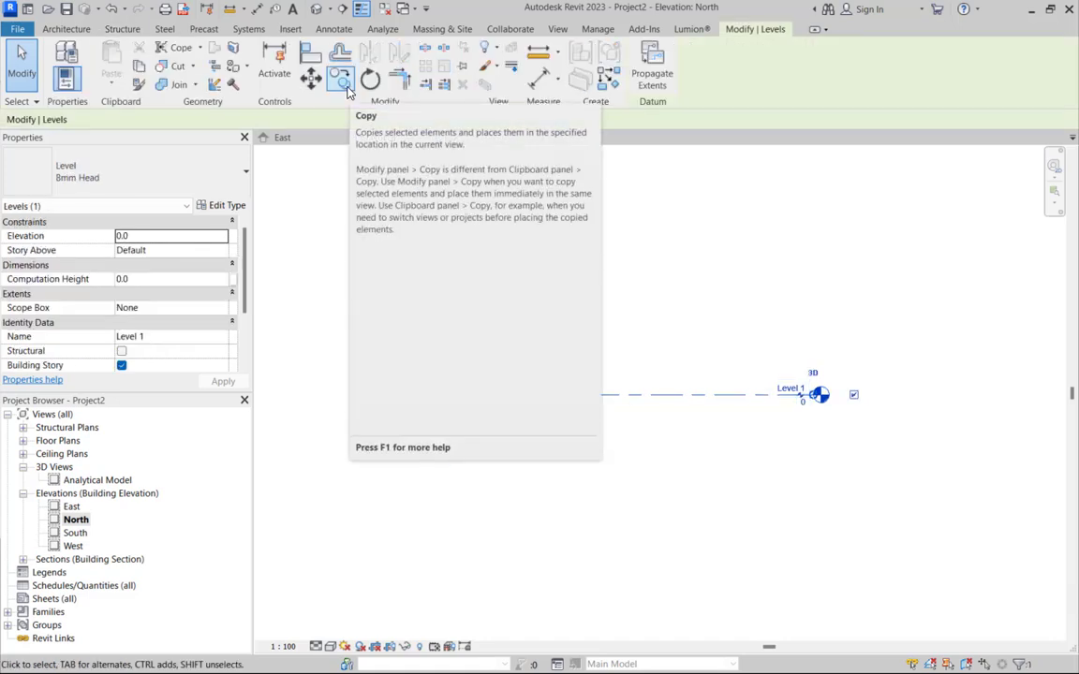
{"action": "left_click", "coordinate": [341, 83]}
{"action": "left_click", "coordinate": [635, 397]}
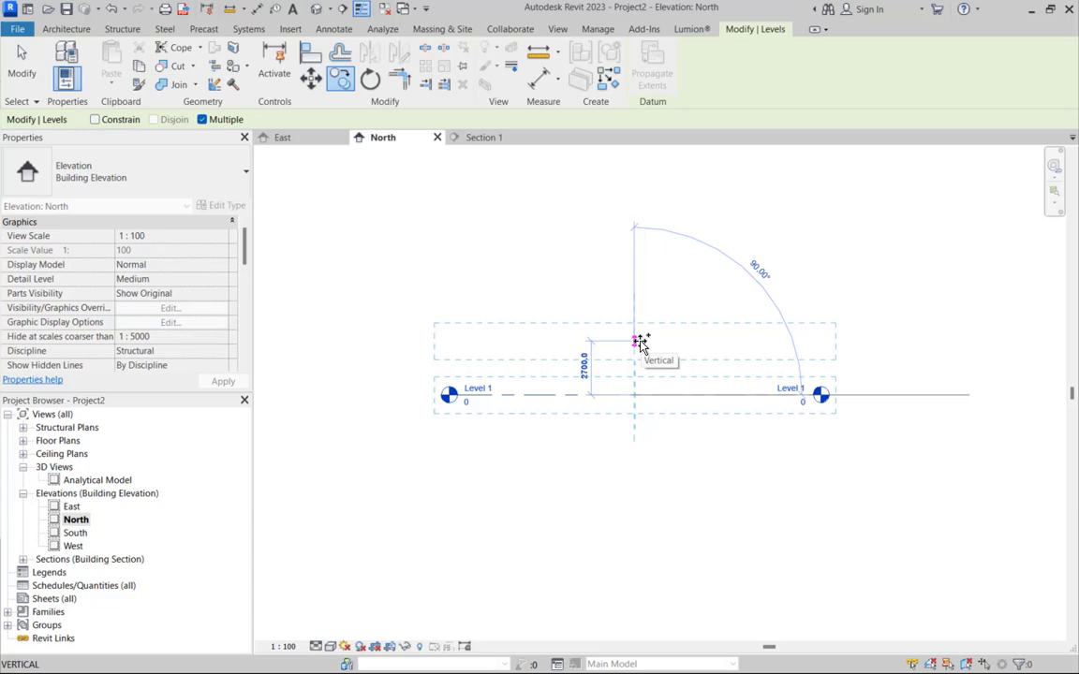
{"action": "type", "text": "3000"}
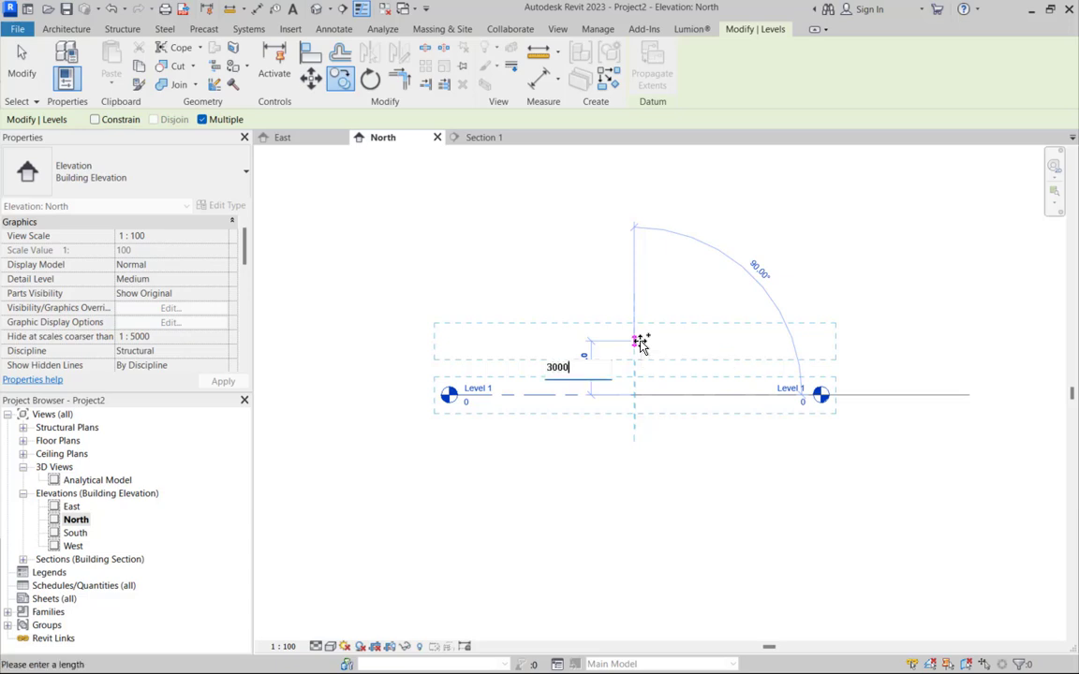
{"action": "key", "text": "Return"}
{"action": "scroll", "coordinate": [633, 367], "scroll_direction": "down", "scroll_amount": 2}
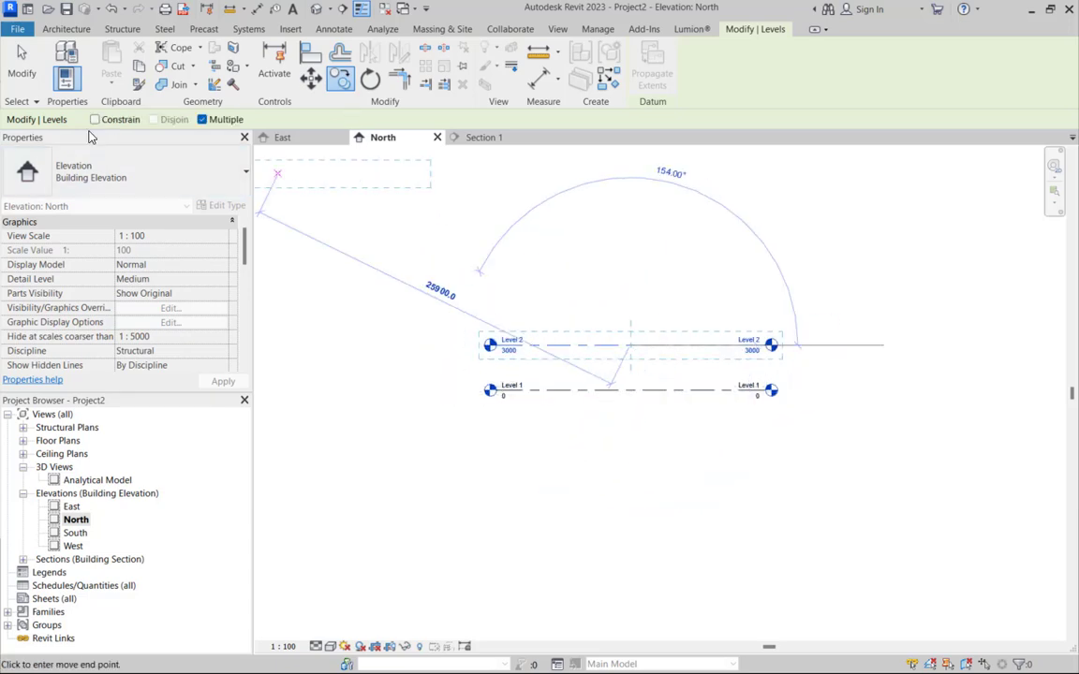
{"action": "left_click", "coordinate": [23, 66]}
- Create a similar level by picking the Level 2 line with an upward offset of 3000, then end level placement
{"action": "left_click", "coordinate": [565, 346]}
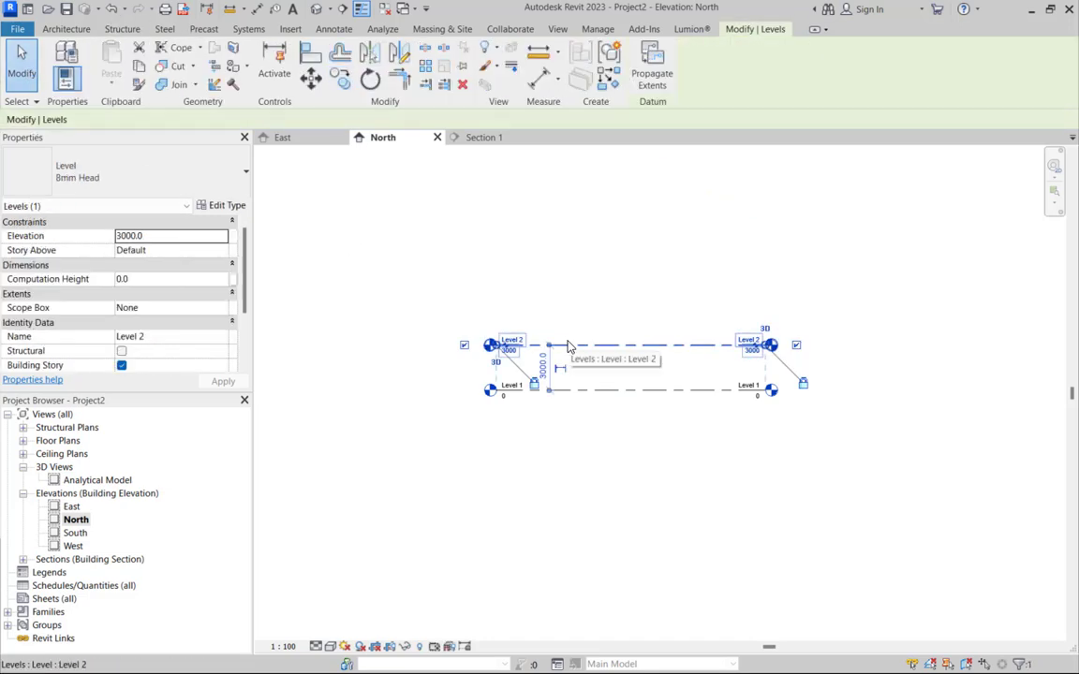
{"action": "left_click", "coordinate": [607, 82]}
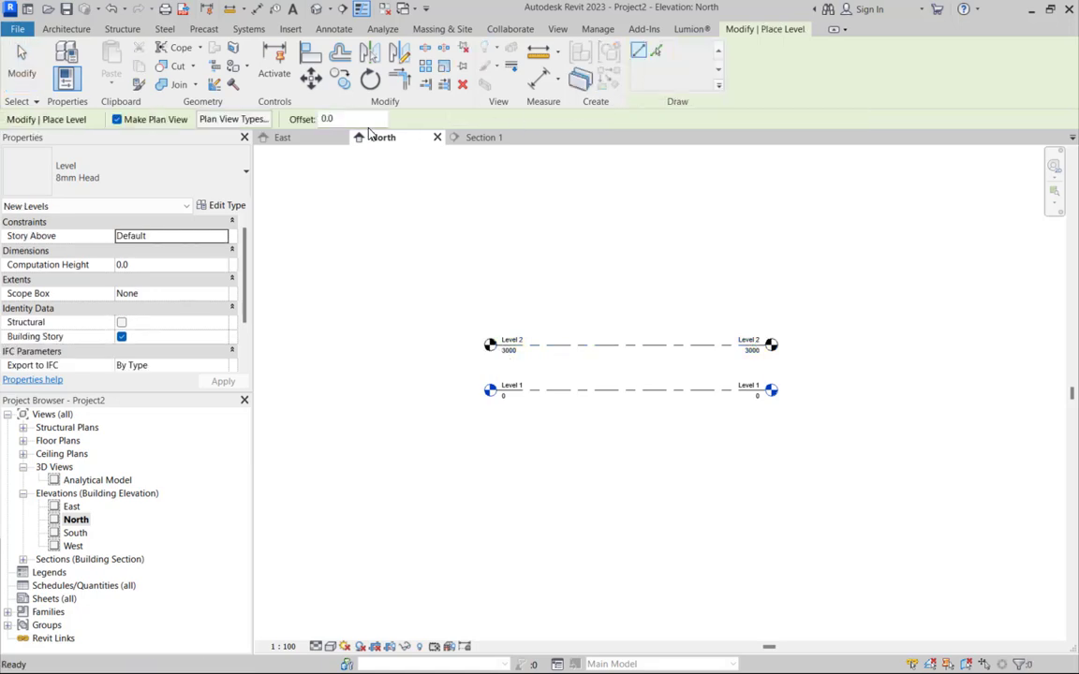
{"action": "left_click", "coordinate": [321, 119]}
{"action": "left_click", "coordinate": [657, 52]}
{"action": "left_click", "coordinate": [326, 119]}
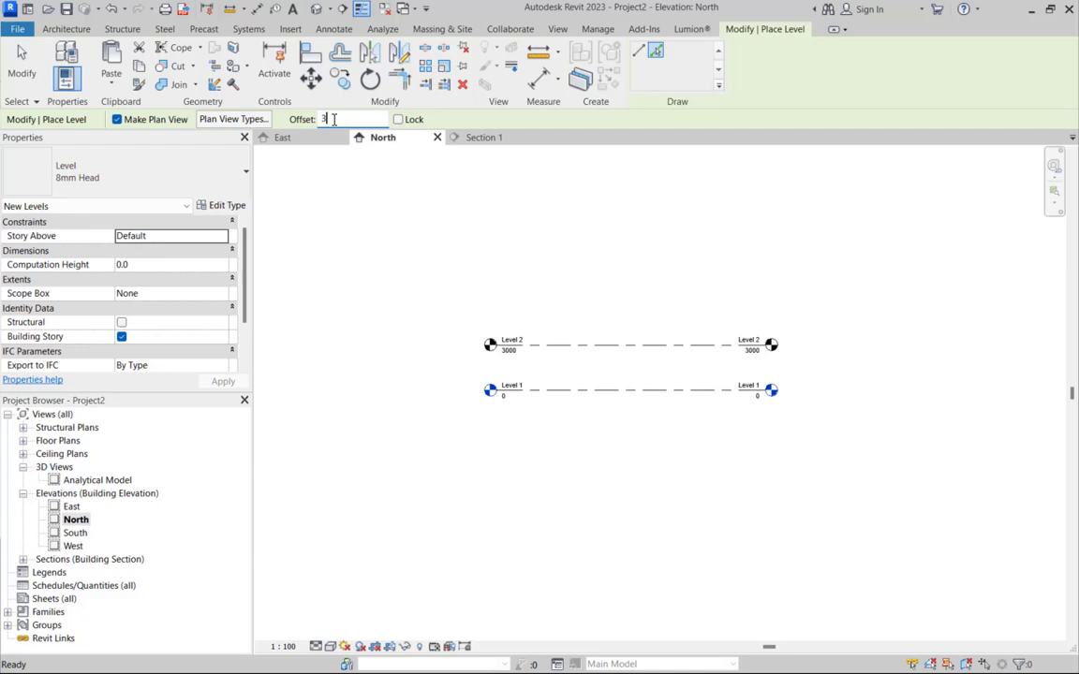
{"action": "type", "text": "3000"}
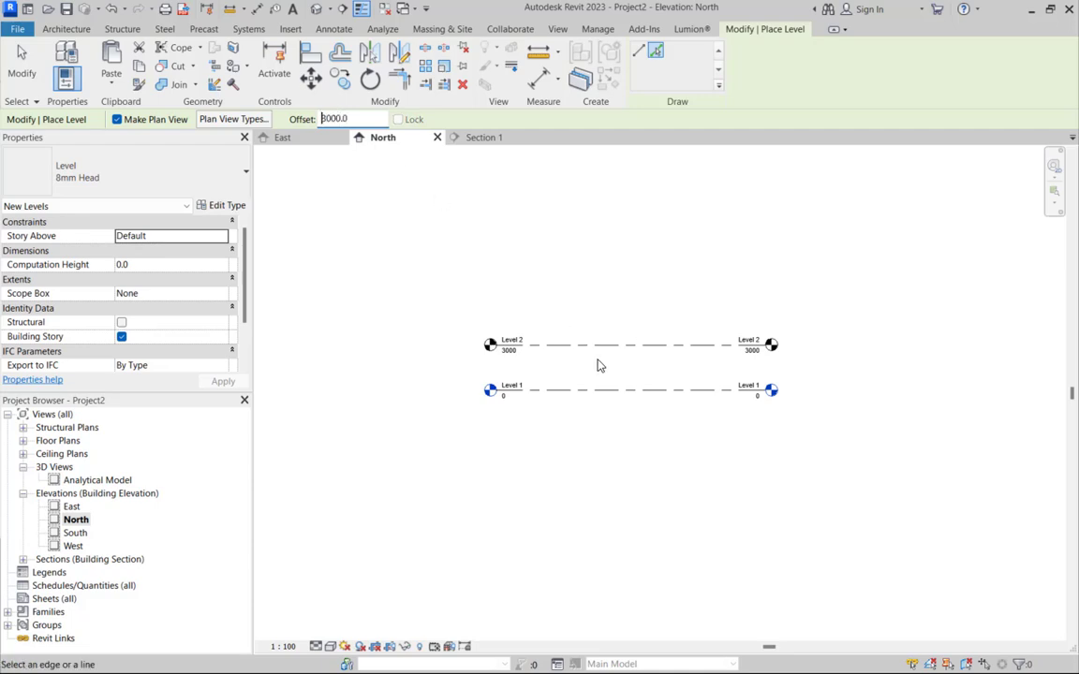
{"action": "scroll", "coordinate": [592, 351], "scroll_direction": "up", "scroll_amount": 2}
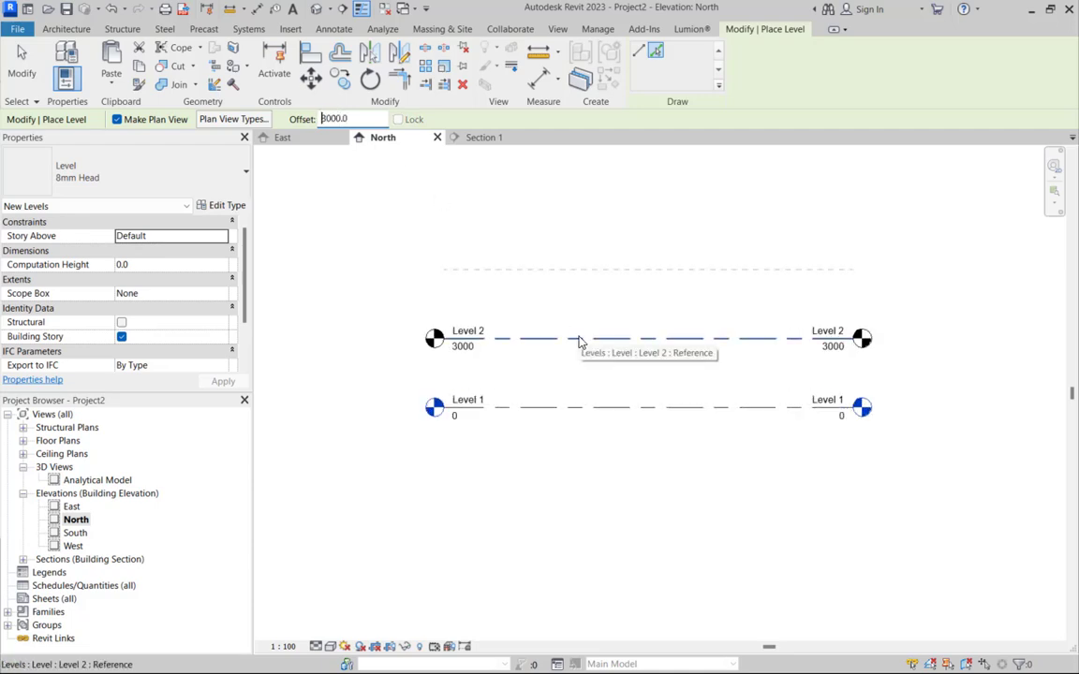
{"action": "scroll", "coordinate": [580, 343], "scroll_direction": "up", "scroll_amount": 2}
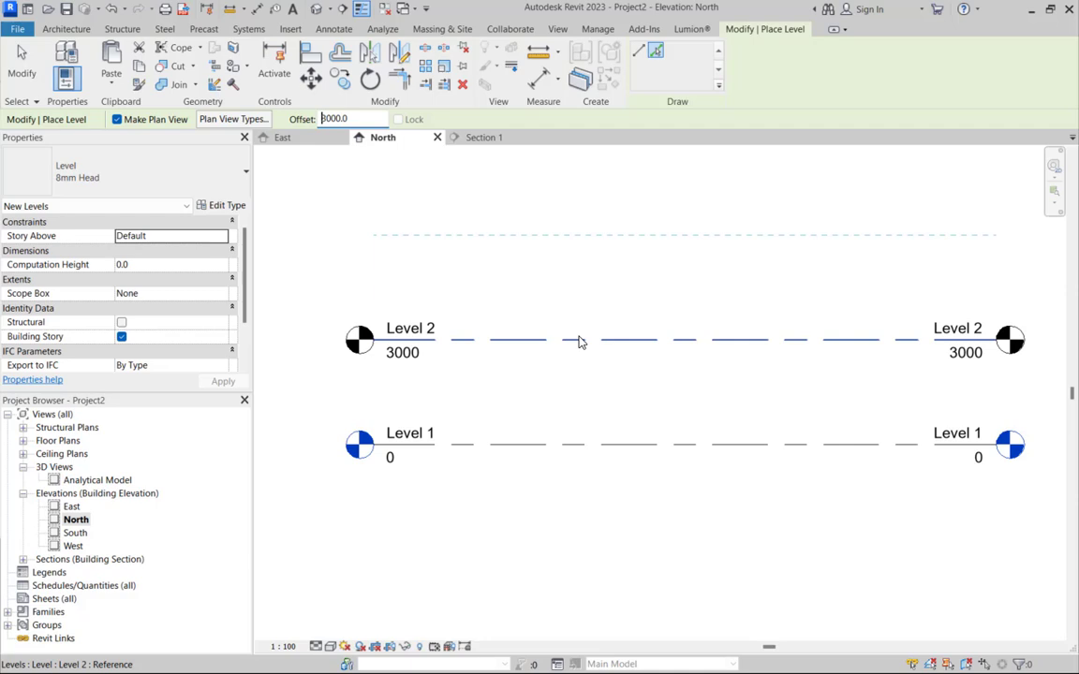
{"action": "left_click", "coordinate": [579, 343]}
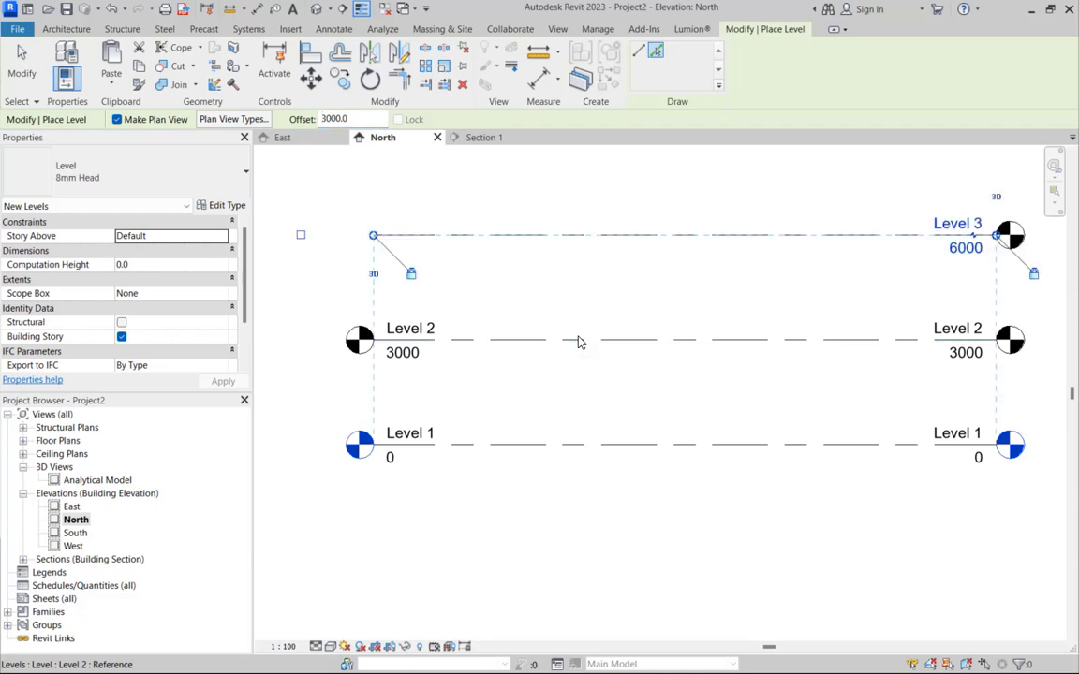
{"action": "scroll", "coordinate": [579, 343], "scroll_direction": "down", "scroll_amount": 3}
{"action": "scroll", "coordinate": [770, 290], "scroll_direction": "up", "scroll_amount": 4}
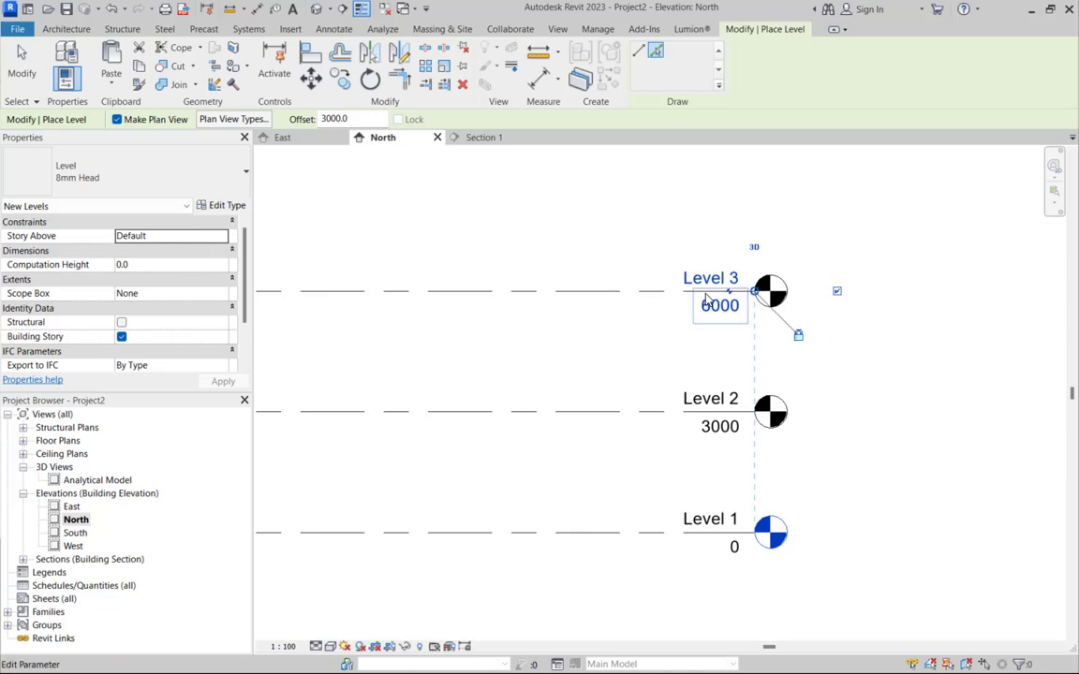
{"action": "scroll", "coordinate": [576, 328], "scroll_direction": "down", "scroll_amount": 3}
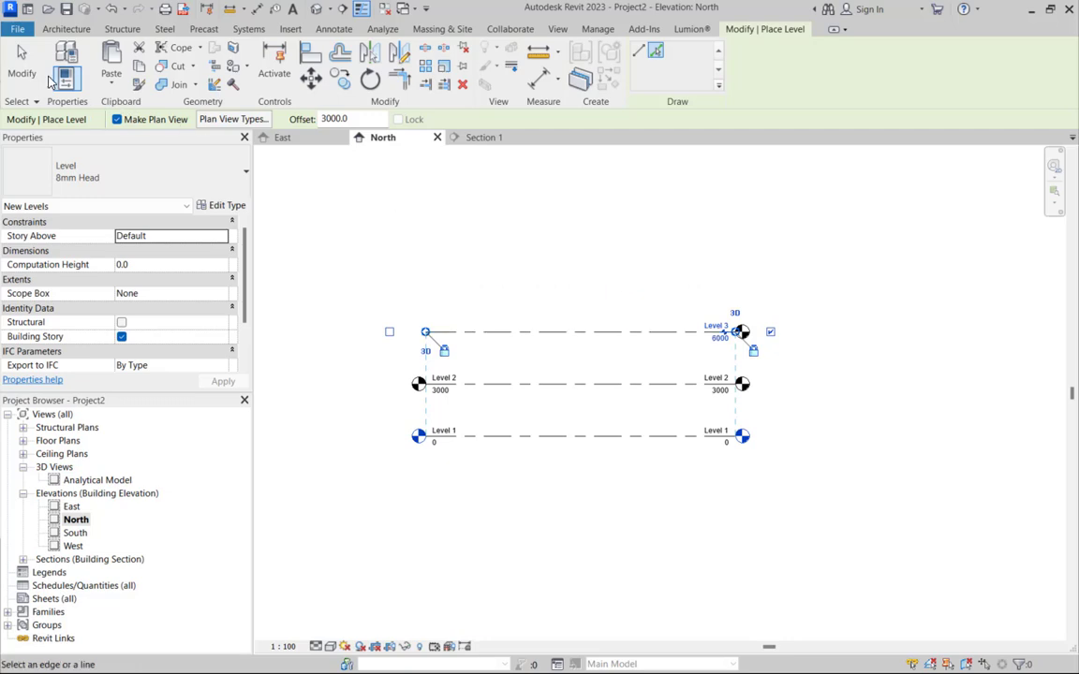
{"action": "left_click", "coordinate": [21, 67]}
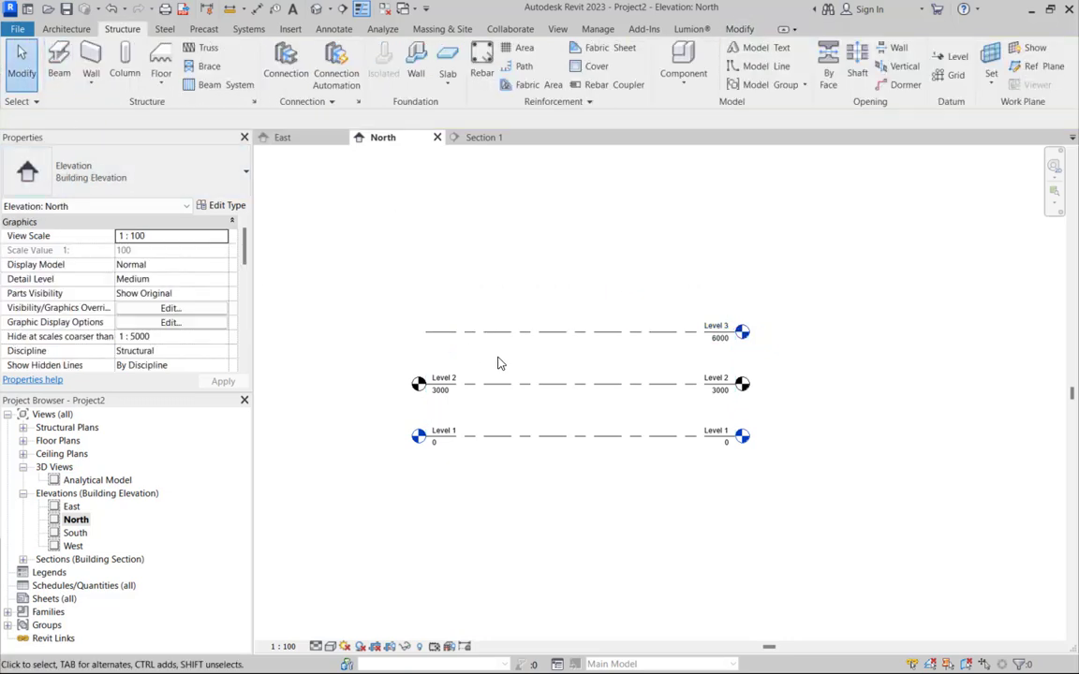
- Examine the levels in the North elevation and check which of them have structural plan views
{"action": "scroll", "coordinate": [501, 365], "scroll_direction": "down", "scroll_amount": 3}
{"action": "scroll", "coordinate": [523, 354], "scroll_direction": "up", "scroll_amount": 5}
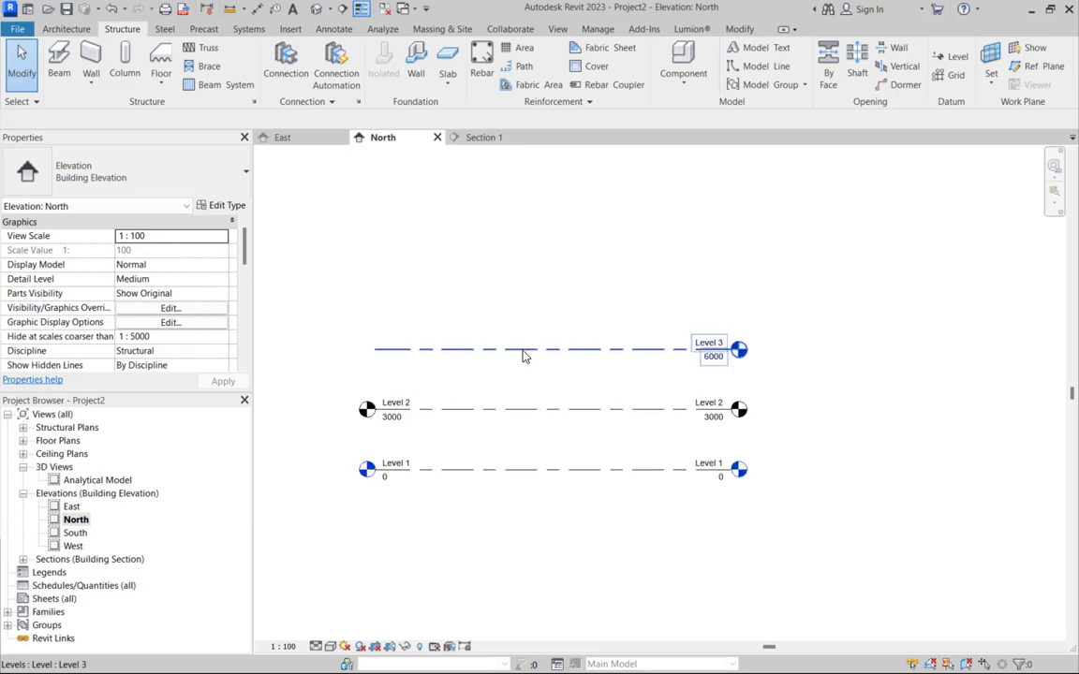
{"action": "scroll", "coordinate": [600, 328], "scroll_direction": "down", "scroll_amount": 3}
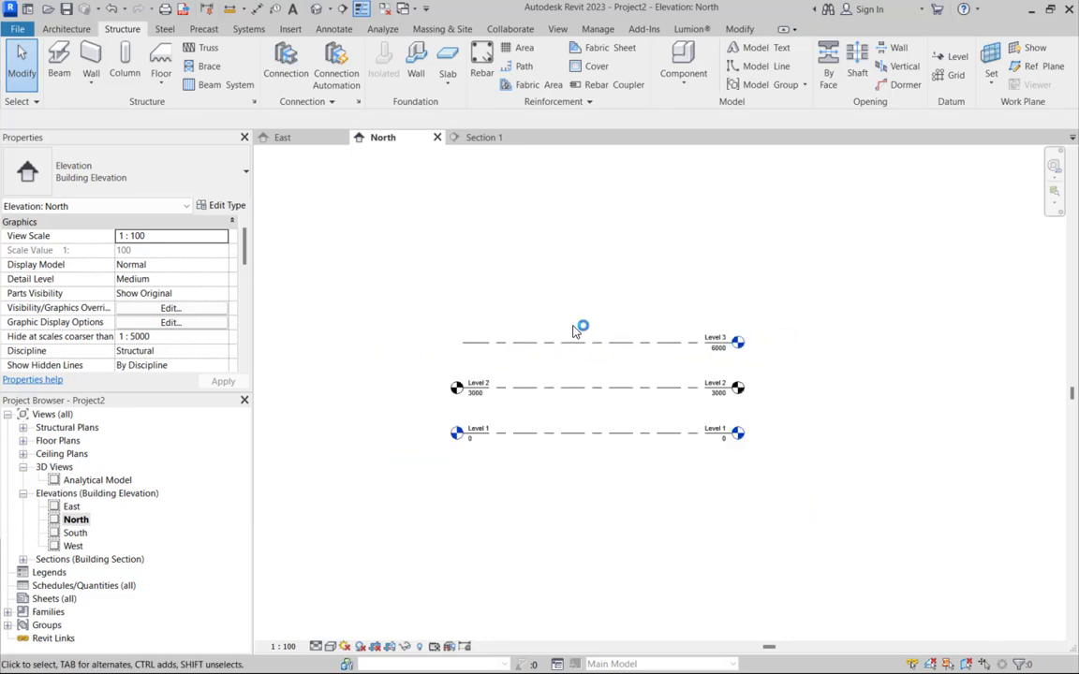
{"action": "scroll", "coordinate": [562, 354], "scroll_direction": "up", "scroll_amount": 3}
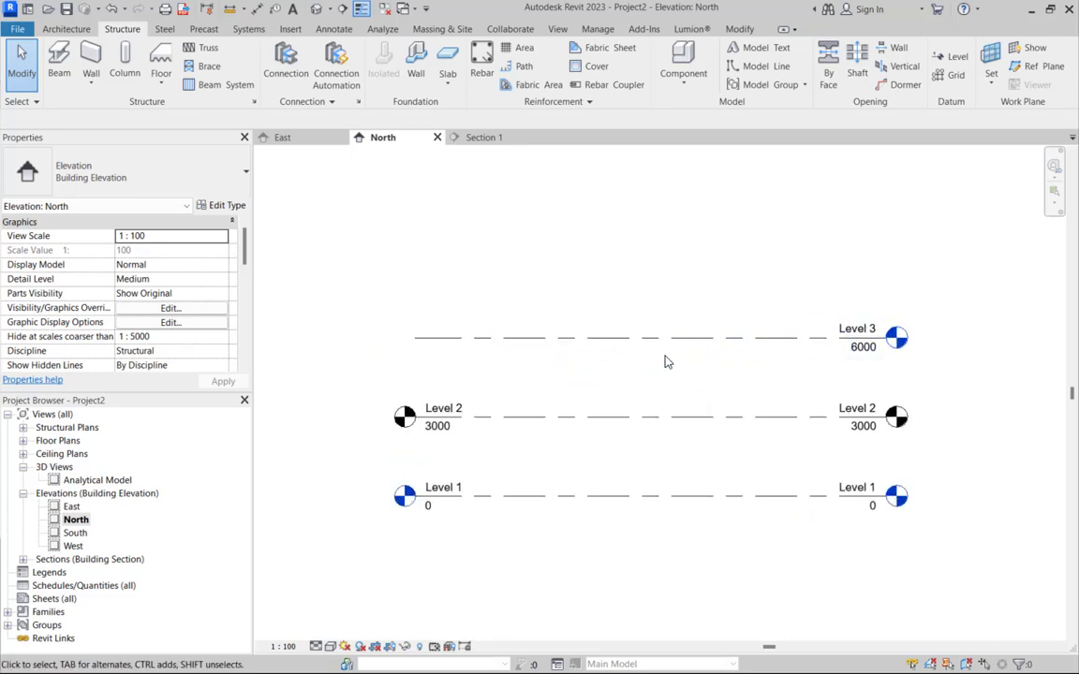
{"action": "scroll", "coordinate": [664, 359], "scroll_direction": "down", "scroll_amount": 1}
{"action": "scroll", "coordinate": [665, 366], "scroll_direction": "up", "scroll_amount": 1}
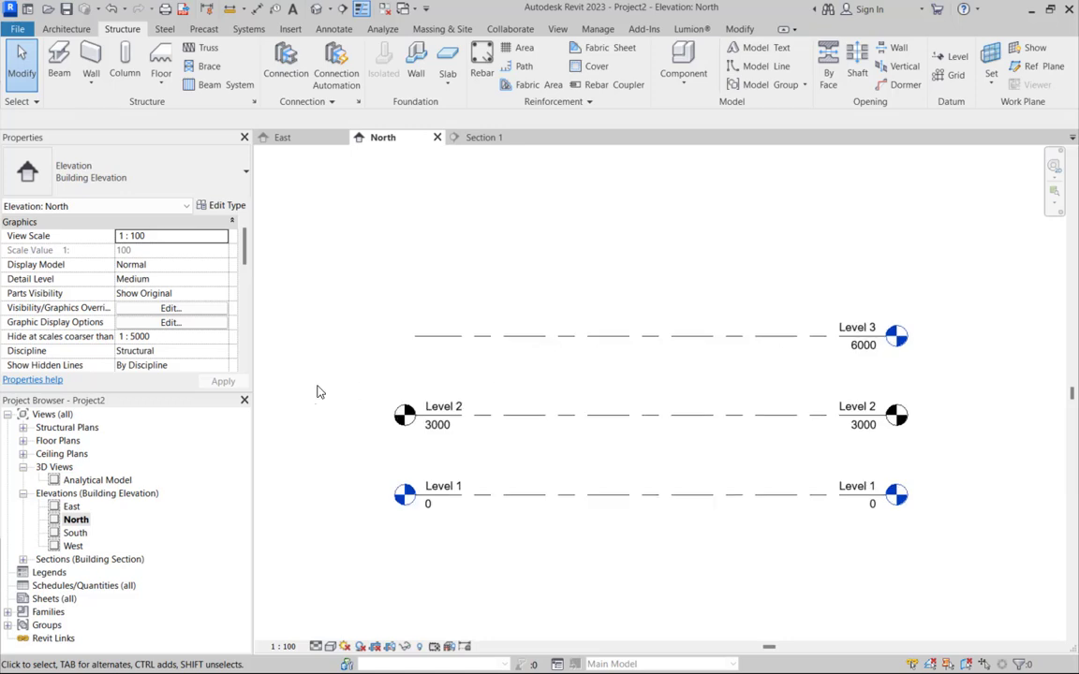
{"action": "left_click", "coordinate": [23, 428]}
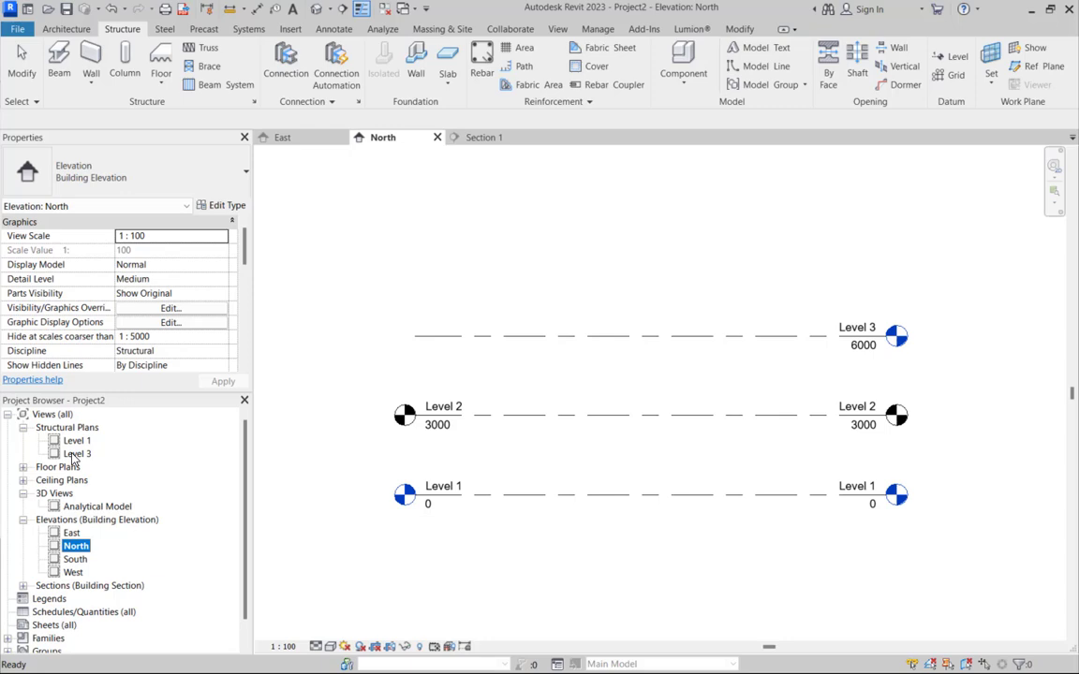
{"action": "scroll", "coordinate": [494, 435], "scroll_direction": "down", "scroll_amount": 2}
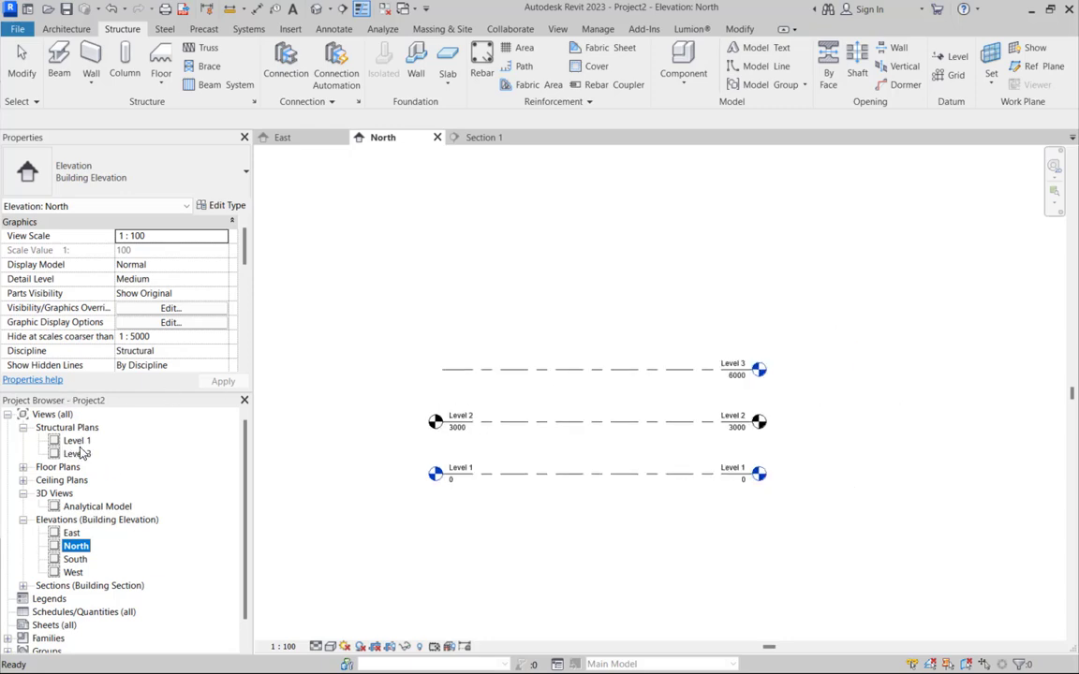
{"action": "scroll", "coordinate": [472, 384], "scroll_direction": "down", "scroll_amount": 2}
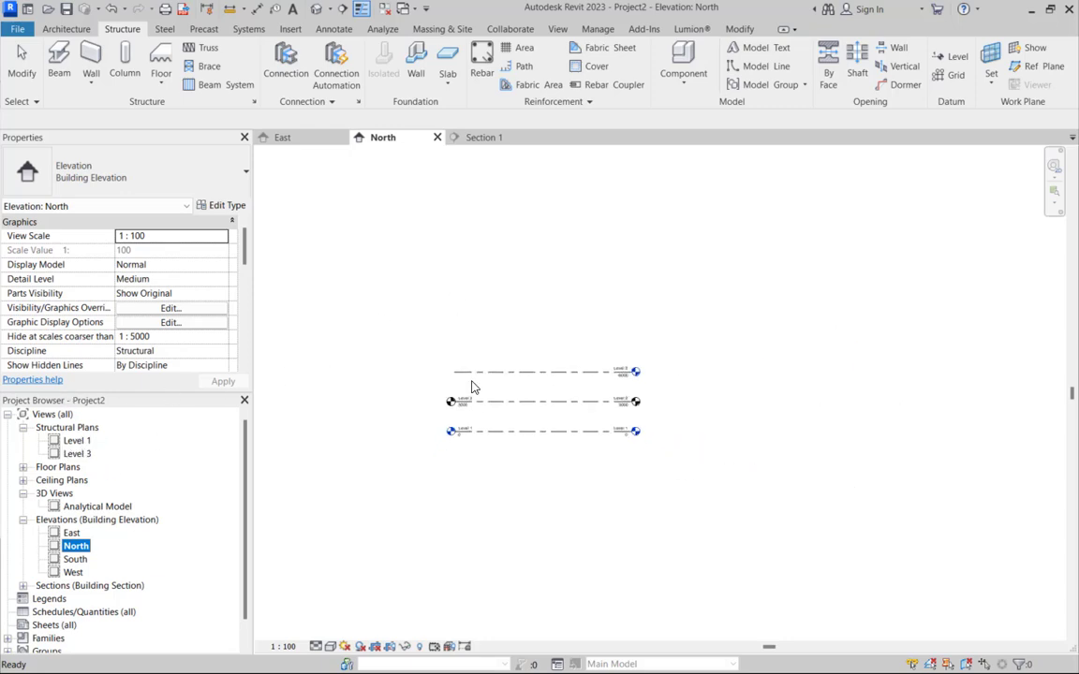
{"action": "scroll", "coordinate": [473, 398], "scroll_direction": "up", "scroll_amount": 2}
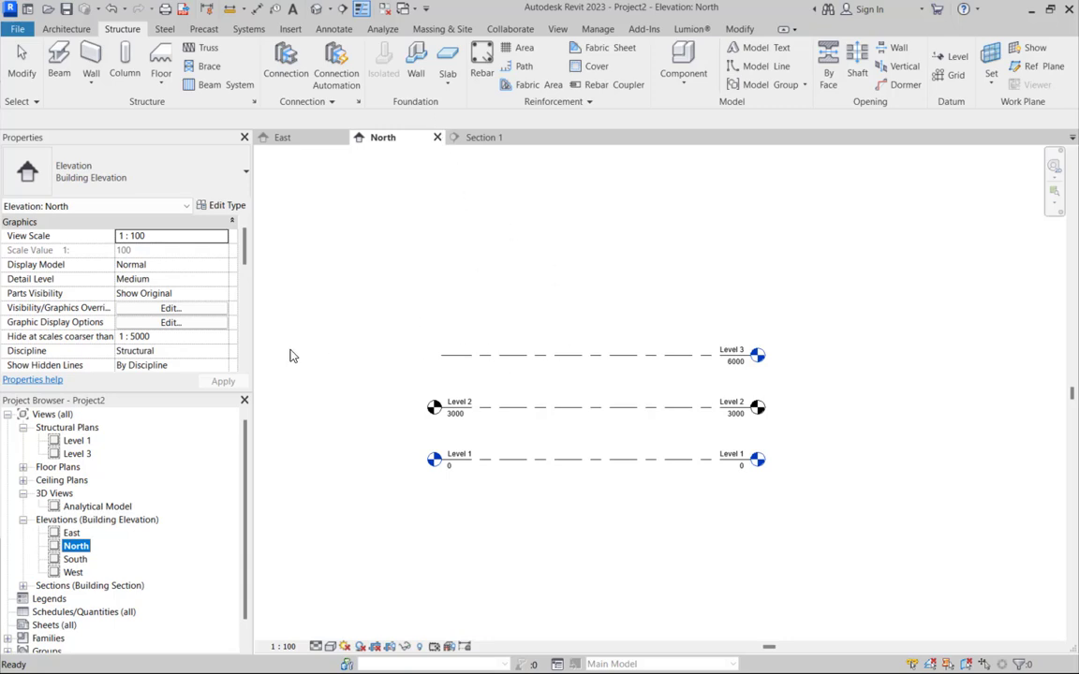
- Create a structural plan view for Level 2
{"action": "left_click", "coordinate": [558, 29]}
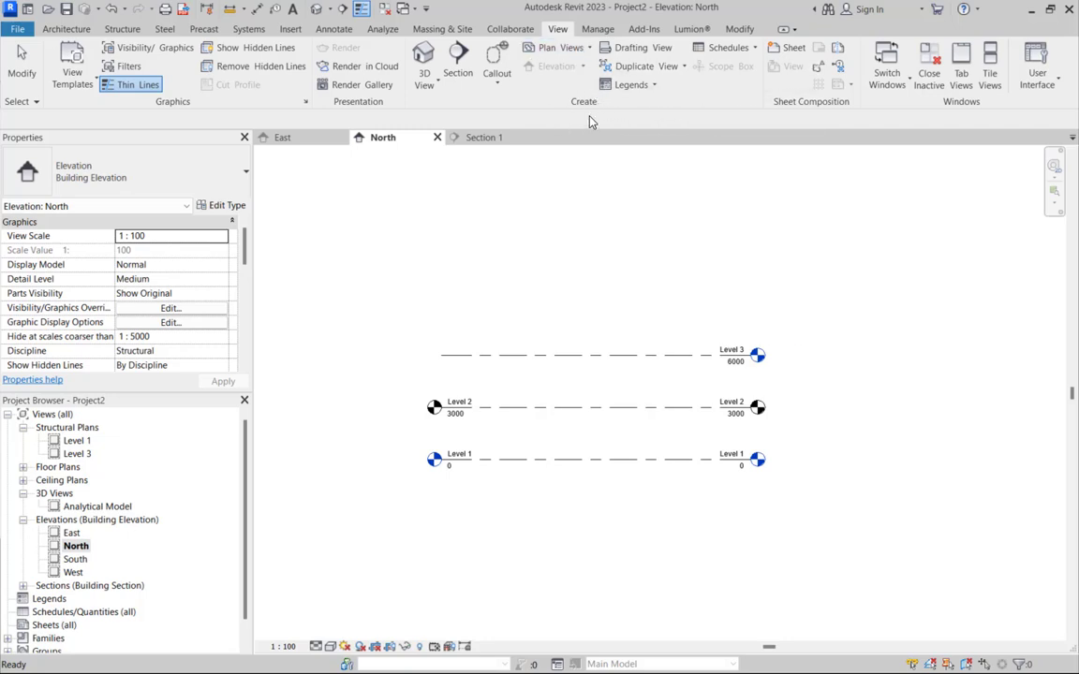
{"action": "left_click", "coordinate": [558, 49]}
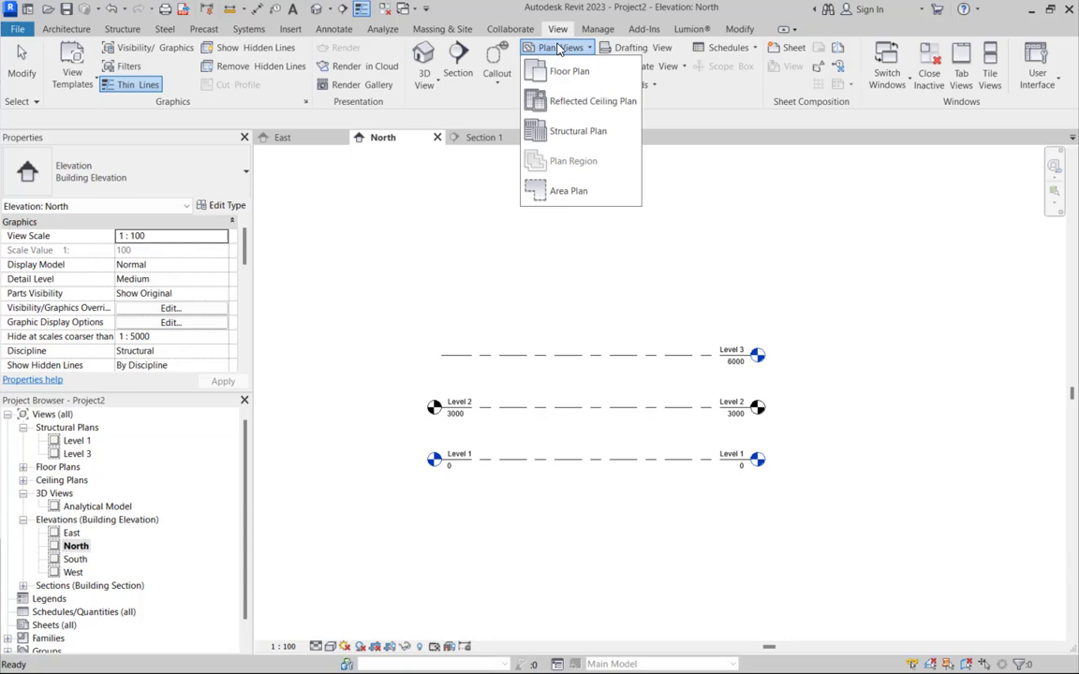
{"action": "left_click", "coordinate": [564, 134]}
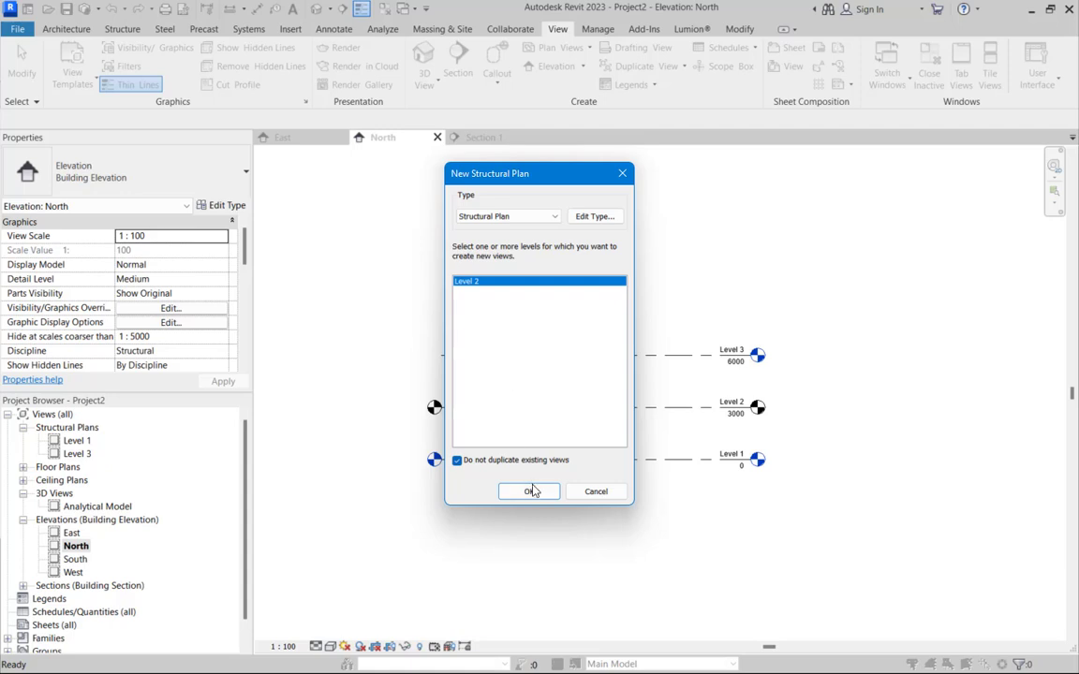
{"action": "left_click", "coordinate": [530, 492]}
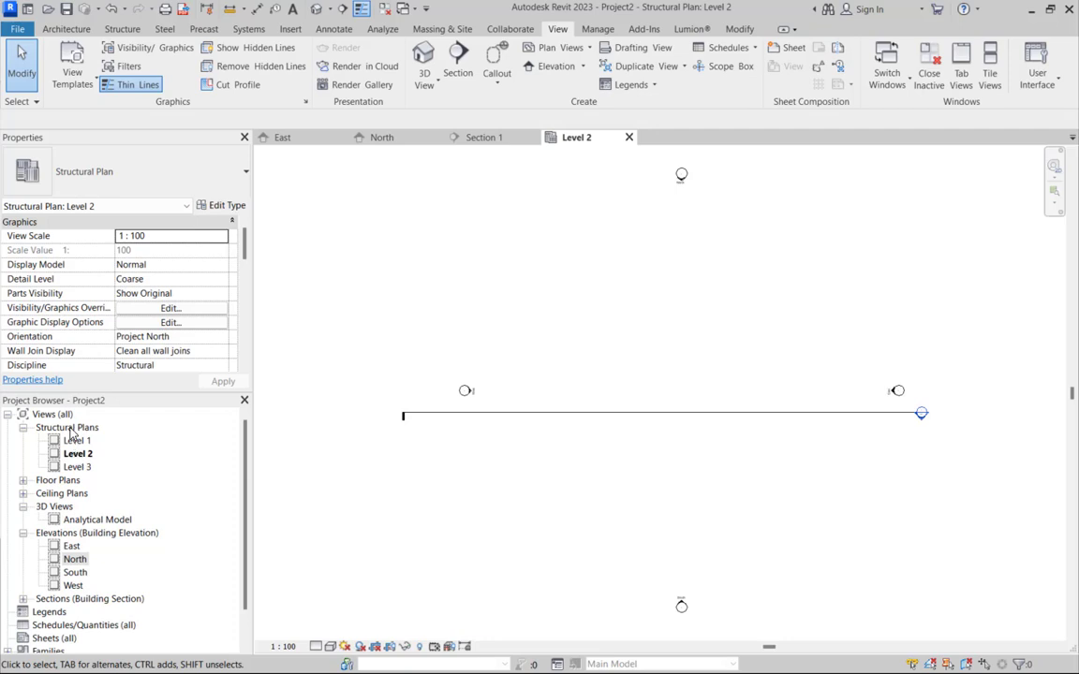
- Inspect the Level 2 structural plan, then examine the level lines in the North elevation
{"action": "scroll", "coordinate": [480, 409], "scroll_direction": "down", "scroll_amount": 2}
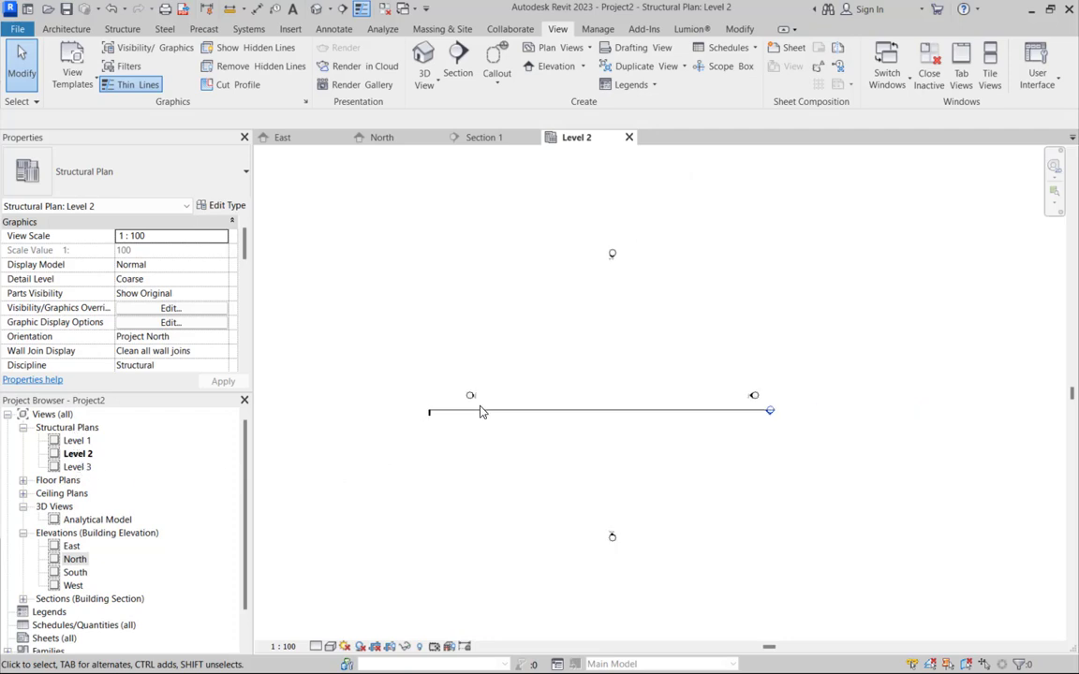
{"action": "scroll", "coordinate": [535, 404], "scroll_direction": "up", "scroll_amount": 2}
{"action": "scroll", "coordinate": [465, 380], "scroll_direction": "down", "scroll_amount": 2}
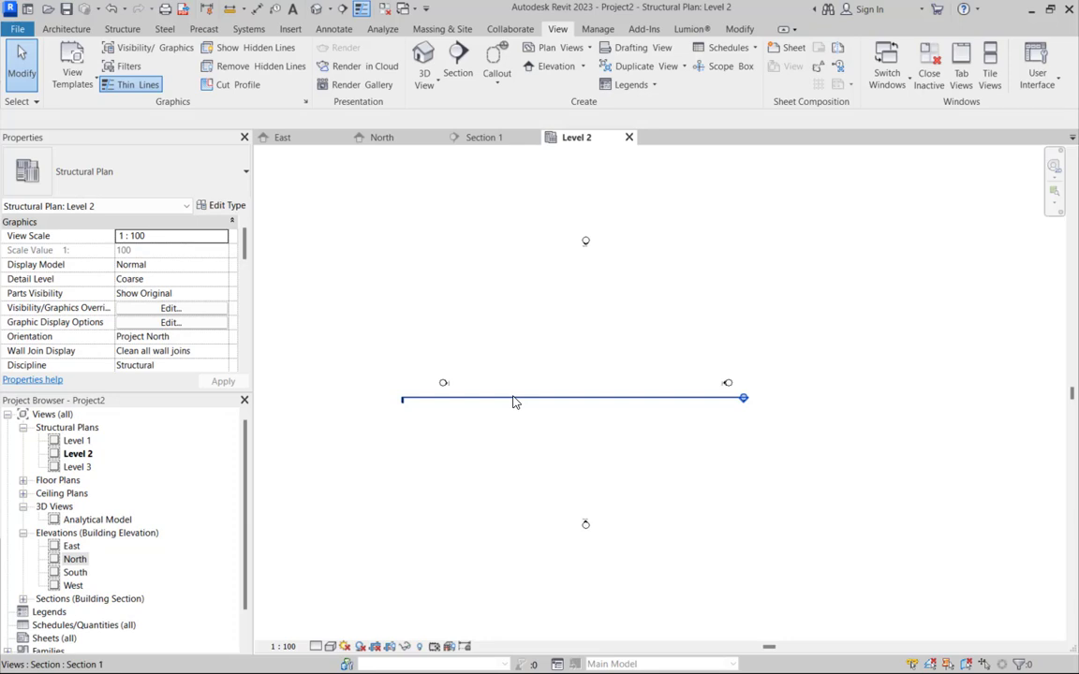
{"action": "scroll", "coordinate": [516, 403], "scroll_direction": "up", "scroll_amount": 1}
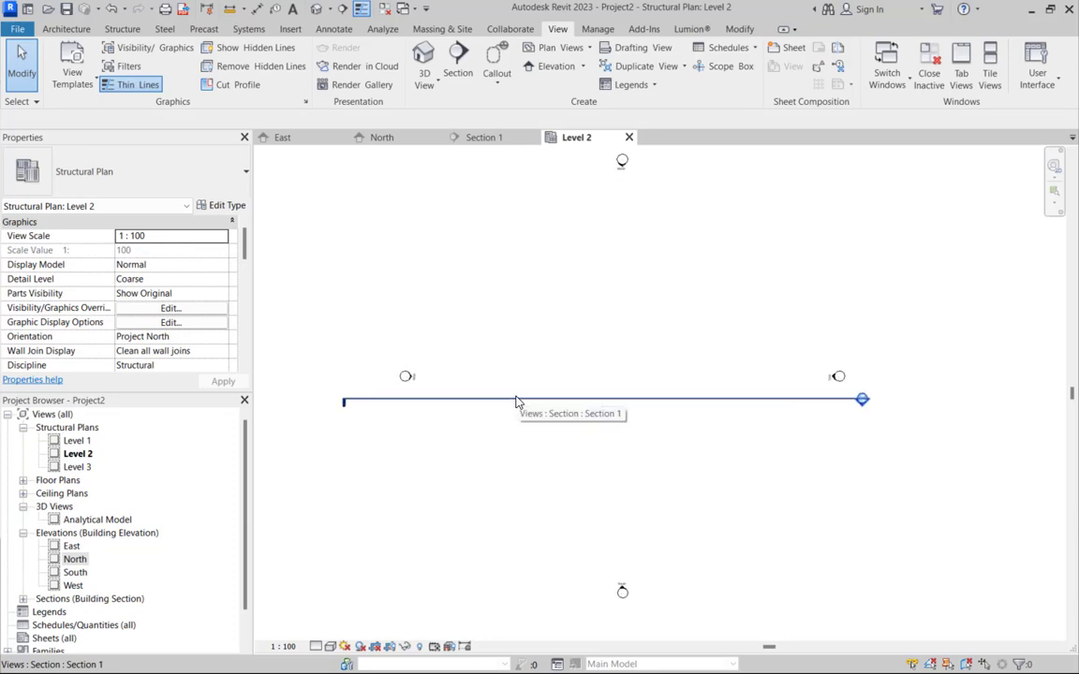
{"action": "scroll", "coordinate": [504, 349], "scroll_direction": "down", "scroll_amount": 1}
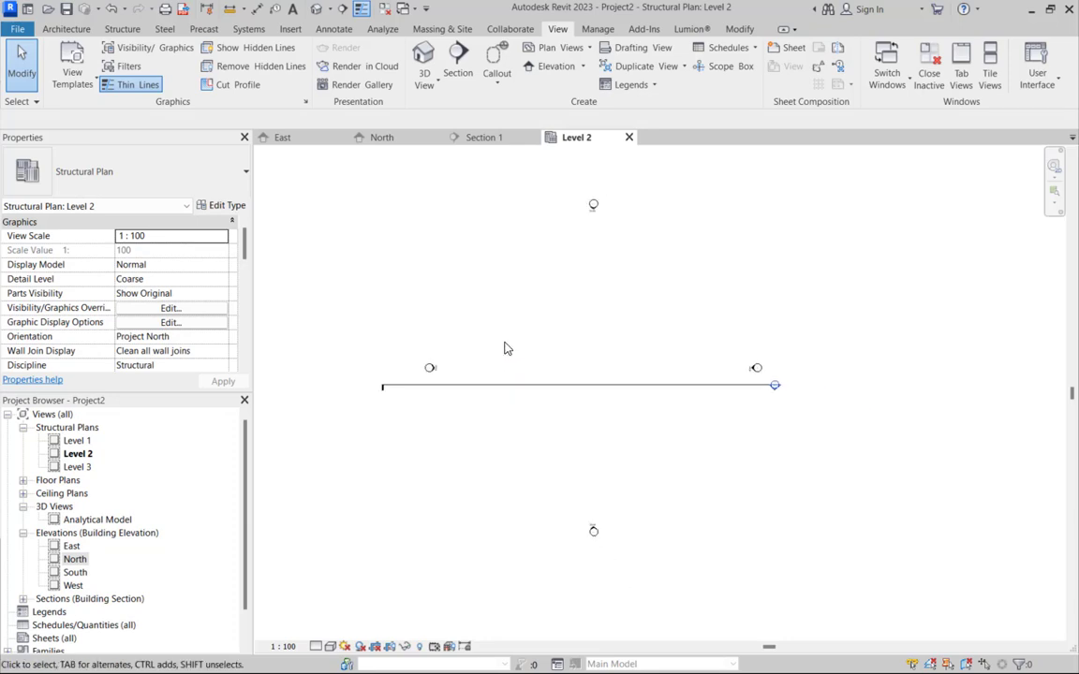
{"action": "double_click", "coordinate": [77, 559]}
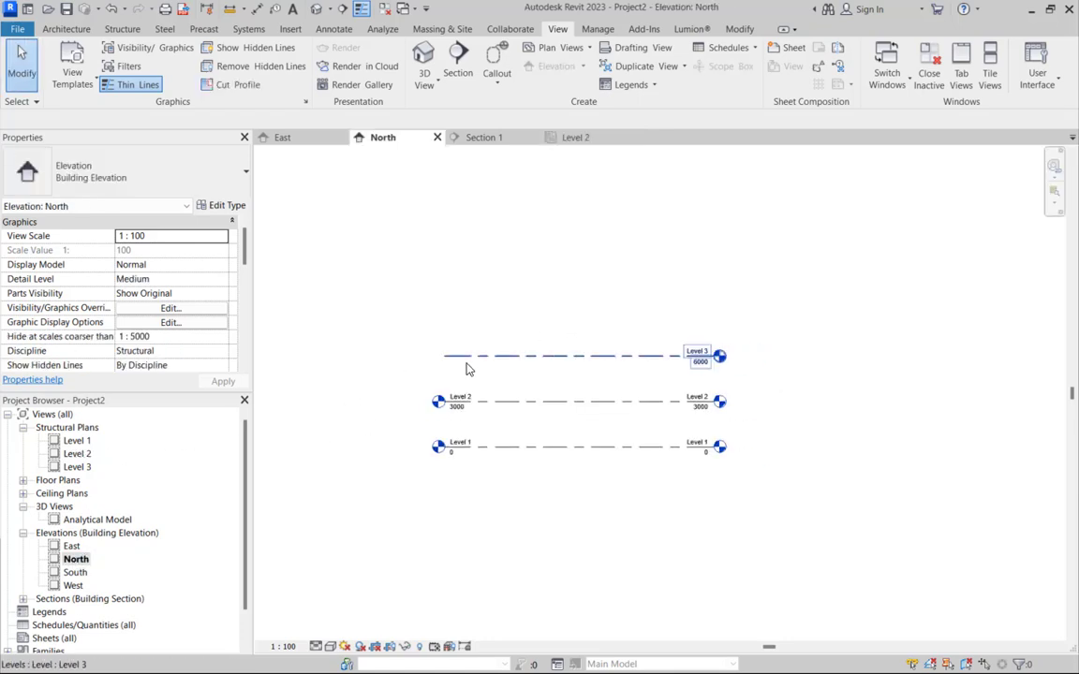
{"action": "scroll", "coordinate": [463, 375], "scroll_direction": "down", "scroll_amount": 1}
{"action": "scroll", "coordinate": [494, 420], "scroll_direction": "up", "scroll_amount": 1}
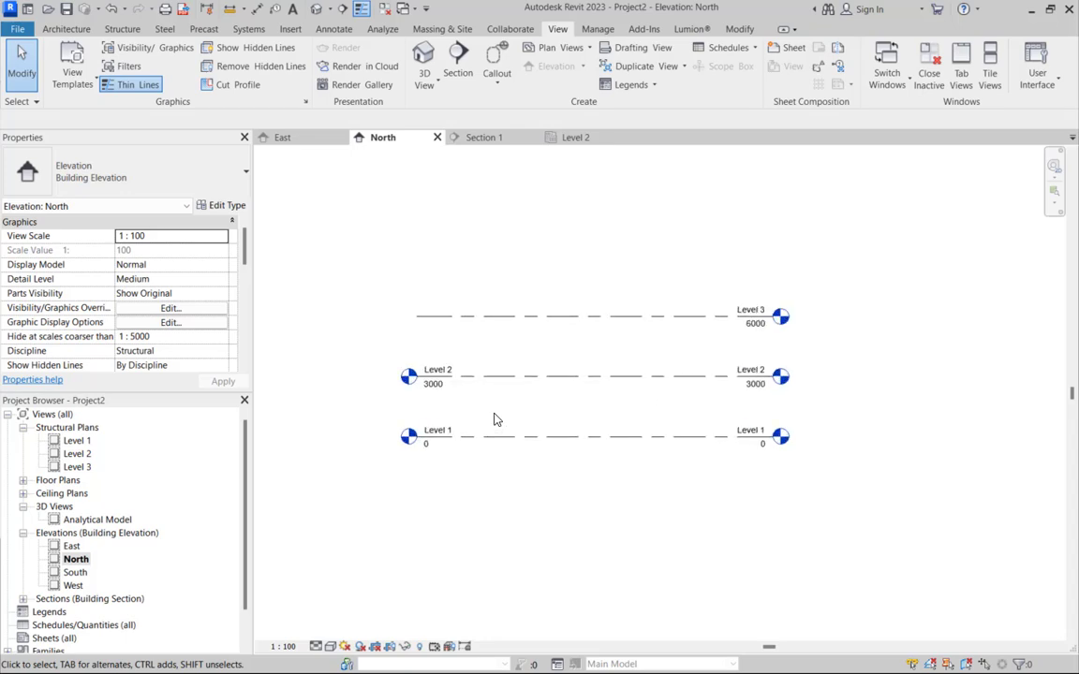
- In the Level 1 structural plan, draw a vertical grid line crossing the section line, inside the west elevation marker
{"action": "left_click", "coordinate": [113, 30]}
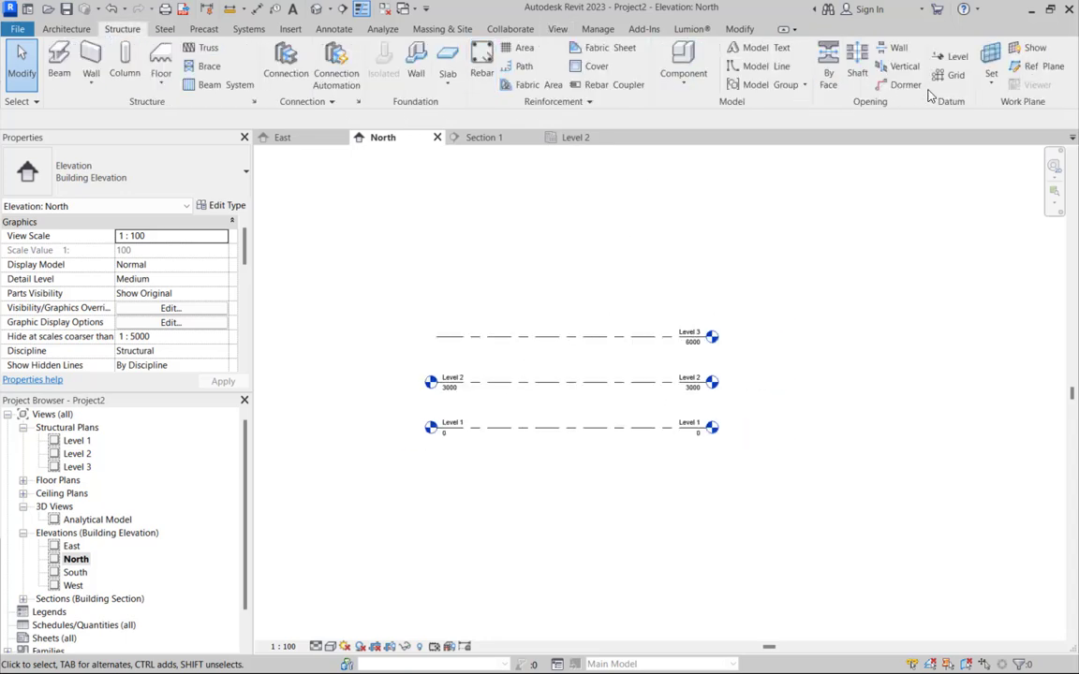
{"action": "left_click", "coordinate": [955, 74]}
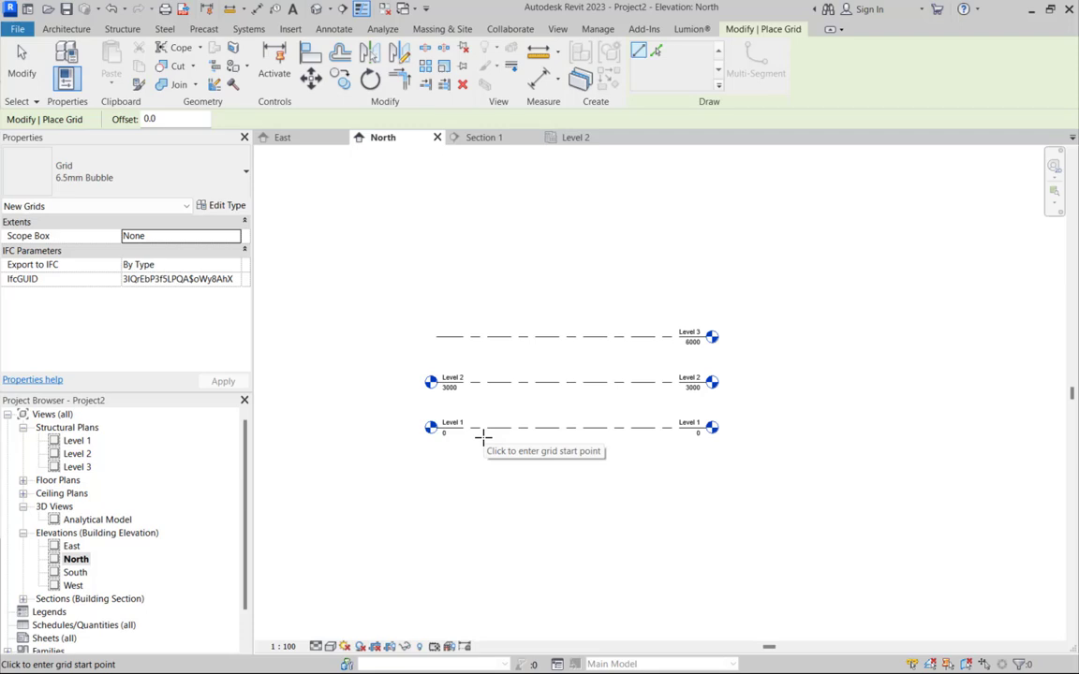
{"action": "double_click", "coordinate": [77, 441]}
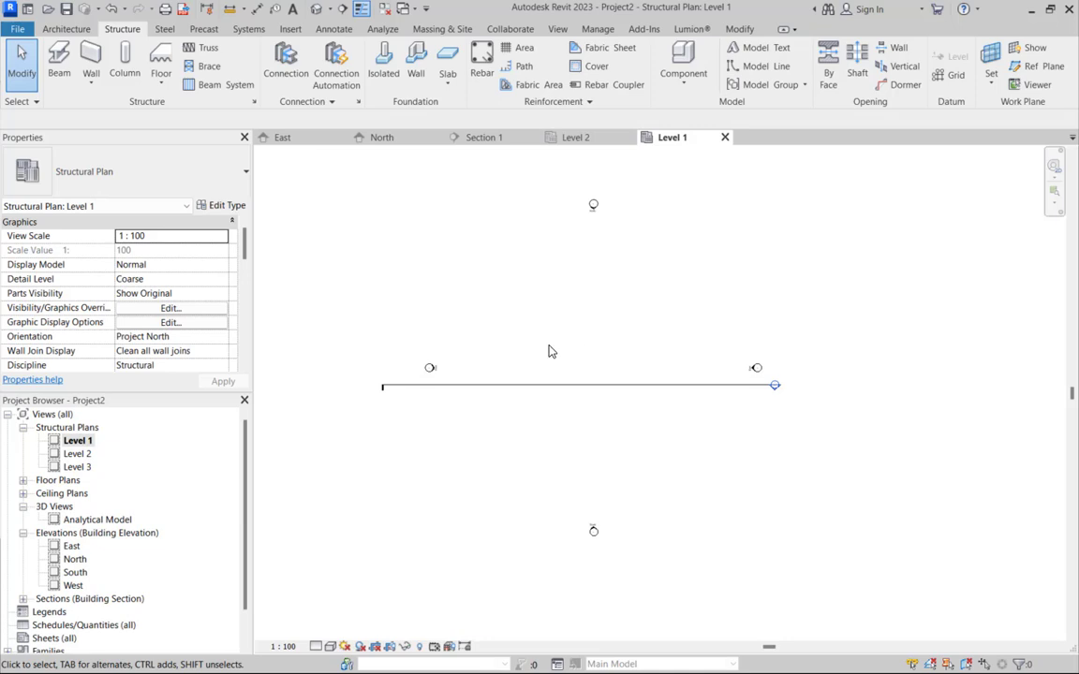
{"action": "left_click", "coordinate": [955, 73]}
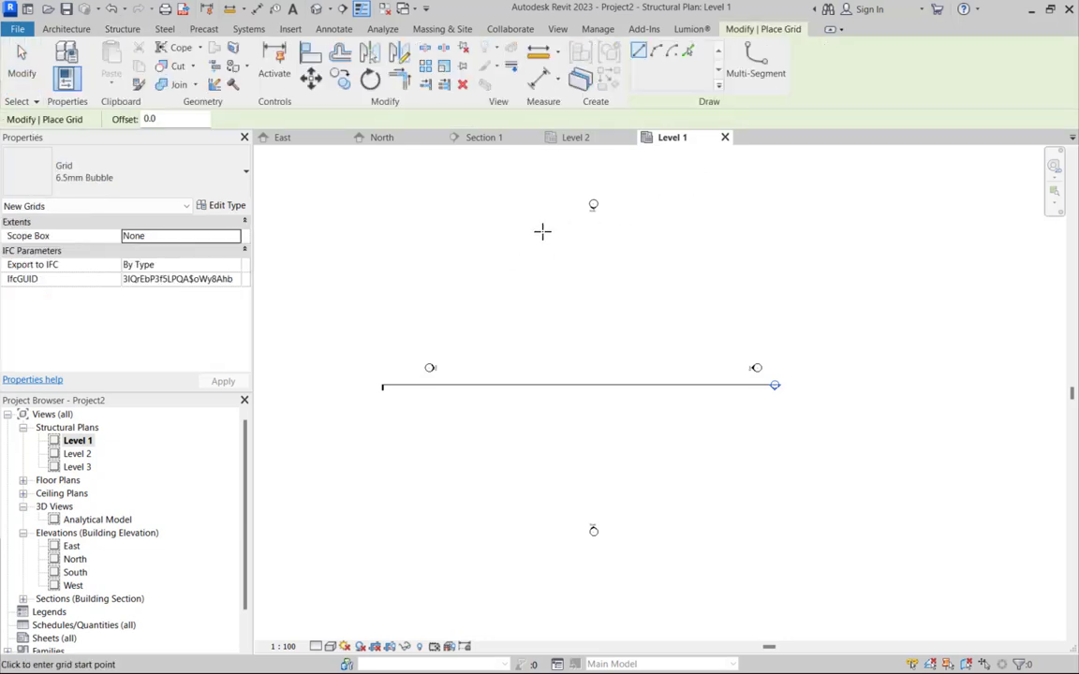
{"action": "left_click", "coordinate": [475, 248]}
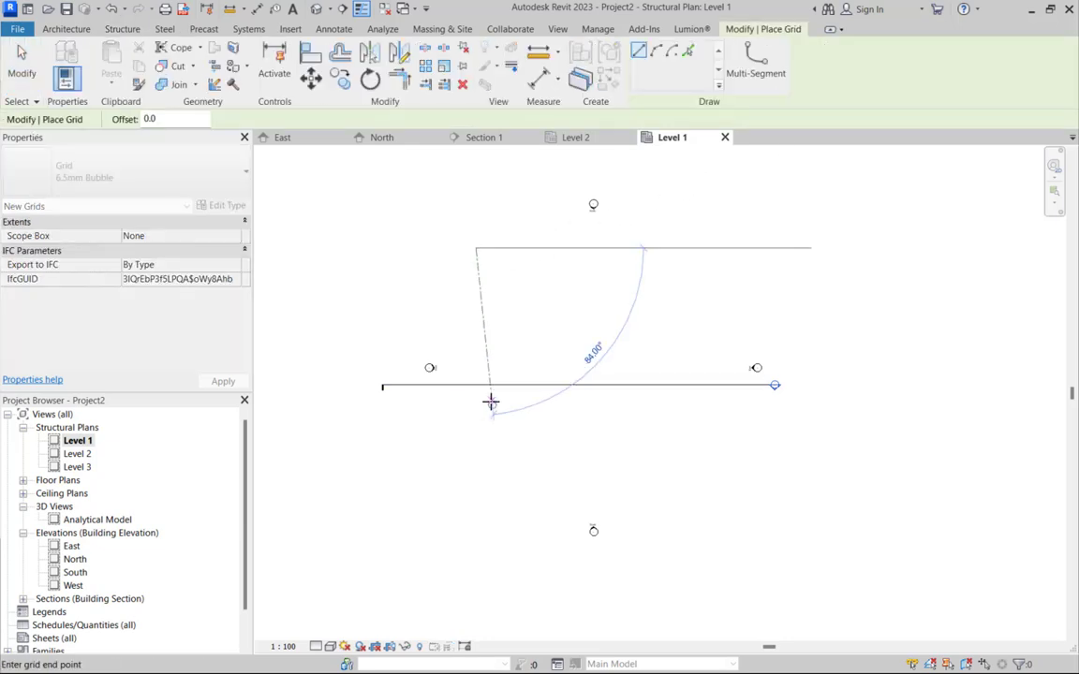
{"action": "left_click", "coordinate": [478, 503]}
- Show the bubble at the upper end of the new grid line and end grid placement
{"action": "scroll", "coordinate": [471, 228], "scroll_direction": "up", "scroll_amount": 4}
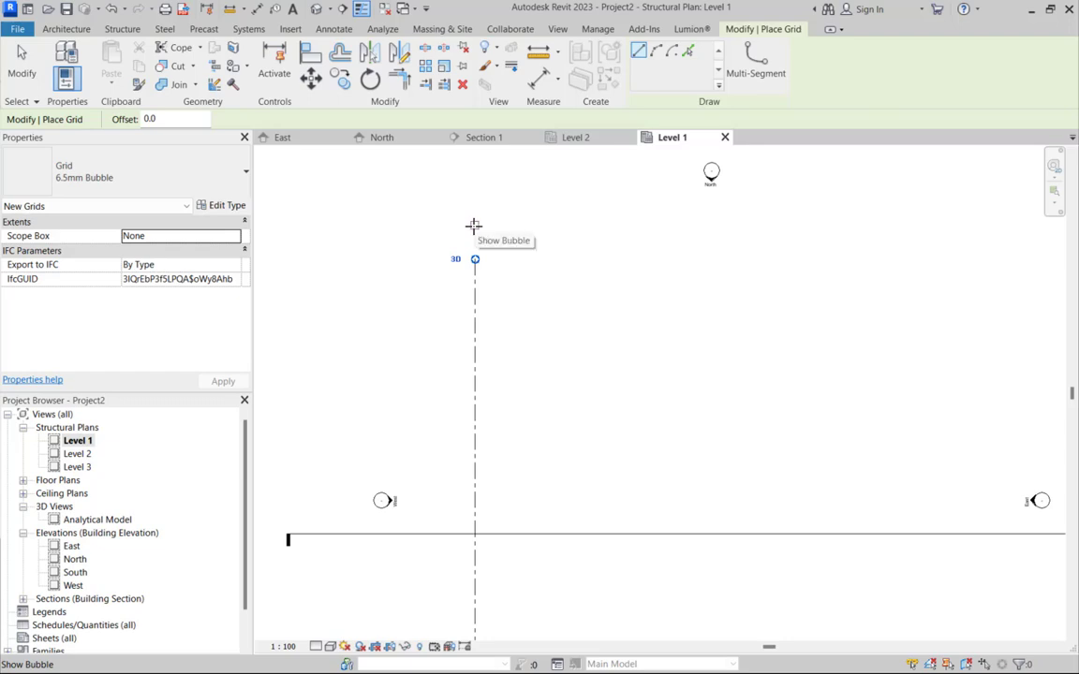
{"action": "left_click", "coordinate": [474, 225]}
{"action": "scroll", "coordinate": [537, 229], "scroll_direction": "down", "scroll_amount": 3}
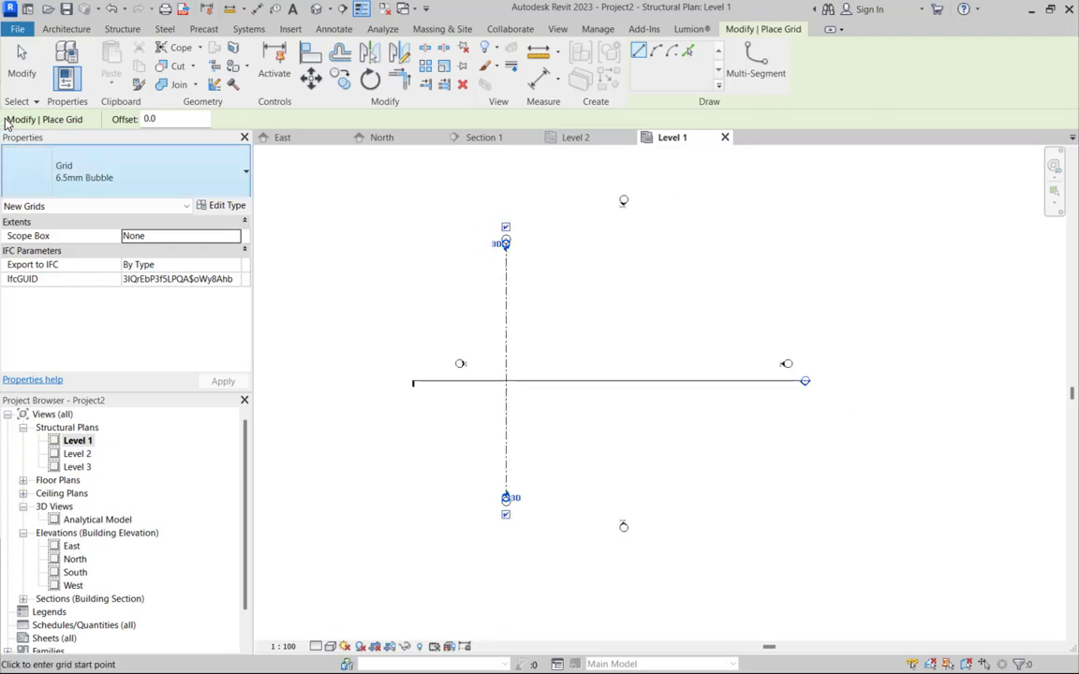
{"action": "left_click", "coordinate": [16, 89]}
- Examine the number bubbles at both ends of grid 1 in the Level 1 plan
{"action": "scroll", "coordinate": [534, 281], "scroll_direction": "up", "scroll_amount": 5}
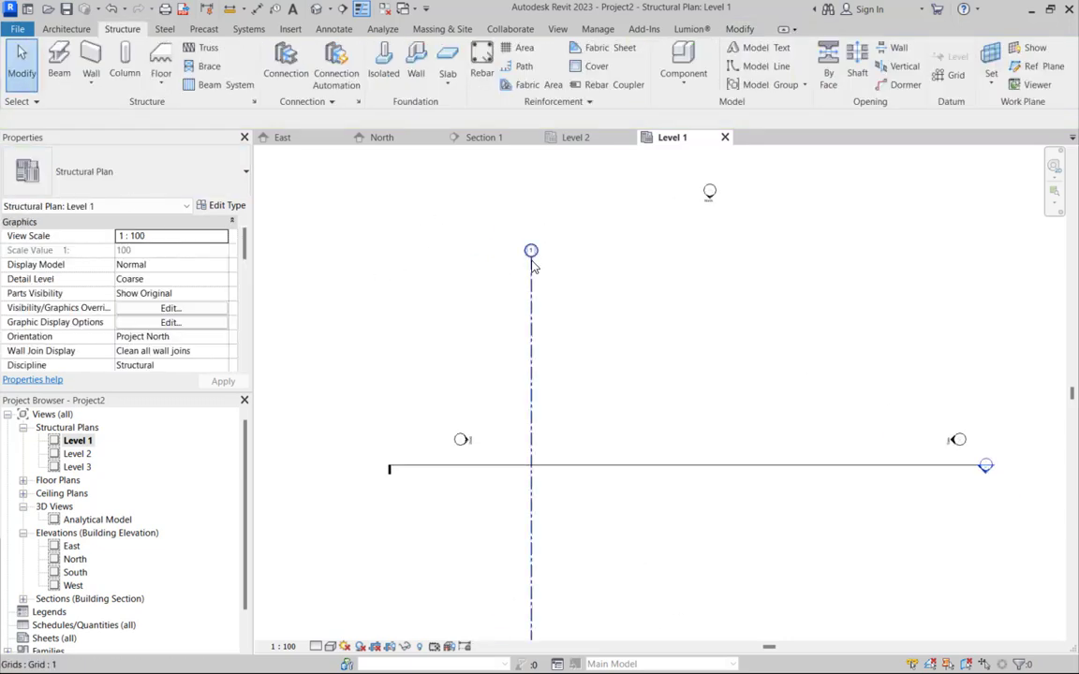
{"action": "scroll", "coordinate": [541, 239], "scroll_direction": "down", "scroll_amount": 5}
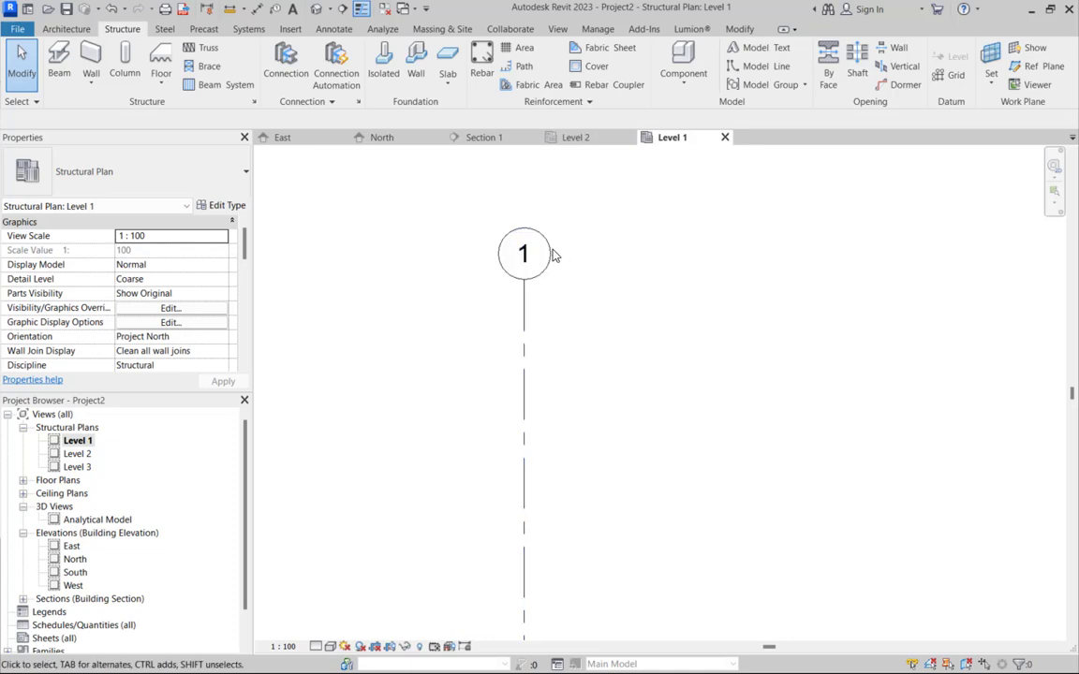
{"action": "scroll", "coordinate": [547, 380], "scroll_direction": "down", "scroll_amount": 6}
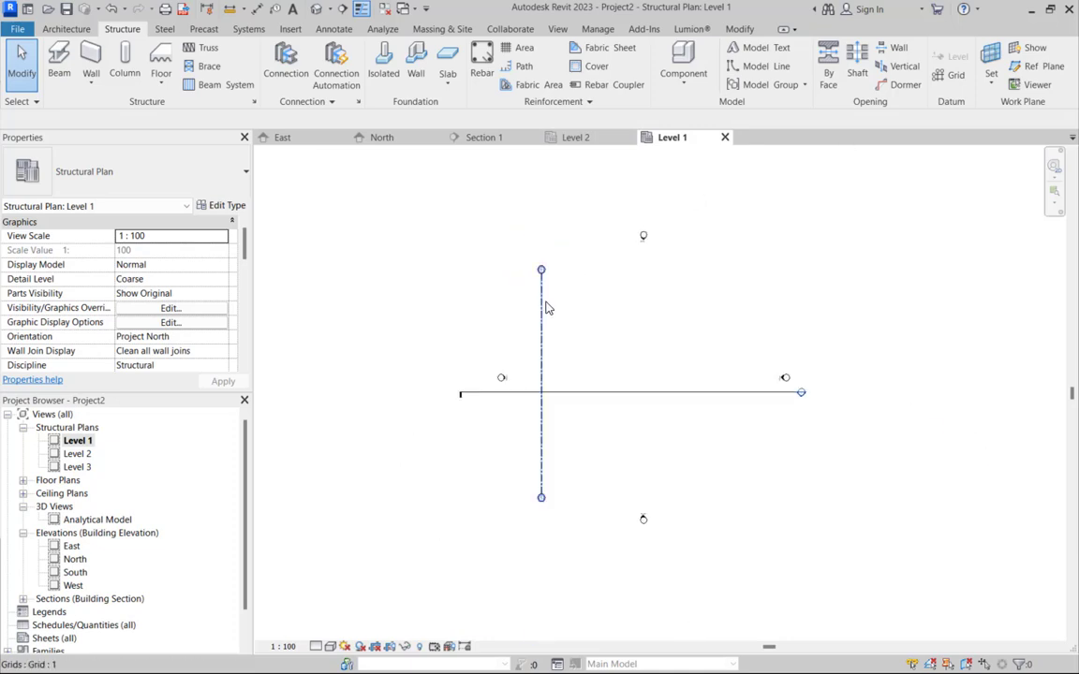
{"action": "scroll", "coordinate": [548, 418], "scroll_direction": "up", "scroll_amount": 5}
{"action": "scroll", "coordinate": [536, 419], "scroll_direction": "up", "scroll_amount": 2}
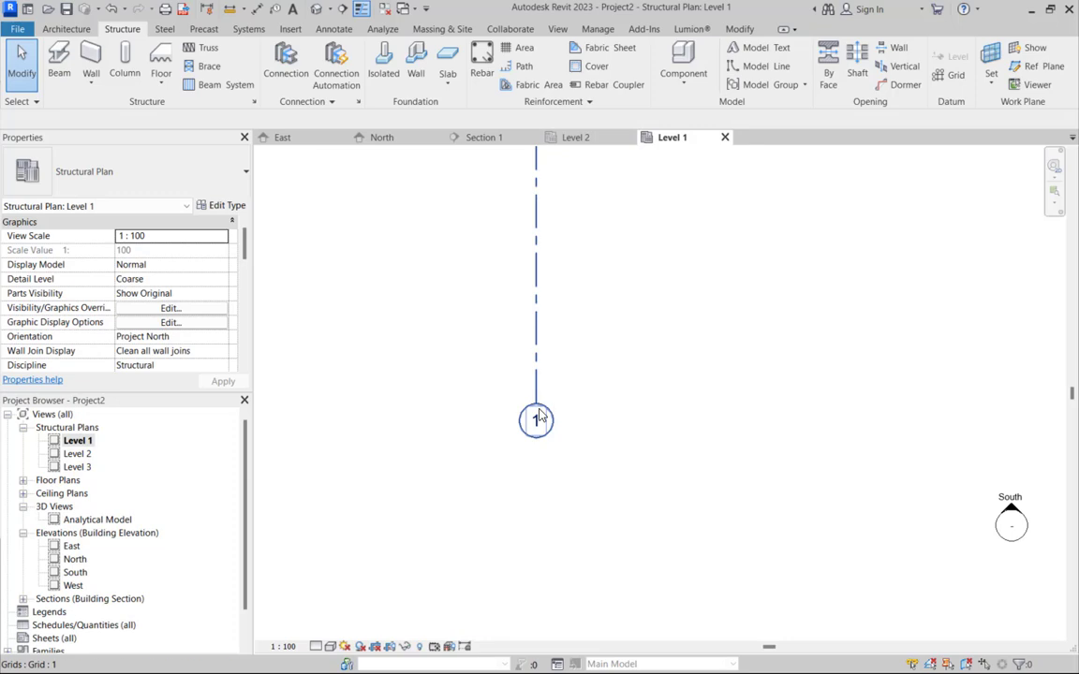
{"action": "scroll", "coordinate": [539, 412], "scroll_direction": "down", "scroll_amount": 3}
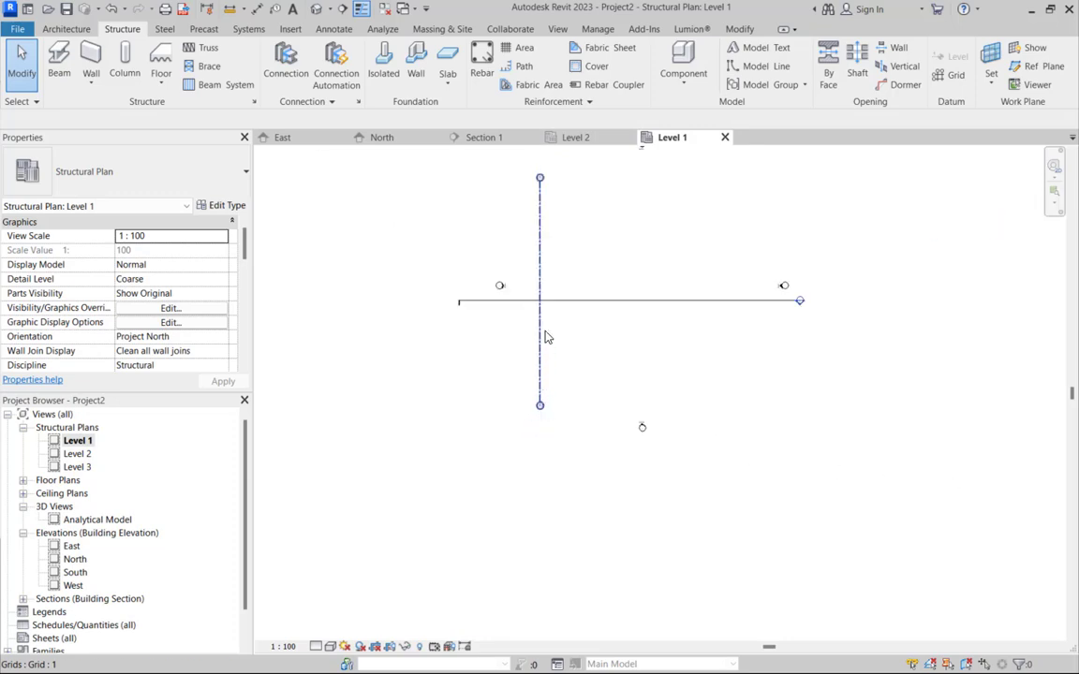
{"action": "key", "text": "Escape"}
{"action": "scroll", "coordinate": [543, 281], "scroll_direction": "down", "scroll_amount": 2}
{"action": "scroll", "coordinate": [547, 265], "scroll_direction": "up", "scroll_amount": 4}
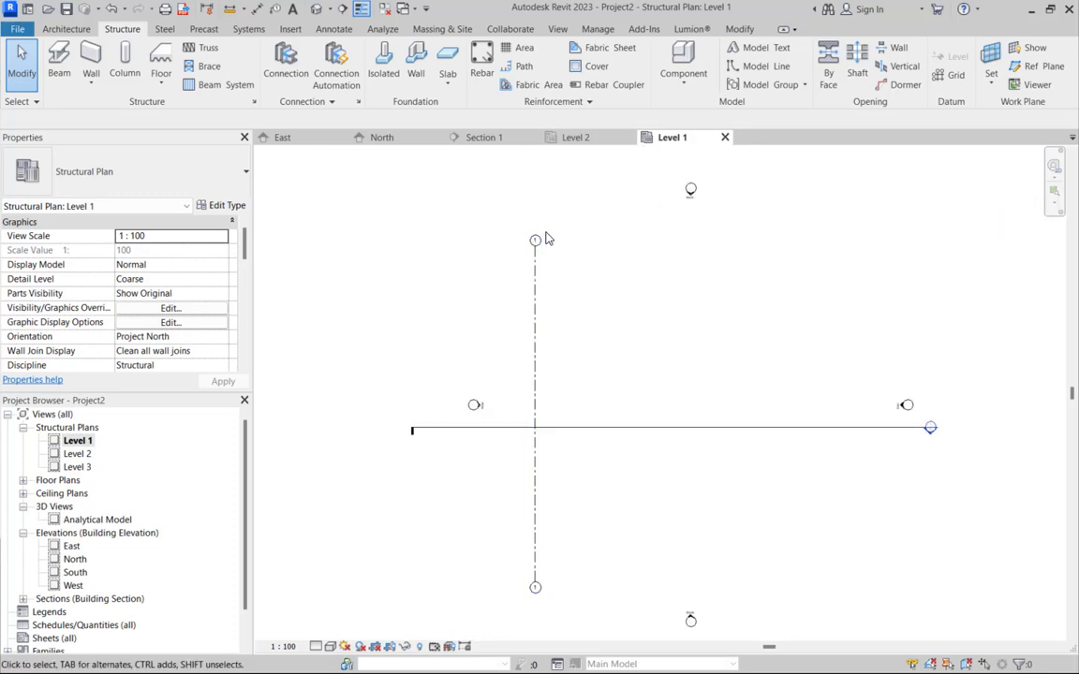
{"action": "scroll", "coordinate": [525, 318], "scroll_direction": "down", "scroll_amount": 2}
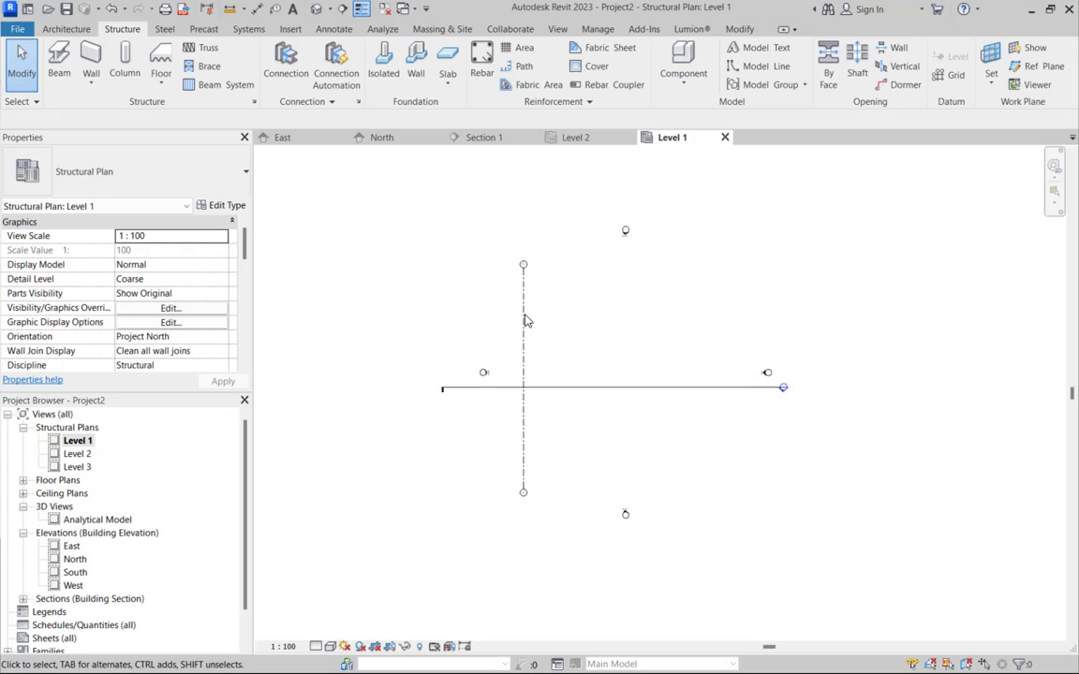
{"action": "scroll", "coordinate": [525, 320], "scroll_direction": "up", "scroll_amount": 2}
{"action": "left_click", "coordinate": [525, 300]}
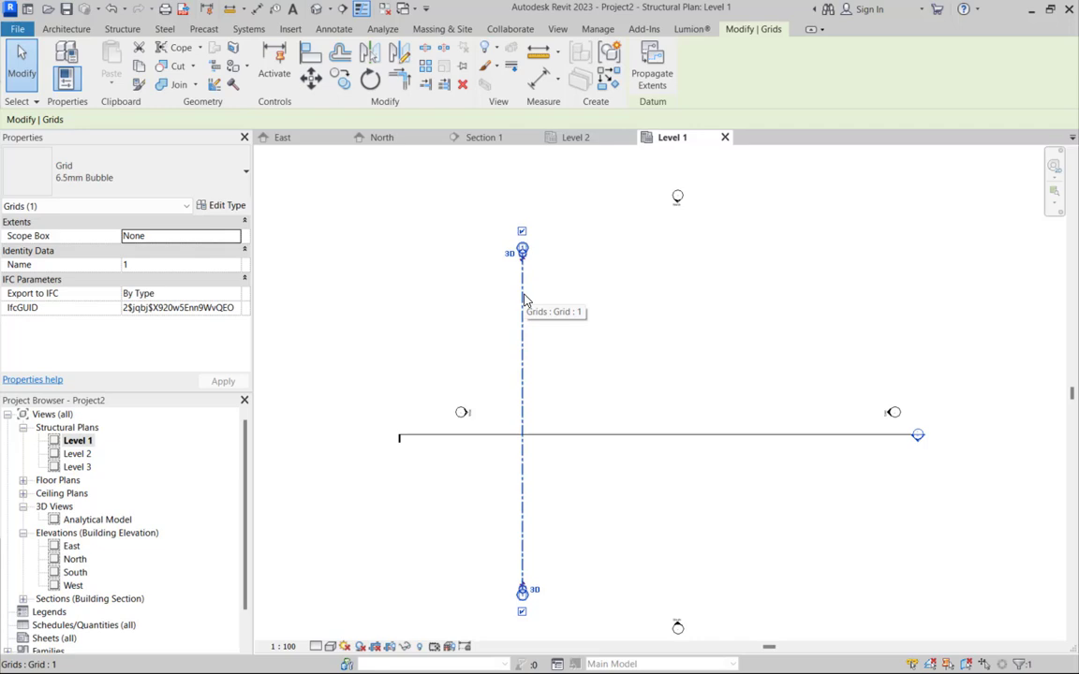
{"action": "left_click", "coordinate": [340, 79]}
{"action": "key", "text": "Escape"}
{"action": "key", "text": "Escape"}
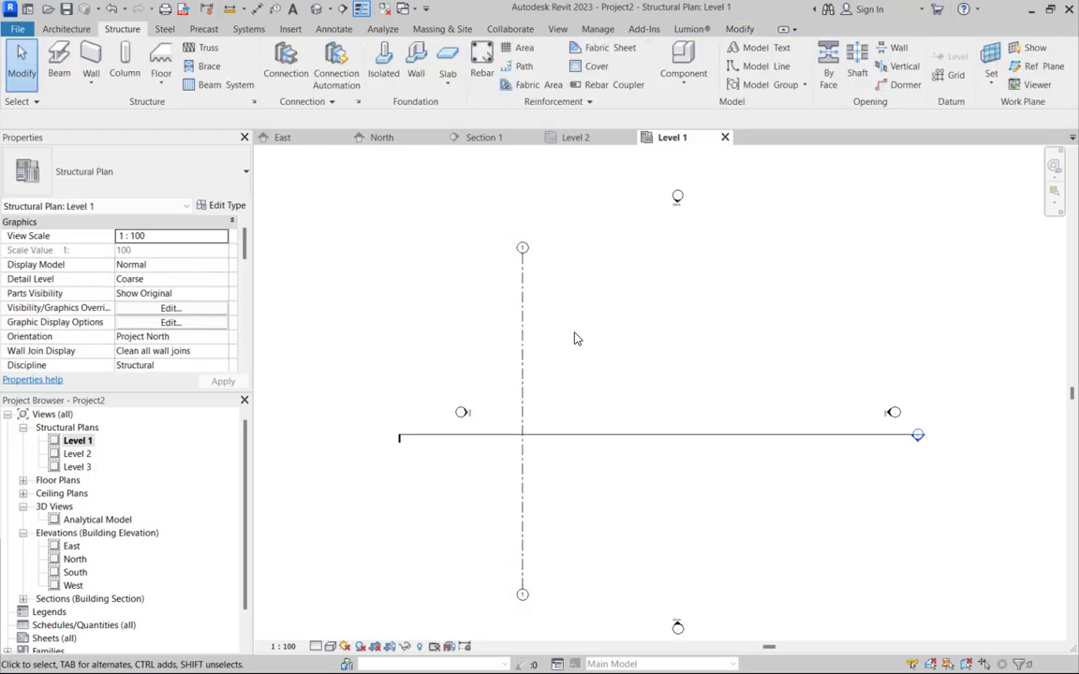
- Copy grid 1 horizontally to its right by 5000 mm and end the Copy command
{"action": "left_click", "coordinate": [523, 300]}
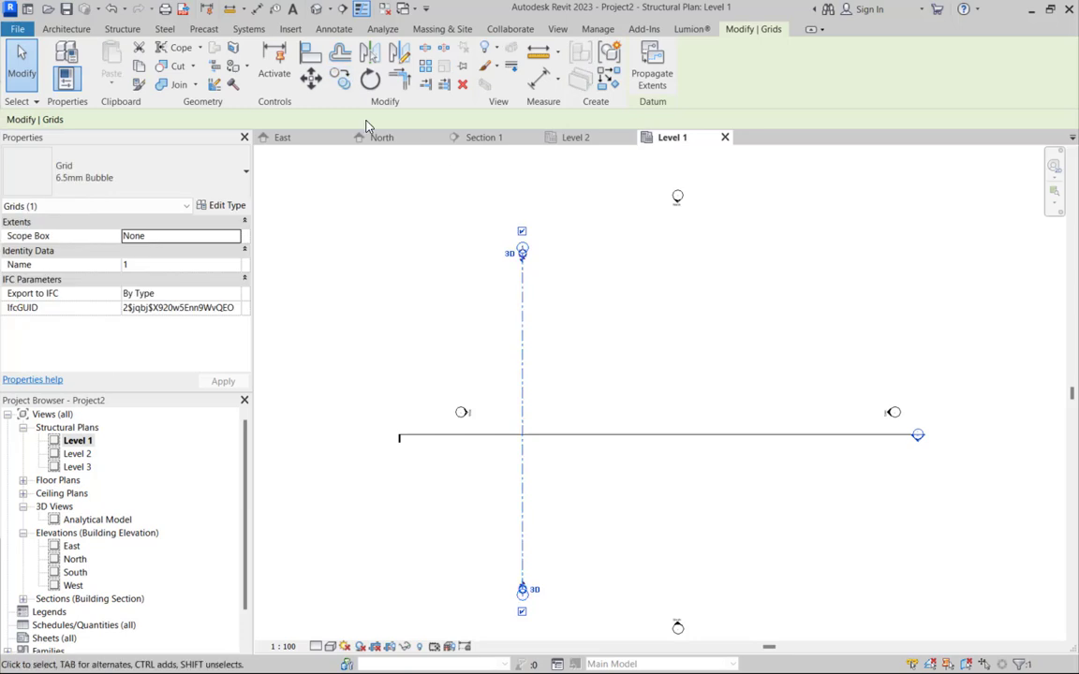
{"action": "left_click", "coordinate": [340, 78]}
{"action": "left_click", "coordinate": [523, 295]}
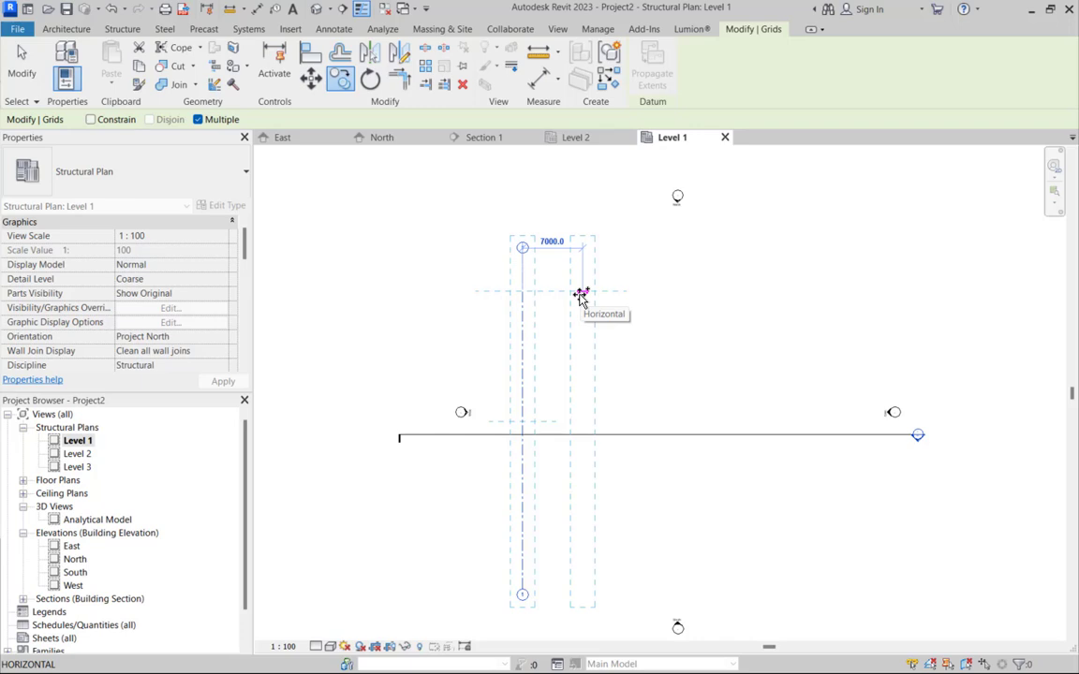
{"action": "type", "text": "5"}
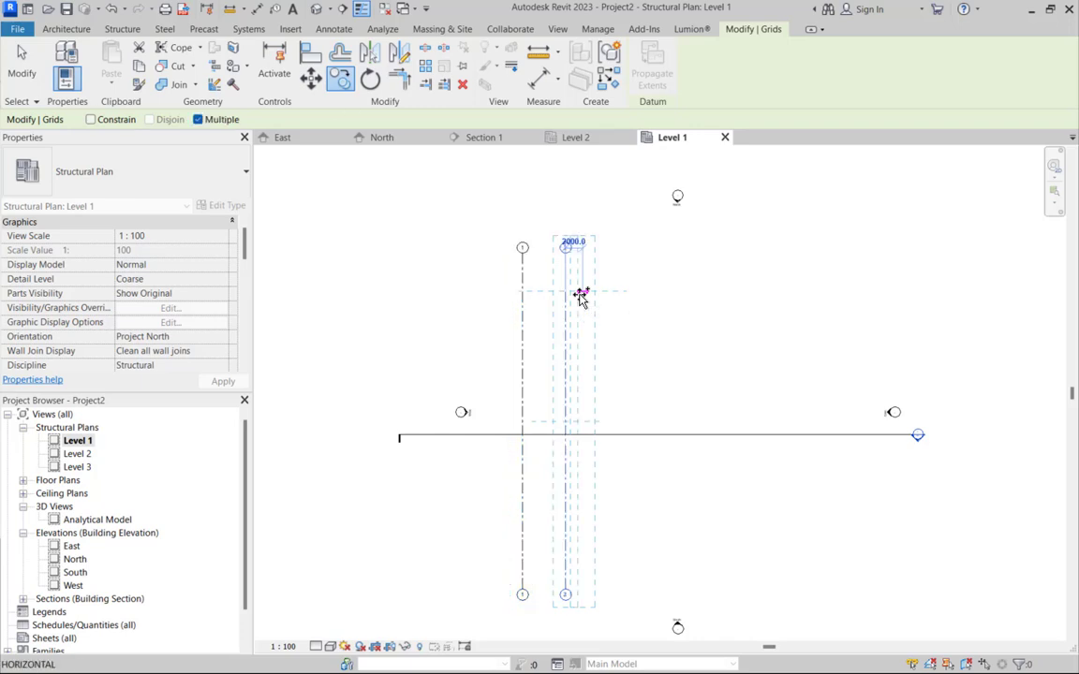
{"action": "key", "text": "Return"}
{"action": "left_click", "coordinate": [36, 62]}
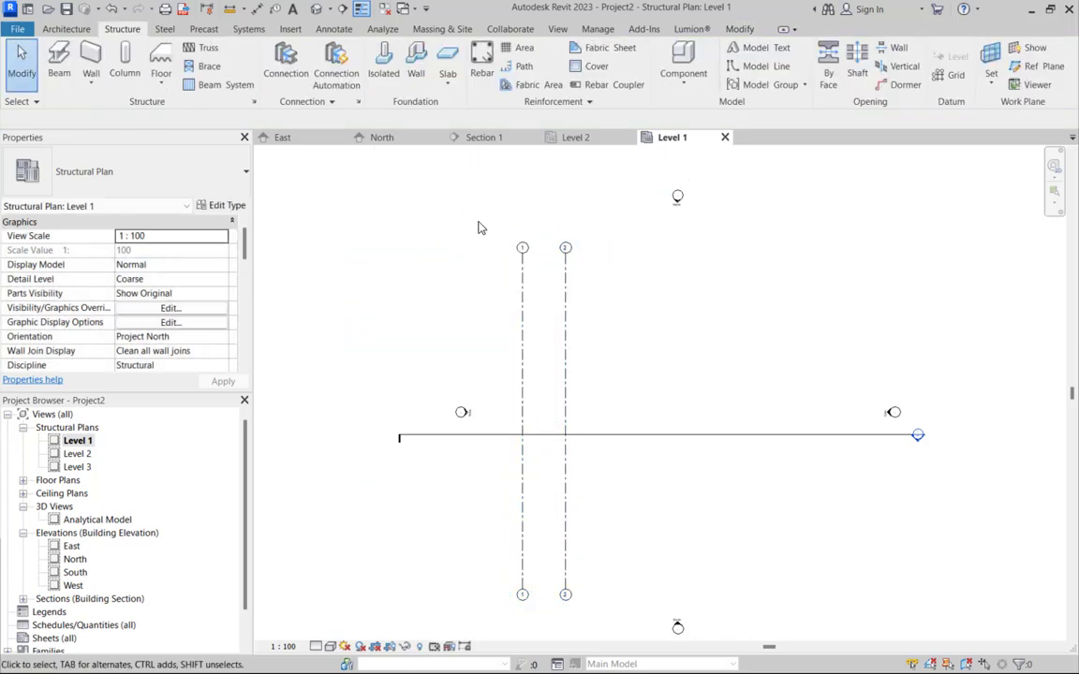
- Create a similar grid by picking the grid 2 line with an offset of 6000 to its right
{"action": "left_click", "coordinate": [565, 282]}
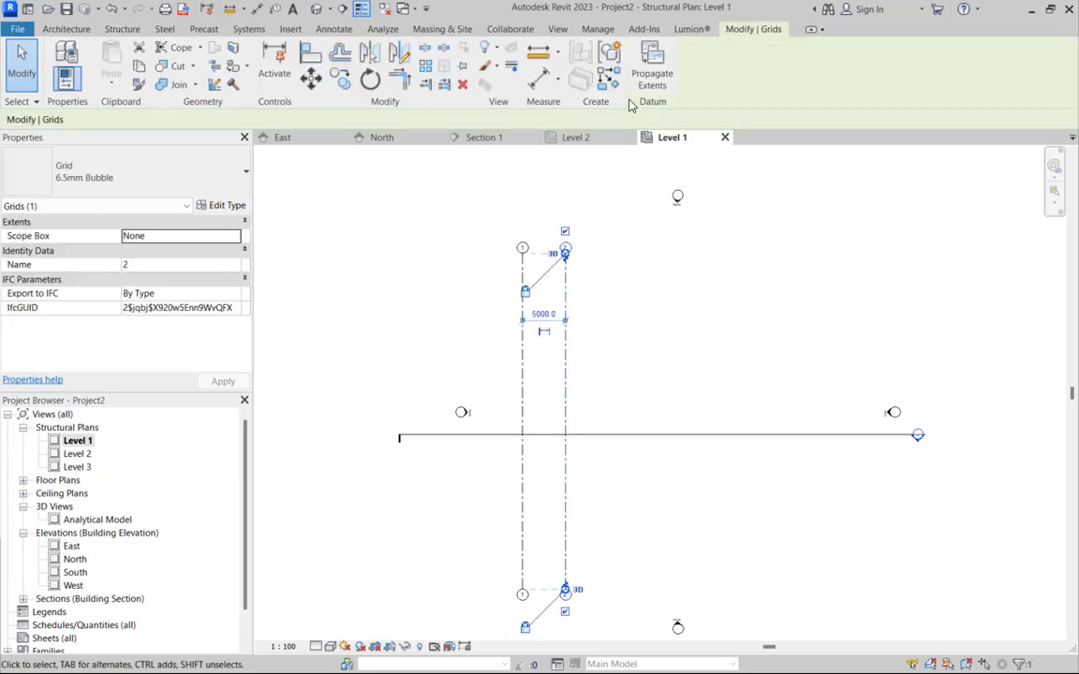
{"action": "left_click", "coordinate": [610, 79]}
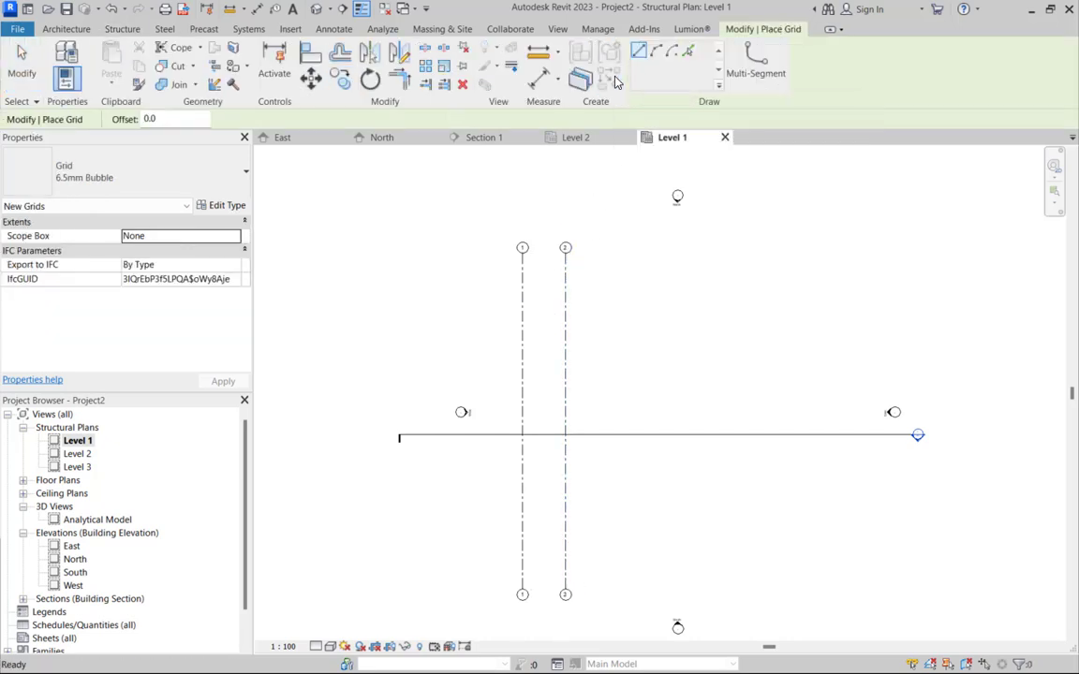
{"action": "left_click", "coordinate": [689, 52]}
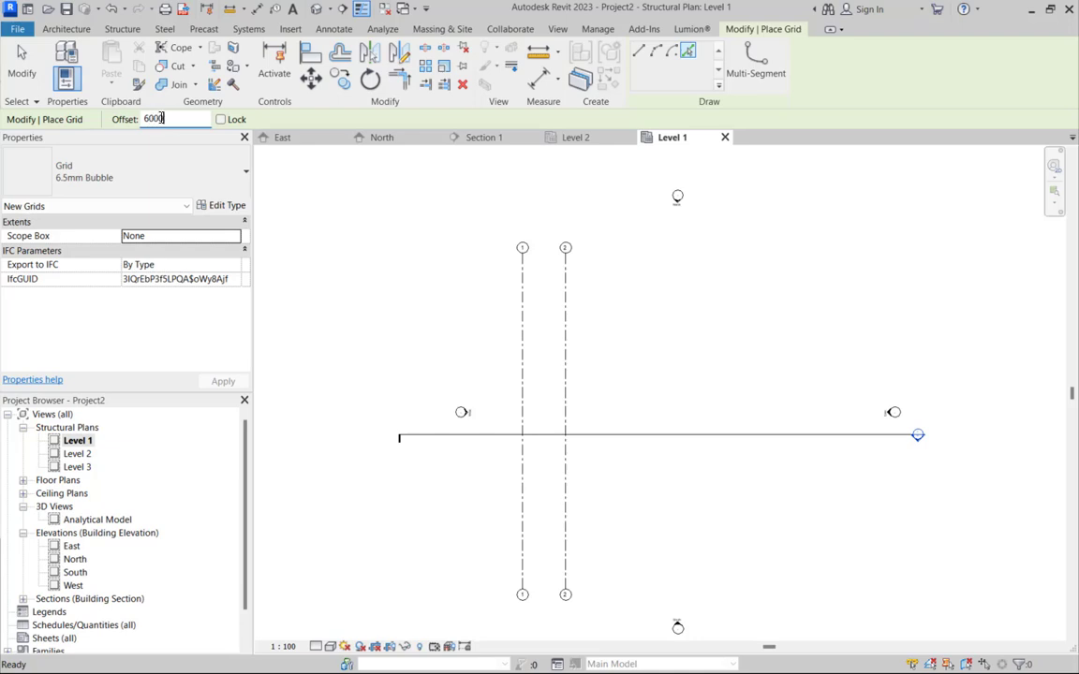
{"action": "scroll", "coordinate": [570, 292], "scroll_direction": "up", "scroll_amount": 1}
{"action": "left_click", "coordinate": [566, 294]}
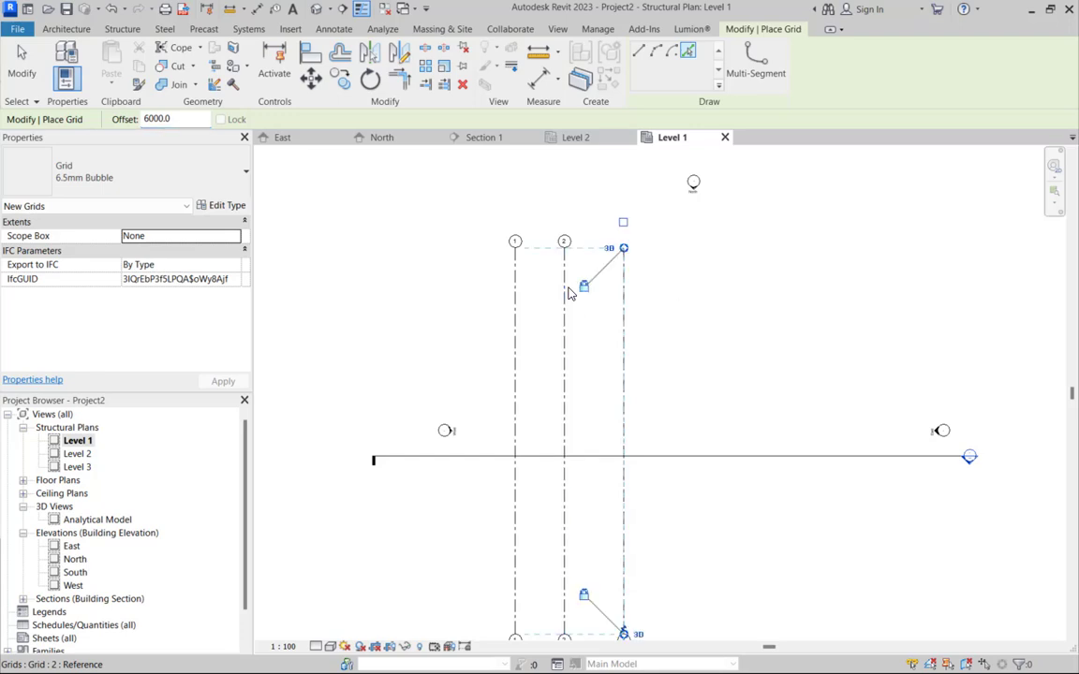
- Add two more vertical grids by picking each newest grid line in turn with the 6000 offset to the right
{"action": "scroll", "coordinate": [568, 293], "scroll_direction": "down", "scroll_amount": 3}
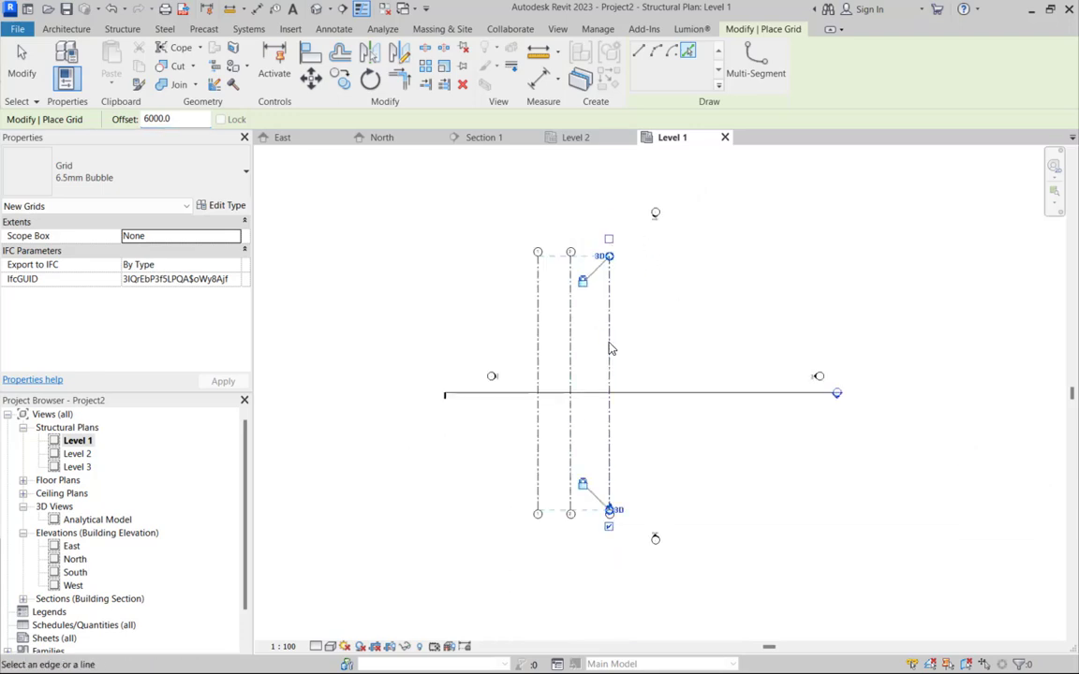
{"action": "scroll", "coordinate": [580, 272], "scroll_direction": "up", "scroll_amount": 3}
{"action": "scroll", "coordinate": [573, 299], "scroll_direction": "down", "scroll_amount": 2}
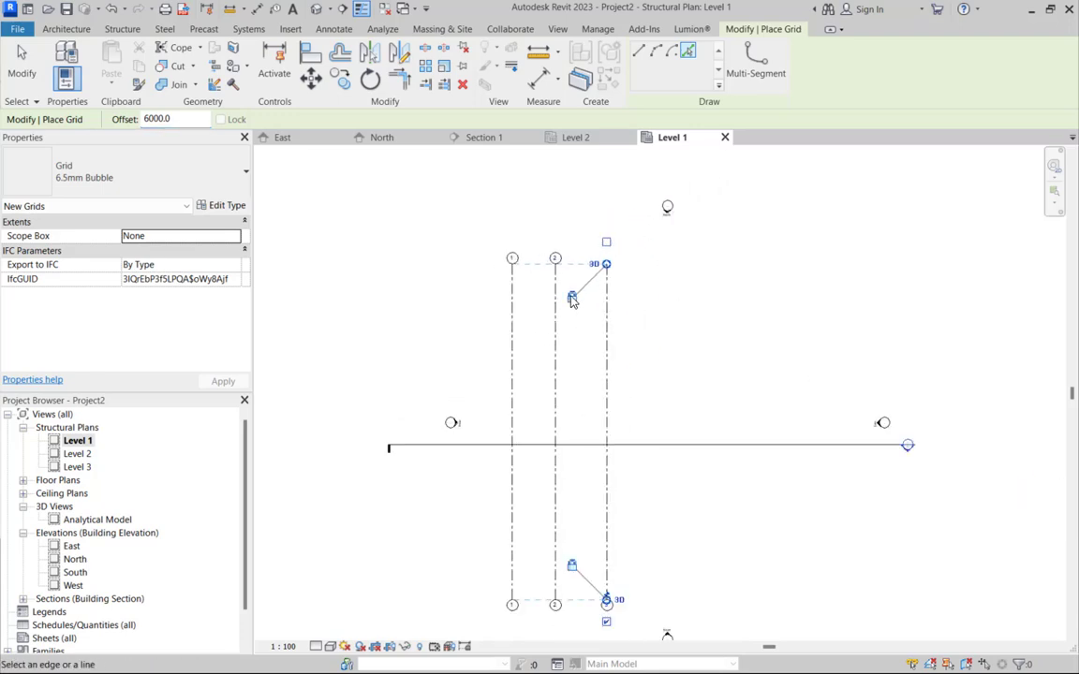
{"action": "scroll", "coordinate": [629, 347], "scroll_direction": "up", "scroll_amount": 2}
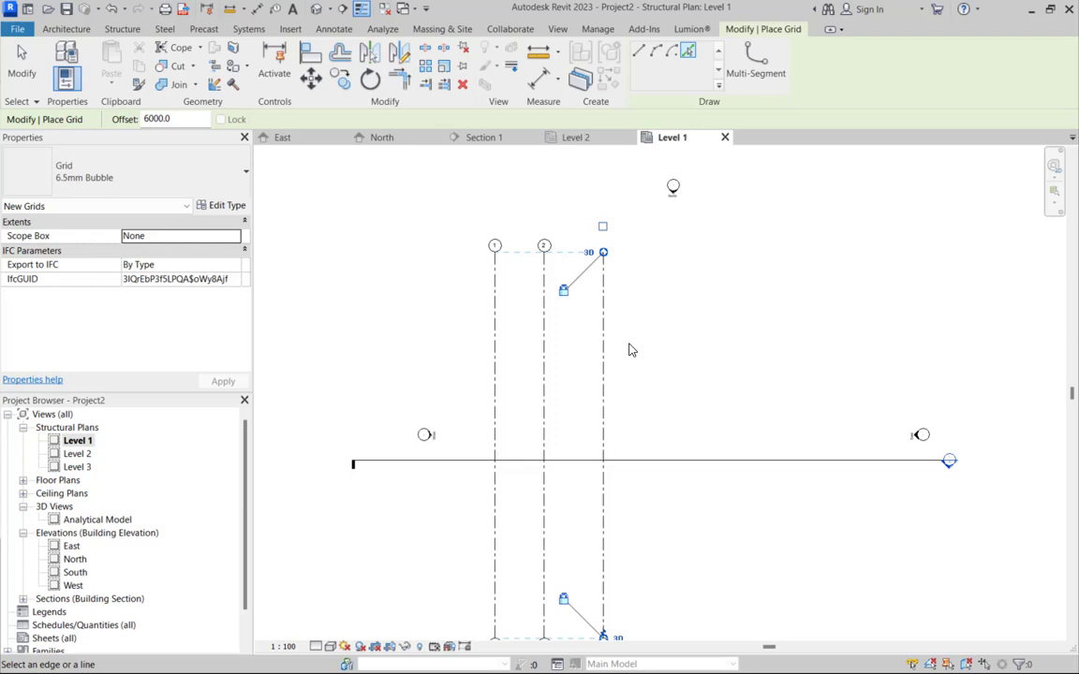
{"action": "left_click", "coordinate": [607, 297]}
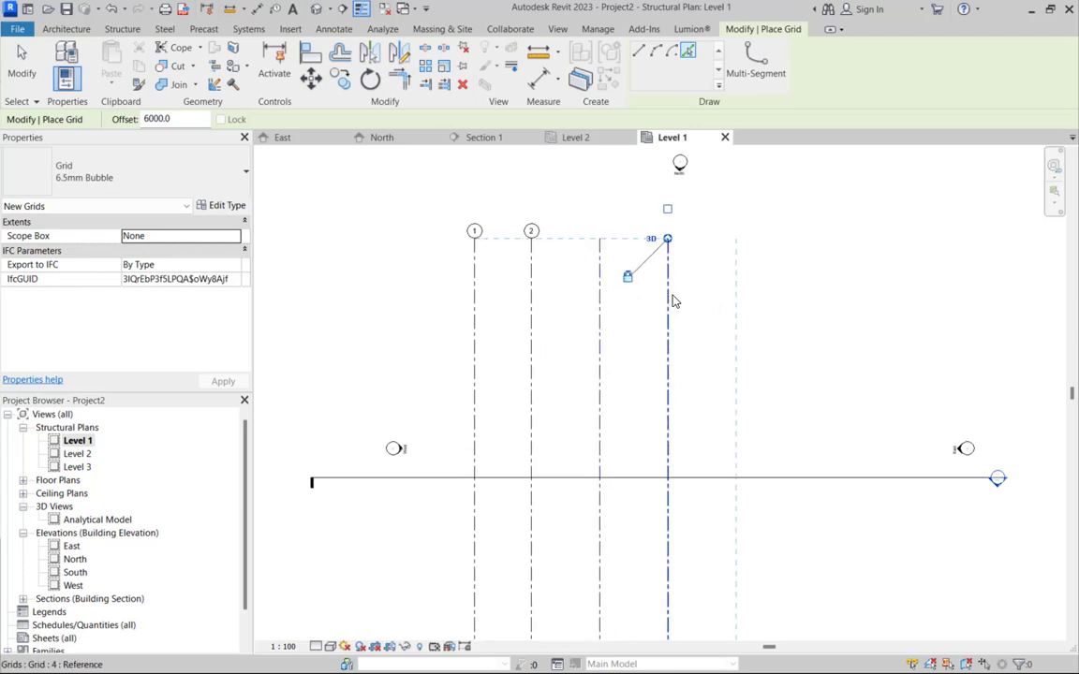
{"action": "left_click", "coordinate": [674, 301]}
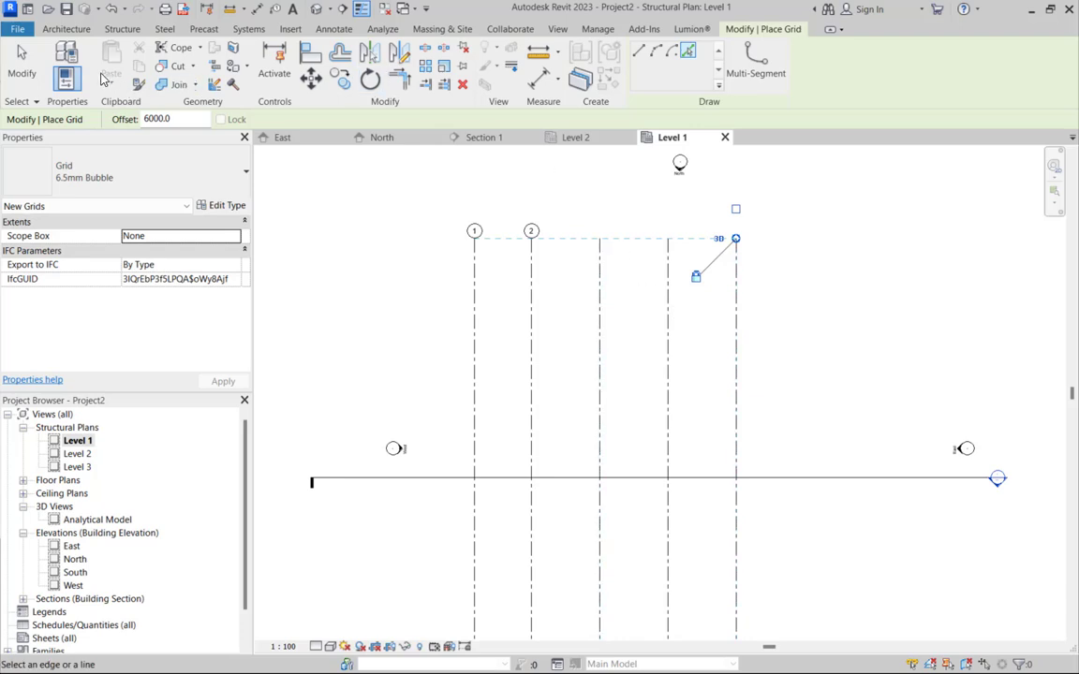
- End grid placement and show the number bubbles at the upper ends of grids 3, 4 and 5
{"action": "left_click", "coordinate": [21, 61]}
{"action": "scroll", "coordinate": [498, 258], "scroll_direction": "down", "scroll_amount": 1}
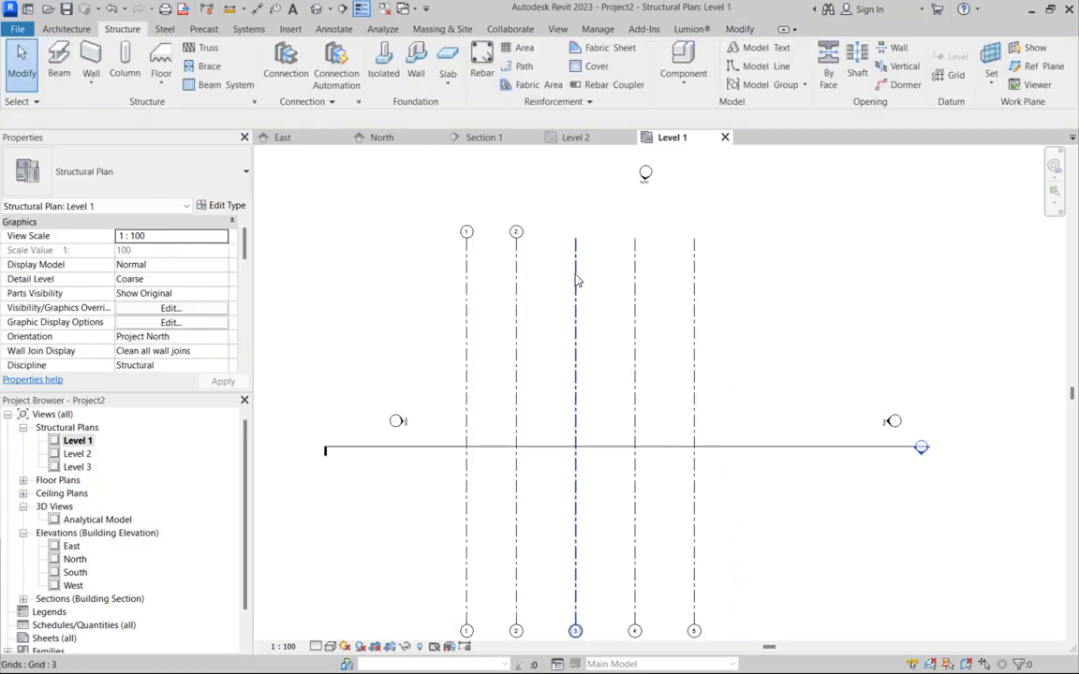
{"action": "left_click", "coordinate": [575, 280]}
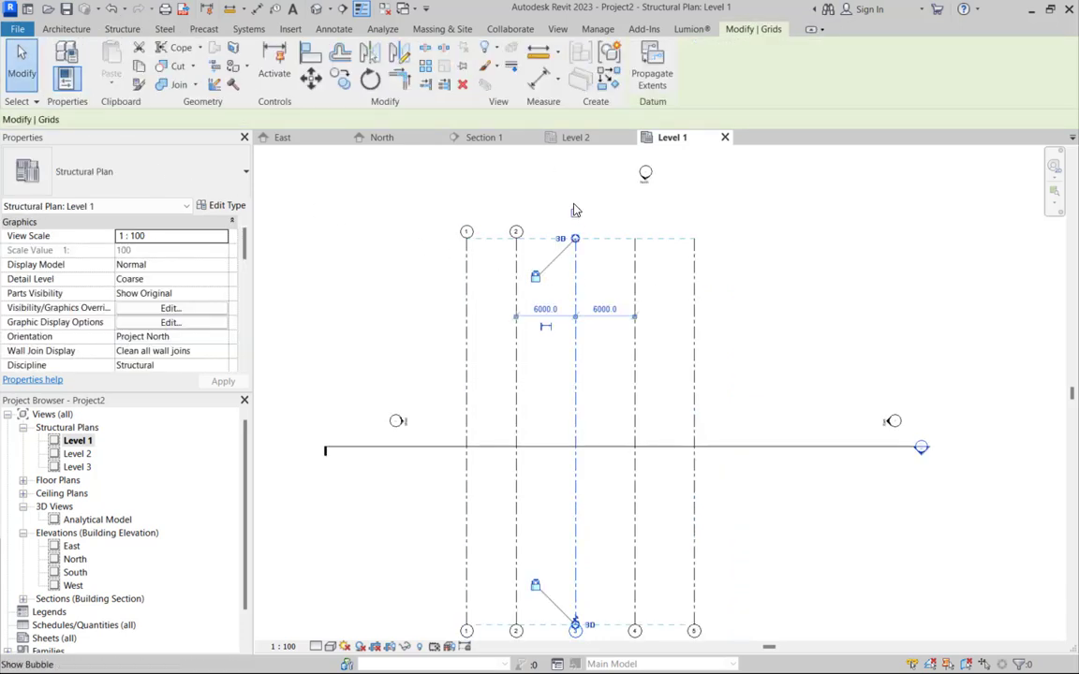
{"action": "left_click", "coordinate": [635, 259]}
{"action": "left_click", "coordinate": [694, 246]}
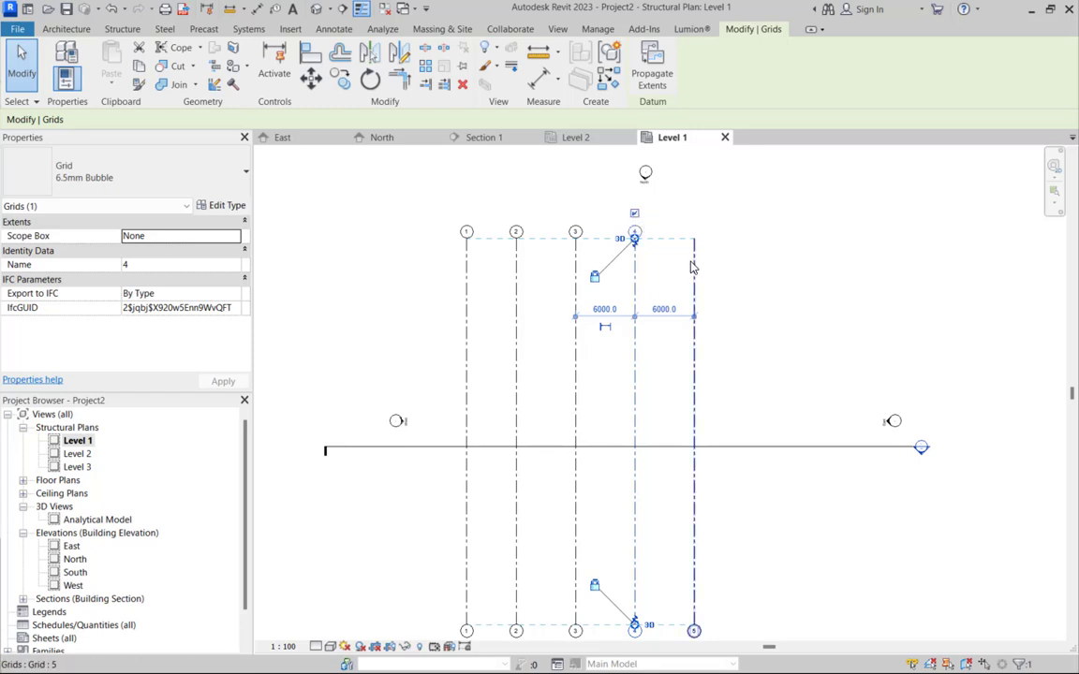
{"action": "key", "text": "Escape"}
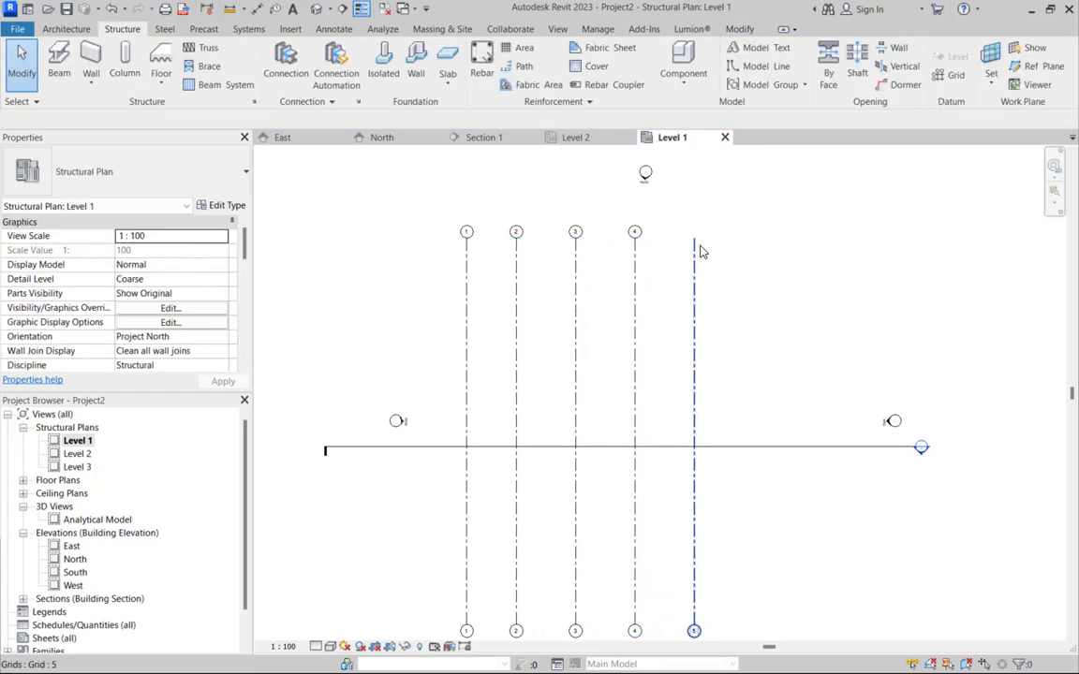
{"action": "left_click", "coordinate": [695, 226]}
{"action": "scroll", "coordinate": [608, 262], "scroll_direction": "down", "scroll_amount": 4}
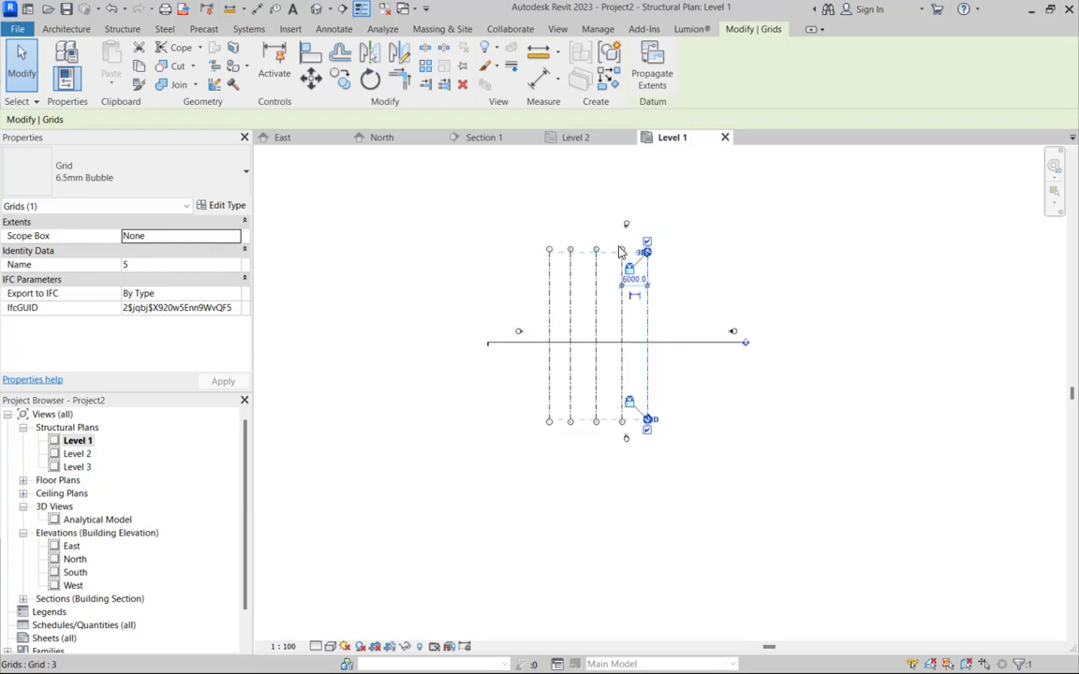
- Deselect grid 5 and examine the five vertical grids with their bubbles at both ends
{"action": "scroll", "coordinate": [626, 257], "scroll_direction": "up", "scroll_amount": 5}
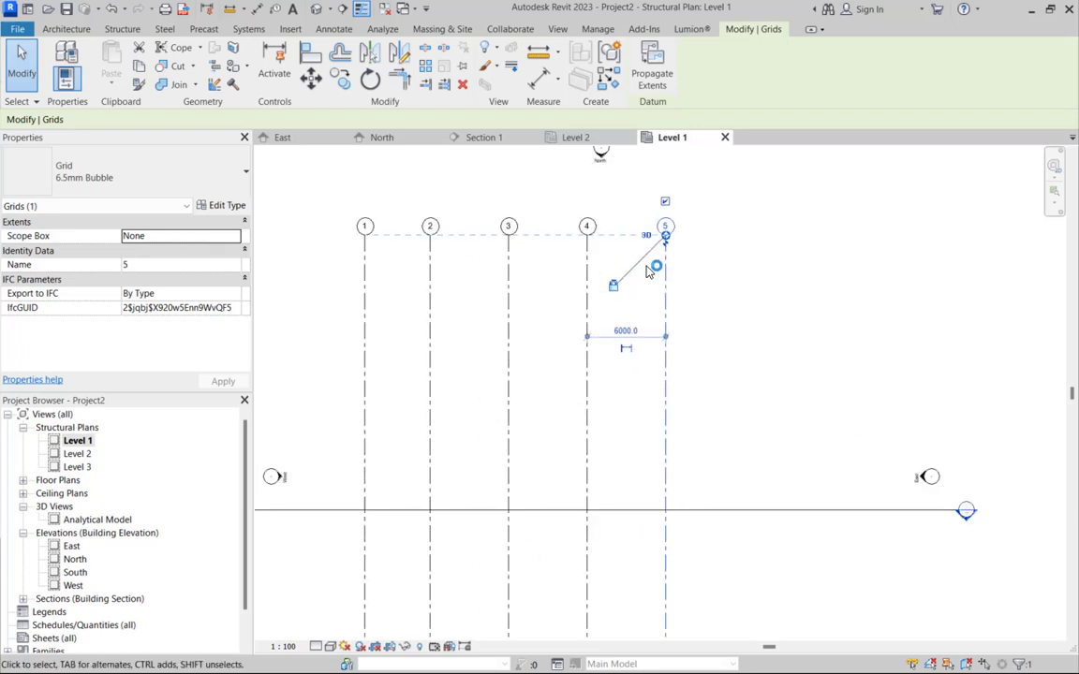
{"action": "scroll", "coordinate": [658, 261], "scroll_direction": "down", "scroll_amount": 5}
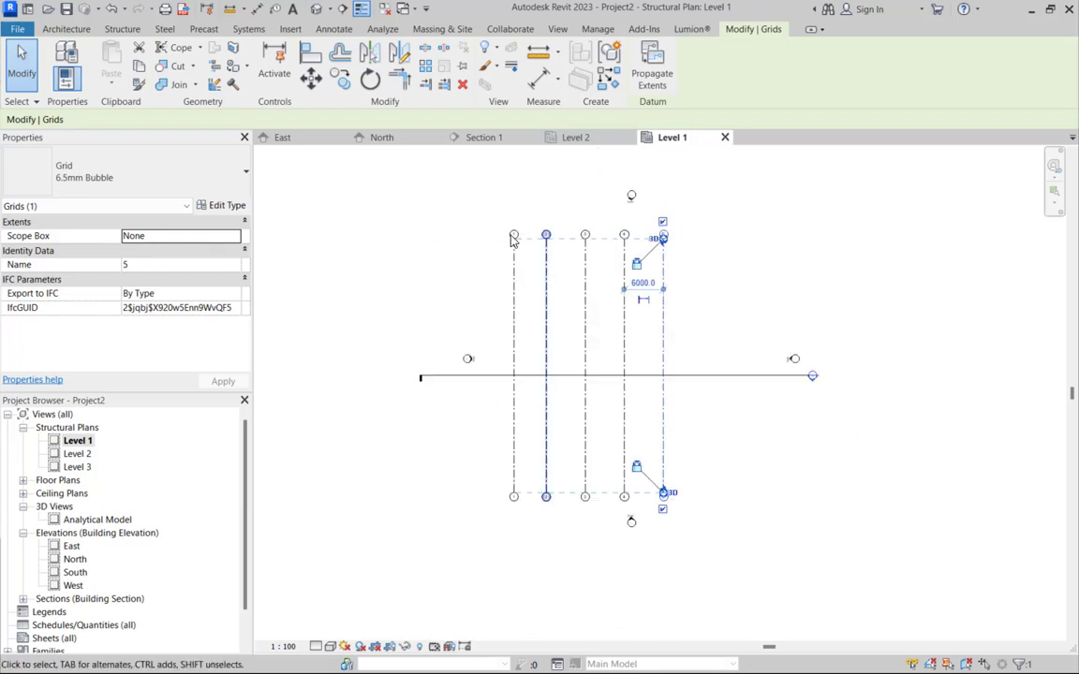
{"action": "scroll", "coordinate": [557, 269], "scroll_direction": "up", "scroll_amount": 2}
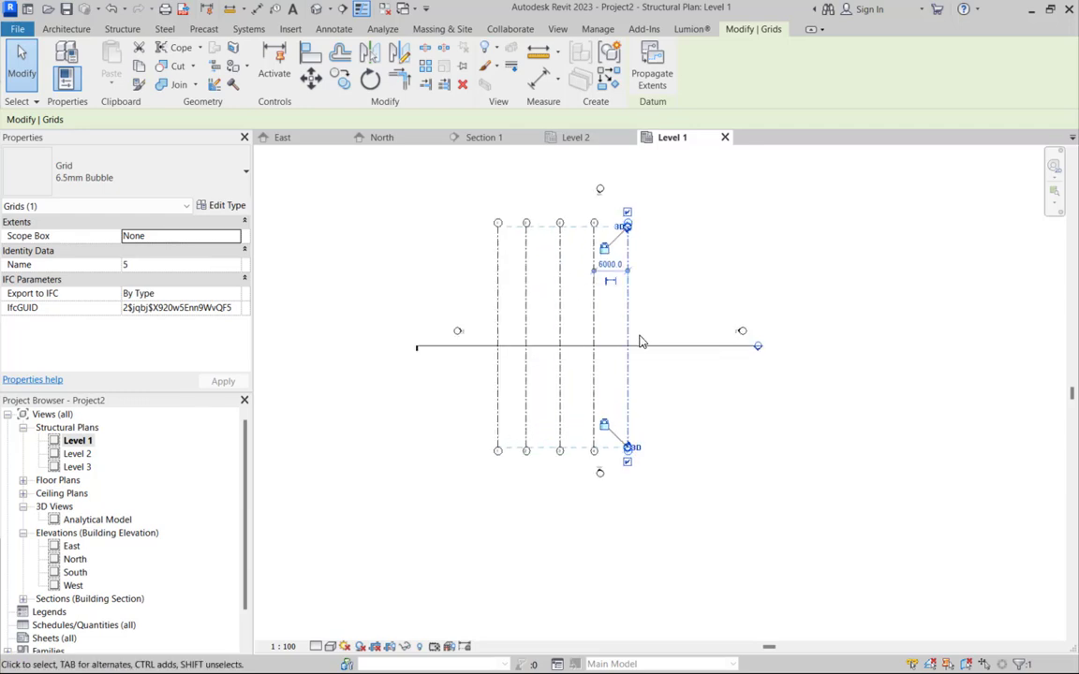
{"action": "left_click", "coordinate": [570, 332]}
{"action": "scroll", "coordinate": [573, 337], "scroll_direction": "down", "scroll_amount": 4}
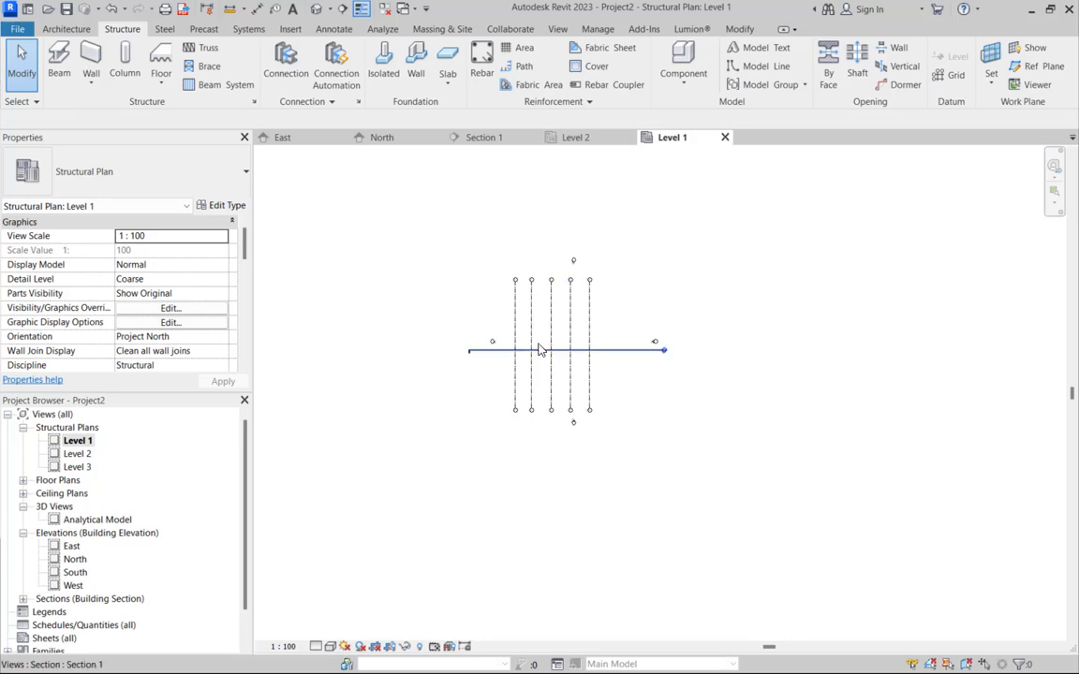
{"action": "scroll", "coordinate": [543, 349], "scroll_direction": "up", "scroll_amount": 2}
{"action": "scroll", "coordinate": [545, 344], "scroll_direction": "up", "scroll_amount": 3}
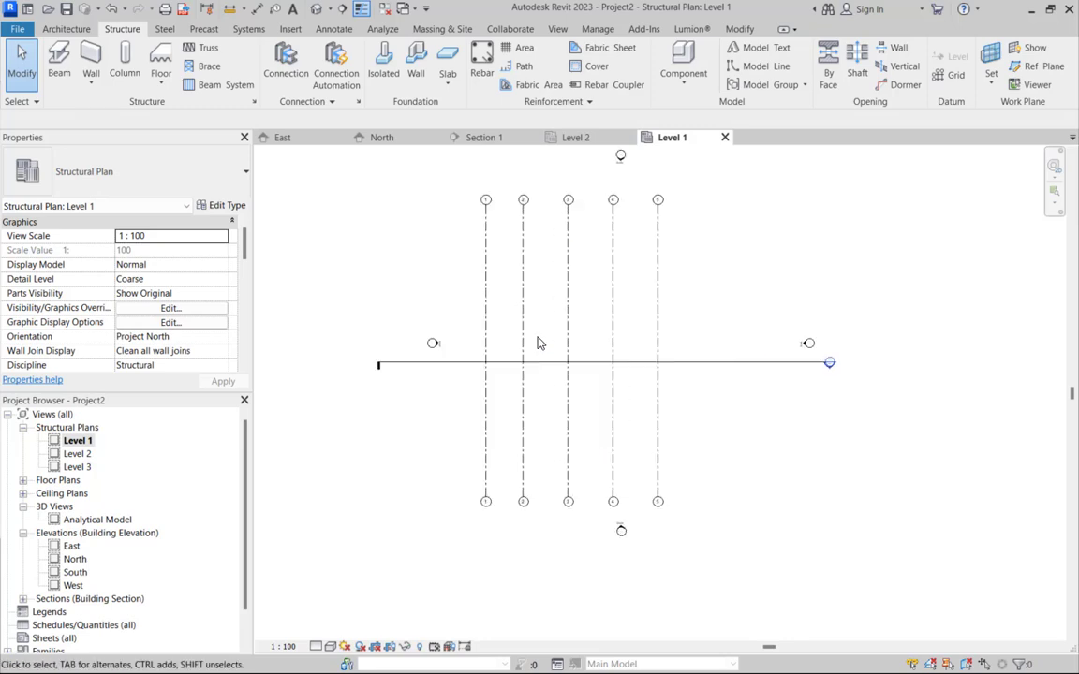
{"action": "scroll", "coordinate": [515, 376], "scroll_direction": "down", "scroll_amount": 1}
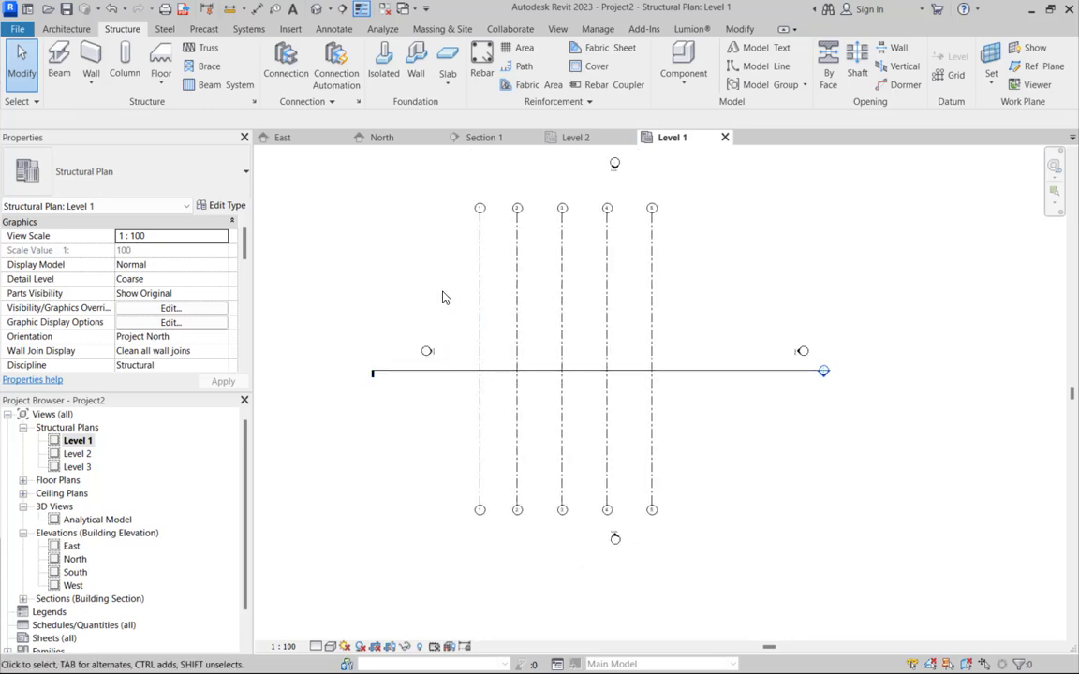
{"action": "scroll", "coordinate": [535, 345], "scroll_direction": "down", "scroll_amount": 2}
{"action": "scroll", "coordinate": [534, 344], "scroll_direction": "up", "scroll_amount": 2}
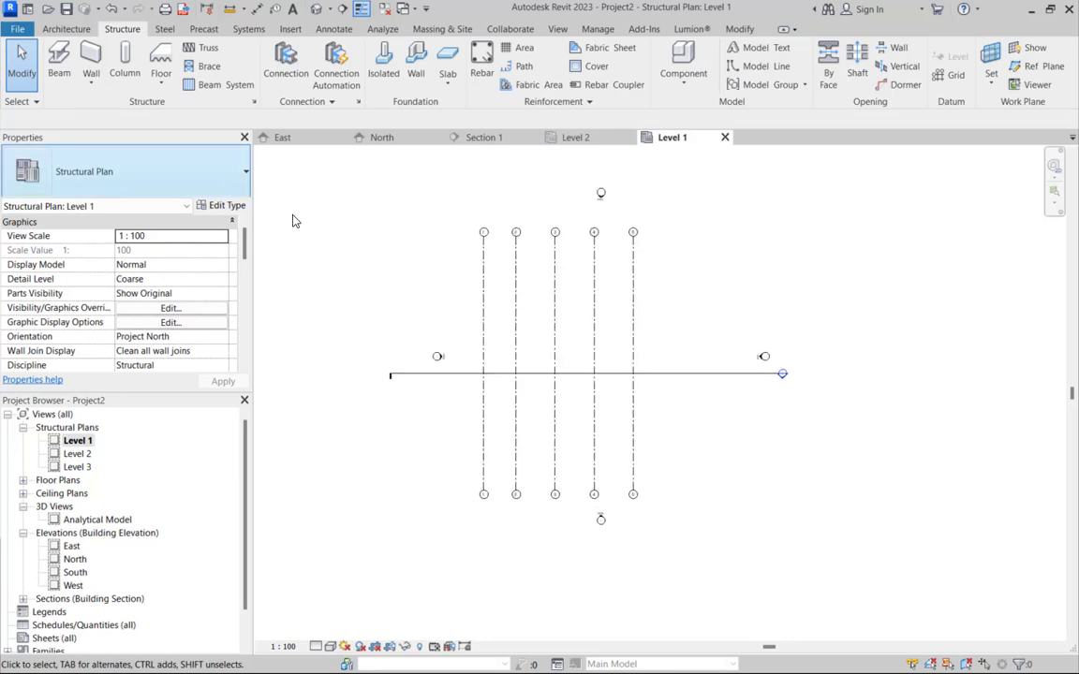
- Draw a horizontal grid from left to right across all five vertical grids, just below their upper bubbles
{"action": "left_click", "coordinate": [948, 77]}
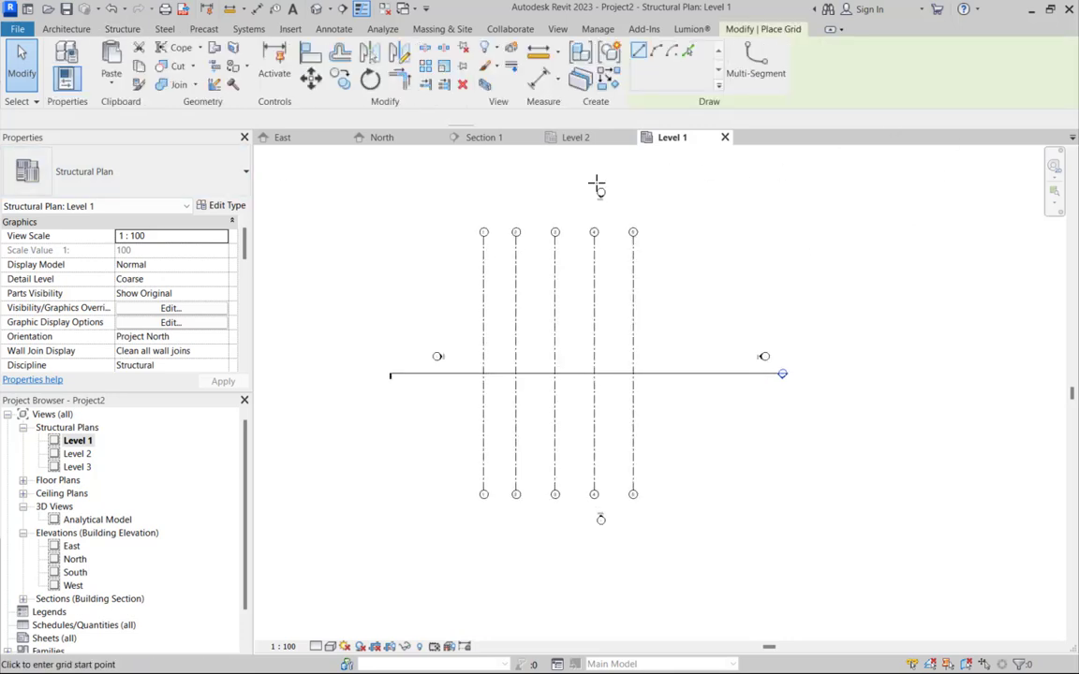
{"action": "scroll", "coordinate": [429, 258], "scroll_direction": "up", "scroll_amount": 1}
{"action": "left_click", "coordinate": [408, 260]}
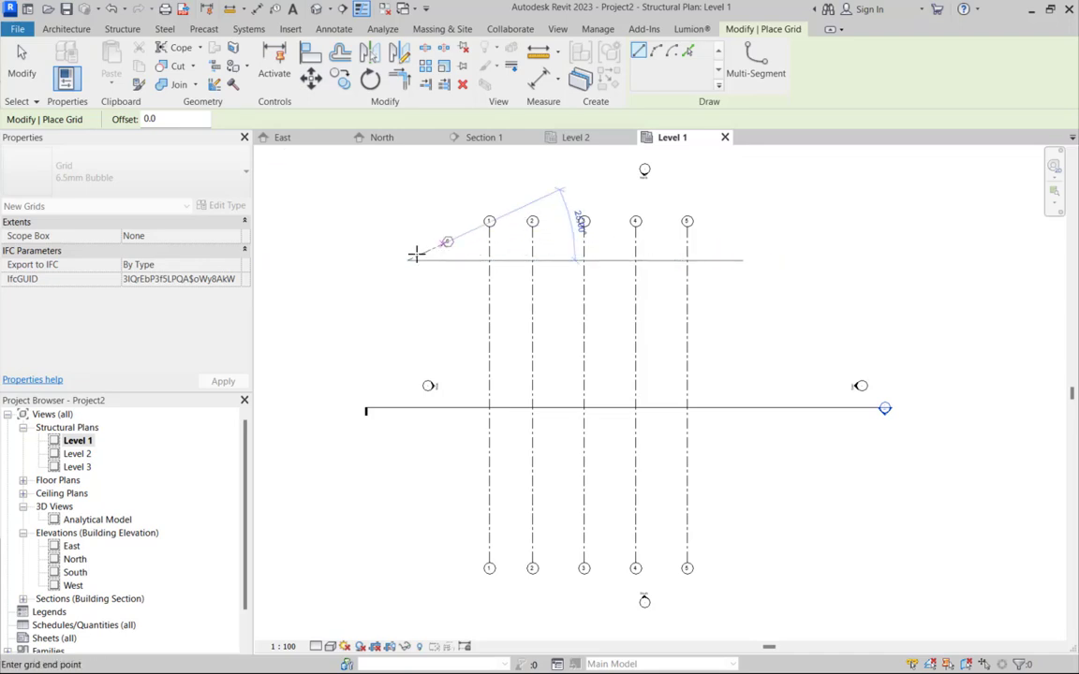
{"action": "left_click", "coordinate": [759, 259]}
{"action": "key", "text": "Escape"}
{"action": "key", "text": "Escape"}
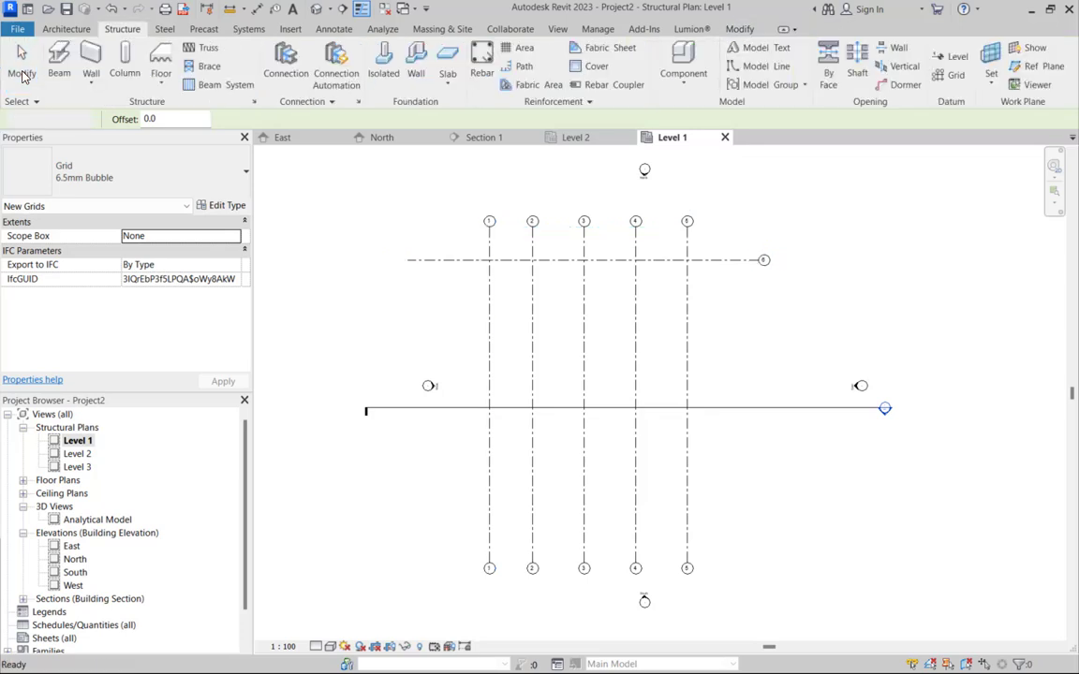
- Rename the new horizontal grid as A and deselect it
{"action": "scroll", "coordinate": [763, 258], "scroll_direction": "up", "scroll_amount": 5}
{"action": "left_click", "coordinate": [766, 254]}
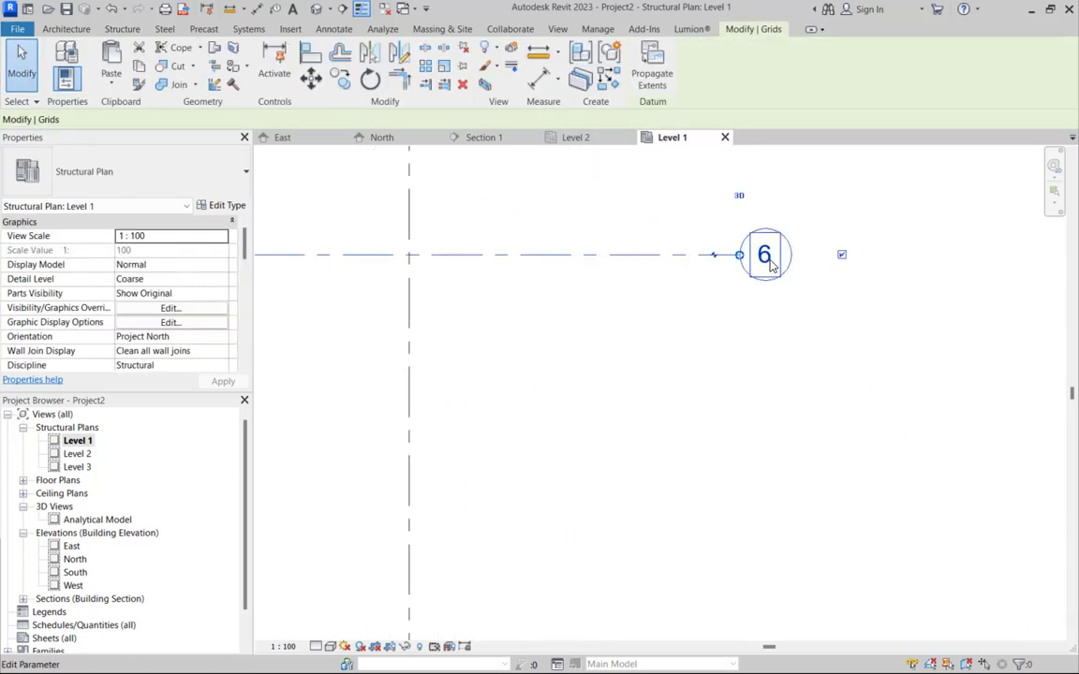
{"action": "left_click", "coordinate": [769, 255]}
{"action": "left_click", "coordinate": [773, 258]}
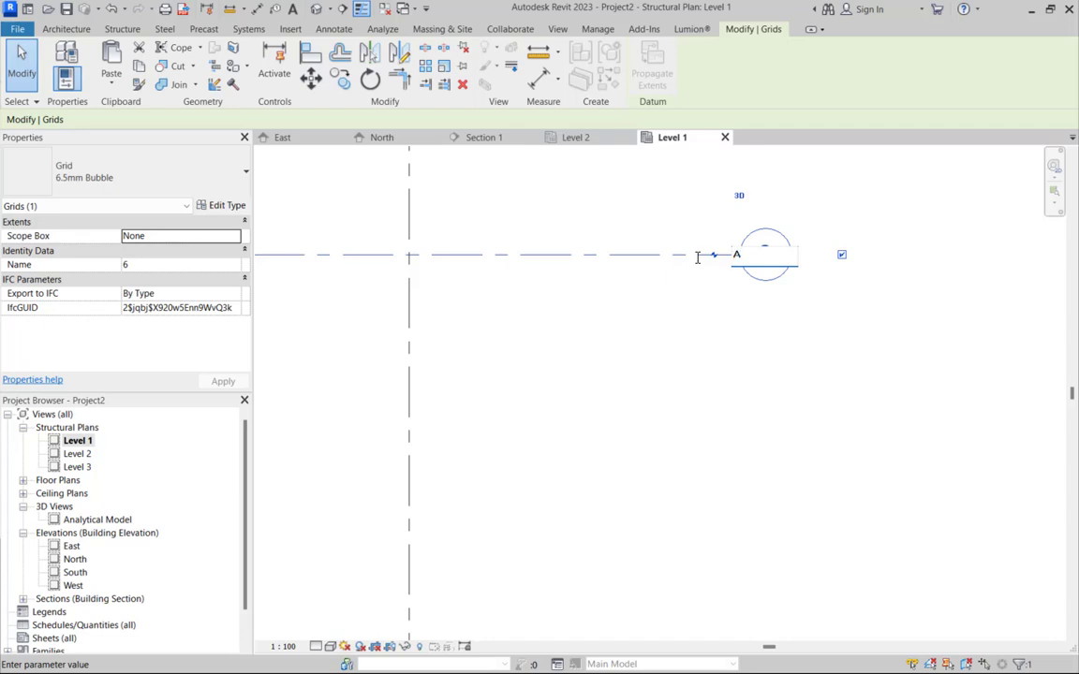
{"action": "type", "text": "A"}
{"action": "key", "text": "Return"}
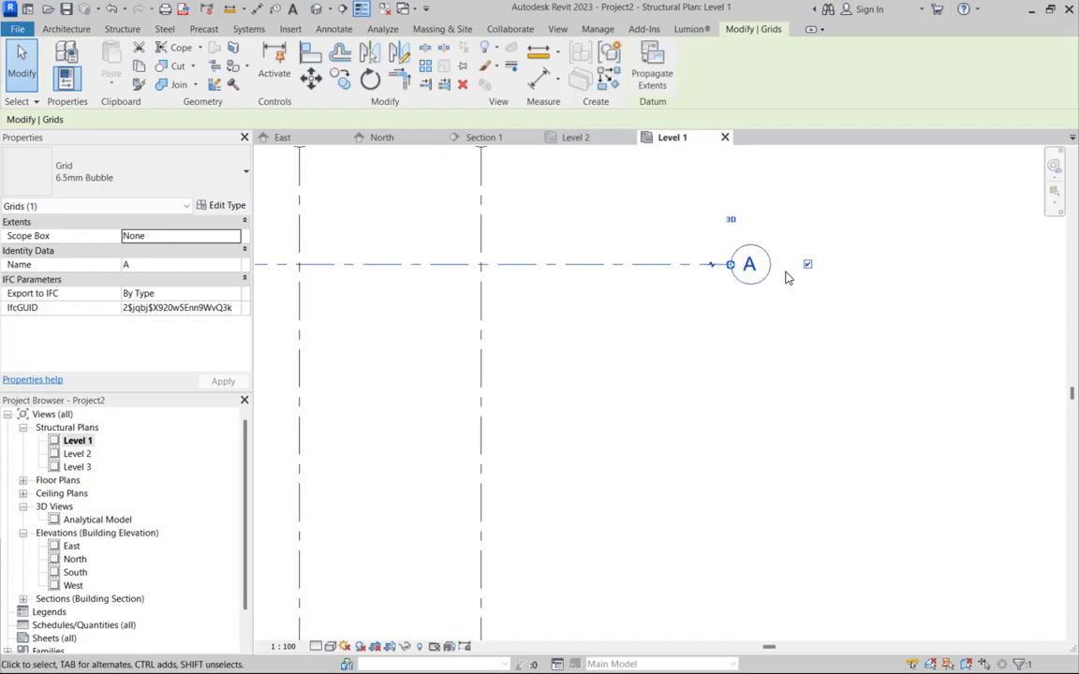
{"action": "scroll", "coordinate": [788, 277], "scroll_direction": "down", "scroll_amount": 2}
{"action": "scroll", "coordinate": [828, 317], "scroll_direction": "down", "scroll_amount": 2}
{"action": "left_click", "coordinate": [840, 335]}
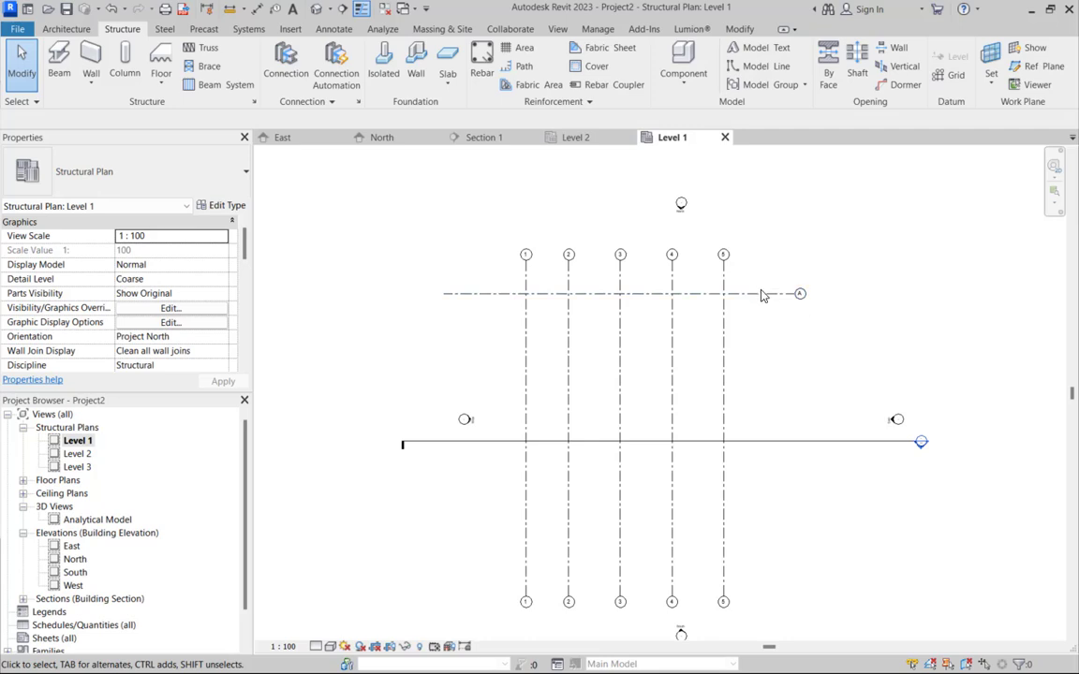
- Create two similar horizontal grids by picking grid A and the new grid B, each with a 3000 offset downward
{"action": "left_click", "coordinate": [760, 295]}
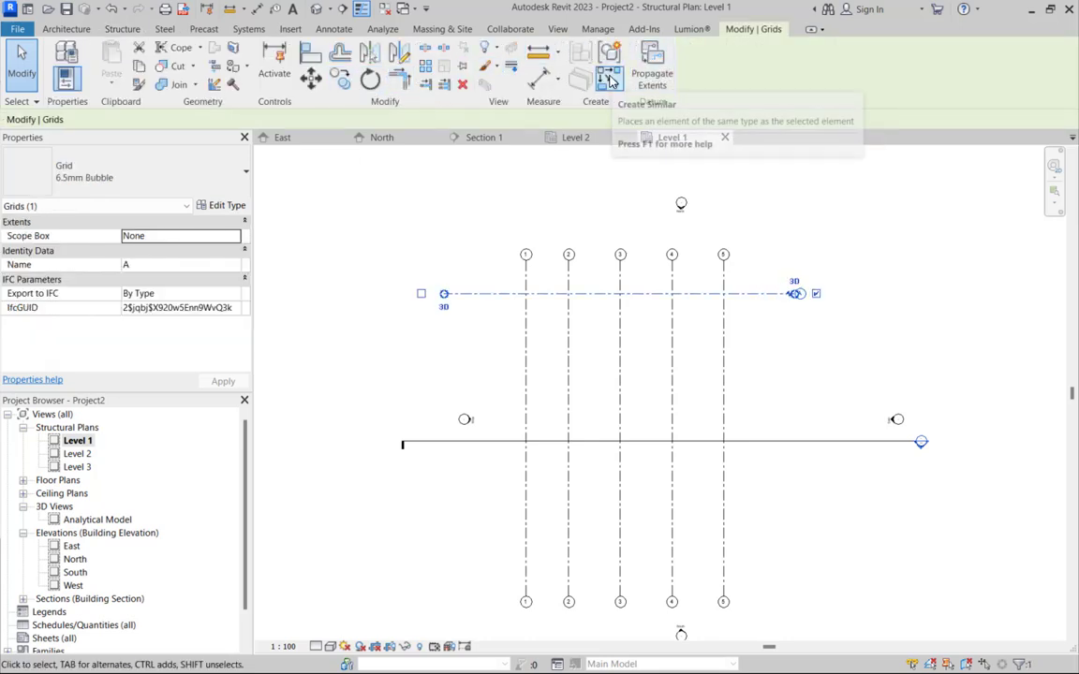
{"action": "left_click", "coordinate": [609, 80]}
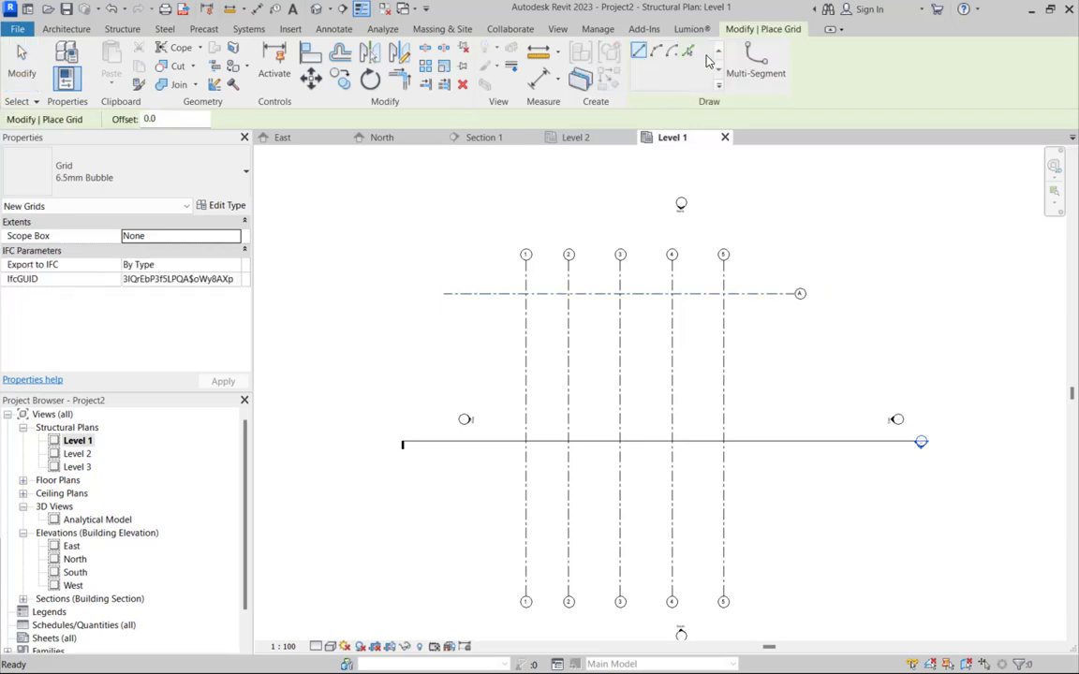
{"action": "left_click", "coordinate": [688, 50]}
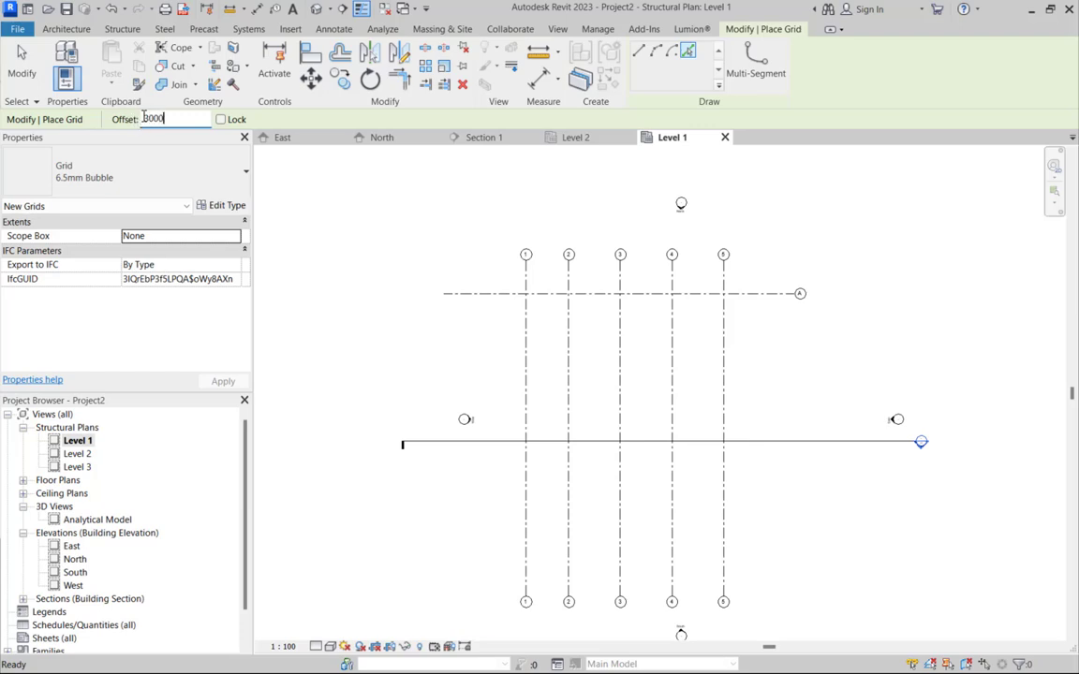
{"action": "left_click", "coordinate": [702, 303]}
{"action": "scroll", "coordinate": [711, 328], "scroll_direction": "up", "scroll_amount": 3}
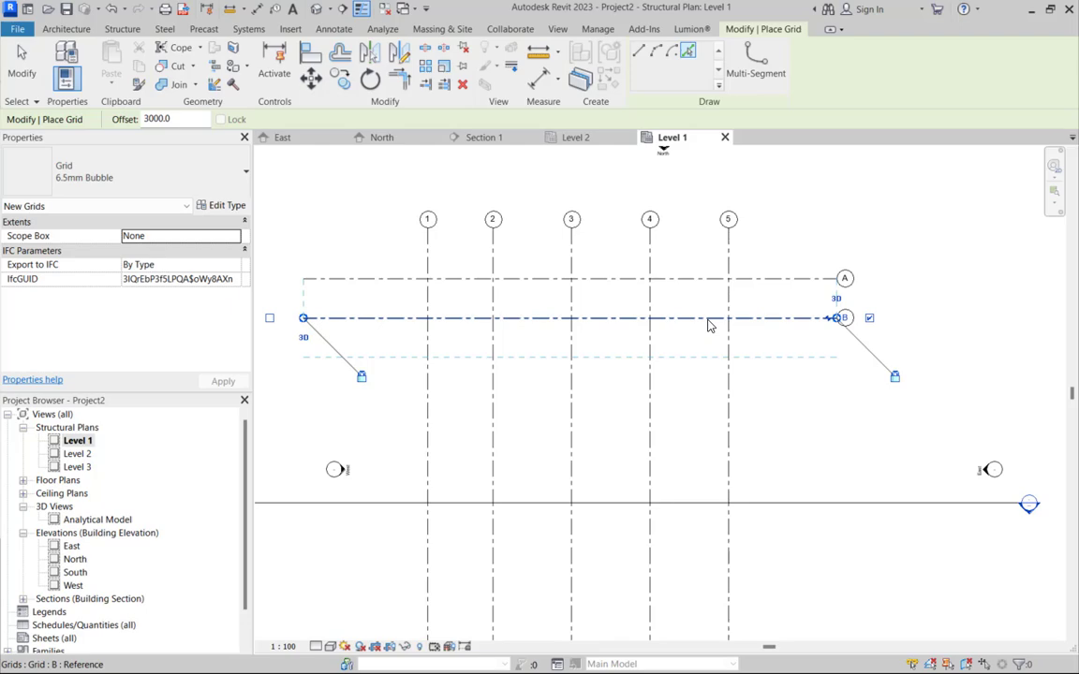
{"action": "left_click", "coordinate": [709, 323]}
{"action": "scroll", "coordinate": [713, 389], "scroll_direction": "up", "scroll_amount": 2}
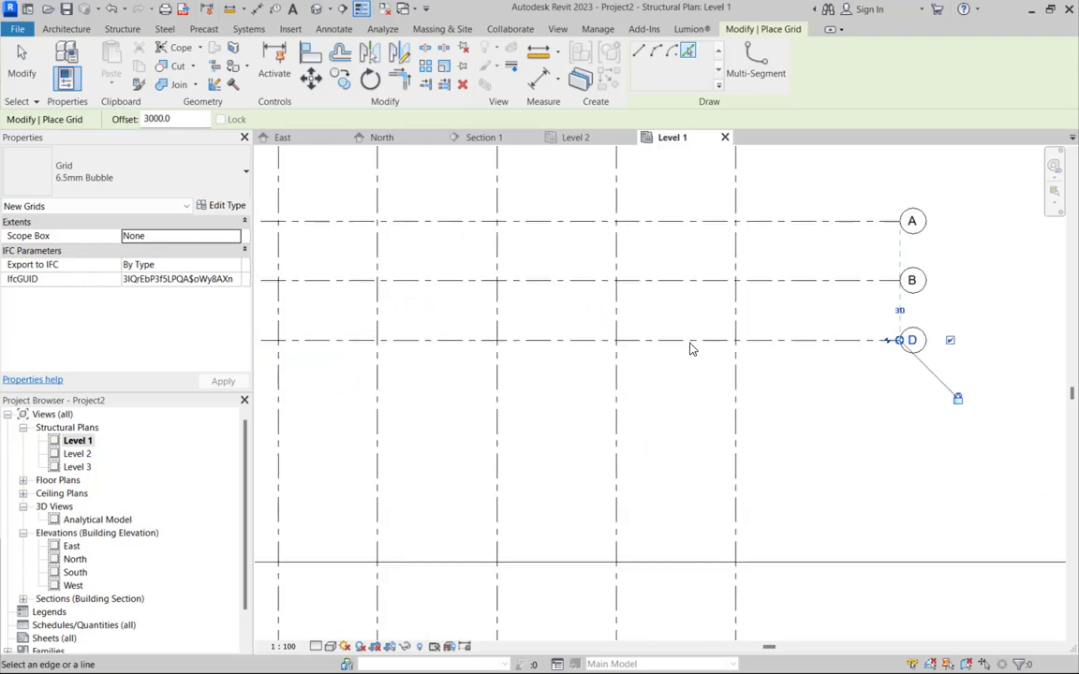
- Try to rename the lowest horizontal grid as C
{"action": "scroll", "coordinate": [702, 345], "scroll_direction": "down", "scroll_amount": 3}
{"action": "scroll", "coordinate": [805, 341], "scroll_direction": "up", "scroll_amount": 3}
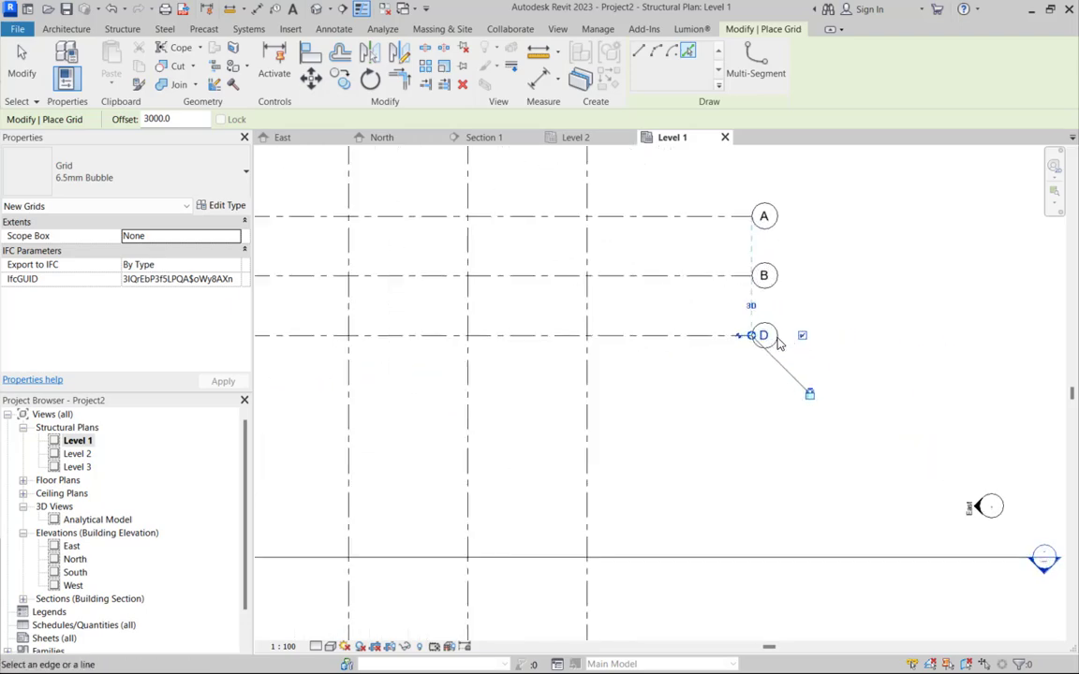
{"action": "scroll", "coordinate": [777, 342], "scroll_direction": "up", "scroll_amount": 2}
{"action": "left_click", "coordinate": [758, 334]}
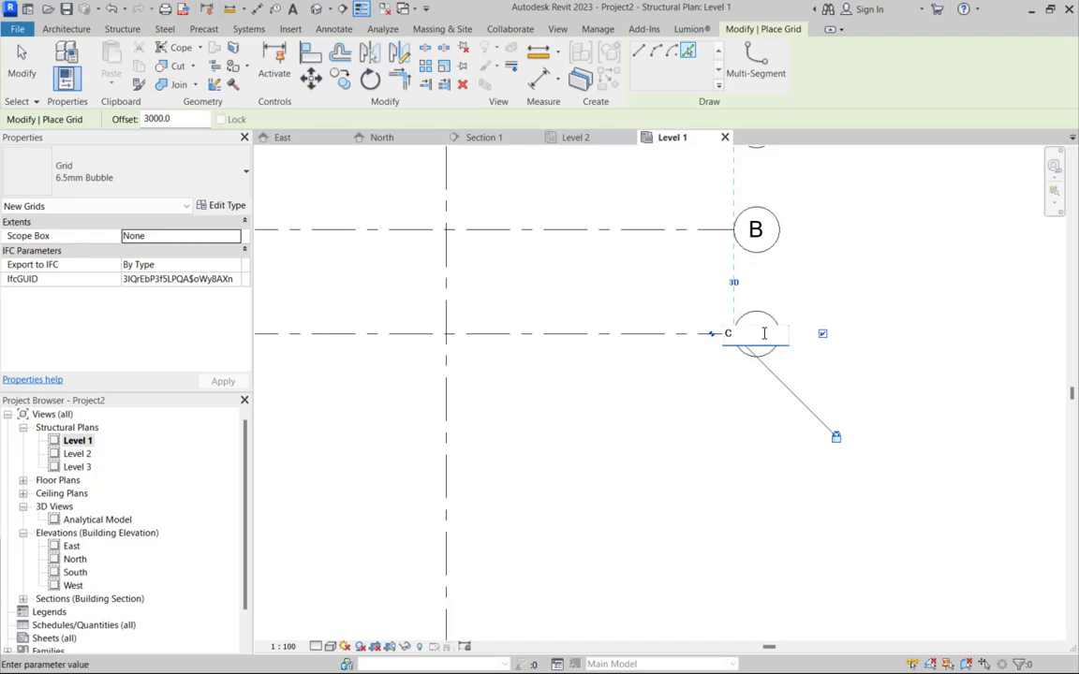
{"action": "type", "text": "C"}
{"action": "key", "text": "Return"}
{"action": "scroll", "coordinate": [728, 413], "scroll_direction": "down", "scroll_amount": 3}
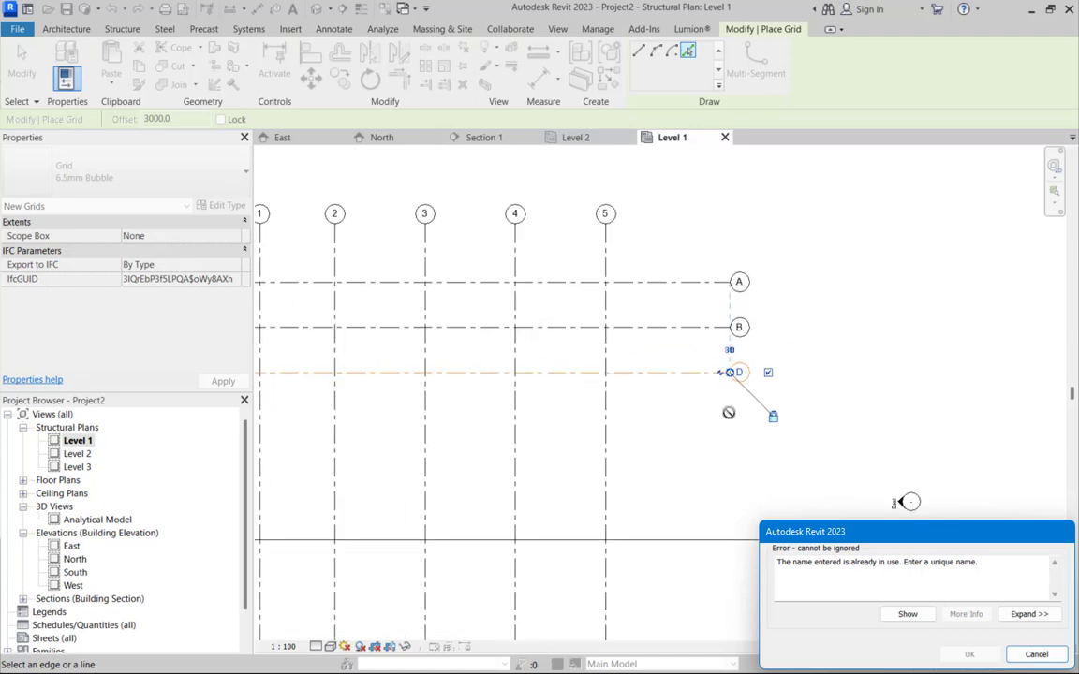
{"action": "scroll", "coordinate": [728, 413], "scroll_direction": "down", "scroll_amount": 3}
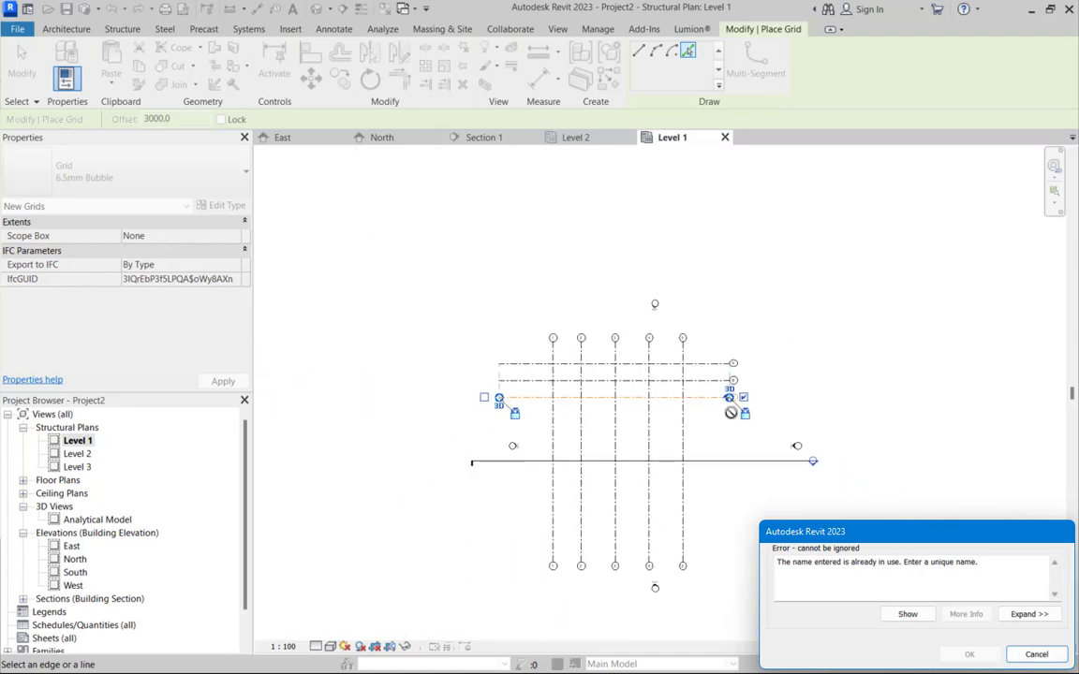
{"action": "left_click", "coordinate": [1034, 655]}
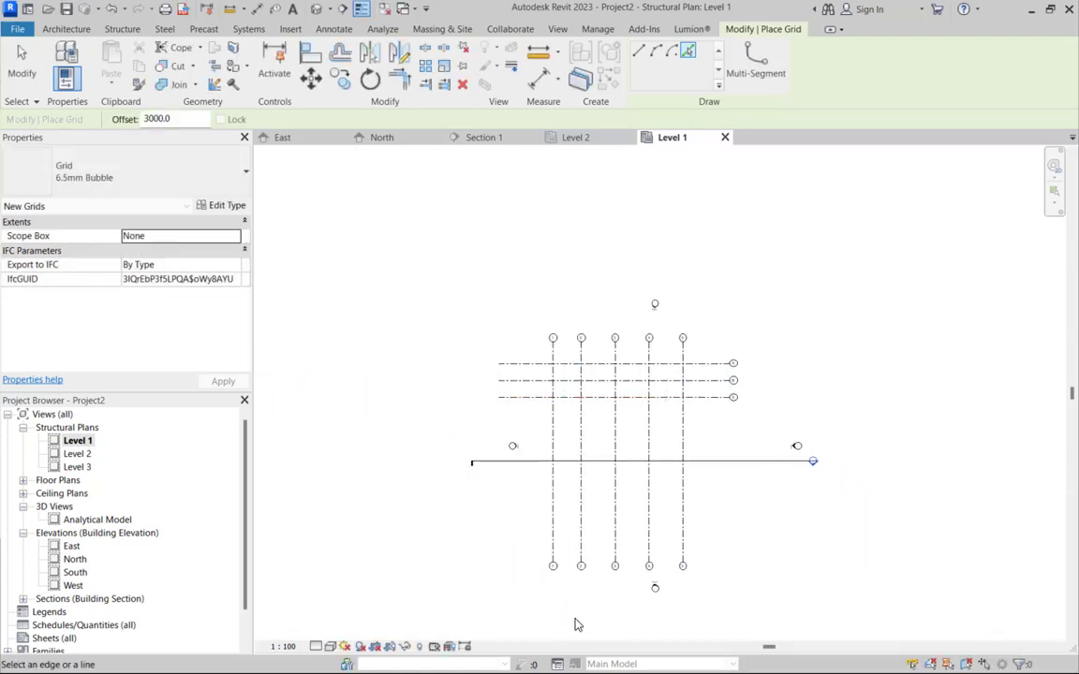
- Check the hidden elements and the visible grid bubbles of the Level 1 plan for another grid named C
{"action": "left_click", "coordinate": [419, 647]}
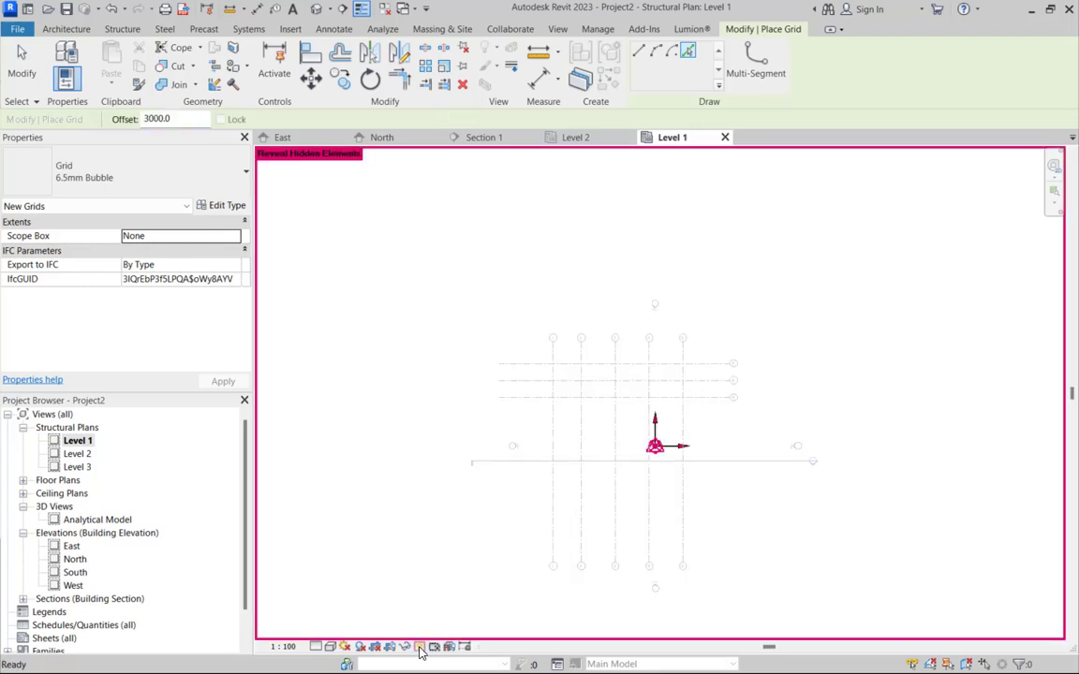
{"action": "left_click", "coordinate": [419, 647]}
{"action": "scroll", "coordinate": [594, 402], "scroll_direction": "up", "scroll_amount": 6}
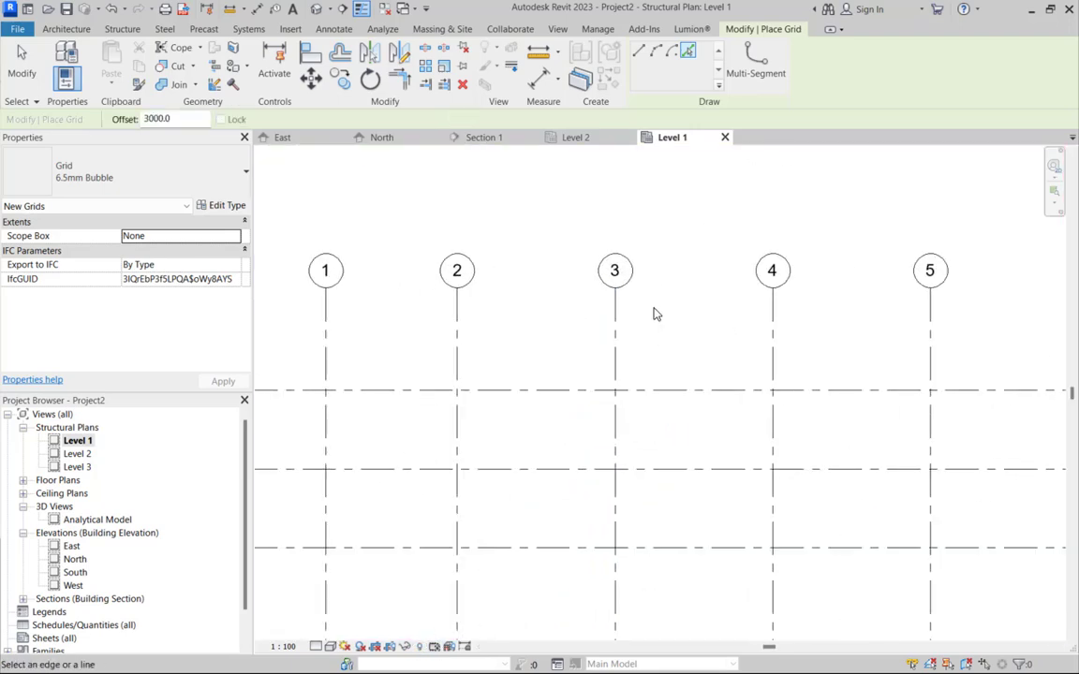
{"action": "scroll", "coordinate": [678, 314], "scroll_direction": "down", "scroll_amount": 3}
{"action": "scroll", "coordinate": [898, 378], "scroll_direction": "up", "scroll_amount": 4}
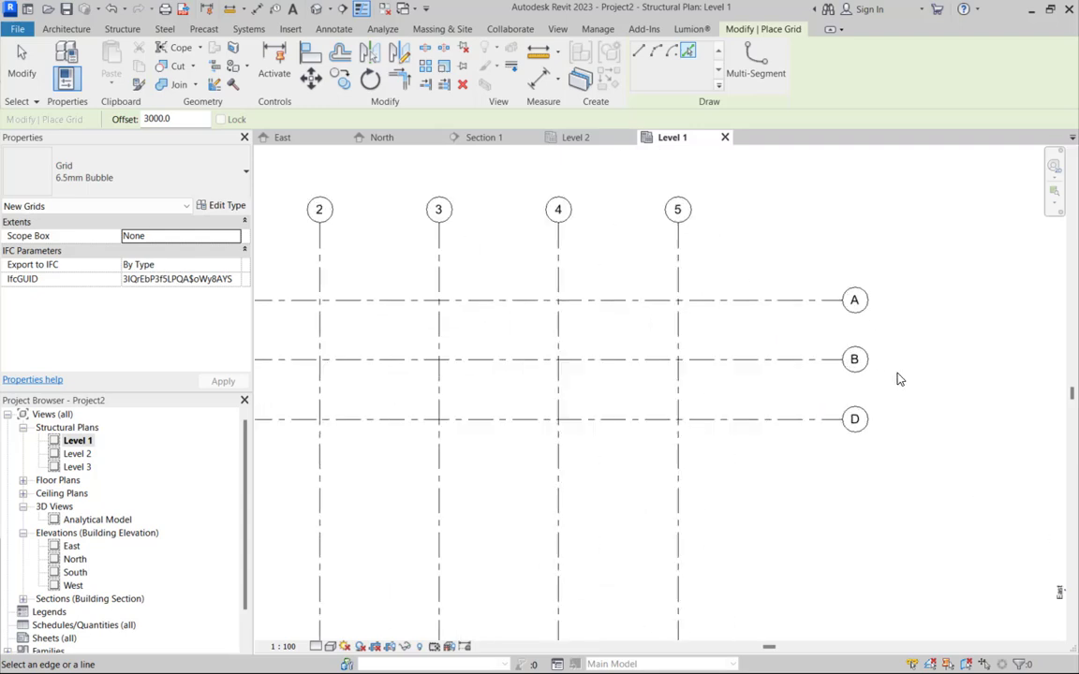
{"action": "scroll", "coordinate": [923, 389], "scroll_direction": "down", "scroll_amount": 5}
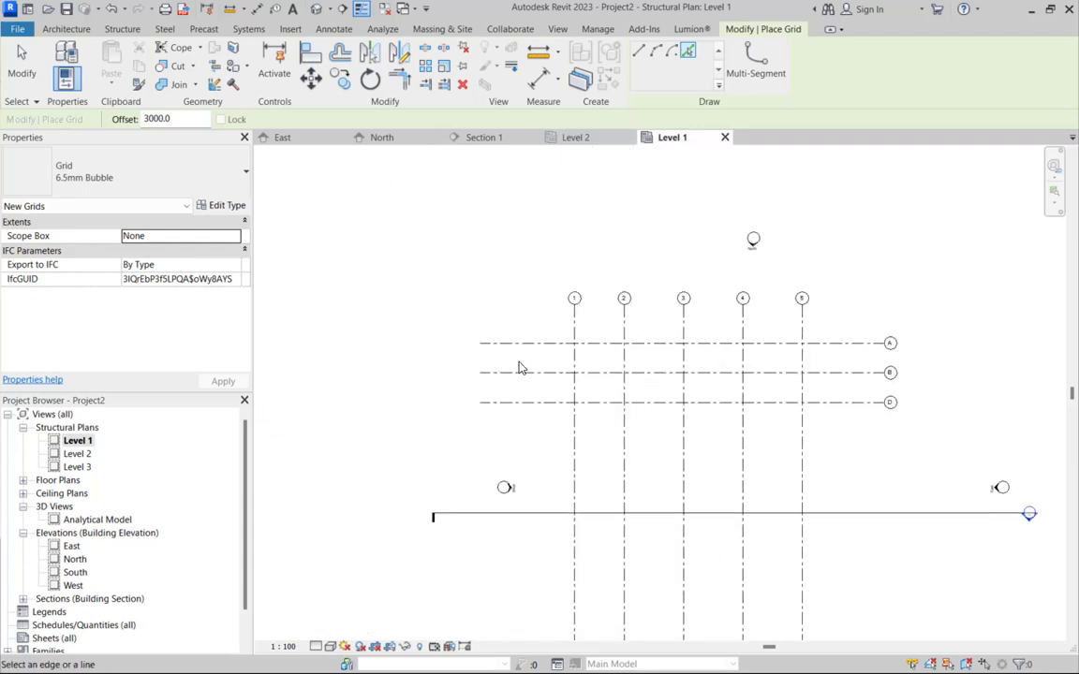
- Delete horizontal grid B and undo the deletion
{"action": "left_click", "coordinate": [22, 63]}
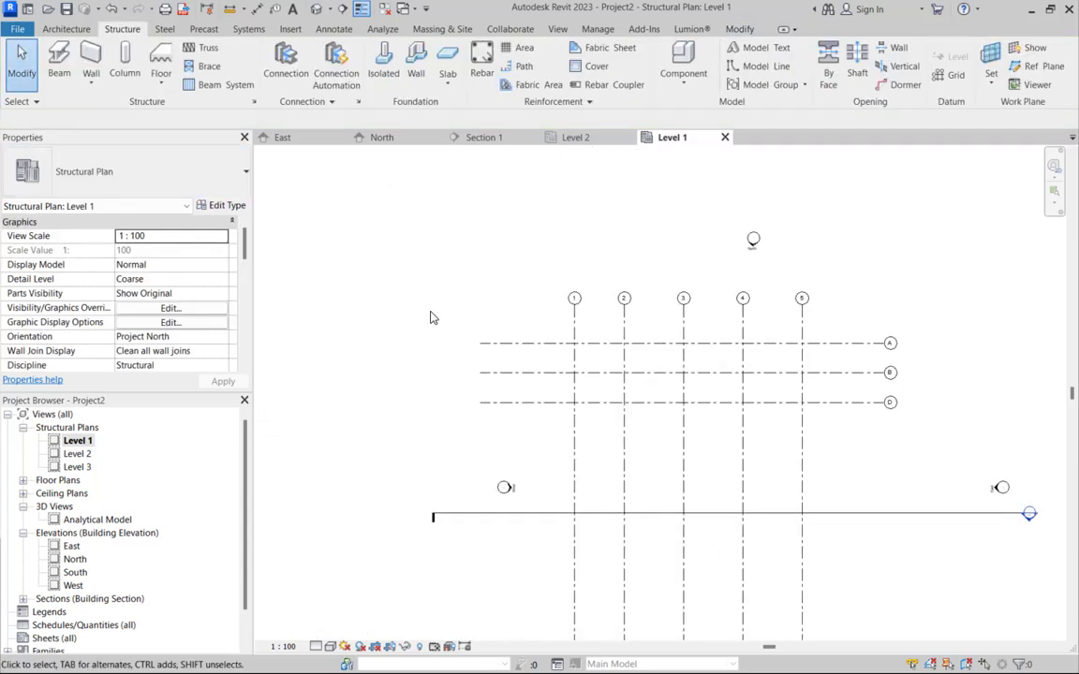
{"action": "left_click", "coordinate": [542, 374]}
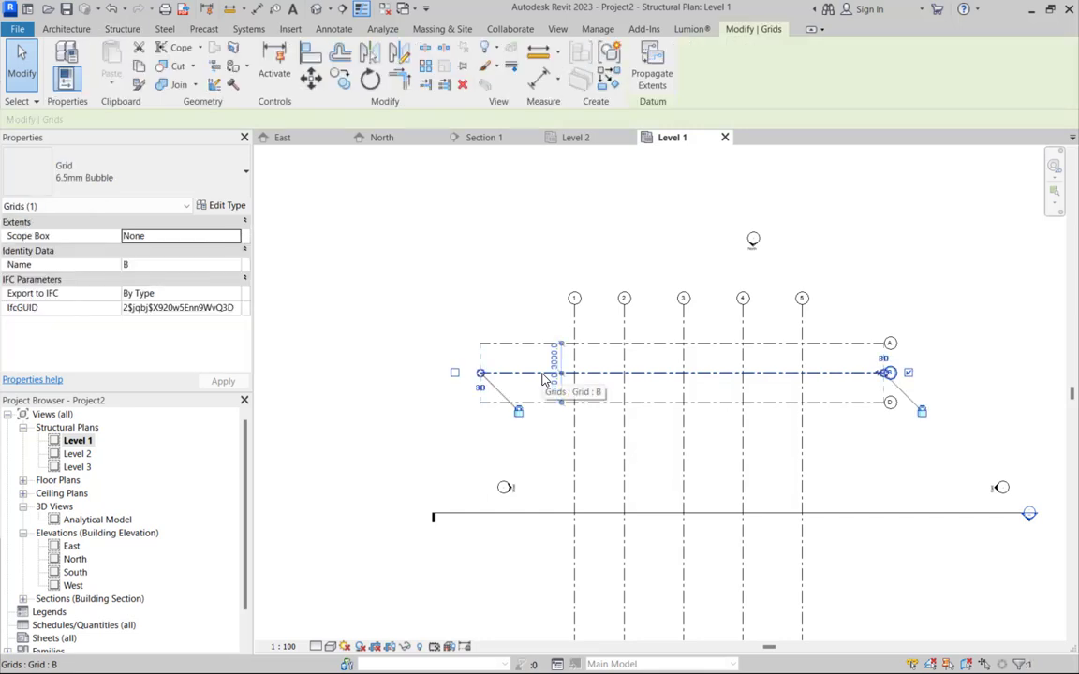
{"action": "key", "text": "Delete"}
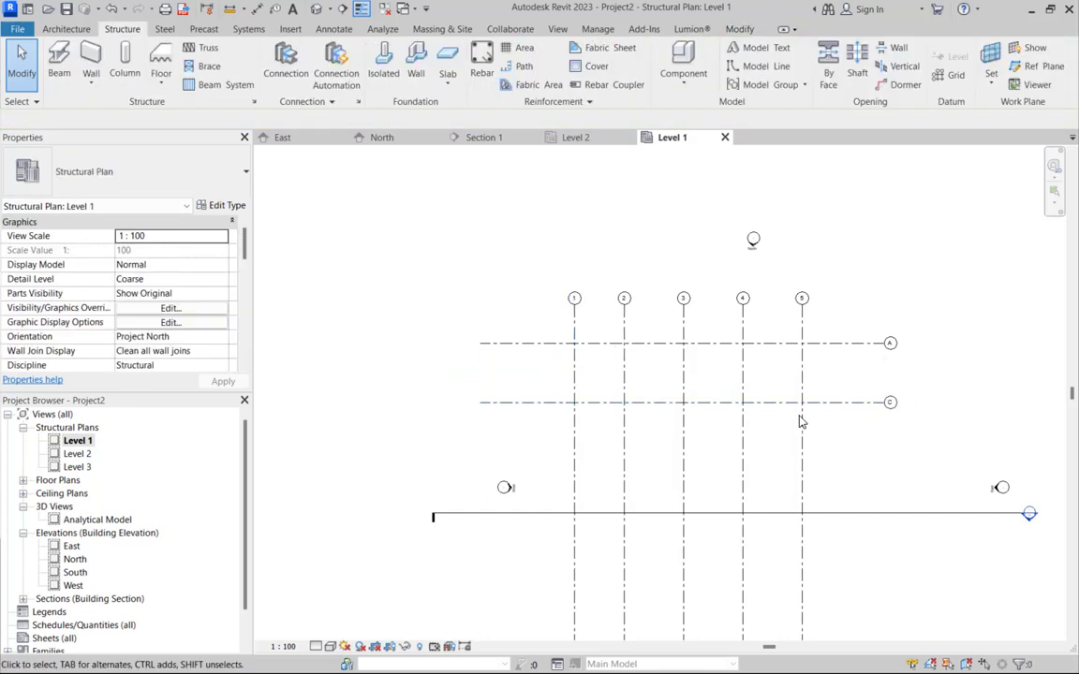
{"action": "key", "text": "ctrl+z"}
- Rename the lowest horizontal grid, labelled D, as C
{"action": "left_click", "coordinate": [876, 403]}
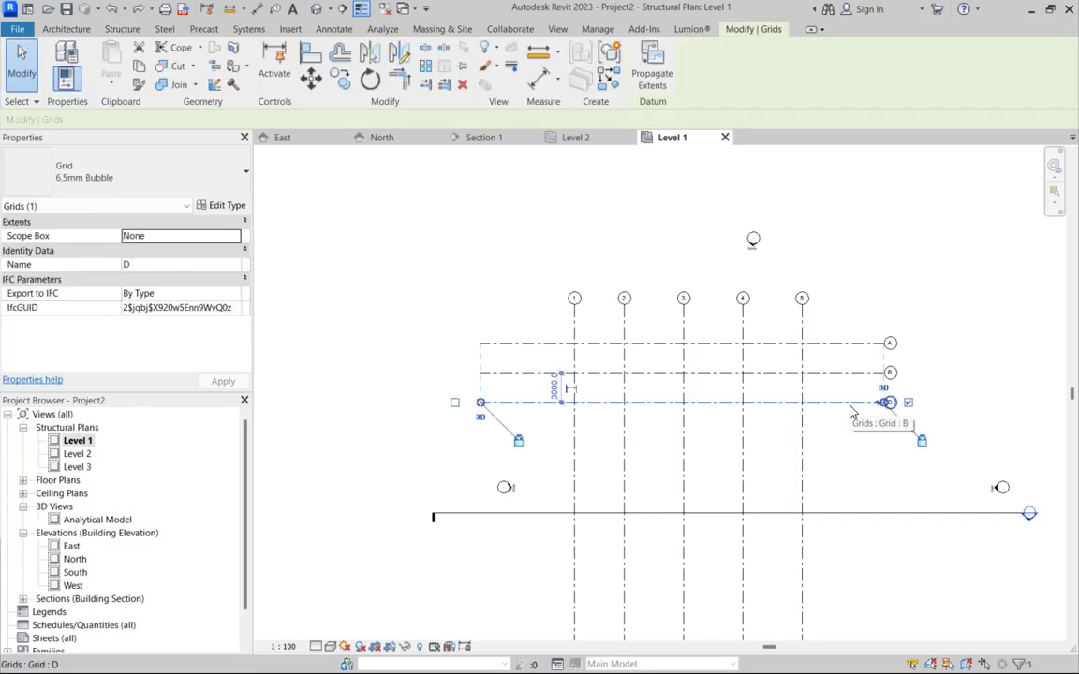
{"action": "scroll", "coordinate": [867, 426], "scroll_direction": "up", "scroll_amount": 1}
{"action": "scroll", "coordinate": [867, 428], "scroll_direction": "up", "scroll_amount": 2}
{"action": "key", "text": "ctrl+z"}
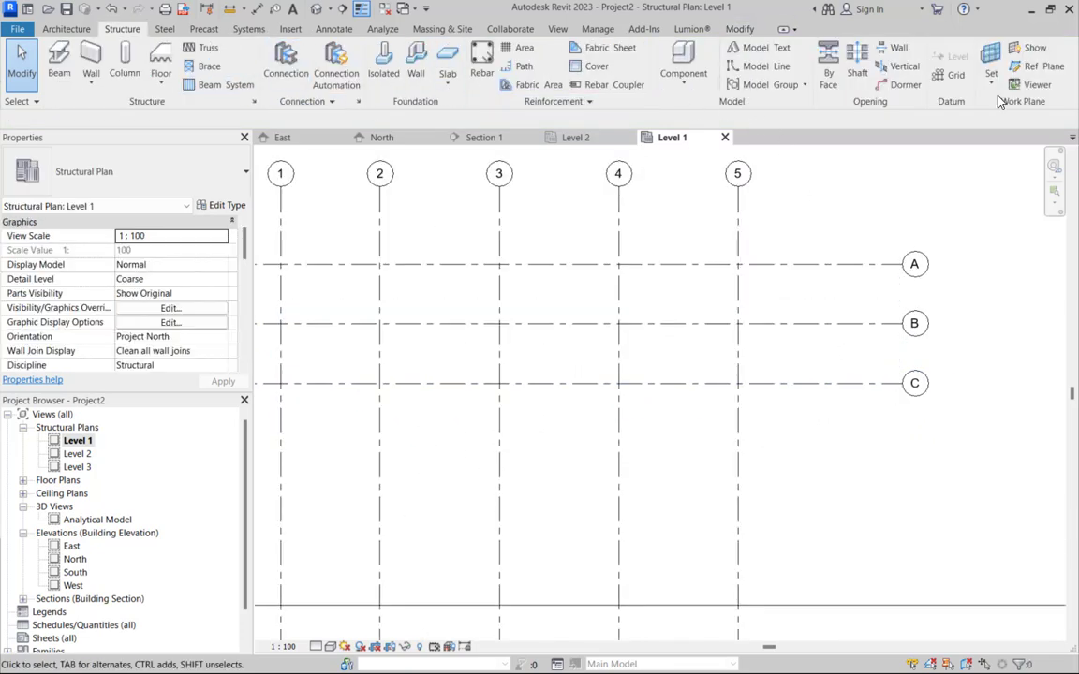
- Create a horizontal grid by picking grid C with a 3000 offset downward and name the new grid D
{"action": "left_click", "coordinate": [955, 77]}
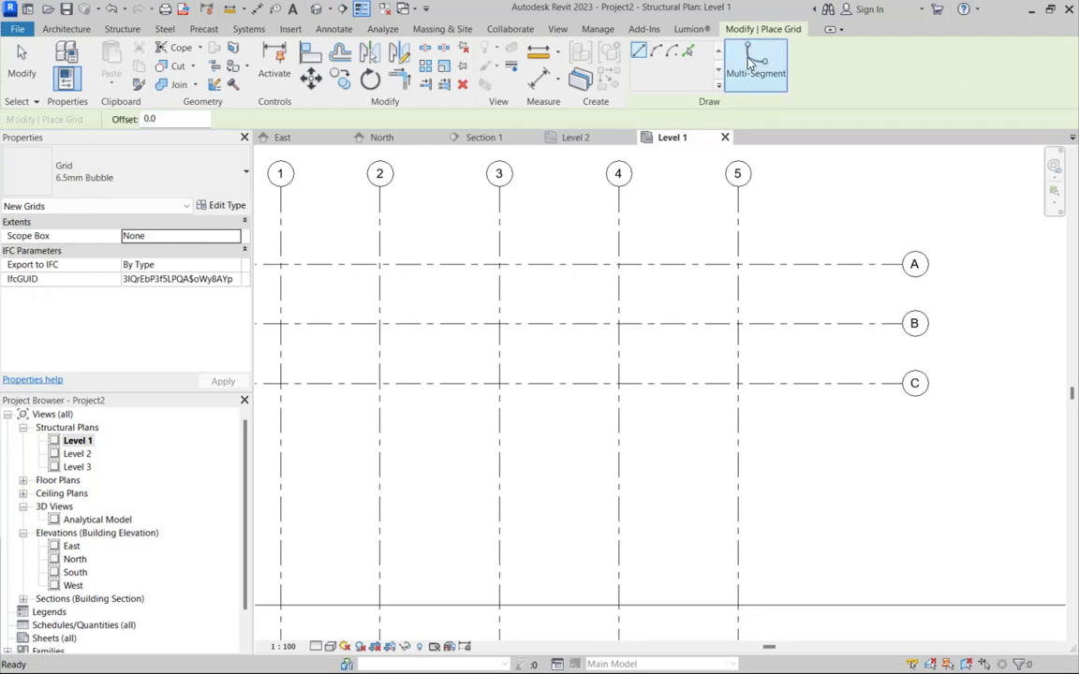
{"action": "left_click", "coordinate": [692, 54]}
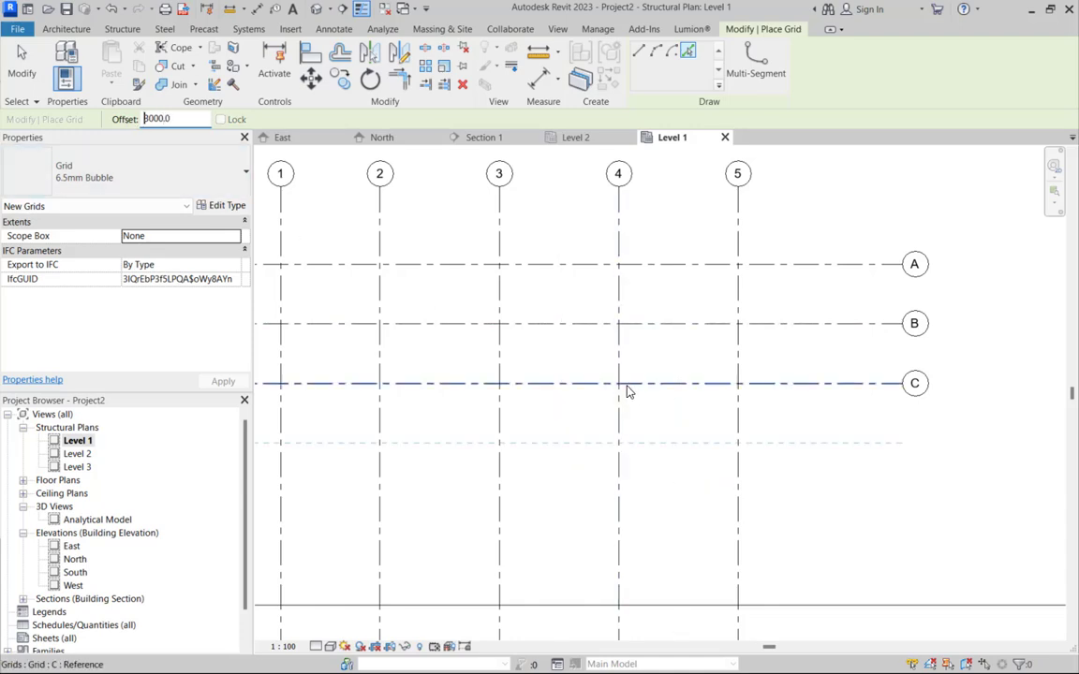
{"action": "left_click", "coordinate": [576, 390]}
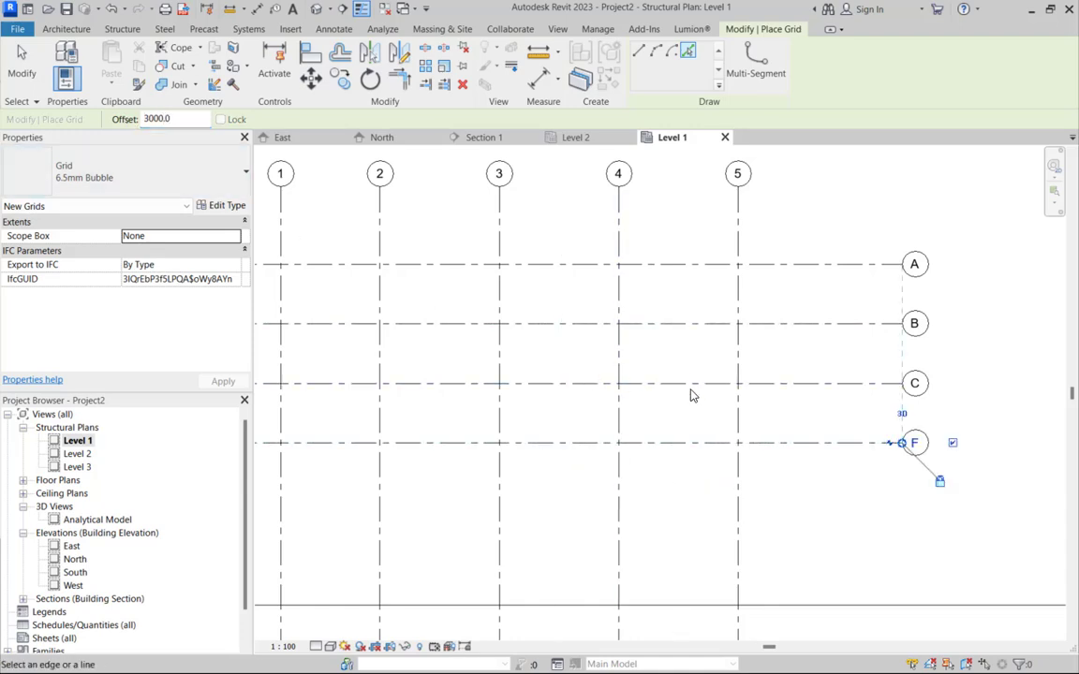
{"action": "scroll", "coordinate": [913, 454], "scroll_direction": "up", "scroll_amount": 2}
{"action": "left_click", "coordinate": [920, 440]}
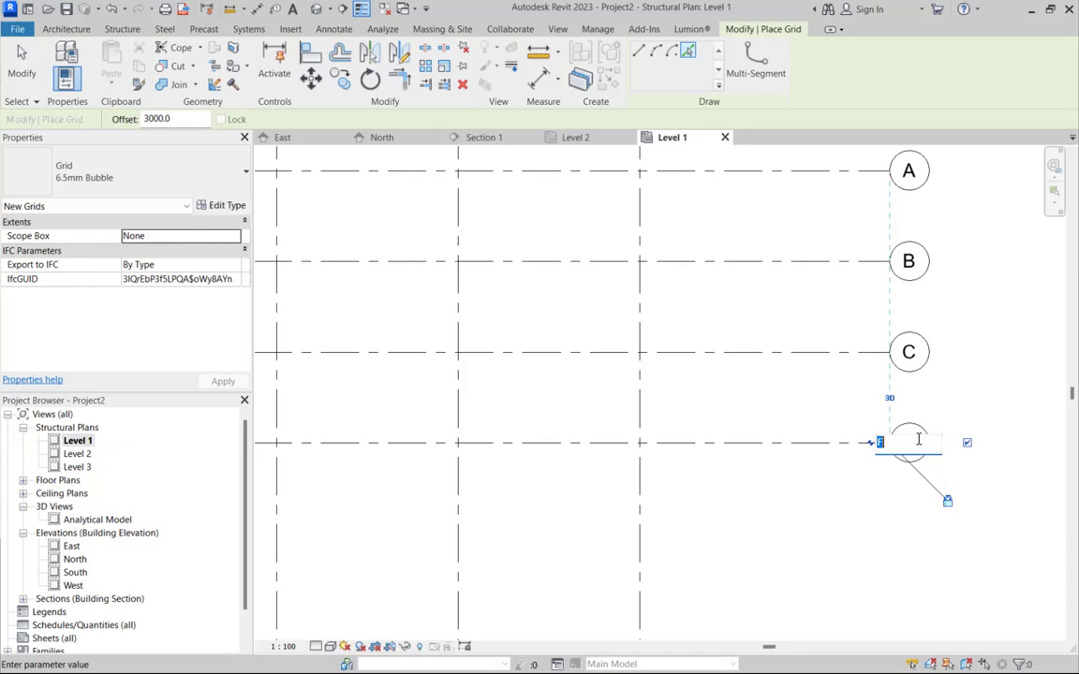
{"action": "key", "text": "Return"}
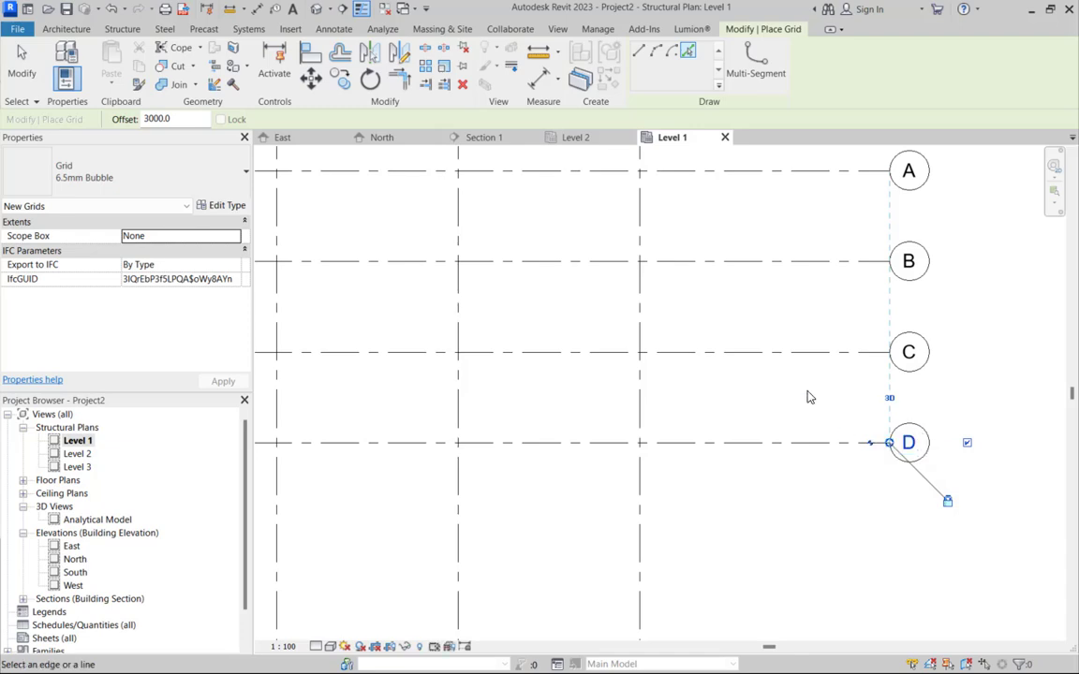
- Create three more horizontal grids below grid D, each picked from the previous grid with a 3000 offset, and end grid placement
{"action": "scroll", "coordinate": [815, 393], "scroll_direction": "down", "scroll_amount": 5}
{"action": "left_click", "coordinate": [815, 389]}
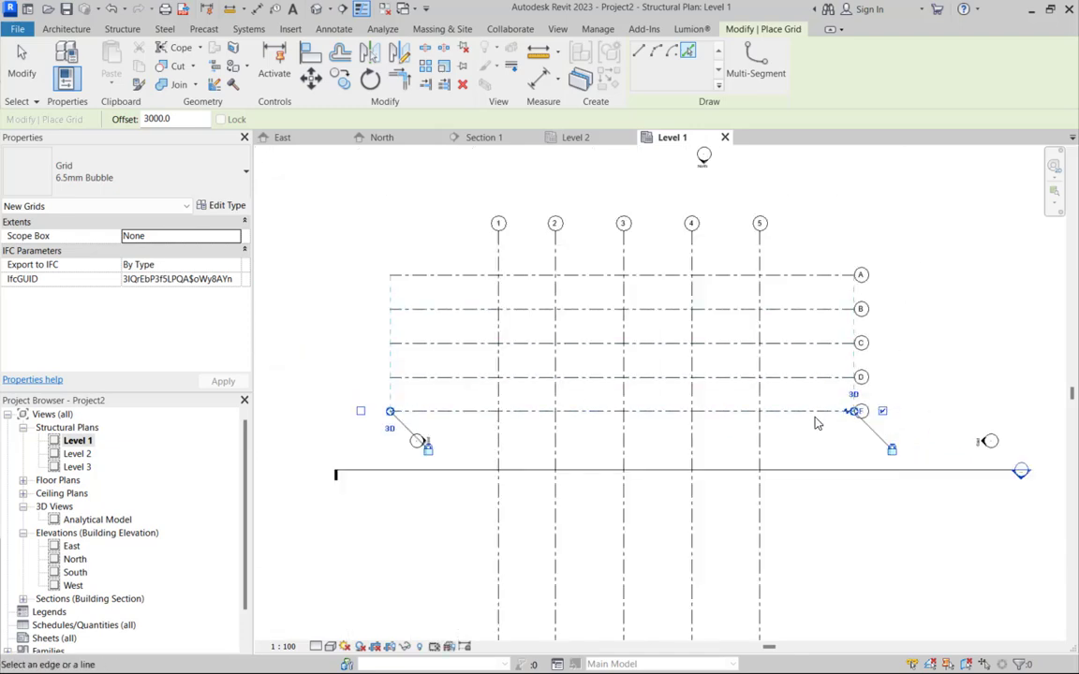
{"action": "scroll", "coordinate": [814, 412], "scroll_direction": "up", "scroll_amount": 2}
{"action": "left_click", "coordinate": [813, 416]}
{"action": "scroll", "coordinate": [822, 438], "scroll_direction": "down", "scroll_amount": 3}
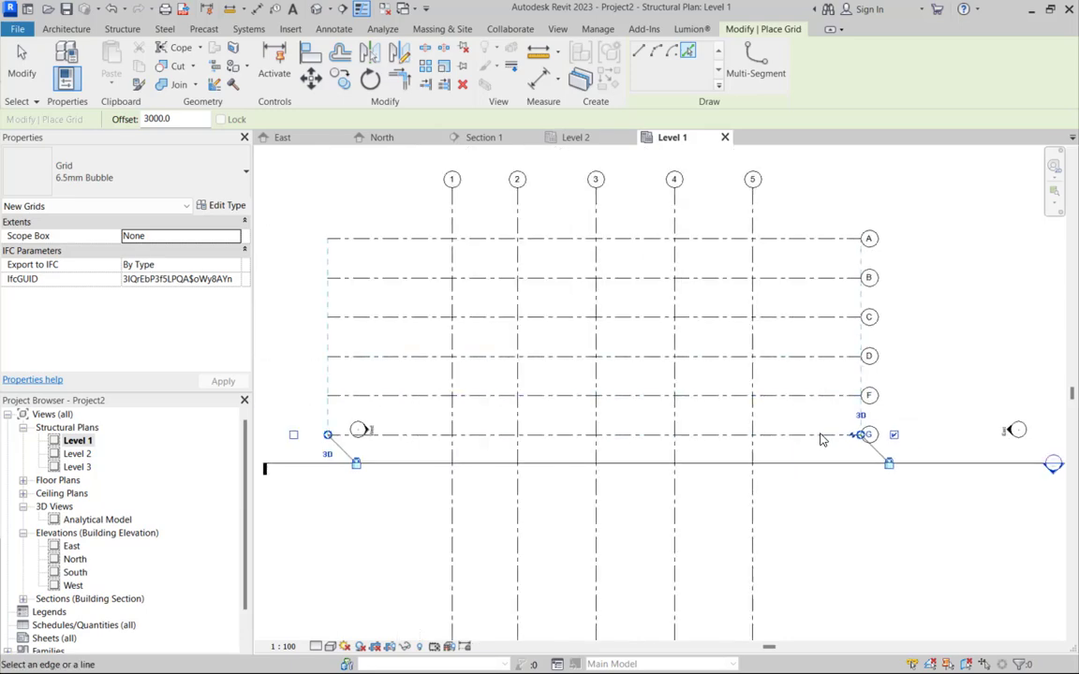
{"action": "scroll", "coordinate": [814, 443], "scroll_direction": "up", "scroll_amount": 2}
{"action": "left_click", "coordinate": [815, 445]}
{"action": "scroll", "coordinate": [604, 447], "scroll_direction": "down", "scroll_amount": 3}
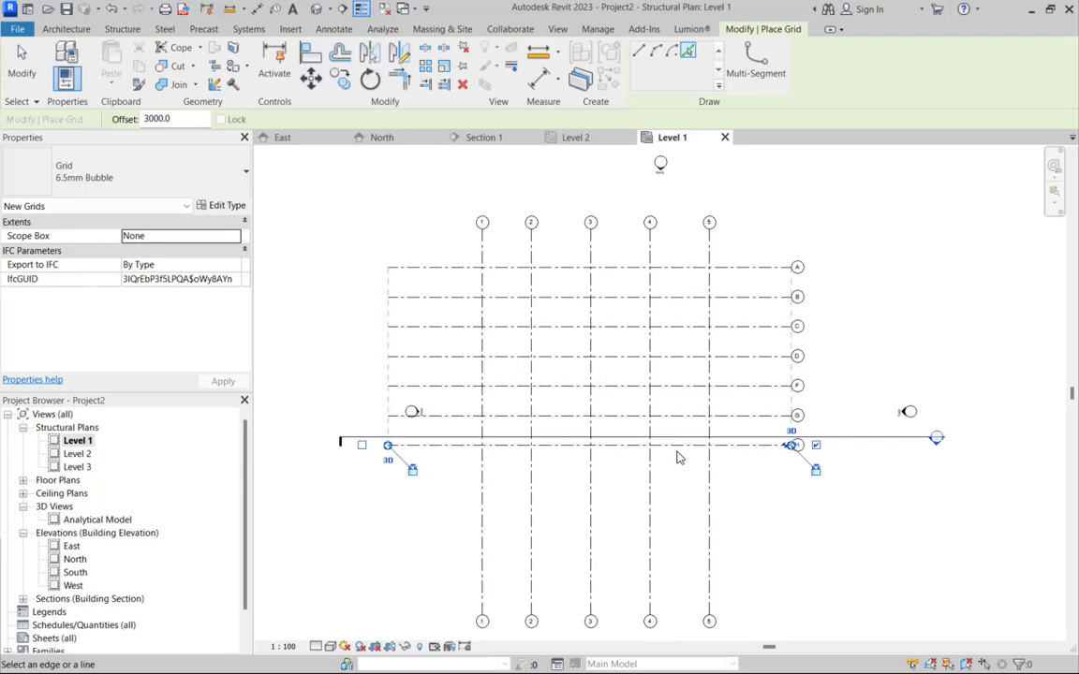
{"action": "scroll", "coordinate": [676, 455], "scroll_direction": "down", "scroll_amount": 1}
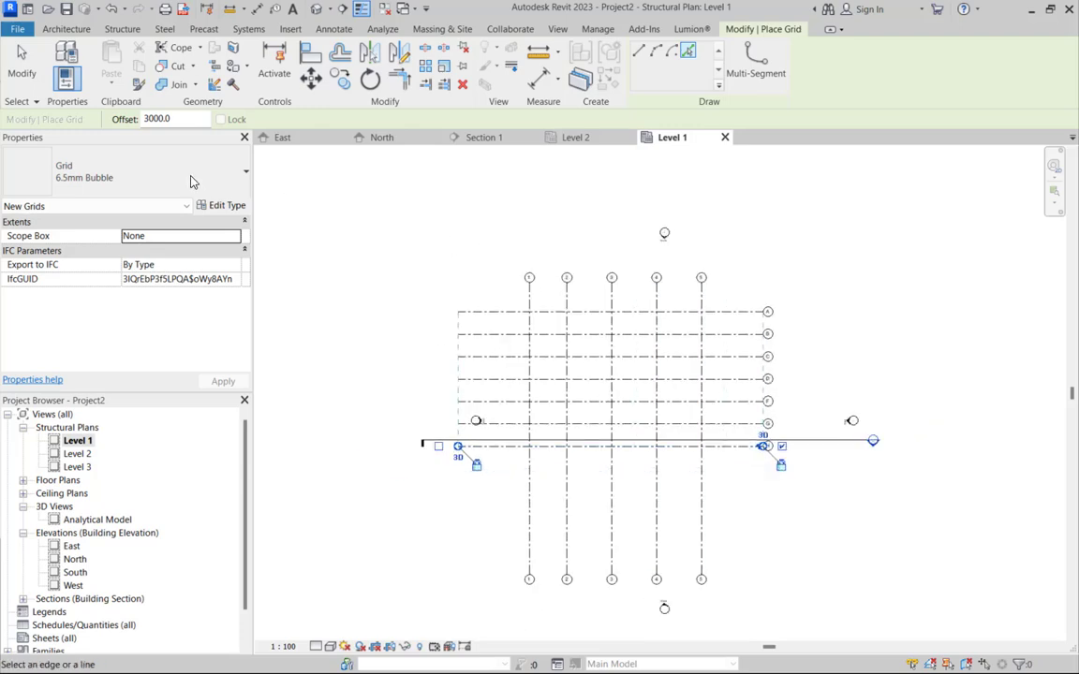
{"action": "left_click", "coordinate": [21, 64]}
- Open the West elevation from its marker in the Level 1 plan
{"action": "scroll", "coordinate": [503, 397], "scroll_direction": "down", "scroll_amount": 3}
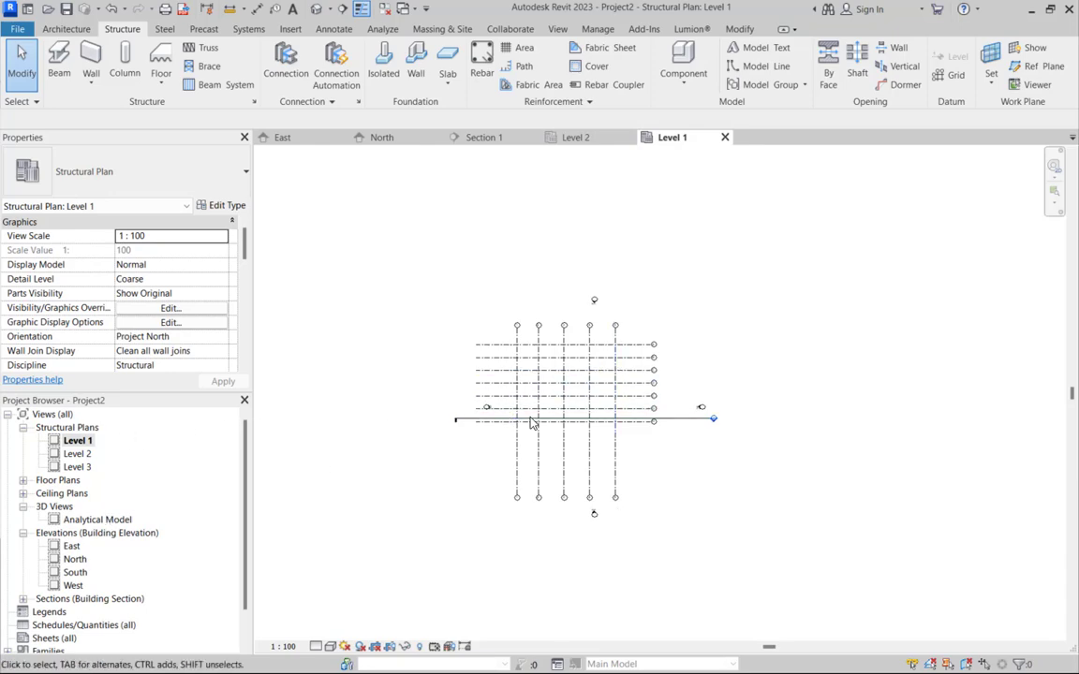
{"action": "scroll", "coordinate": [583, 440], "scroll_direction": "up", "scroll_amount": 2}
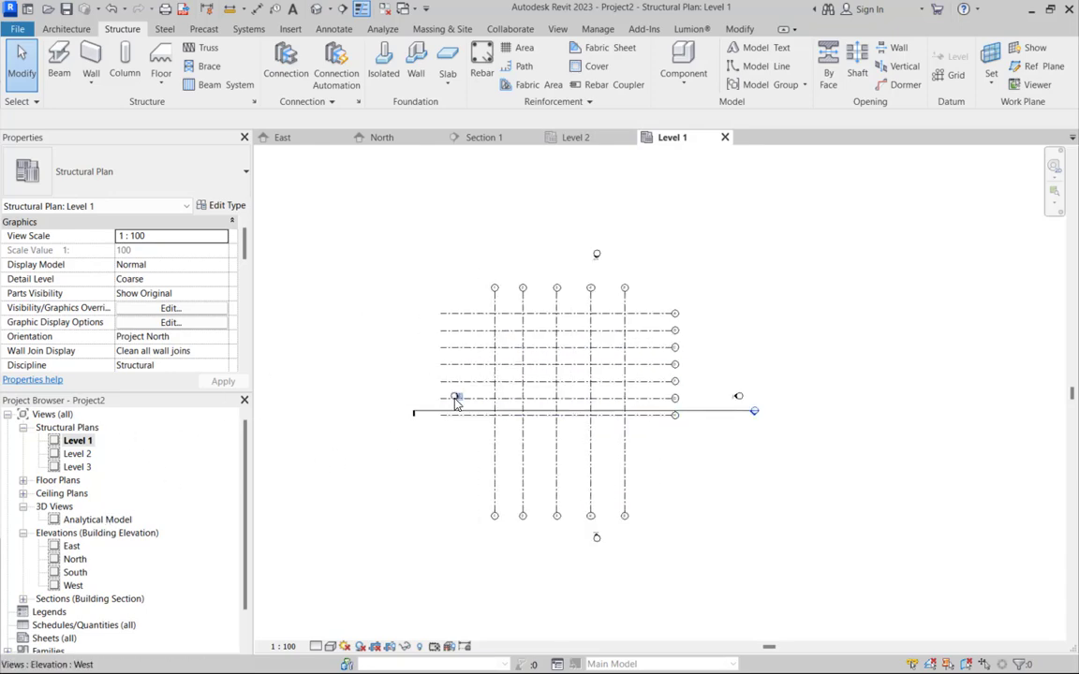
{"action": "scroll", "coordinate": [456, 401], "scroll_direction": "up", "scroll_amount": 5}
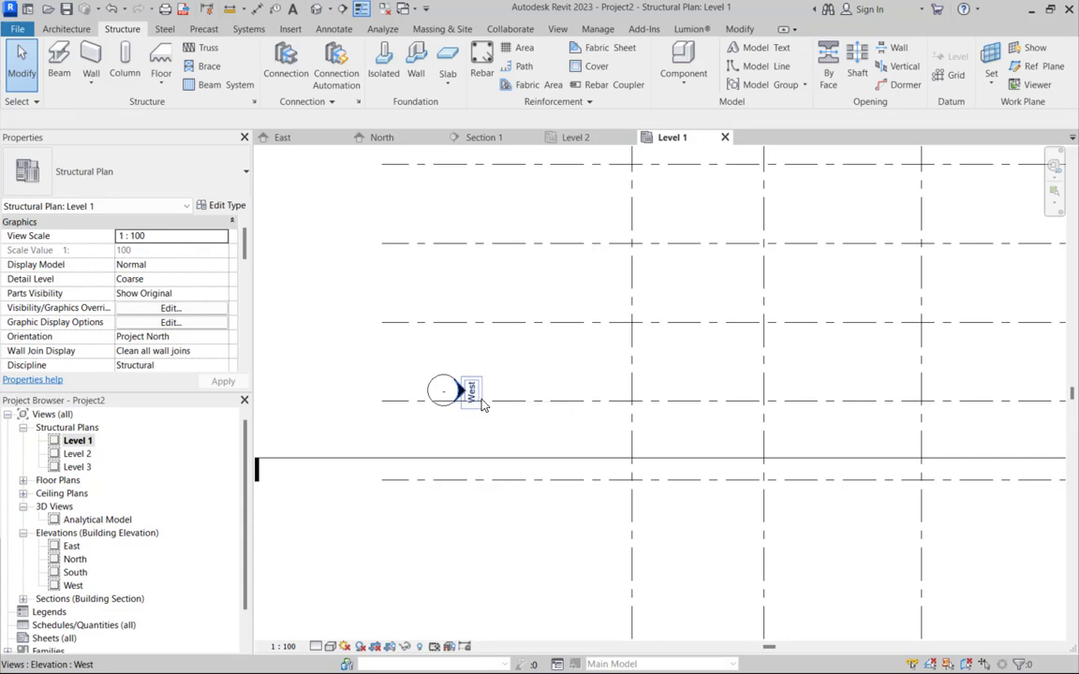
{"action": "double_click", "coordinate": [472, 399]}
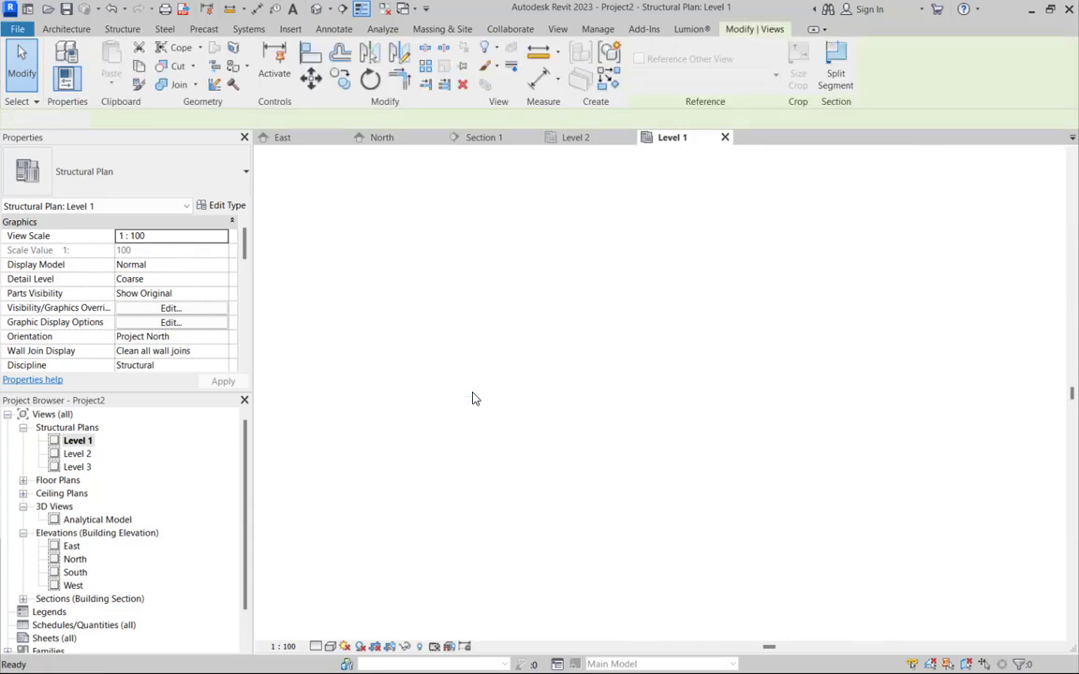
{"action": "scroll", "coordinate": [490, 357], "scroll_direction": "down", "scroll_amount": 4}
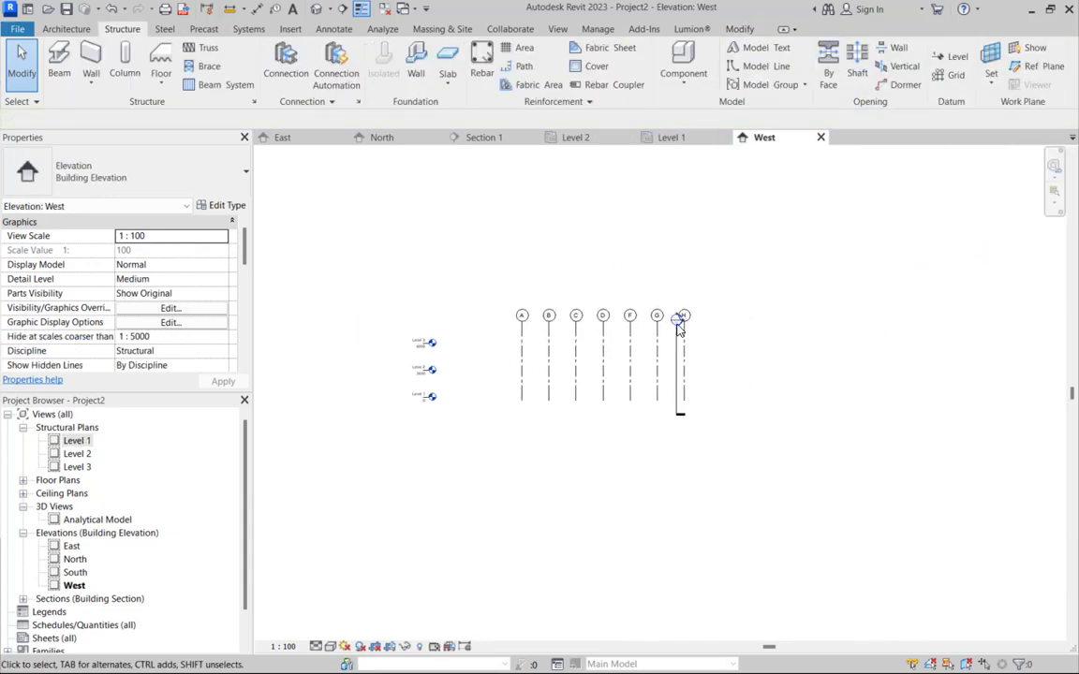
{"action": "scroll", "coordinate": [678, 330], "scroll_direction": "up", "scroll_amount": 3}
{"action": "scroll", "coordinate": [660, 326], "scroll_direction": "down", "scroll_amount": 2}
{"action": "scroll", "coordinate": [403, 349], "scroll_direction": "up", "scroll_amount": 2}
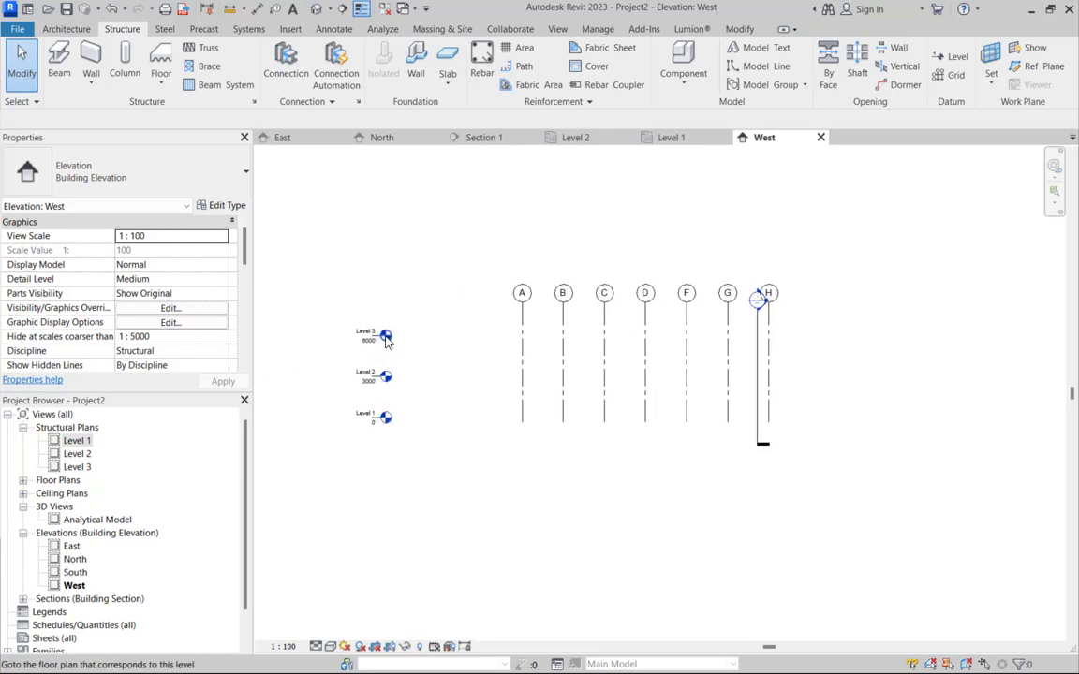
- Extend the level lines in the West elevation across all lettered grids so their heads sit beyond grid H
{"action": "left_click", "coordinate": [385, 337]}
{"action": "scroll", "coordinate": [383, 335], "scroll_direction": "up", "scroll_amount": 3}
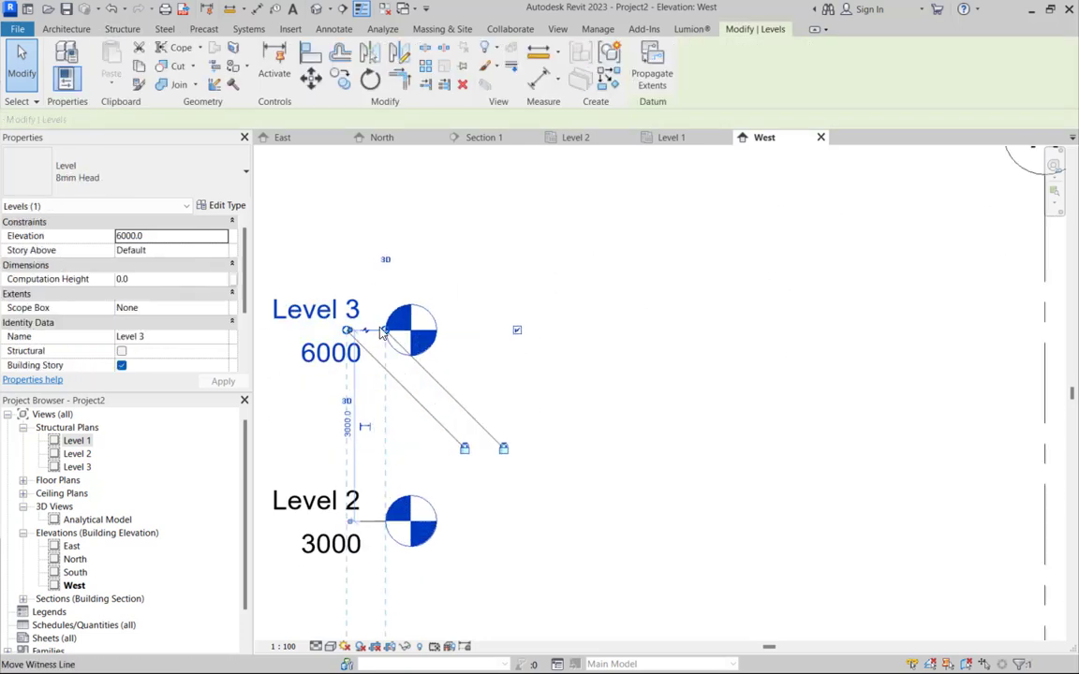
{"action": "left_click_drag", "start_coordinate": [383, 335], "coordinate": [883, 293]}
{"action": "scroll", "coordinate": [506, 329], "scroll_direction": "down", "scroll_amount": 3}
{"action": "scroll", "coordinate": [524, 331], "scroll_direction": "up", "scroll_amount": 4}
{"action": "scroll", "coordinate": [506, 319], "scroll_direction": "down", "scroll_amount": 6}
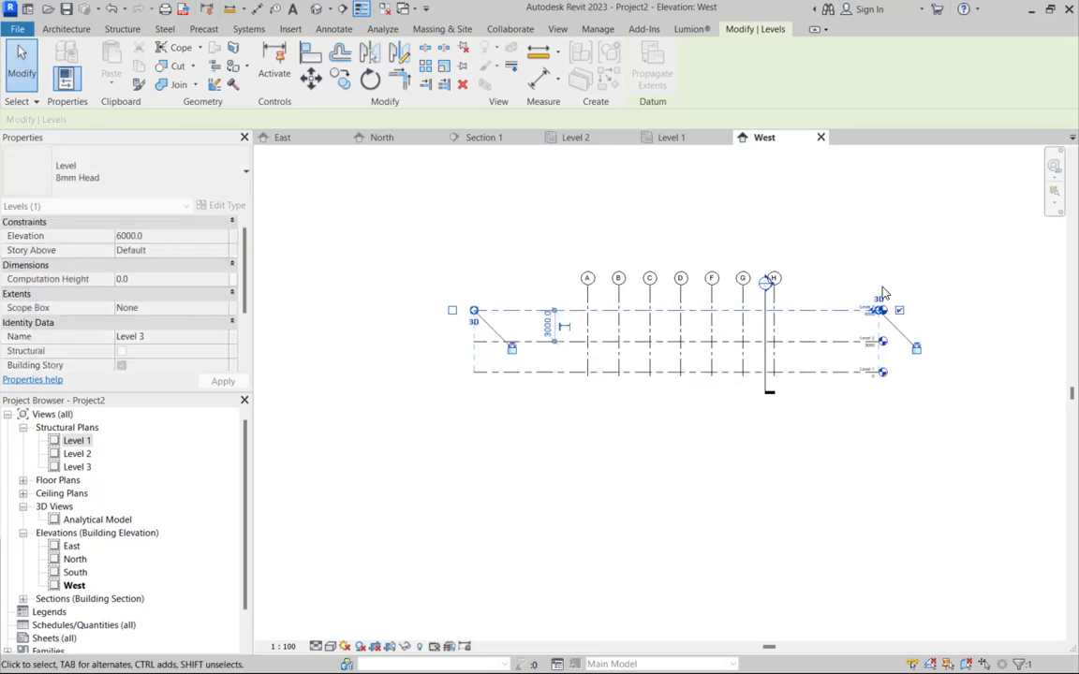
{"action": "scroll", "coordinate": [847, 298], "scroll_direction": "up", "scroll_amount": 2}
{"action": "left_click", "coordinate": [644, 215]}
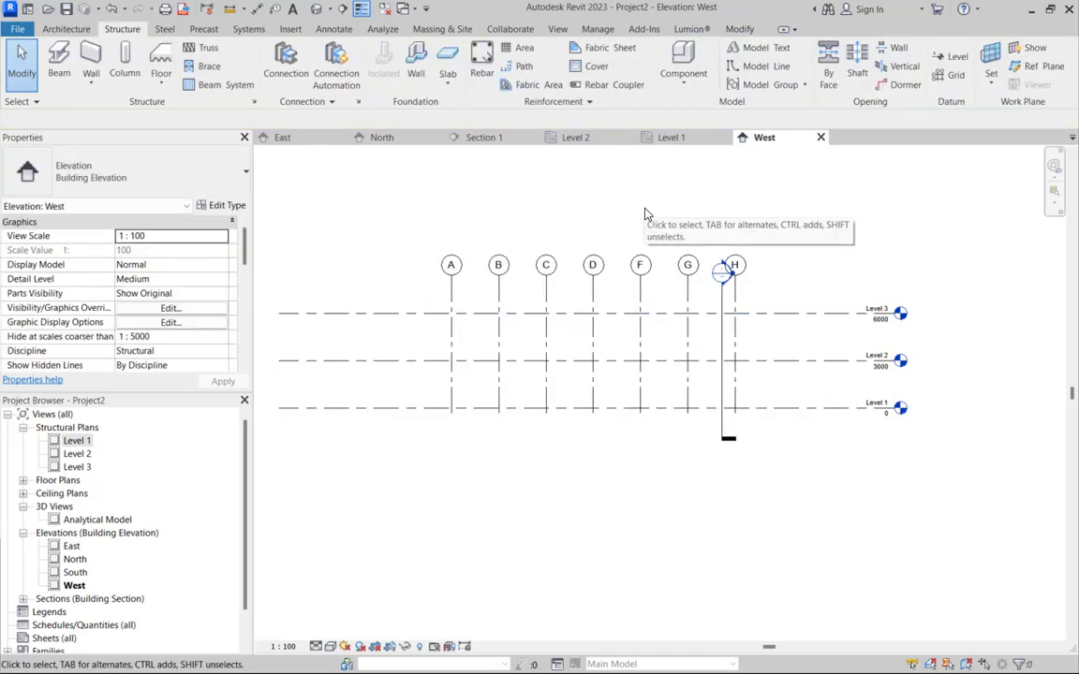
- Return to the Level 1 structural plan and bring the whole grid layout into view
{"action": "scroll", "coordinate": [645, 372], "scroll_direction": "down", "scroll_amount": 2}
{"action": "scroll", "coordinate": [644, 372], "scroll_direction": "down", "scroll_amount": 3}
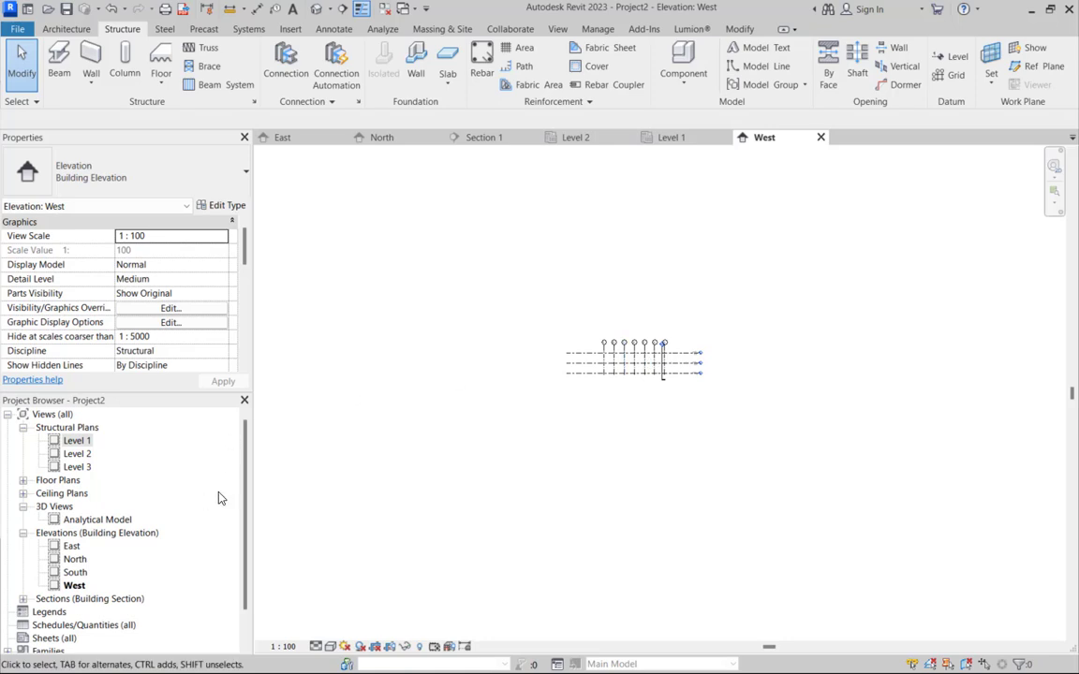
{"action": "scroll", "coordinate": [115, 573], "scroll_direction": "down", "scroll_amount": 1}
{"action": "scroll", "coordinate": [154, 578], "scroll_direction": "up", "scroll_amount": 1}
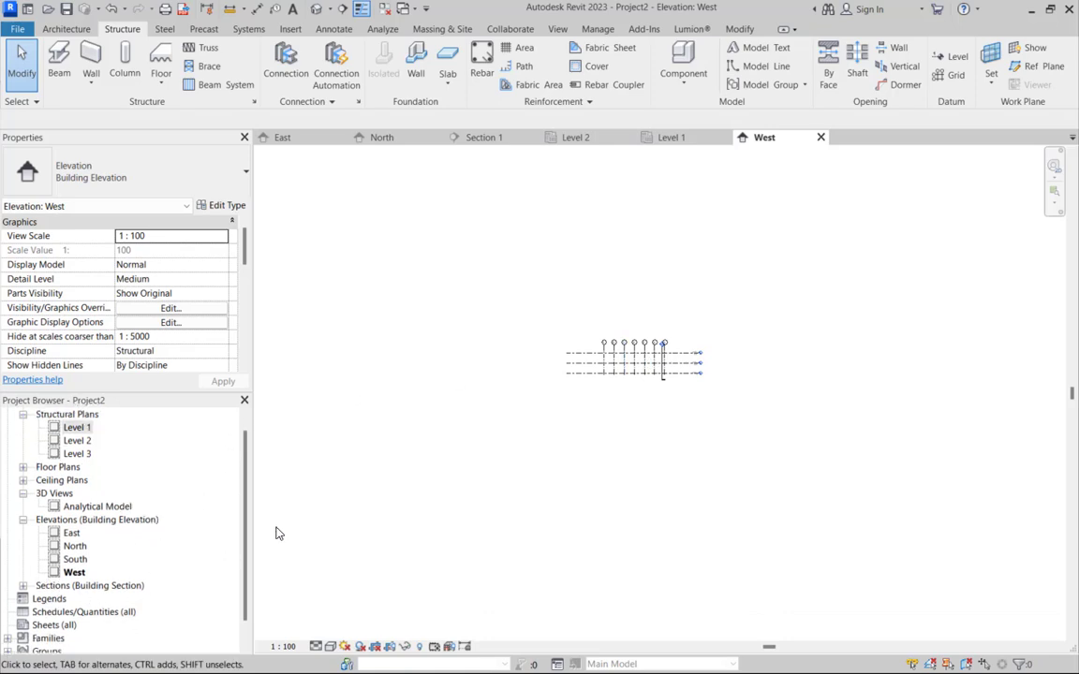
{"action": "scroll", "coordinate": [277, 534], "scroll_direction": "up", "scroll_amount": 1}
{"action": "scroll", "coordinate": [408, 493], "scroll_direction": "down", "scroll_amount": 3}
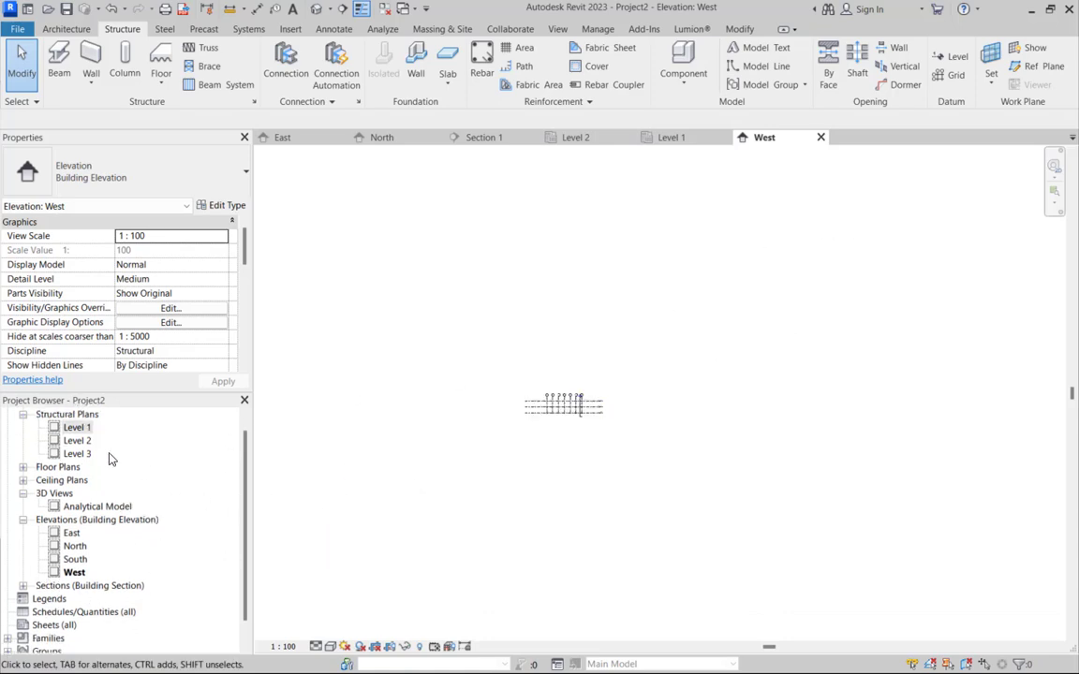
{"action": "double_click", "coordinate": [79, 428]}
{"action": "scroll", "coordinate": [464, 418], "scroll_direction": "down", "scroll_amount": 4}
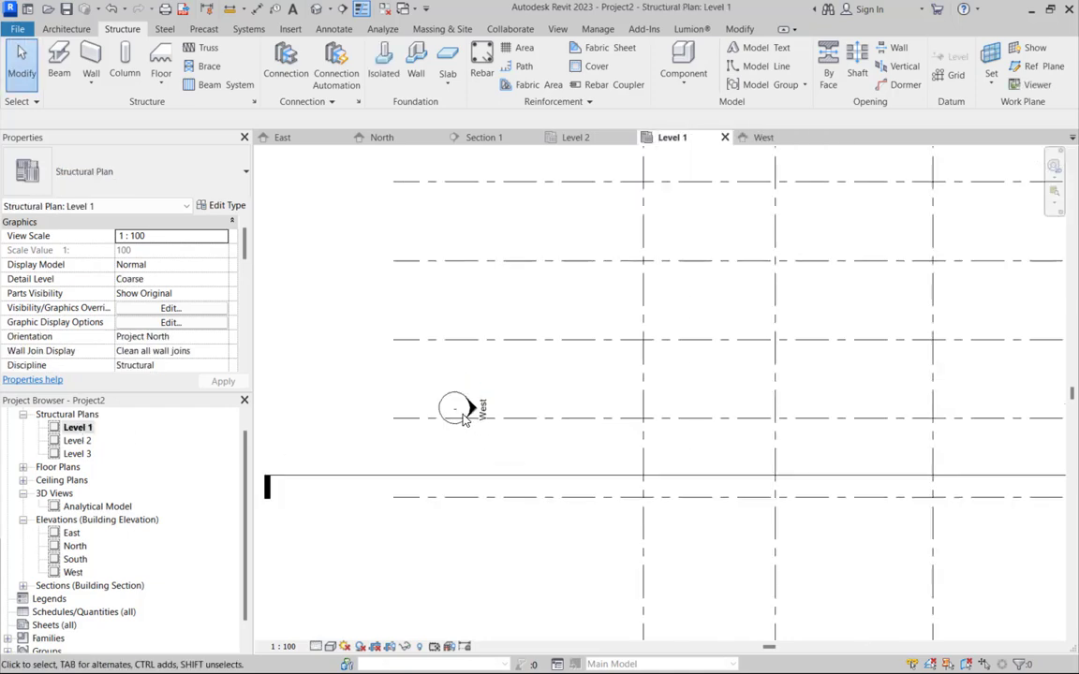
{"action": "scroll", "coordinate": [472, 422], "scroll_direction": "down", "scroll_amount": 2}
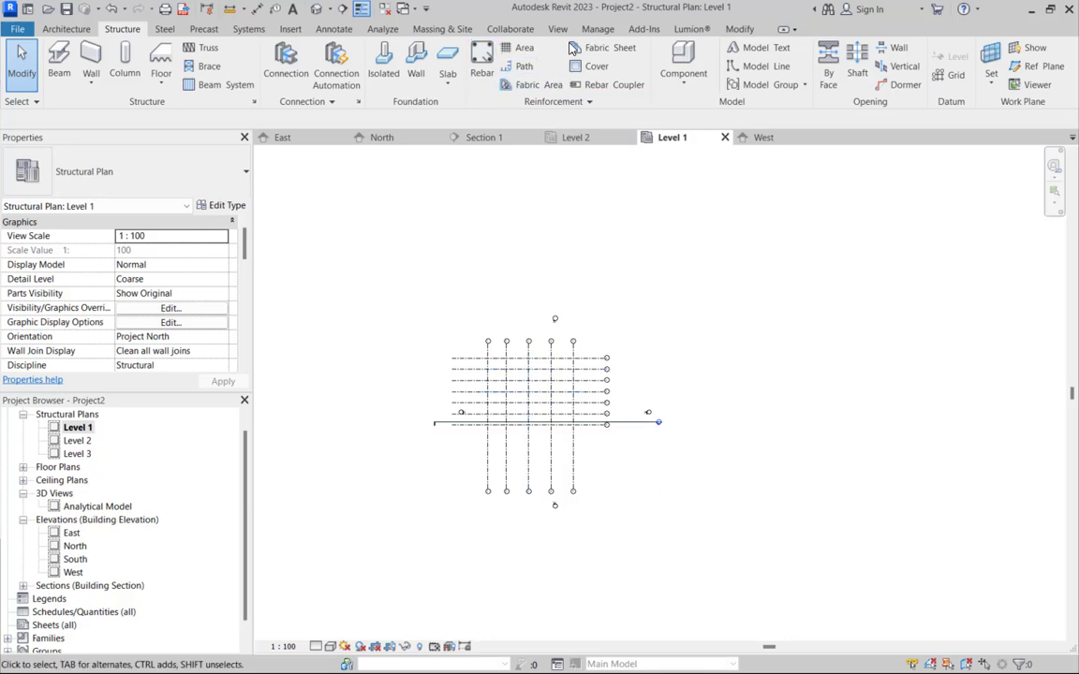
- Review the Project Information parameters, including issue date, status, client, address, project name and number, and accept them as they are
{"action": "left_click", "coordinate": [596, 29]}
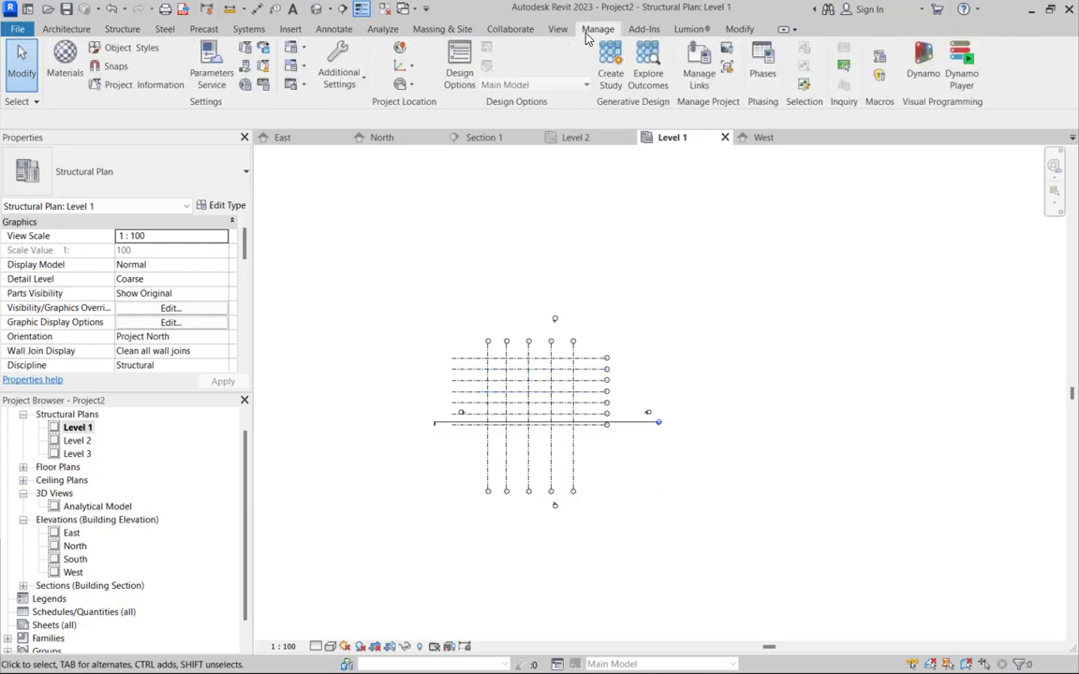
{"action": "left_click", "coordinate": [174, 84]}
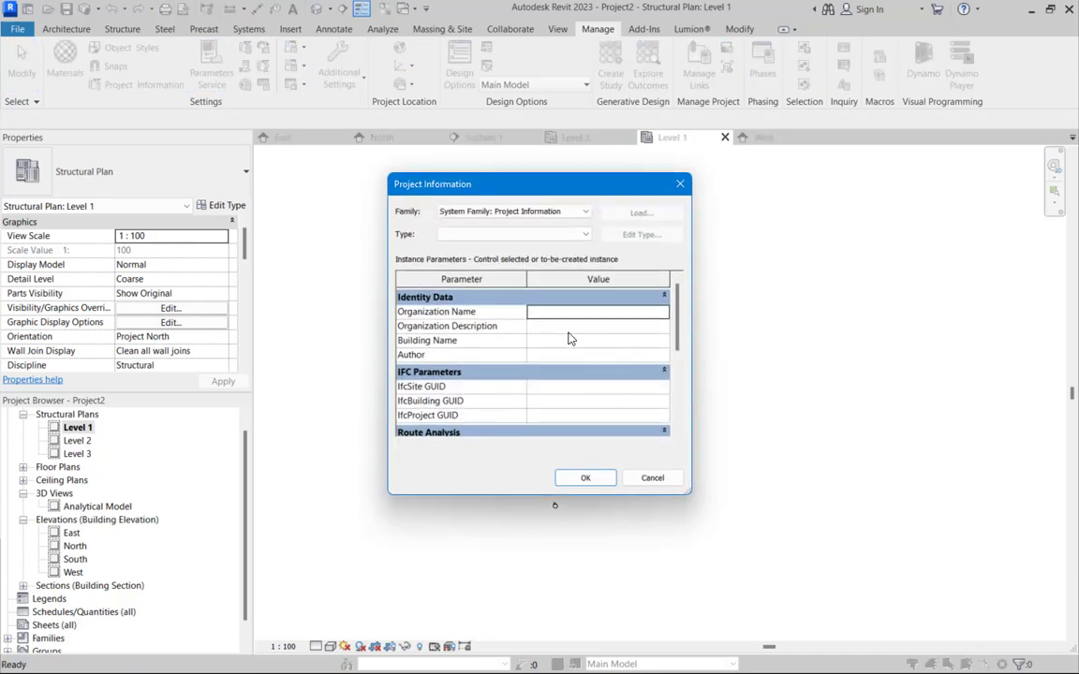
{"action": "scroll", "coordinate": [581, 356], "scroll_direction": "down", "scroll_amount": 5}
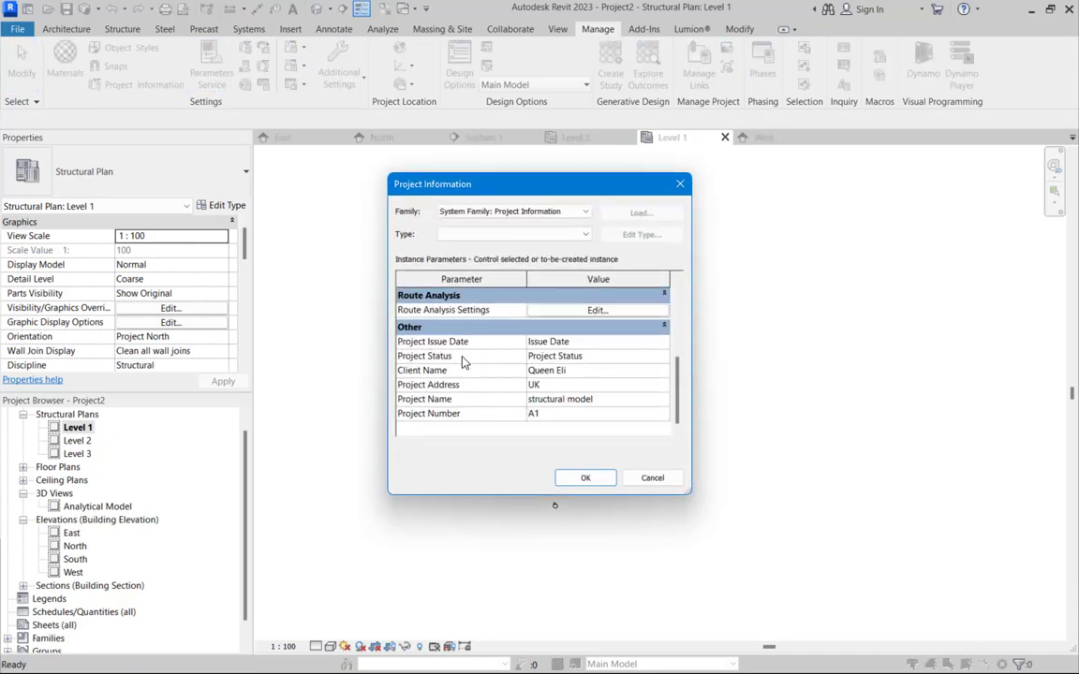
{"action": "scroll", "coordinate": [463, 363], "scroll_direction": "up", "scroll_amount": 5}
{"action": "scroll", "coordinate": [526, 350], "scroll_direction": "down", "scroll_amount": 4}
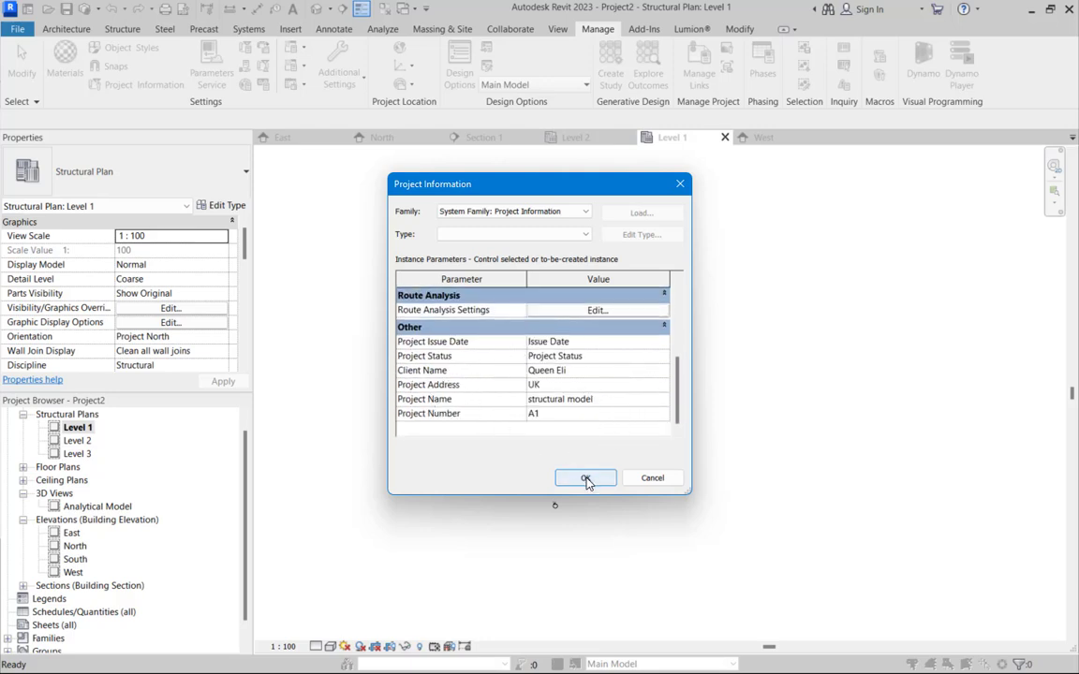
{"action": "left_click", "coordinate": [585, 478]}
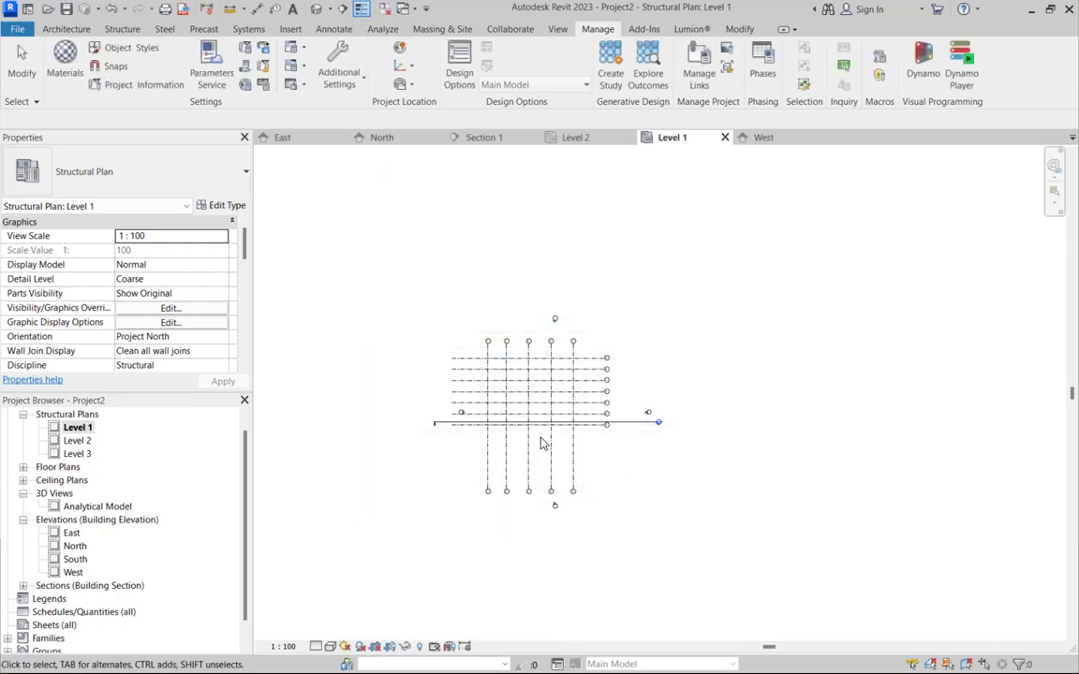
- Open the project units and review the available disciplines, keeping Common selected
{"action": "left_click", "coordinate": [265, 68]}
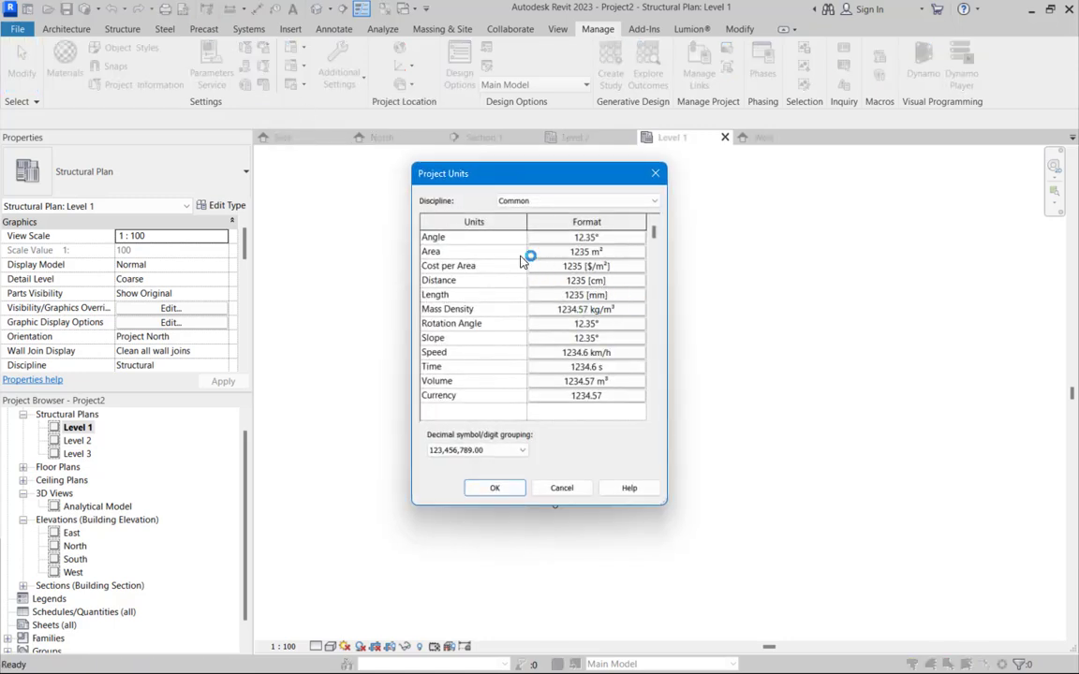
{"action": "left_click", "coordinate": [530, 202]}
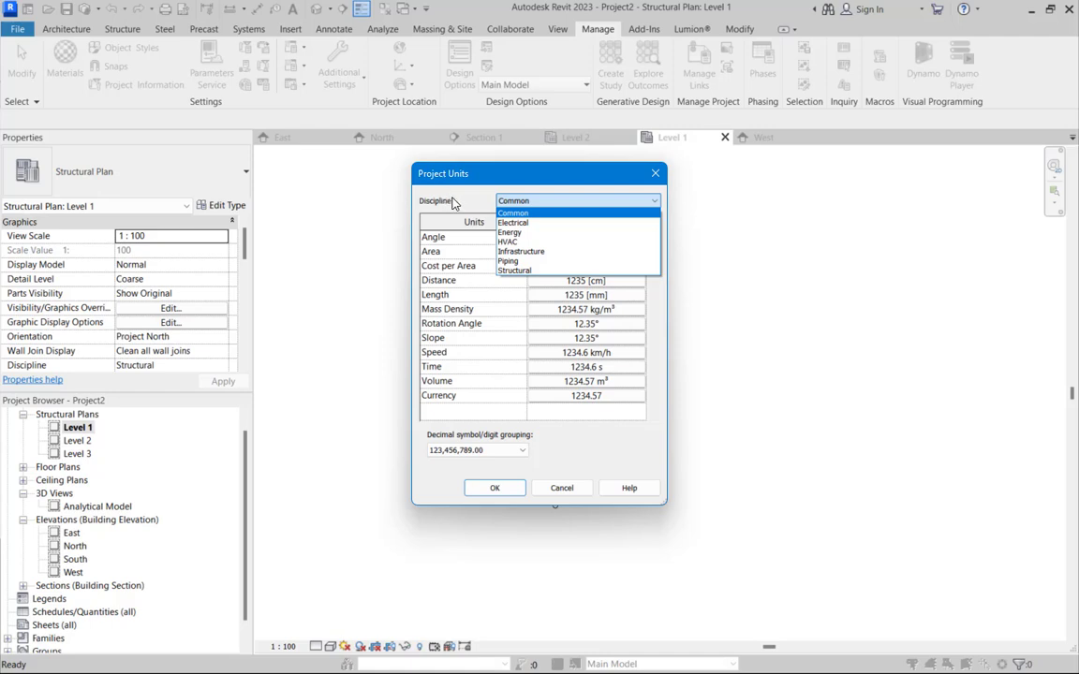
{"action": "left_click", "coordinate": [454, 203]}
{"action": "left_click", "coordinate": [508, 202]}
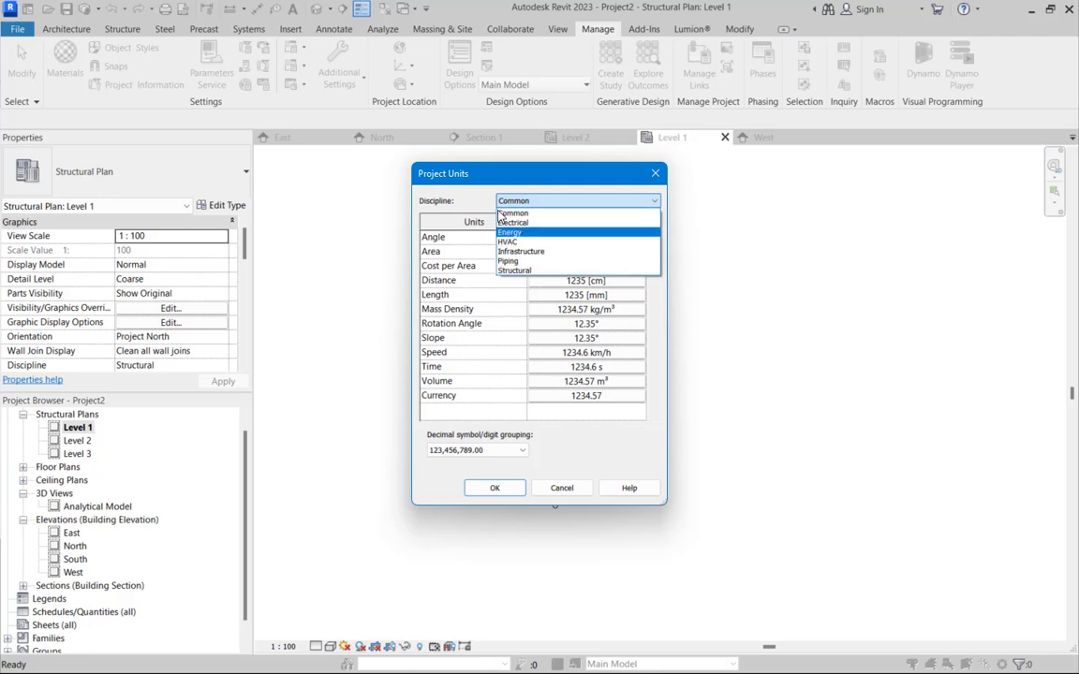
{"action": "left_click", "coordinate": [464, 208]}
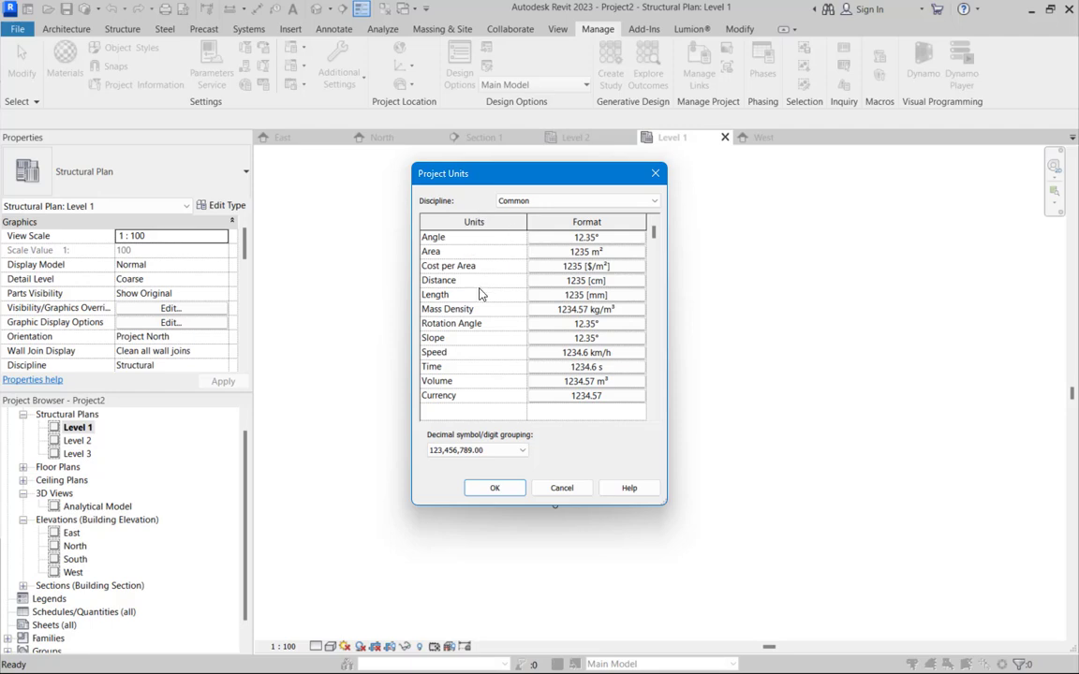
- Check the Length format's unit choices and the Volume format without changing them, and accept the project units as they are
{"action": "left_click", "coordinate": [602, 296]}
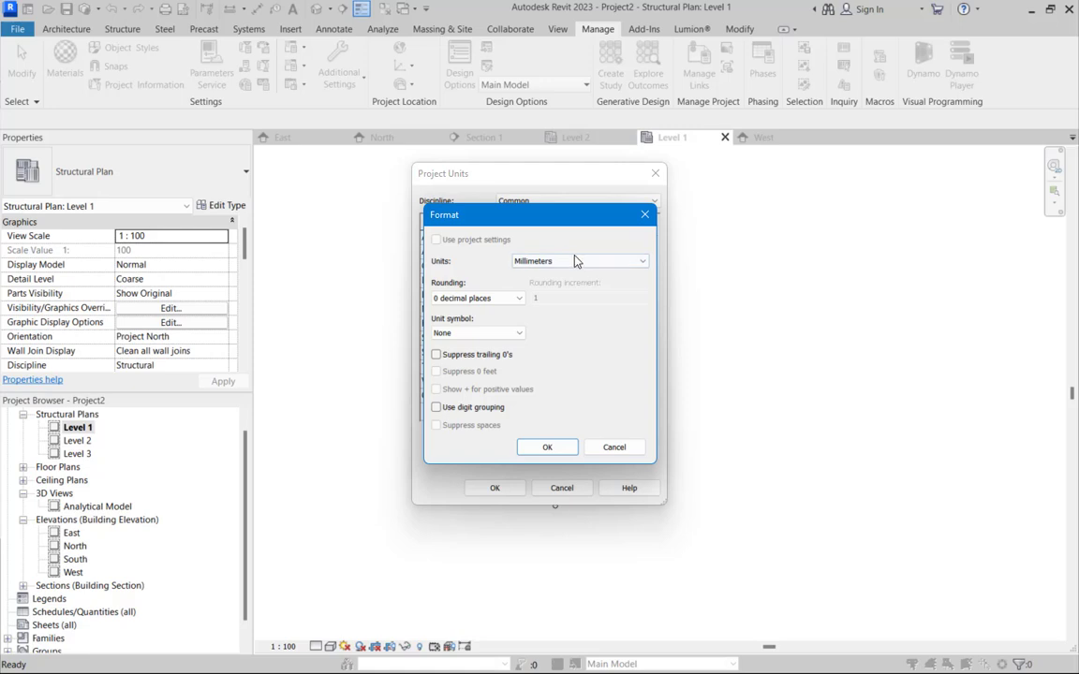
{"action": "left_click", "coordinate": [576, 262]}
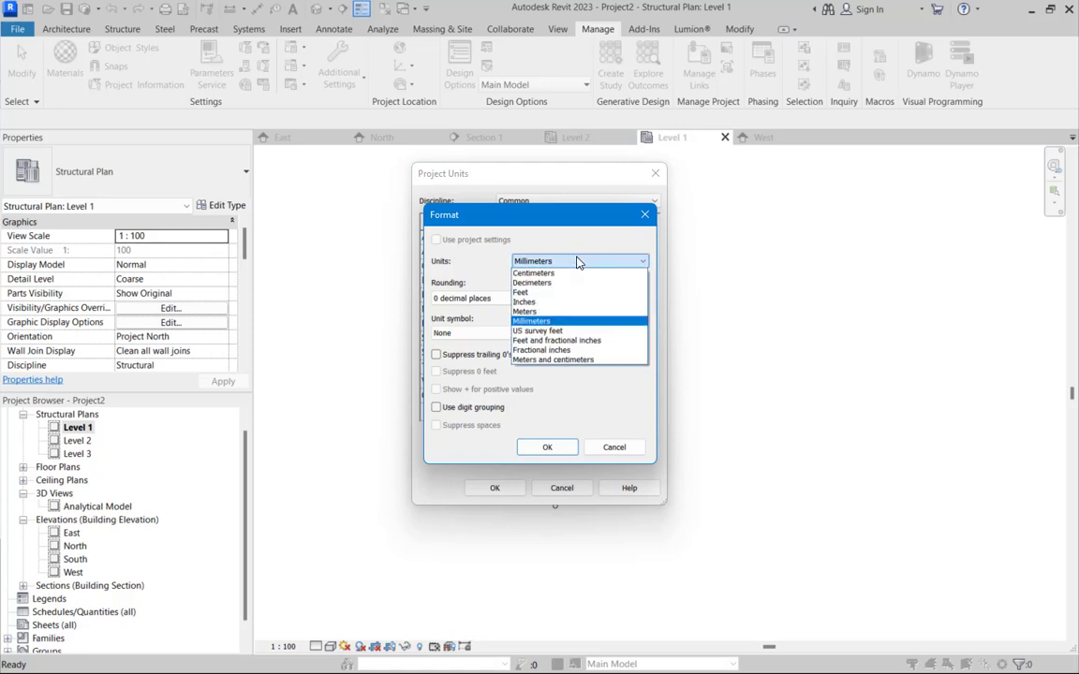
{"action": "left_click", "coordinate": [645, 224]}
{"action": "left_click", "coordinate": [645, 217]}
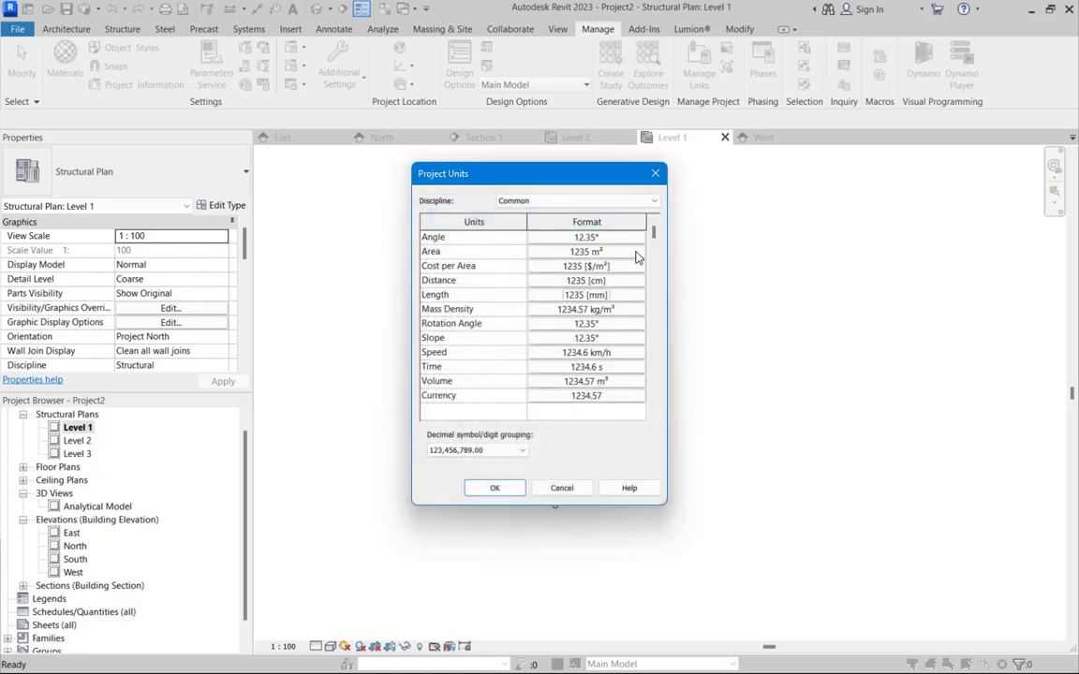
{"action": "left_click", "coordinate": [573, 382]}
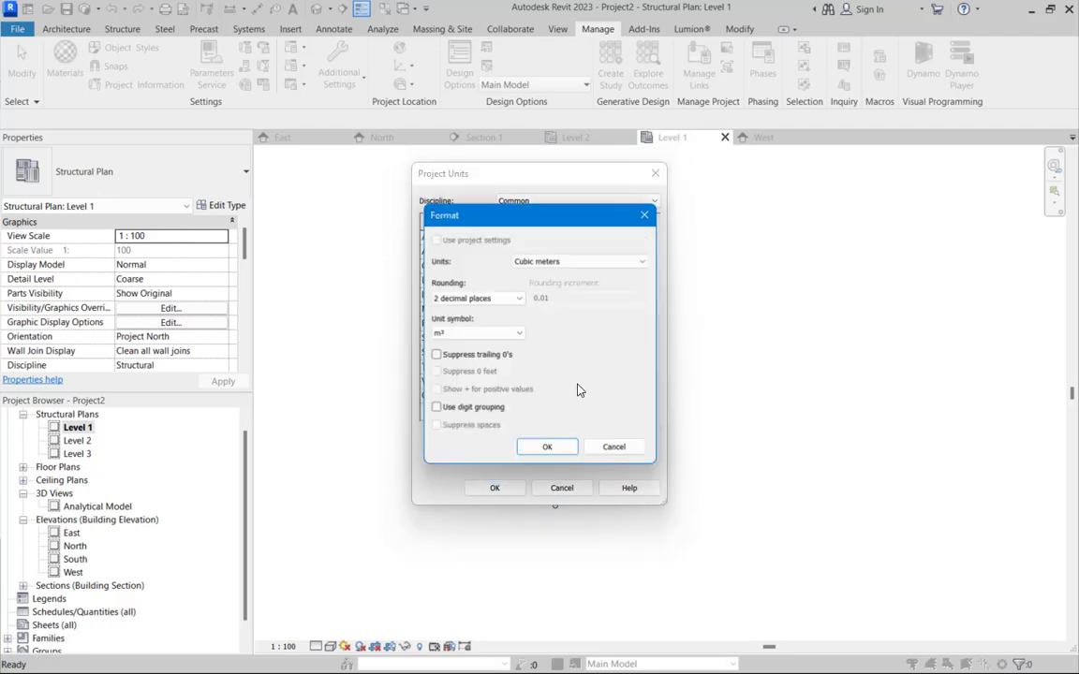
{"action": "left_click", "coordinate": [644, 216]}
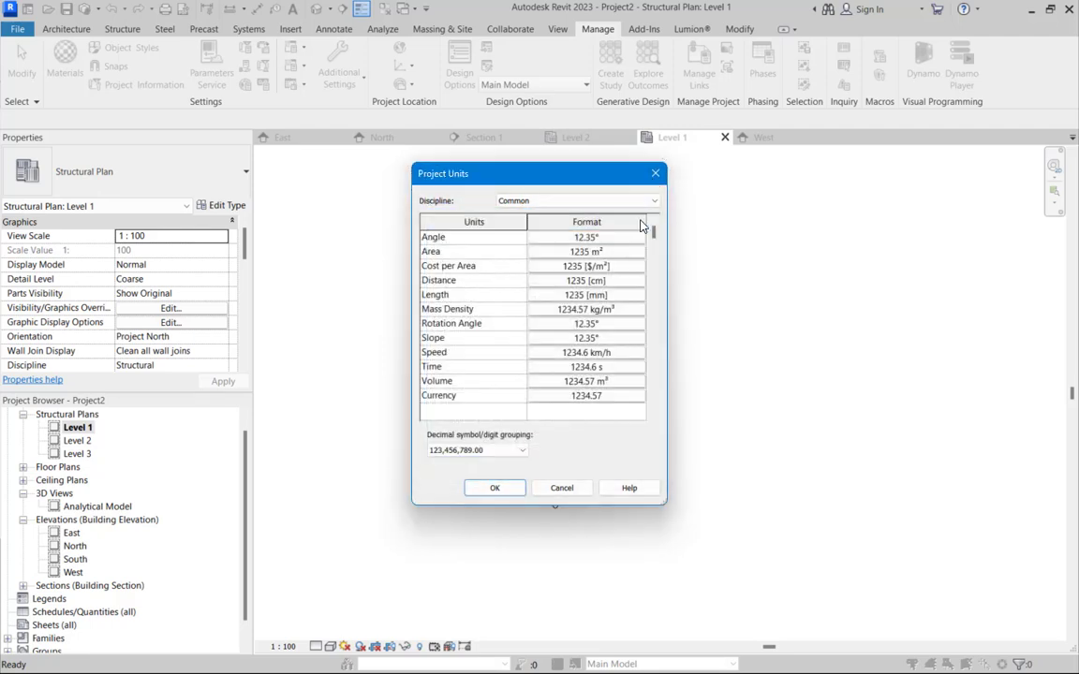
{"action": "left_click", "coordinate": [496, 489]}
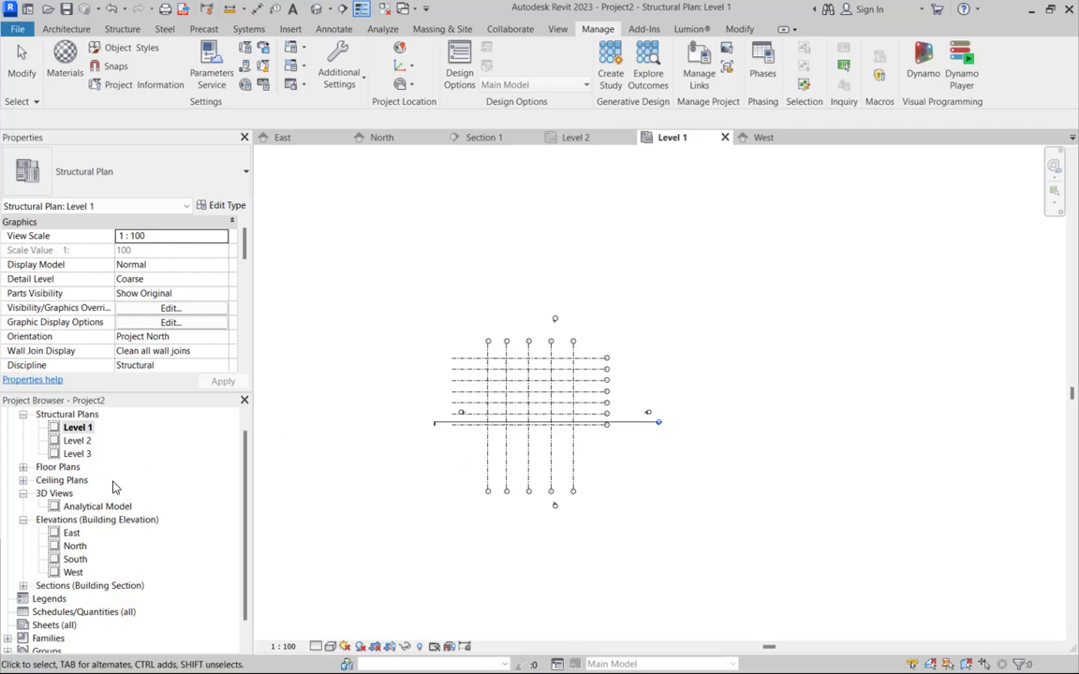
- Open the East elevation and inspect its lettered grids and the Level 1 to Level 3 heads beyond grid A
{"action": "double_click", "coordinate": [72, 532]}
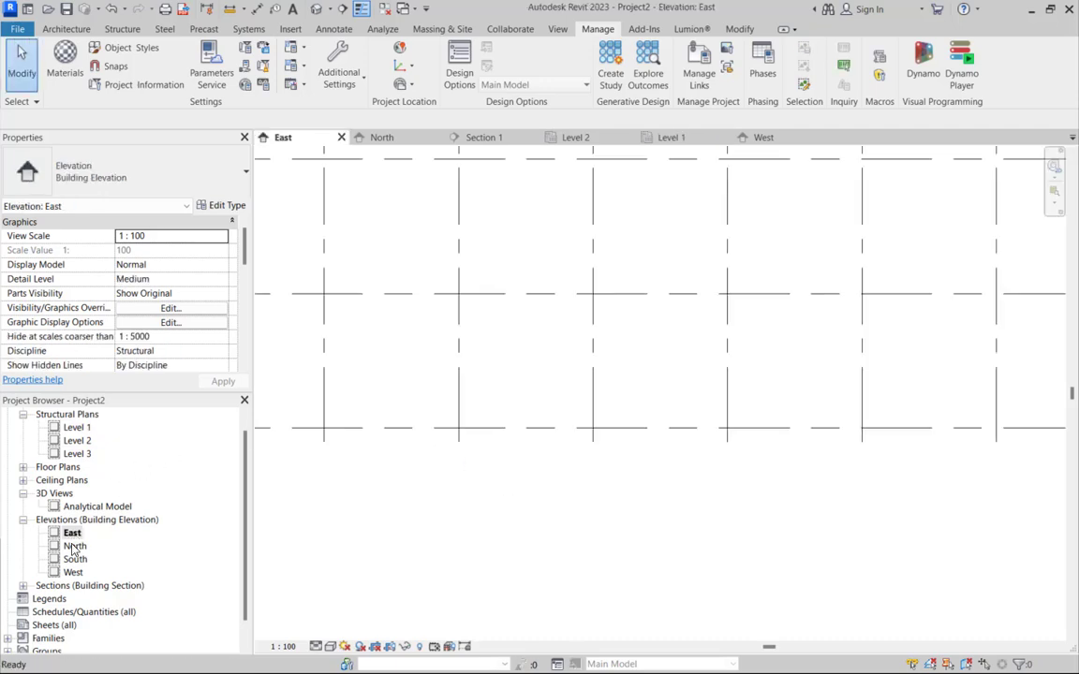
{"action": "scroll", "coordinate": [89, 553], "scroll_direction": "down", "scroll_amount": 1}
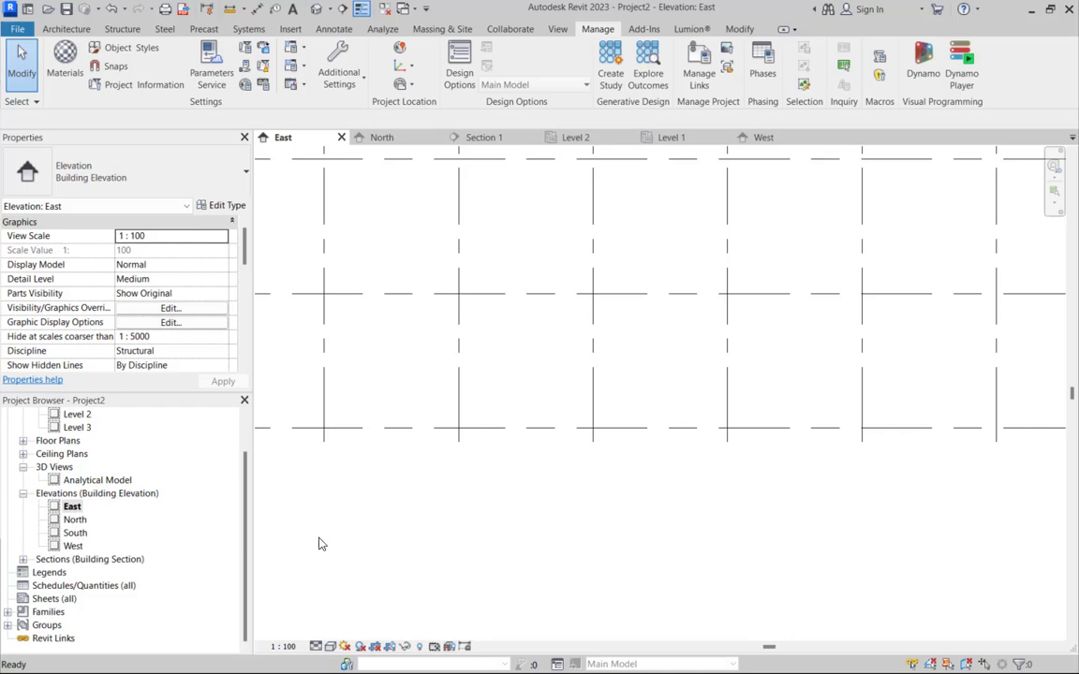
{"action": "scroll", "coordinate": [462, 453], "scroll_direction": "down", "scroll_amount": 4}
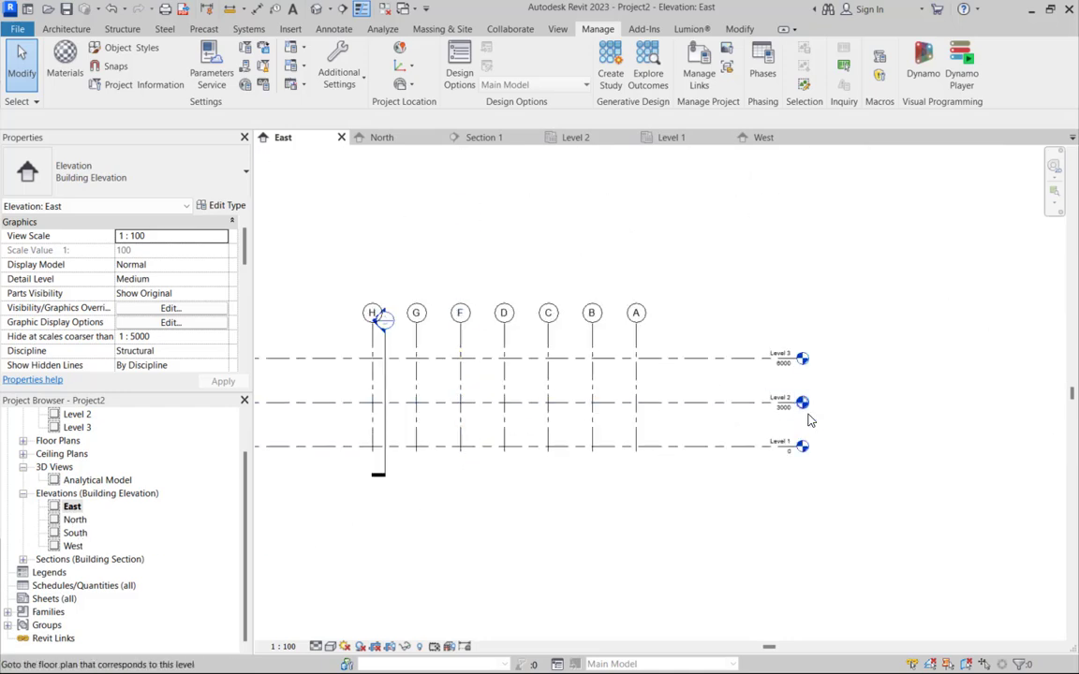
{"action": "scroll", "coordinate": [810, 420], "scroll_direction": "up", "scroll_amount": 2}
{"action": "scroll", "coordinate": [55, 466], "scroll_direction": "up", "scroll_amount": 1}
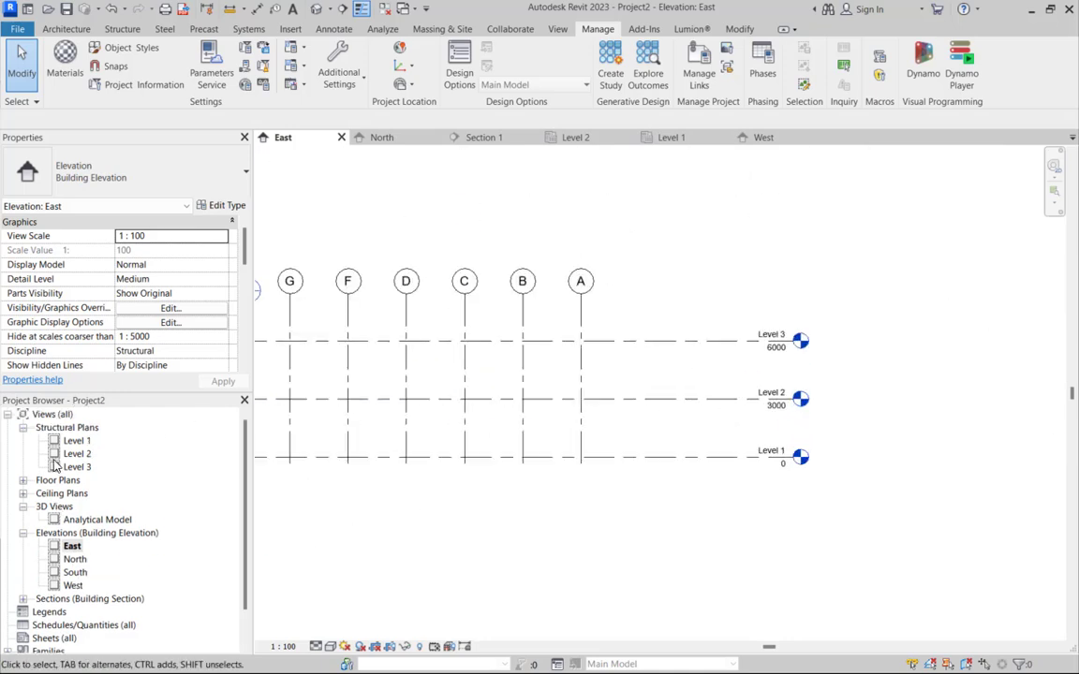
- Open Section 1 from its marker in the Level 1 structural plan and examine its numbered grids and level lines
{"action": "double_click", "coordinate": [75, 440]}
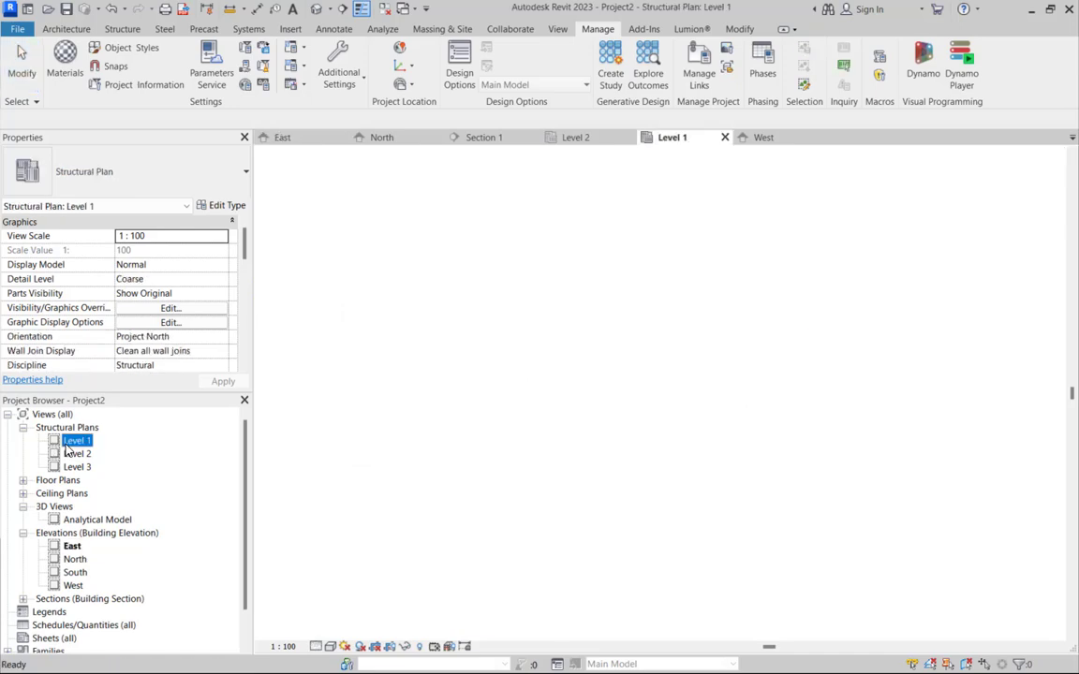
{"action": "scroll", "coordinate": [492, 412], "scroll_direction": "up", "scroll_amount": 2}
{"action": "scroll", "coordinate": [350, 460], "scroll_direction": "down", "scroll_amount": 1}
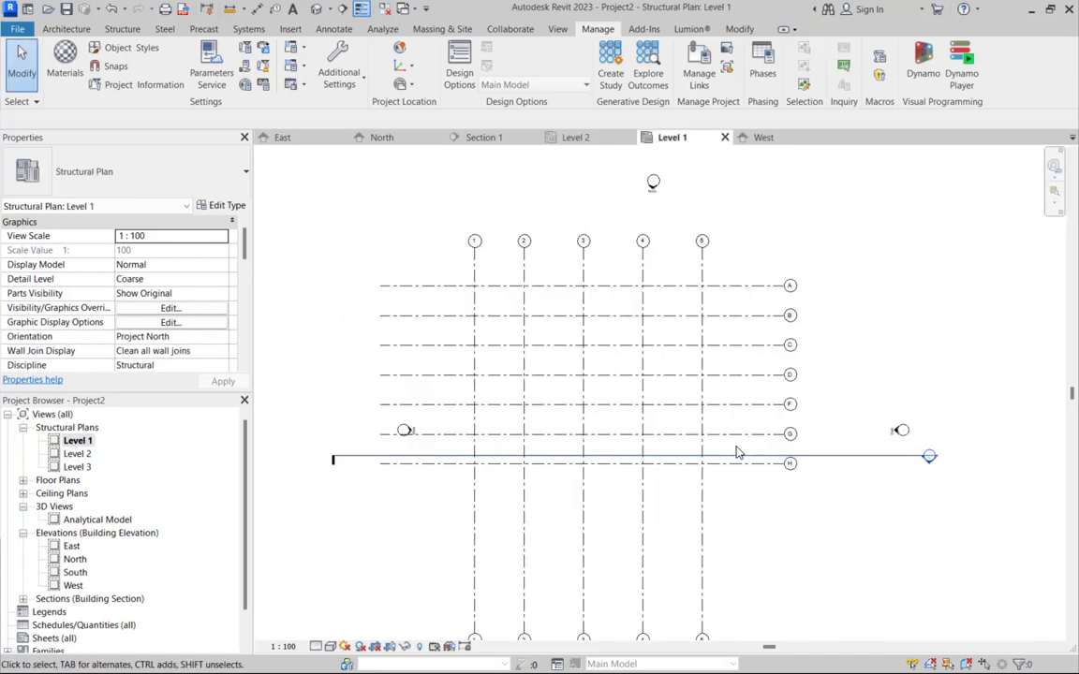
{"action": "double_click", "coordinate": [928, 459]}
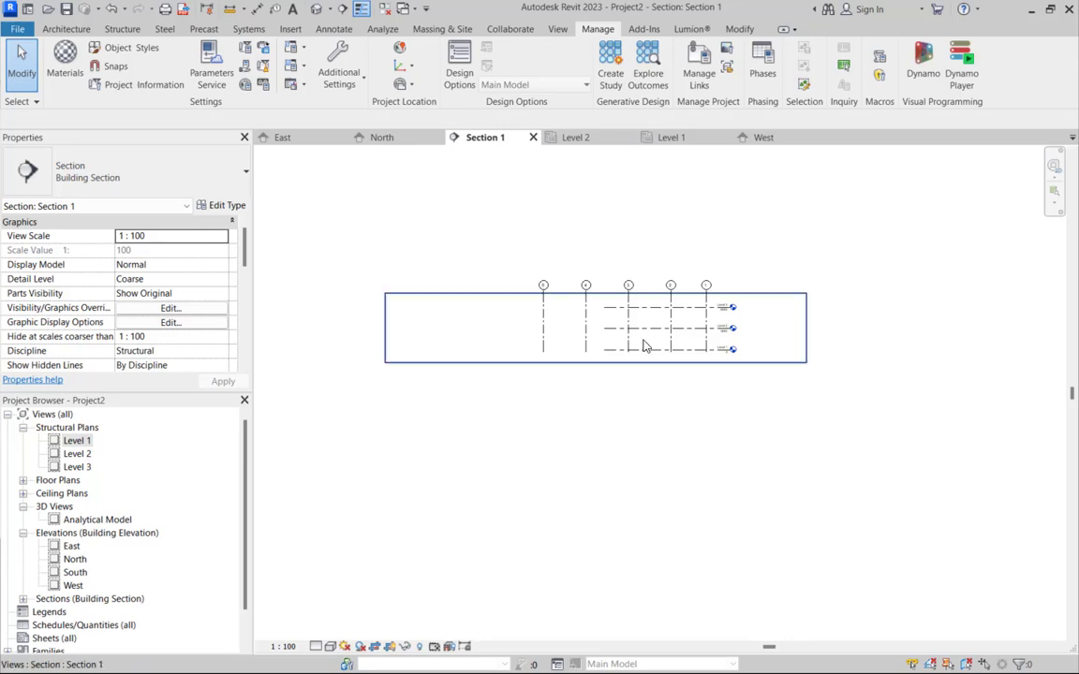
{"action": "scroll", "coordinate": [743, 298], "scroll_direction": "up", "scroll_amount": 2}
{"action": "scroll", "coordinate": [757, 363], "scroll_direction": "down", "scroll_amount": 5}
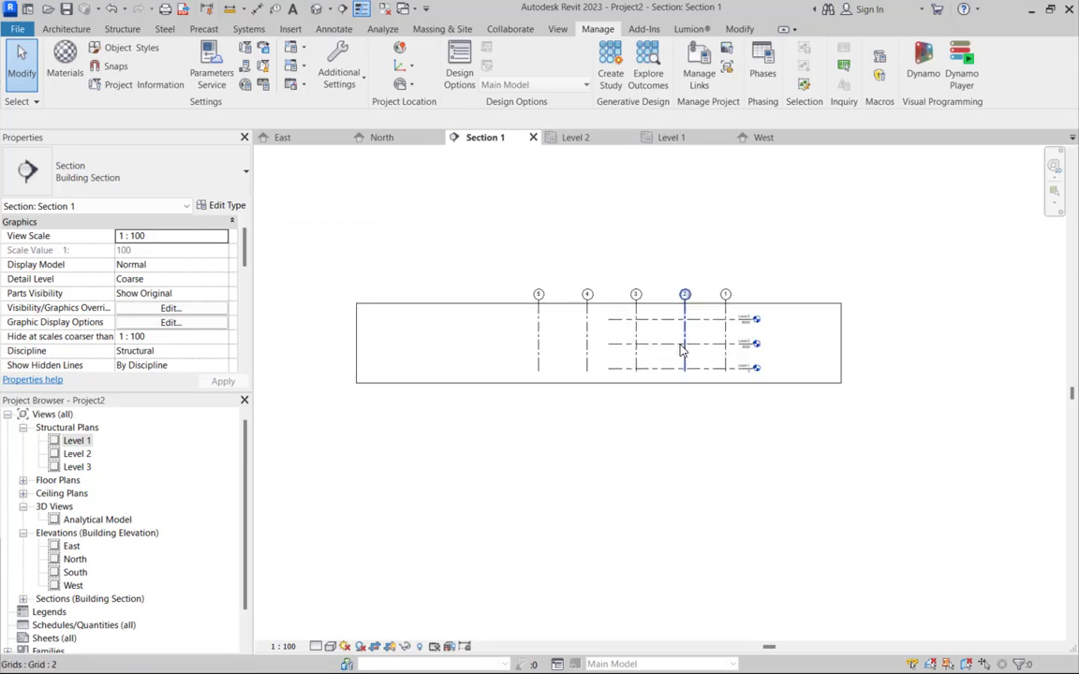
- Return to the Level 1 structural plan and review the numbered grids 1 to 5 and the lettered grids A to H
{"action": "double_click", "coordinate": [74, 440]}
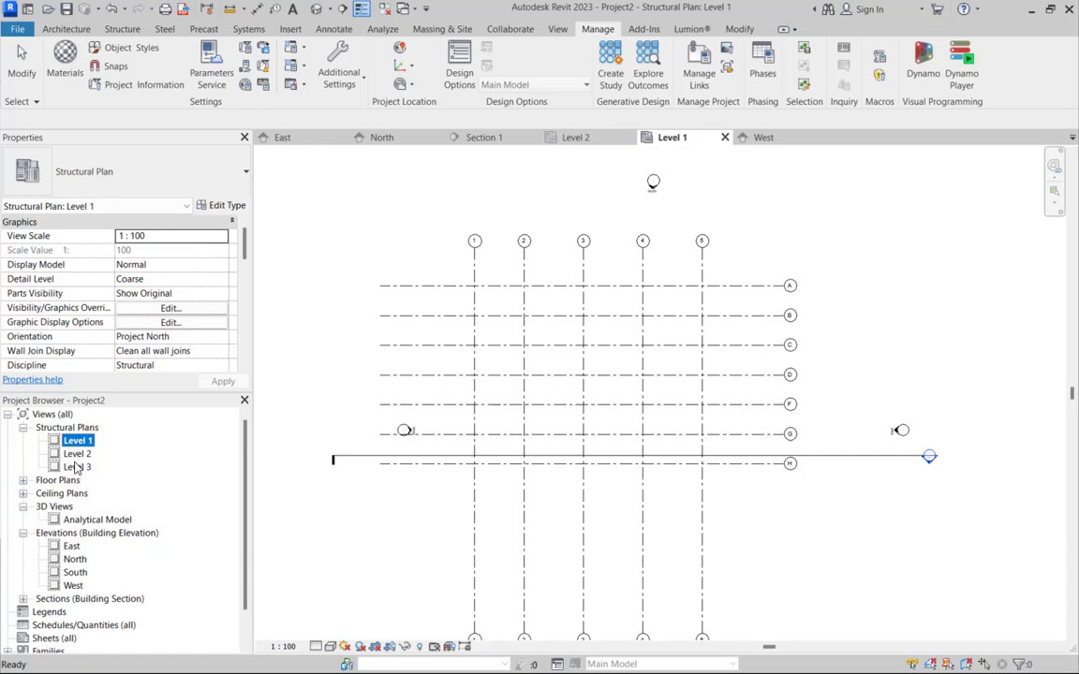
{"action": "scroll", "coordinate": [556, 363], "scroll_direction": "down", "scroll_amount": 4}
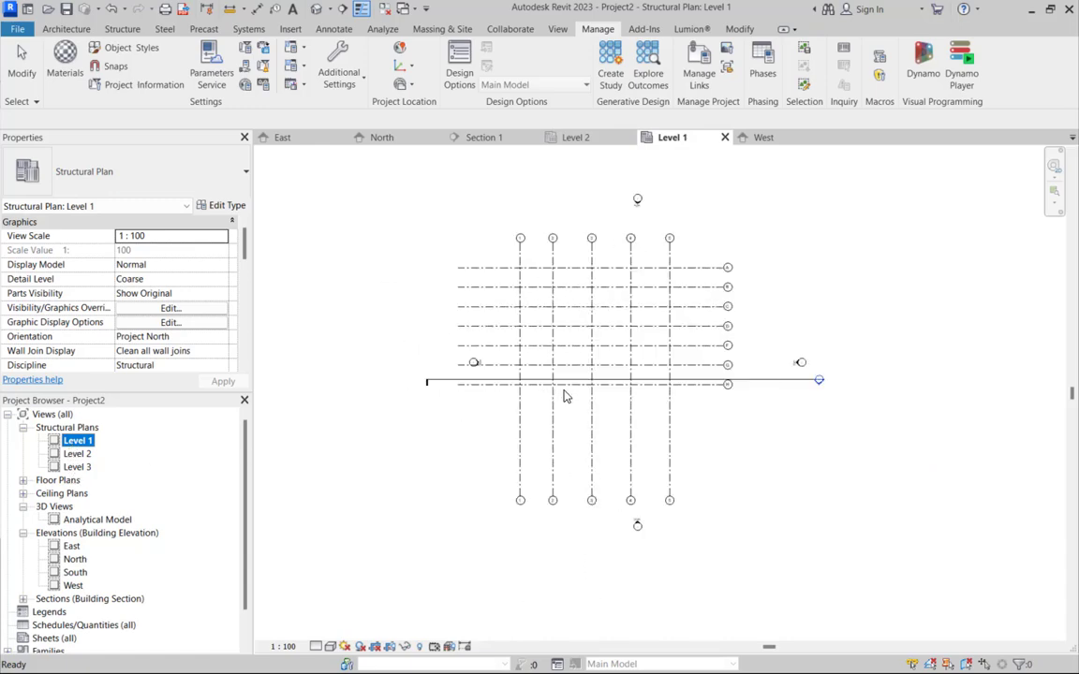
{"action": "scroll", "coordinate": [646, 304], "scroll_direction": "up", "scroll_amount": 1}
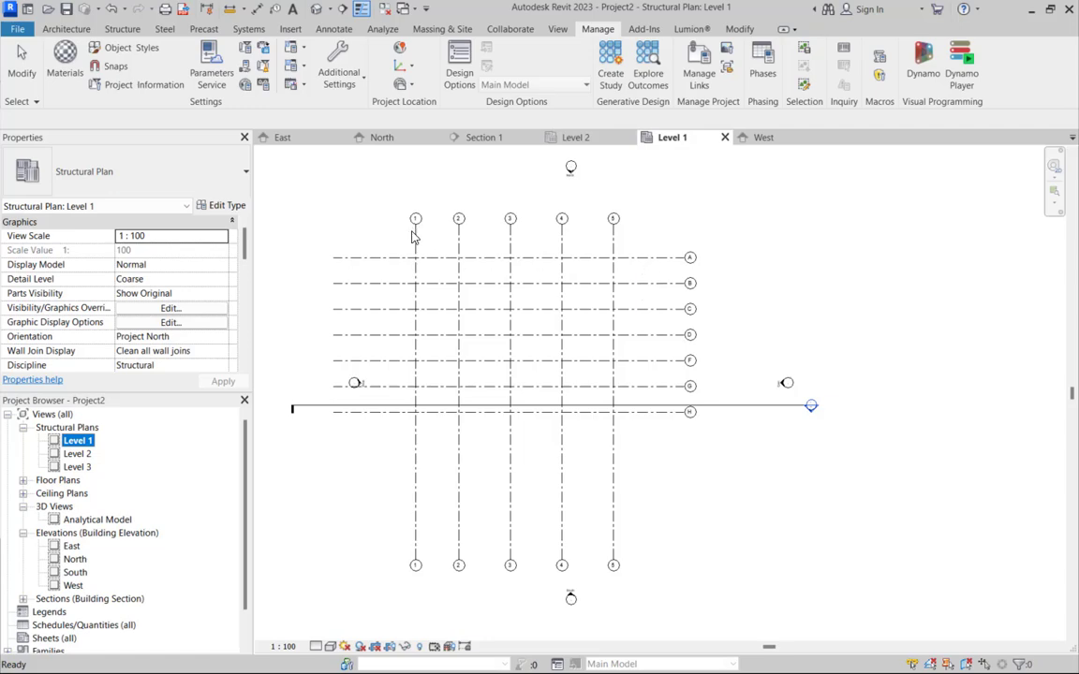
{"action": "scroll", "coordinate": [416, 239], "scroll_direction": "up", "scroll_amount": 4}
{"action": "scroll", "coordinate": [422, 253], "scroll_direction": "down", "scroll_amount": 2}
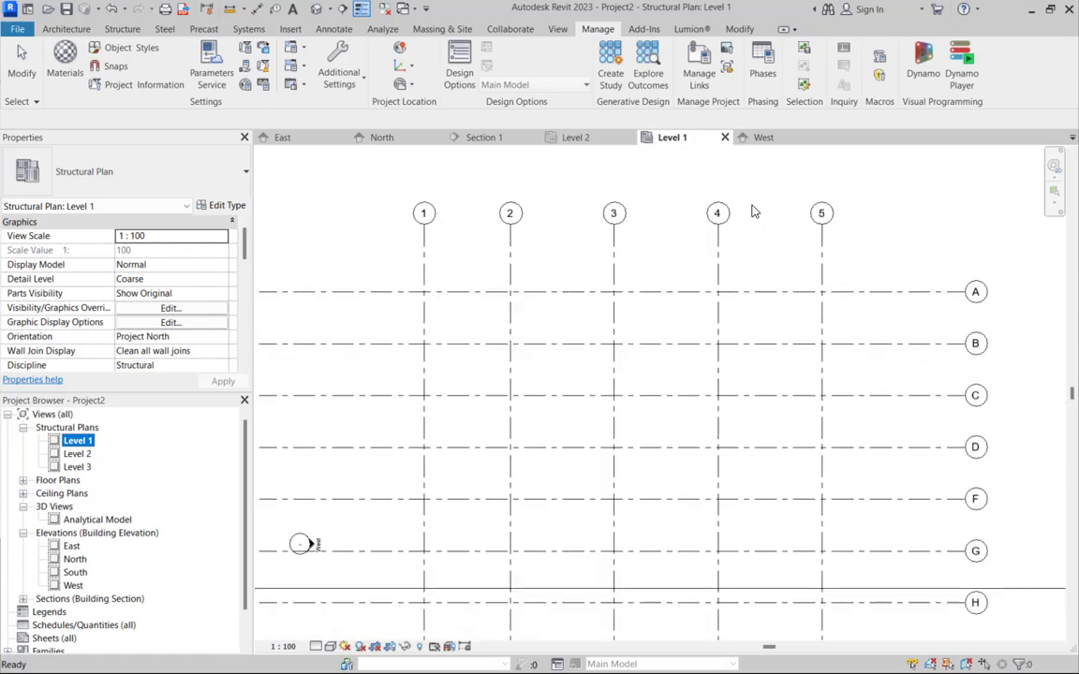
{"action": "scroll", "coordinate": [670, 361], "scroll_direction": "down", "scroll_amount": 3}
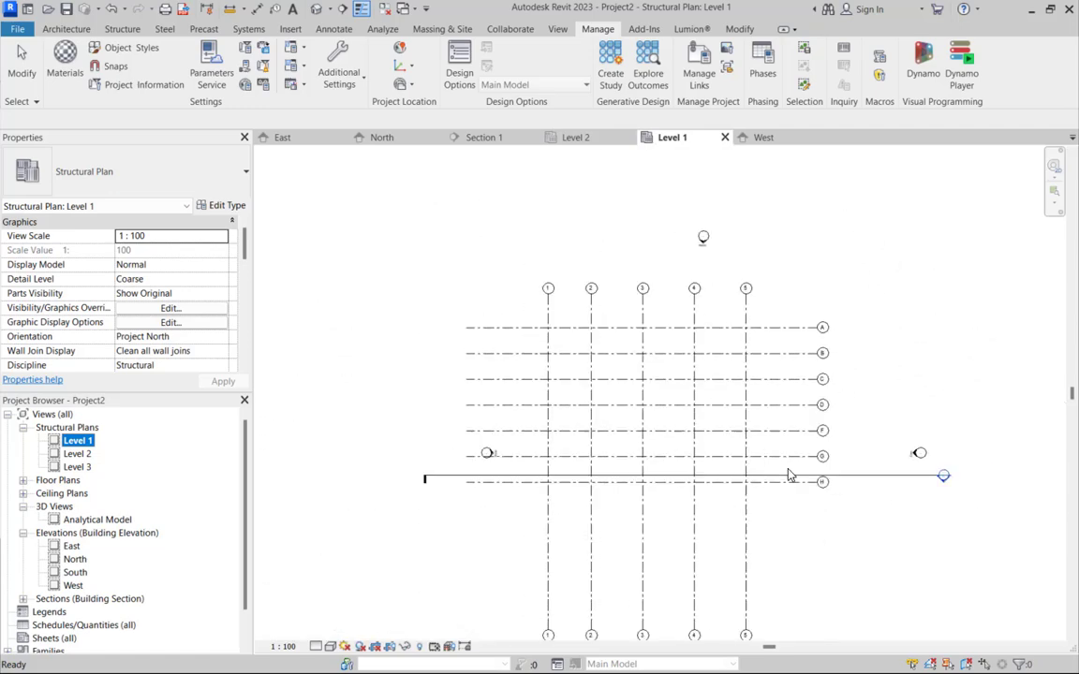
{"action": "scroll", "coordinate": [790, 475], "scroll_direction": "down", "scroll_amount": 2}
{"action": "scroll", "coordinate": [761, 452], "scroll_direction": "up", "scroll_amount": 1}
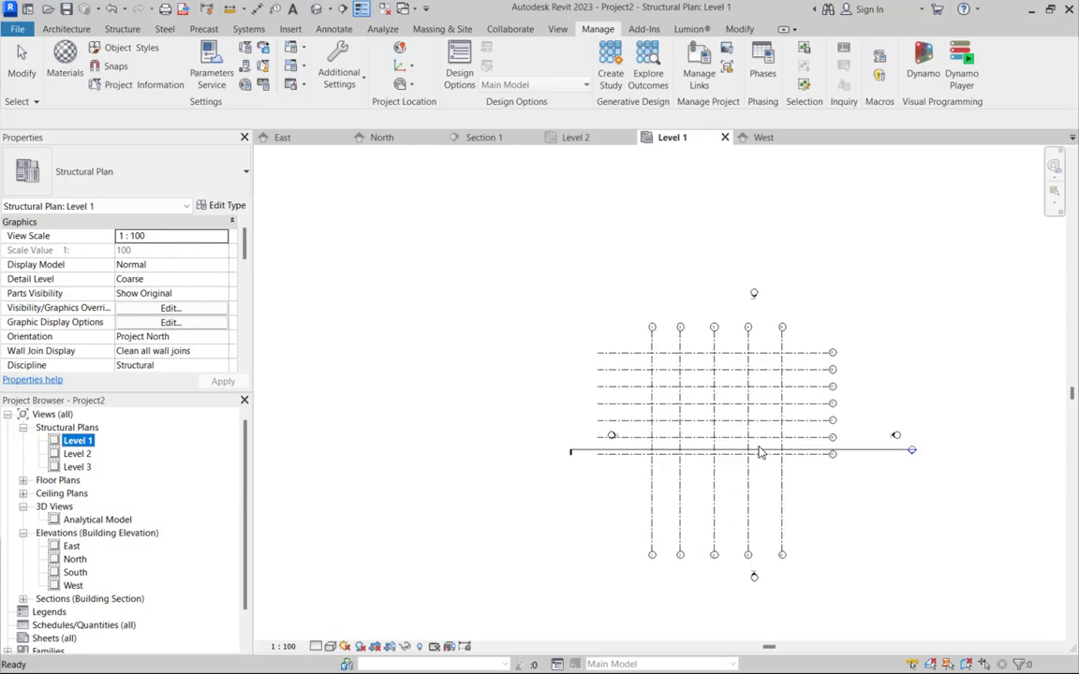
{"action": "scroll", "coordinate": [760, 452], "scroll_direction": "up", "scroll_amount": 2}
{"action": "scroll", "coordinate": [705, 480], "scroll_direction": "down", "scroll_amount": 2}
{"action": "scroll", "coordinate": [704, 480], "scroll_direction": "up", "scroll_amount": 1}
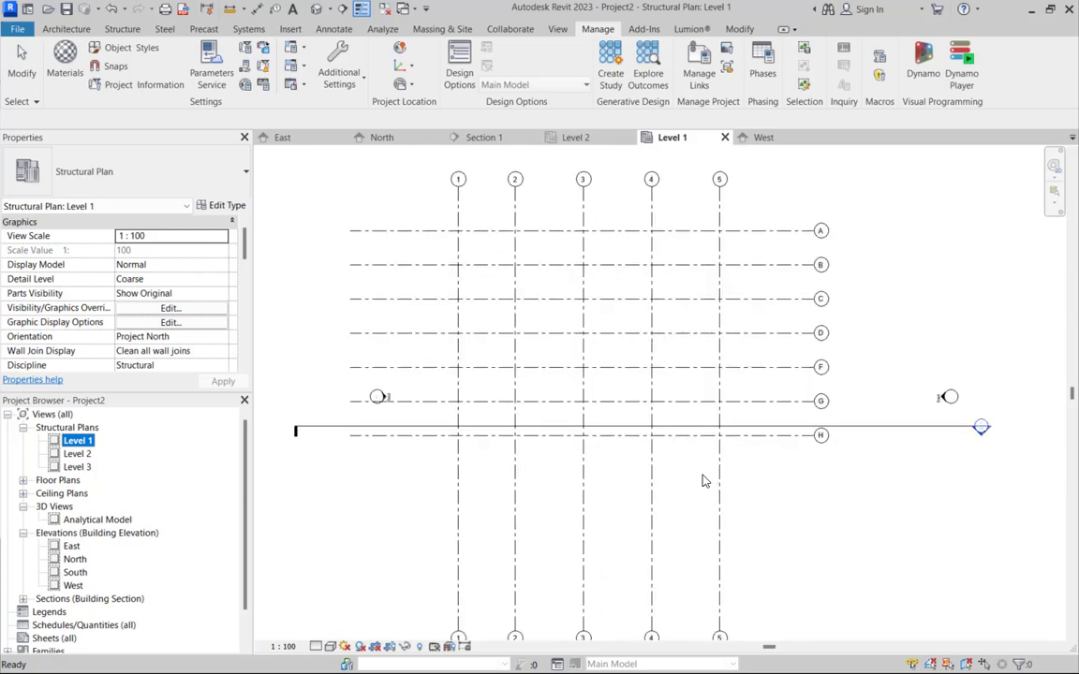
{"action": "scroll", "coordinate": [705, 481], "scroll_direction": "down", "scroll_amount": 3}
{"action": "scroll", "coordinate": [765, 453], "scroll_direction": "up", "scroll_amount": 1}
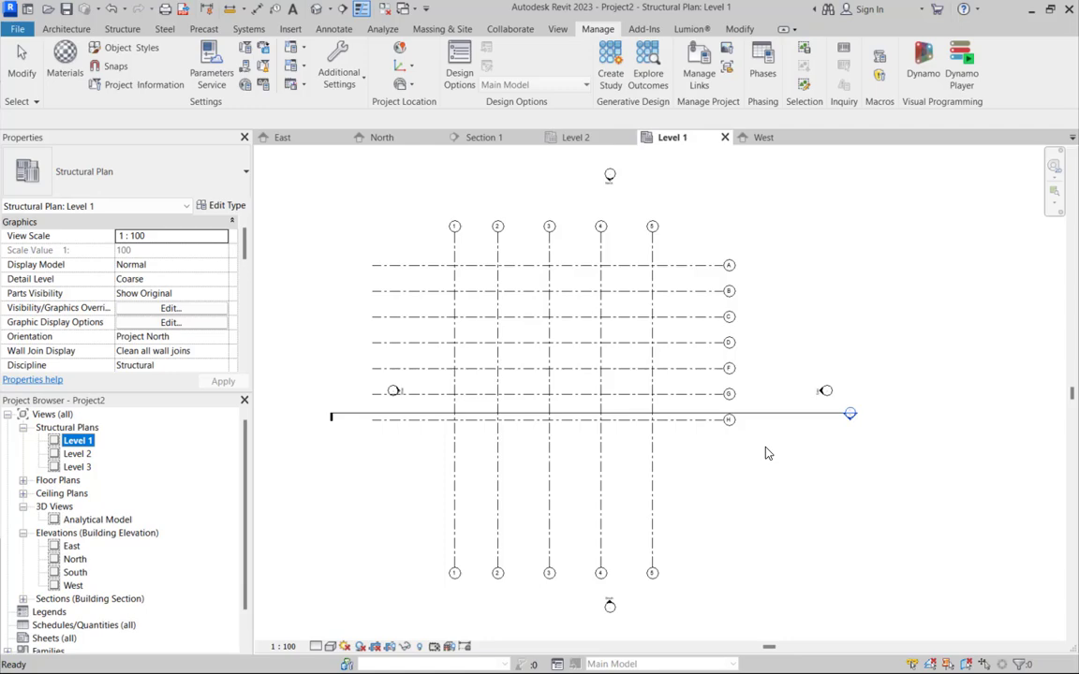
{"action": "scroll", "coordinate": [762, 451], "scroll_direction": "down", "scroll_amount": 2}
{"action": "scroll", "coordinate": [751, 447], "scroll_direction": "up", "scroll_amount": 2}
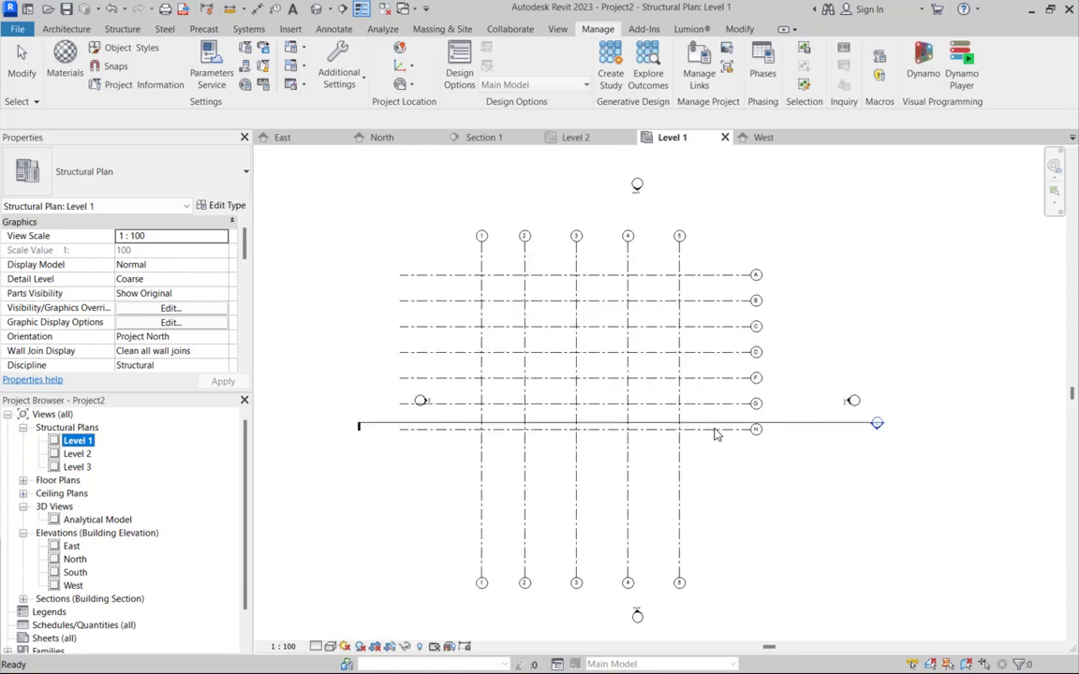
{"action": "scroll", "coordinate": [749, 446], "scroll_direction": "up", "scroll_amount": 2}
{"action": "scroll", "coordinate": [728, 415], "scroll_direction": "down", "scroll_amount": 4}
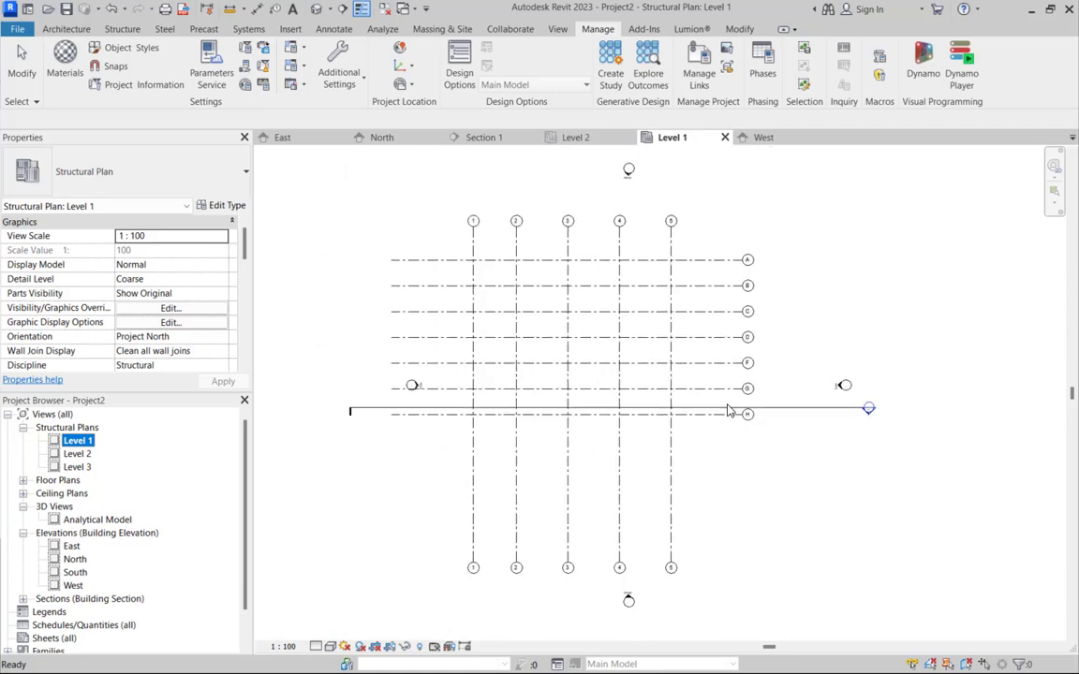
{"action": "scroll", "coordinate": [728, 421], "scroll_direction": "up", "scroll_amount": 4}
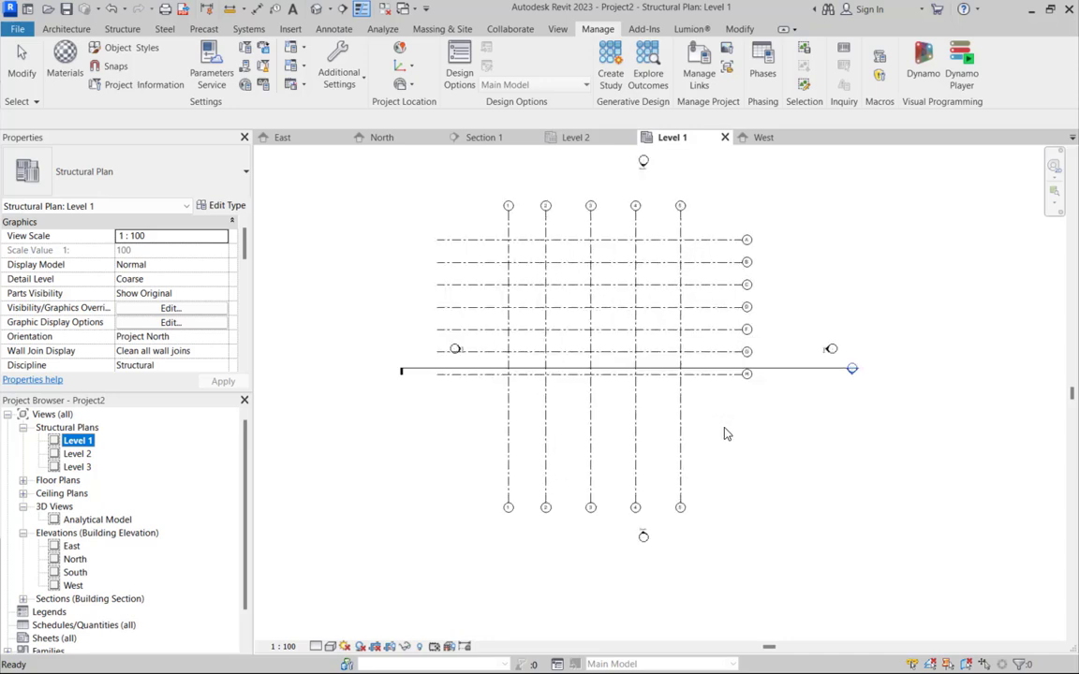
{"action": "scroll", "coordinate": [653, 426], "scroll_direction": "down", "scroll_amount": 2}
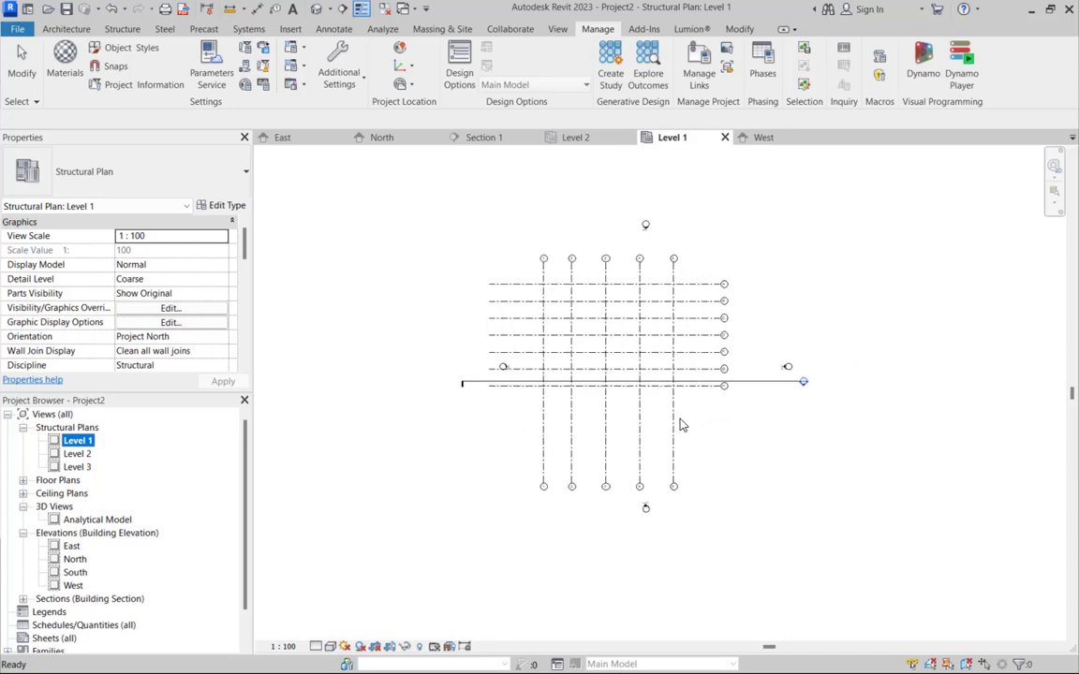
{"action": "scroll", "coordinate": [682, 425], "scroll_direction": "down", "scroll_amount": 2}
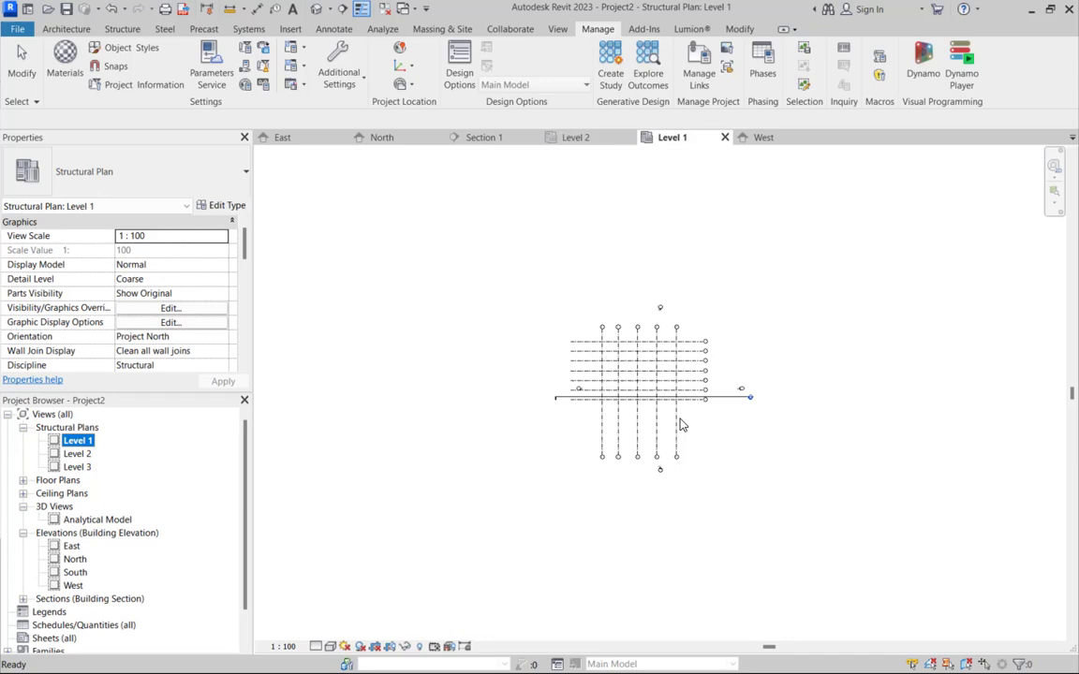